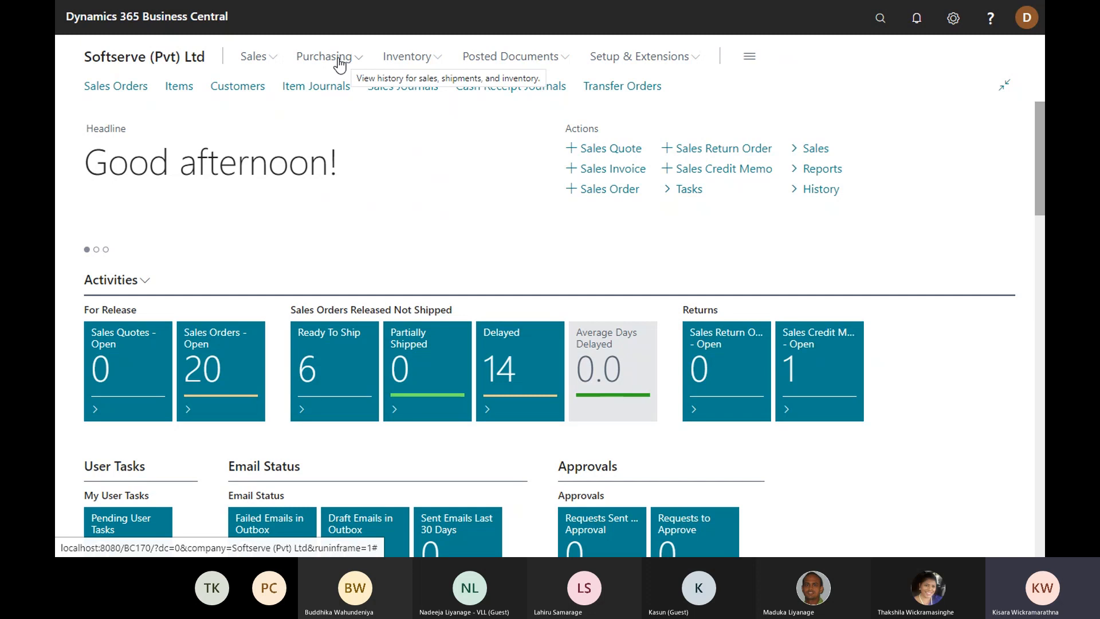
Step: Open the Vendors list from the Purchasing menu
{"action": "left_click", "coordinate": [339, 63]}
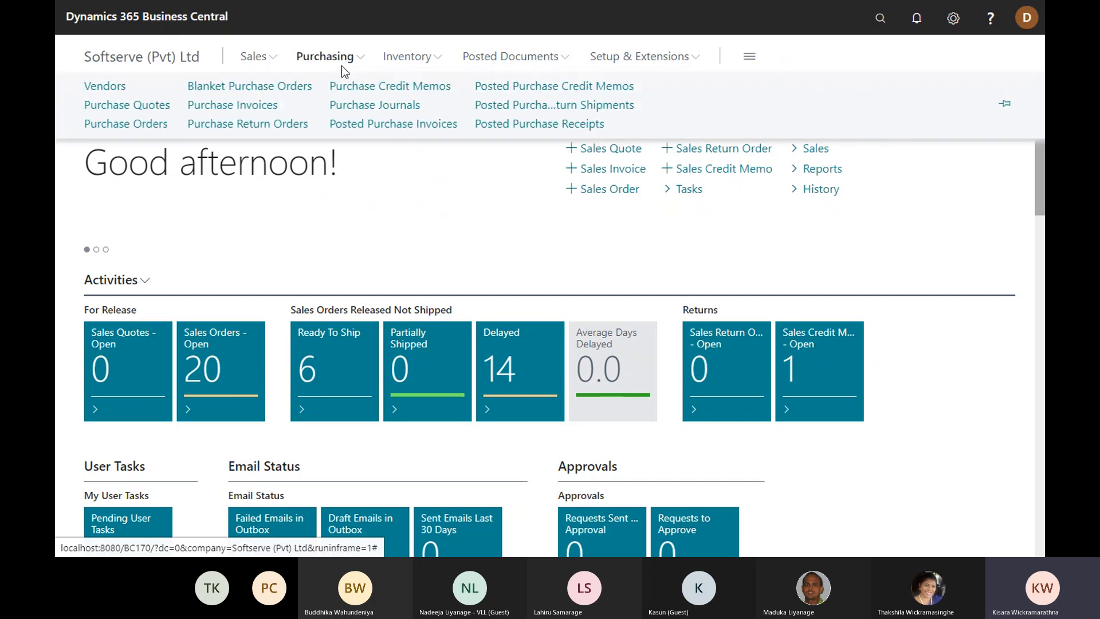
{"action": "left_click", "coordinate": [109, 86]}
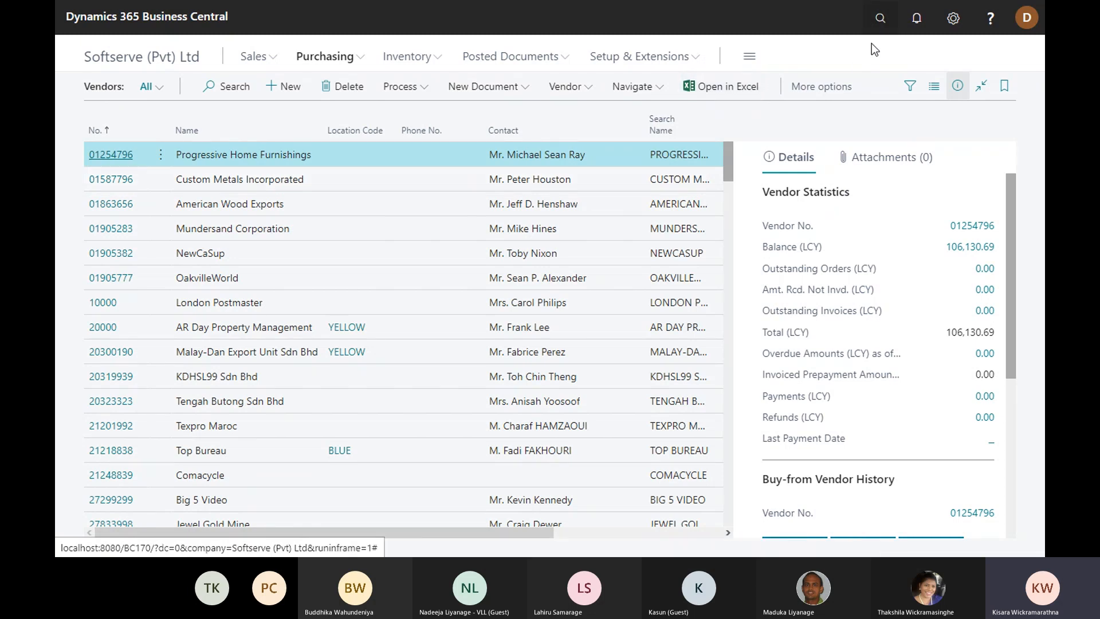
{"action": "left_click", "coordinate": [880, 19]}
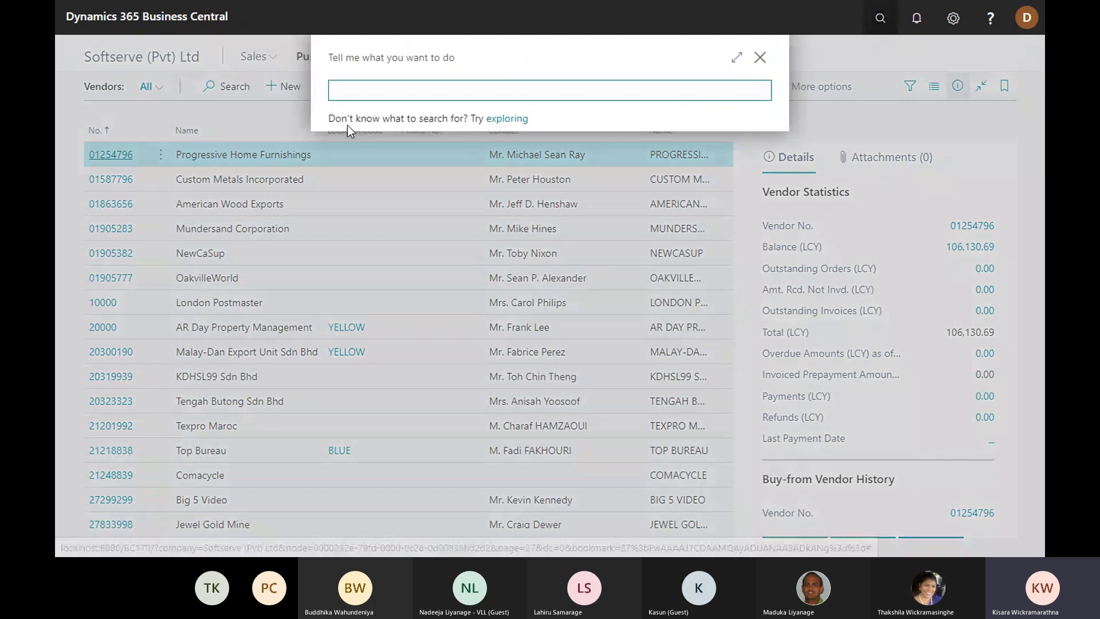
{"action": "type", "text": "vend"}
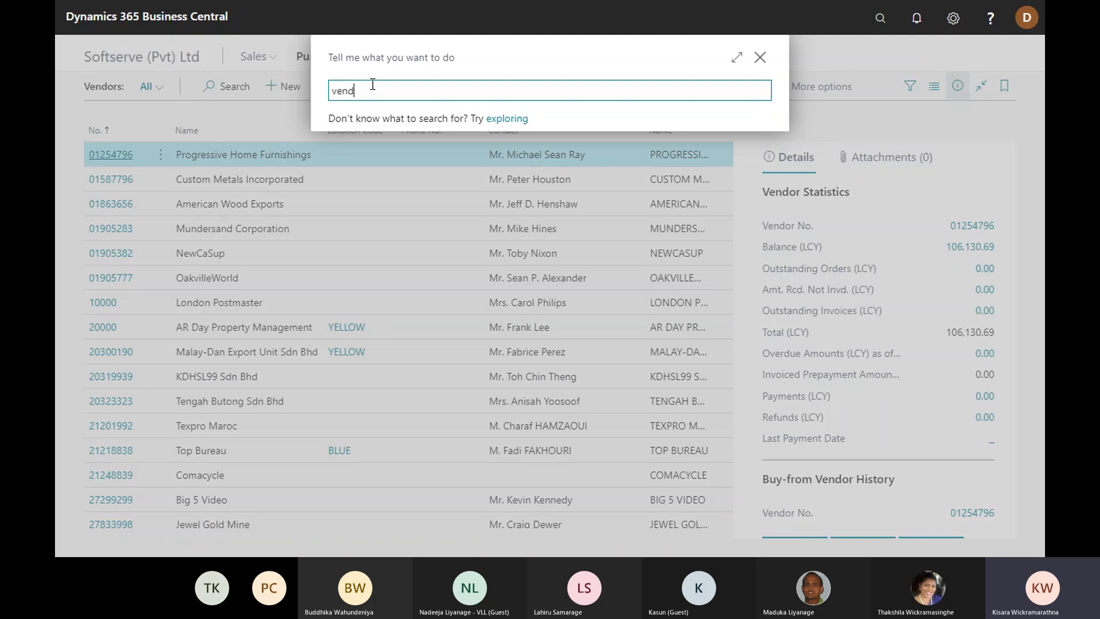
{"action": "type", "text": "ors"}
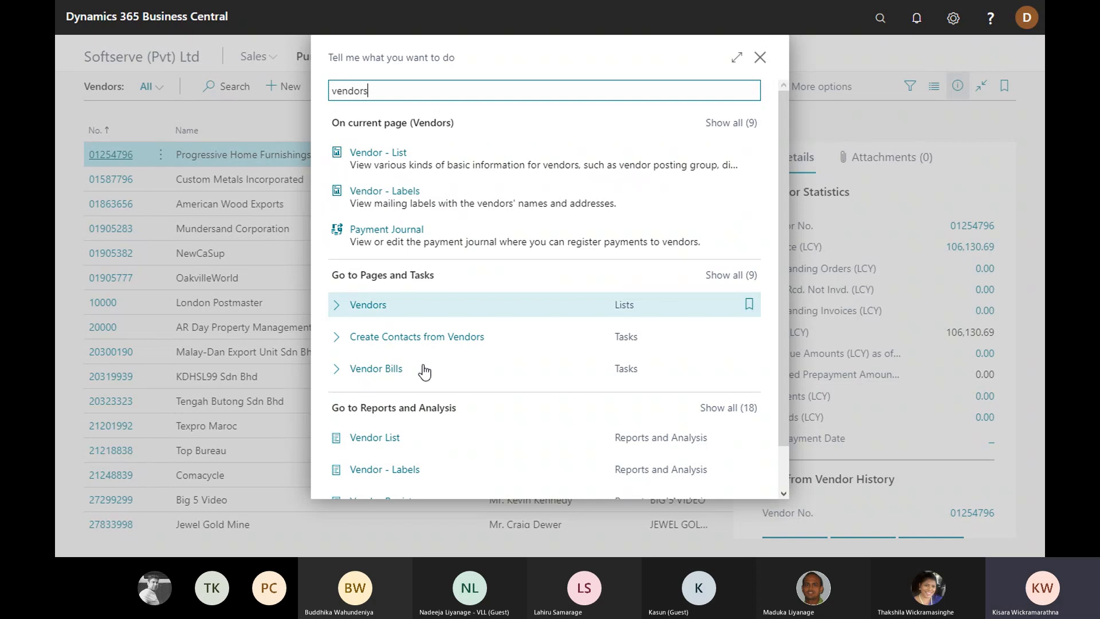
{"action": "left_click", "coordinate": [761, 60]}
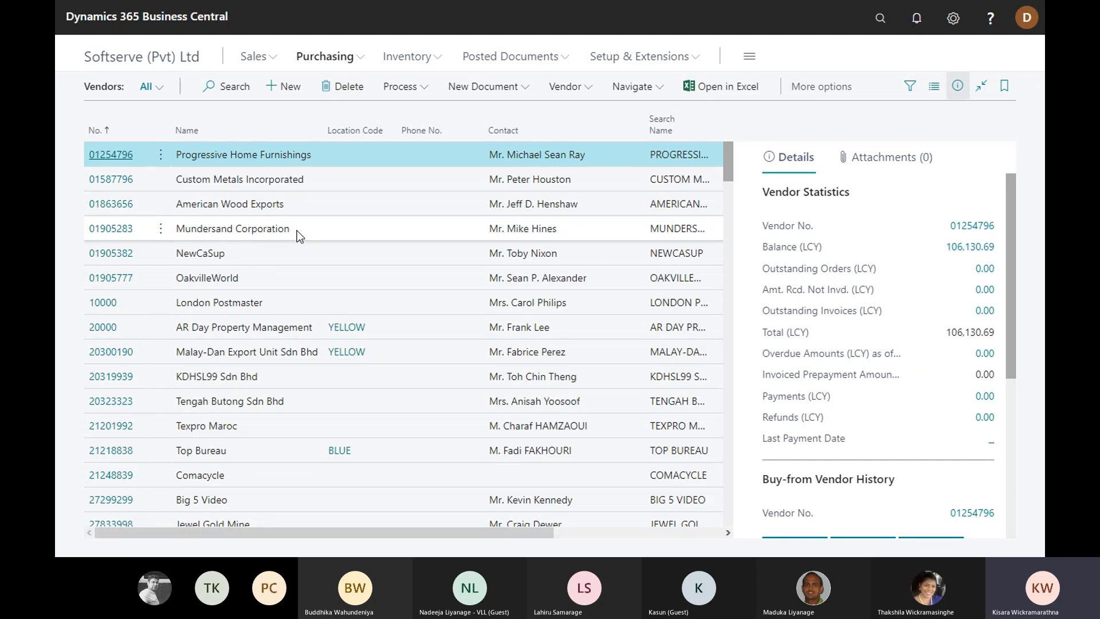
Step: Start a new vendor from the Vendors page to bring up the template choices
{"action": "left_click", "coordinate": [281, 89]}
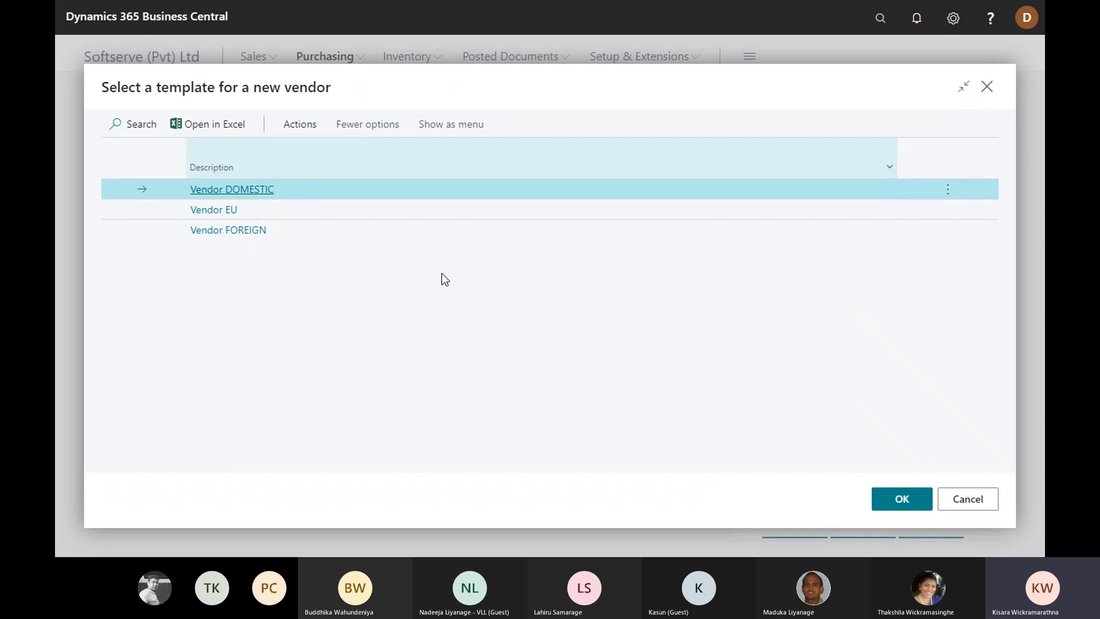
{"action": "scroll", "coordinate": [512, 223], "scroll_direction": "down", "scroll_amount": 3}
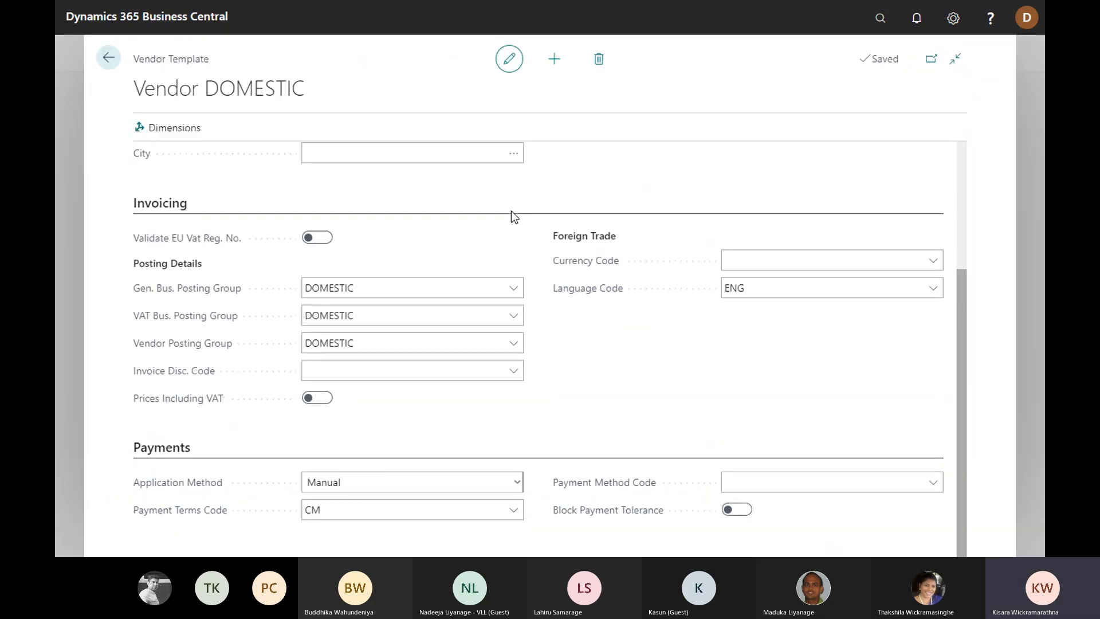
{"action": "scroll", "coordinate": [511, 219], "scroll_direction": "up", "scroll_amount": 3}
{"action": "scroll", "coordinate": [535, 221], "scroll_direction": "down", "scroll_amount": 1}
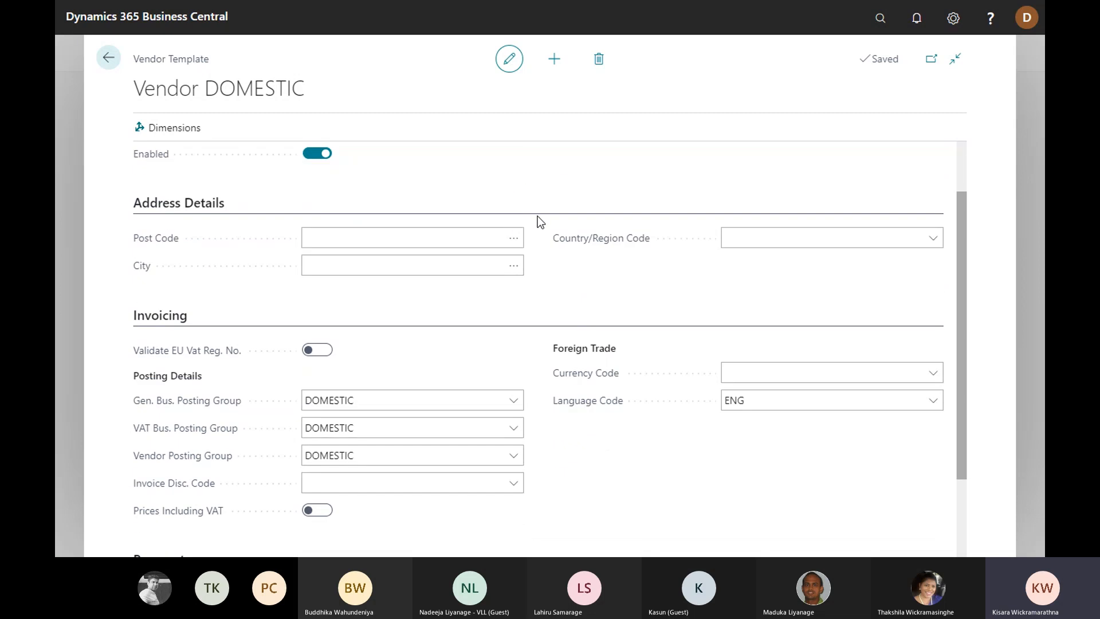
{"action": "scroll", "coordinate": [538, 257], "scroll_direction": "down", "scroll_amount": 2}
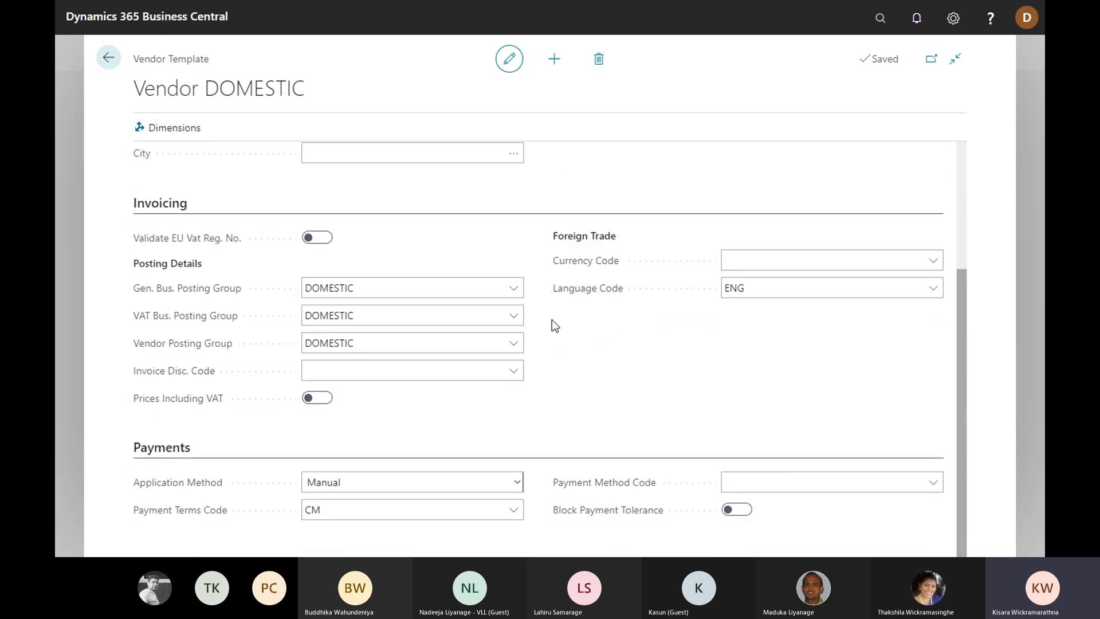
{"action": "scroll", "coordinate": [551, 319], "scroll_direction": "up", "scroll_amount": 3}
{"action": "scroll", "coordinate": [537, 288], "scroll_direction": "down", "scroll_amount": 2}
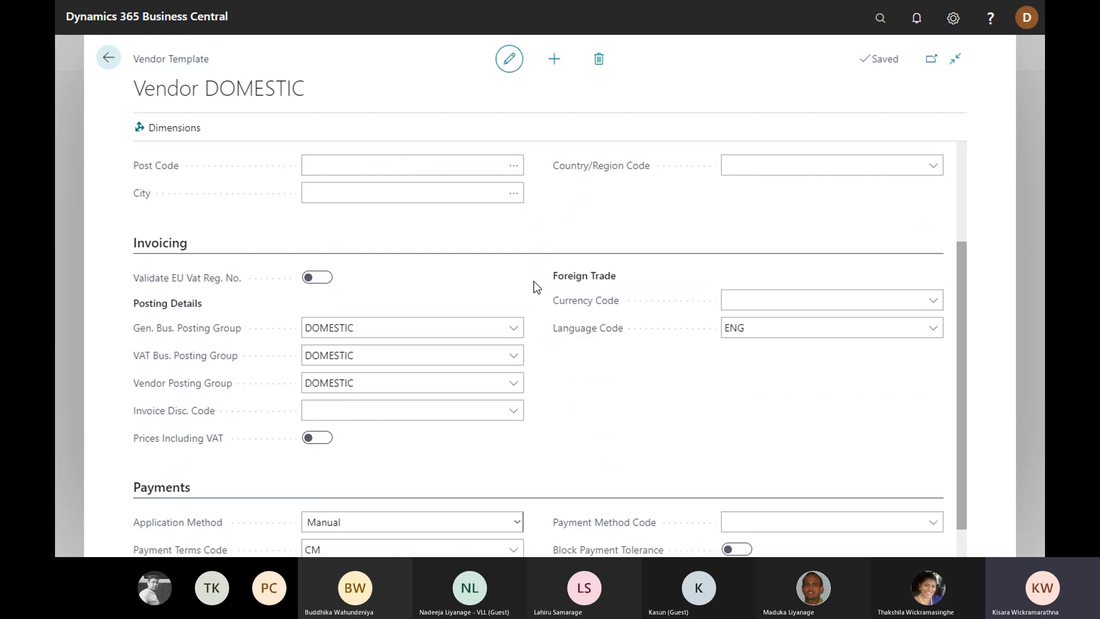
{"action": "scroll", "coordinate": [527, 274], "scroll_direction": "down", "scroll_amount": 1}
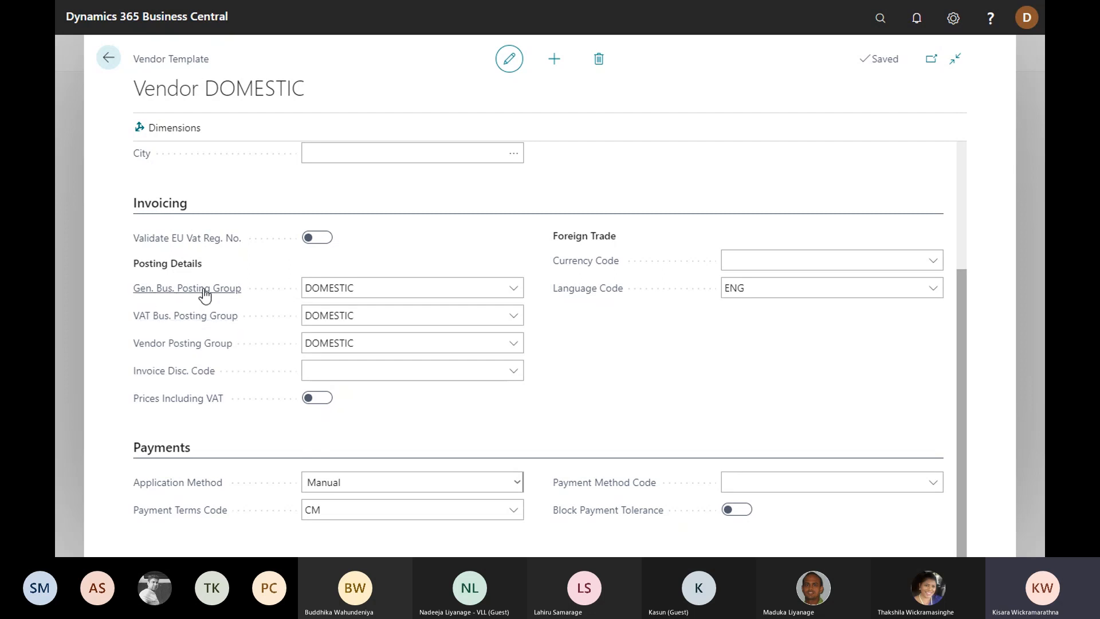
{"action": "left_click", "coordinate": [357, 288]}
{"action": "left_click", "coordinate": [352, 315]}
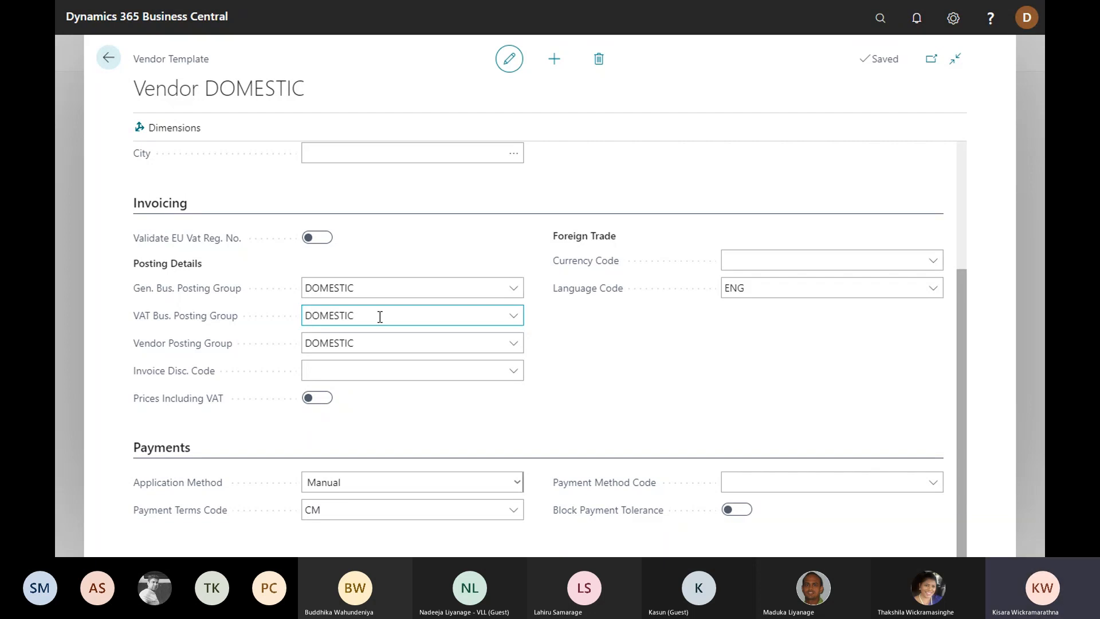
{"action": "left_click", "coordinate": [156, 347]}
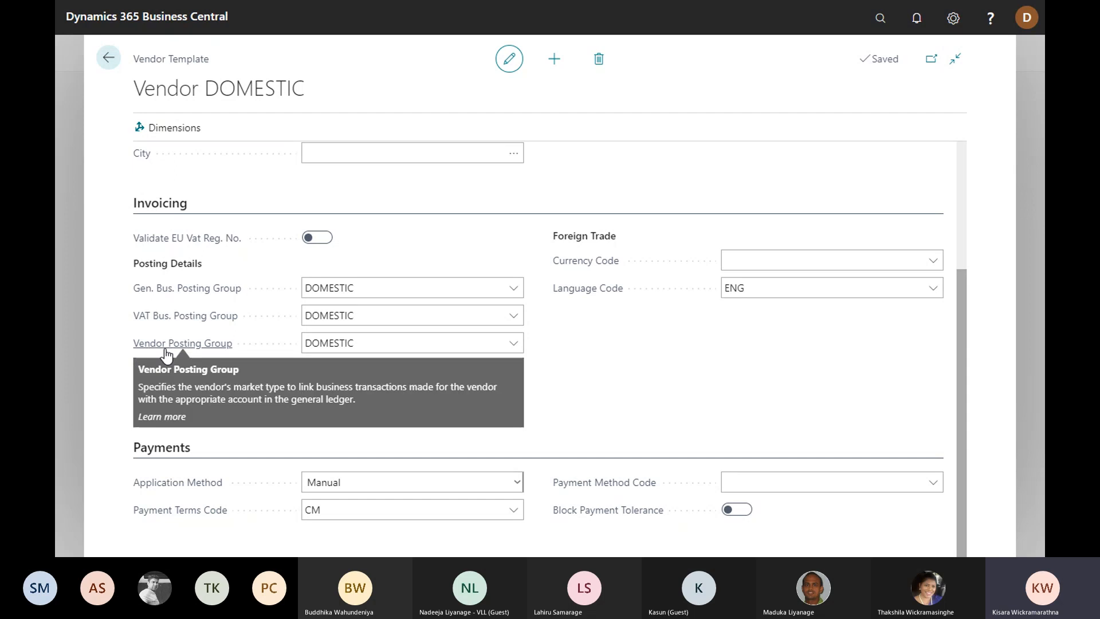
{"action": "left_click", "coordinate": [339, 348]}
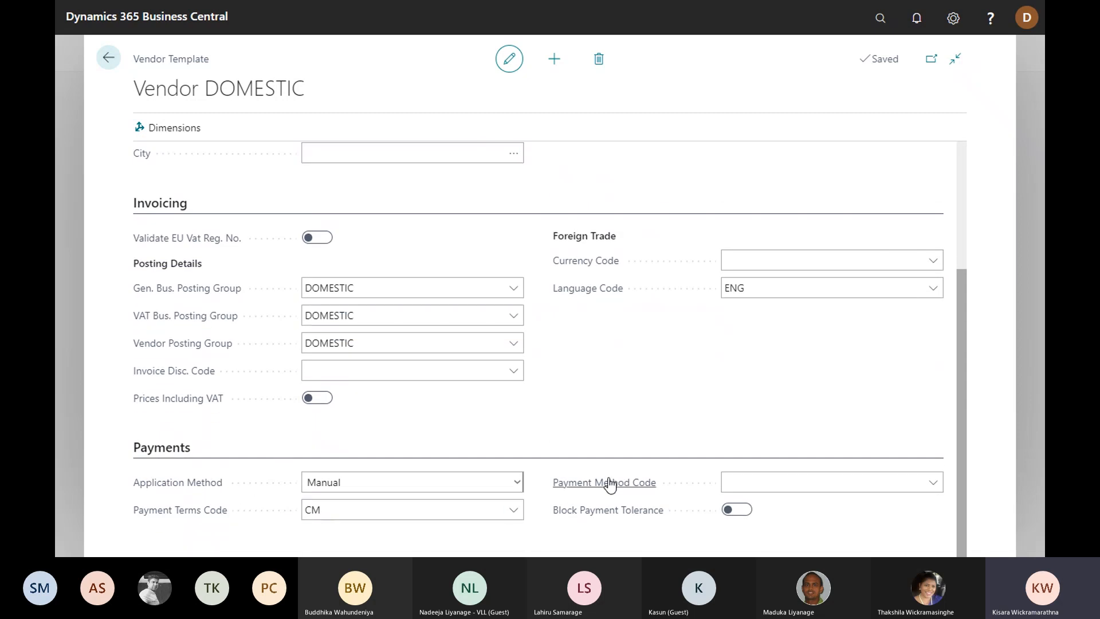
Step: Give the Vendor DOMESTIC template 30 DAYS payment terms and CHECK payment method, then go back
{"action": "scroll", "coordinate": [607, 481], "scroll_direction": "up", "scroll_amount": 2}
{"action": "scroll", "coordinate": [607, 482], "scroll_direction": "up", "scroll_amount": 2}
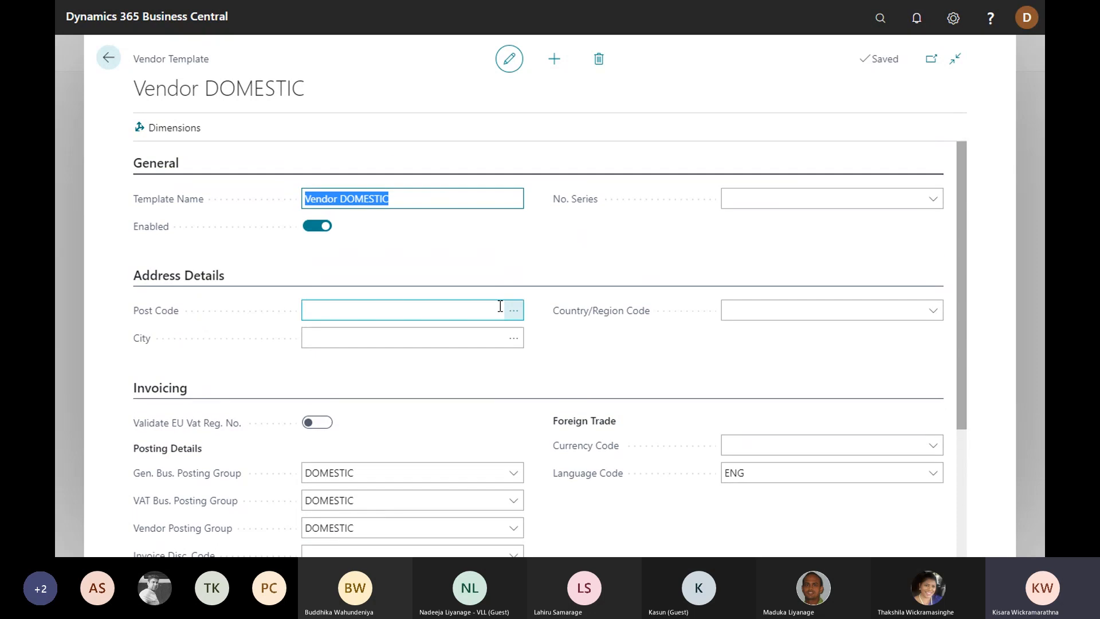
{"action": "scroll", "coordinate": [251, 247], "scroll_direction": "down", "scroll_amount": 4}
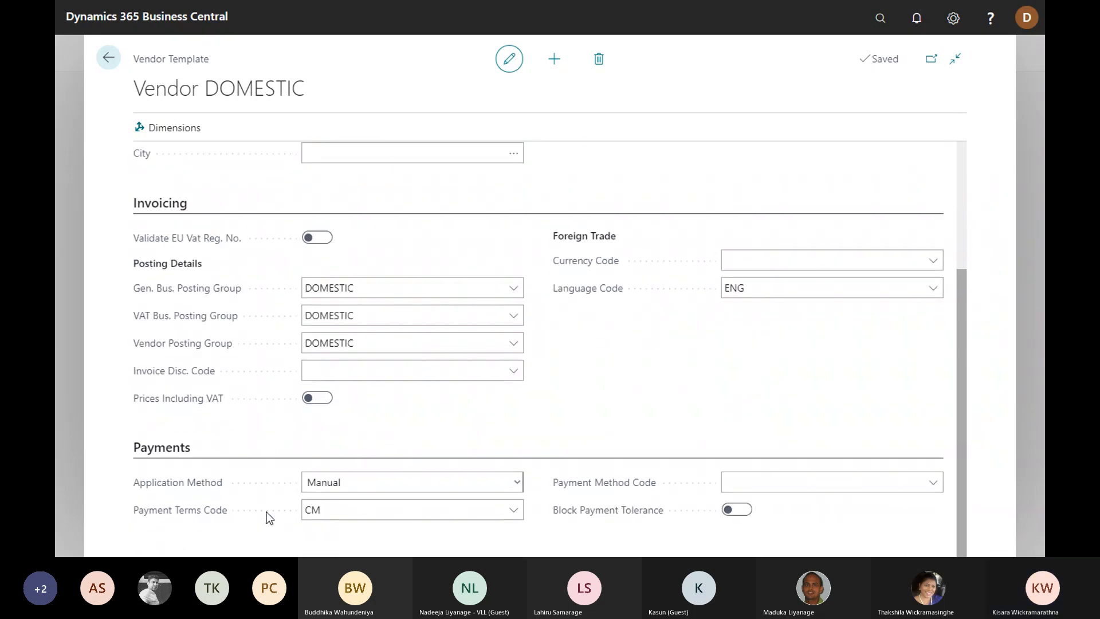
{"action": "left_click", "coordinate": [513, 509]}
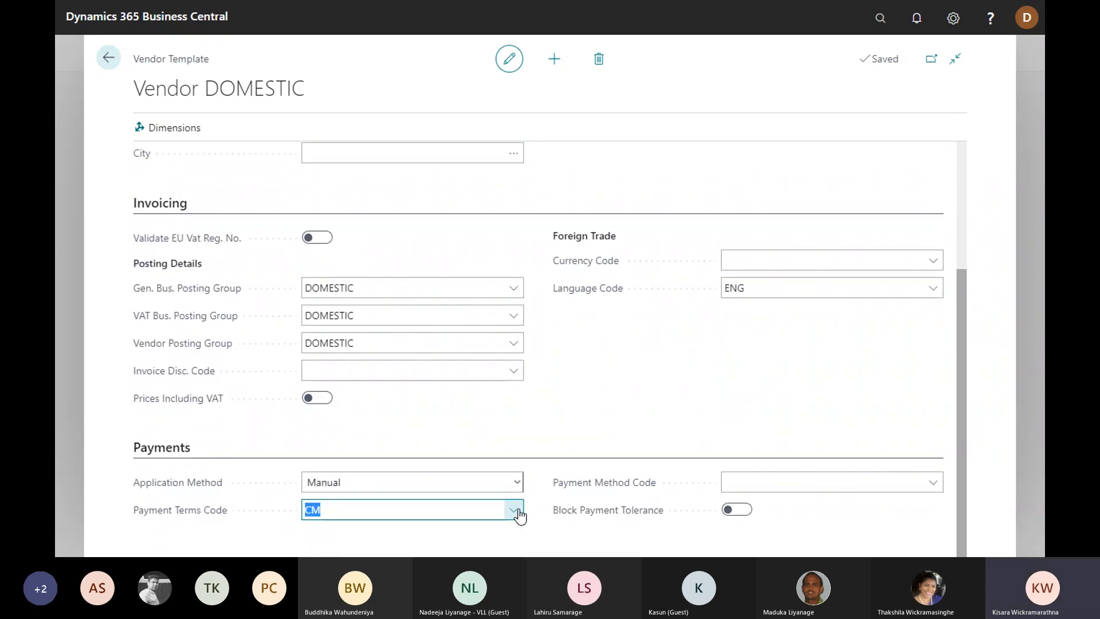
{"action": "left_click", "coordinate": [363, 388]}
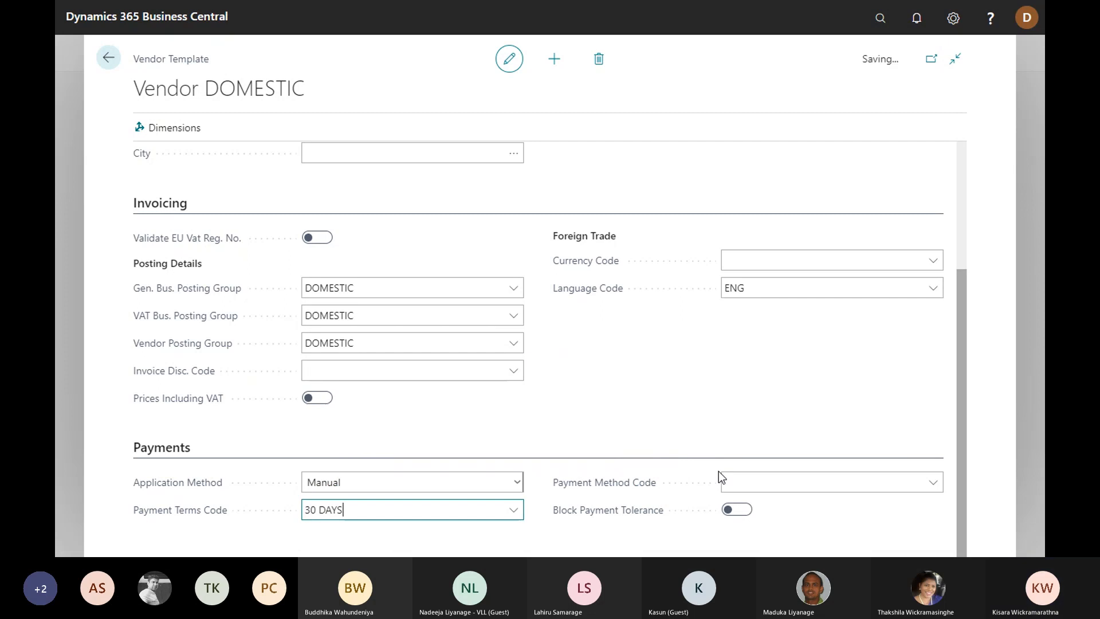
{"action": "left_click", "coordinate": [770, 482]}
{"action": "scroll", "coordinate": [724, 403], "scroll_direction": "down", "scroll_amount": 4}
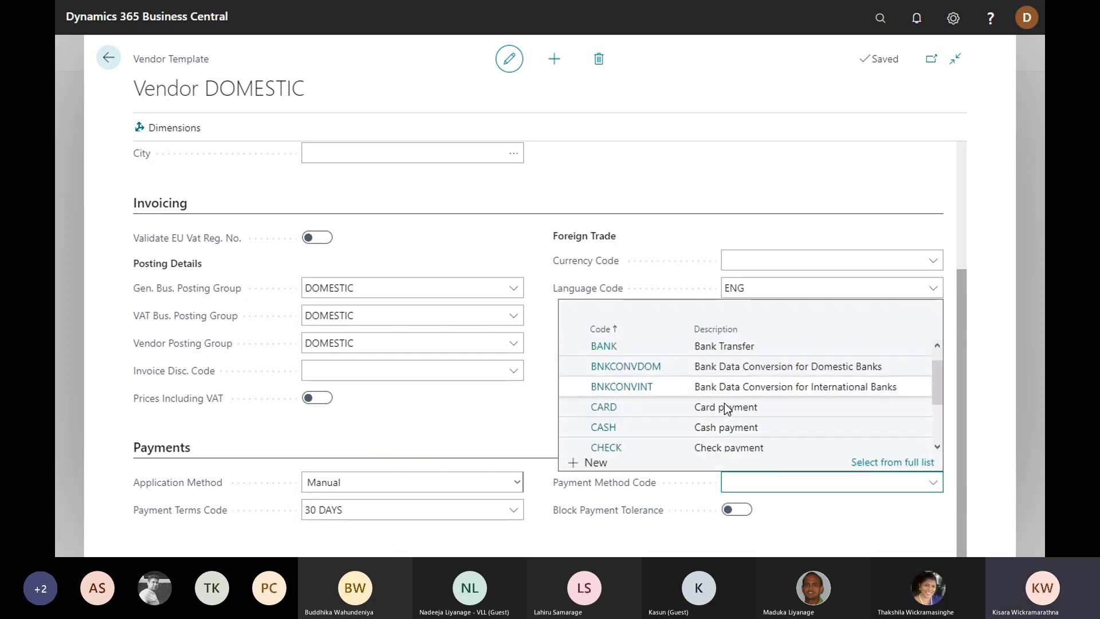
{"action": "left_click", "coordinate": [610, 356]}
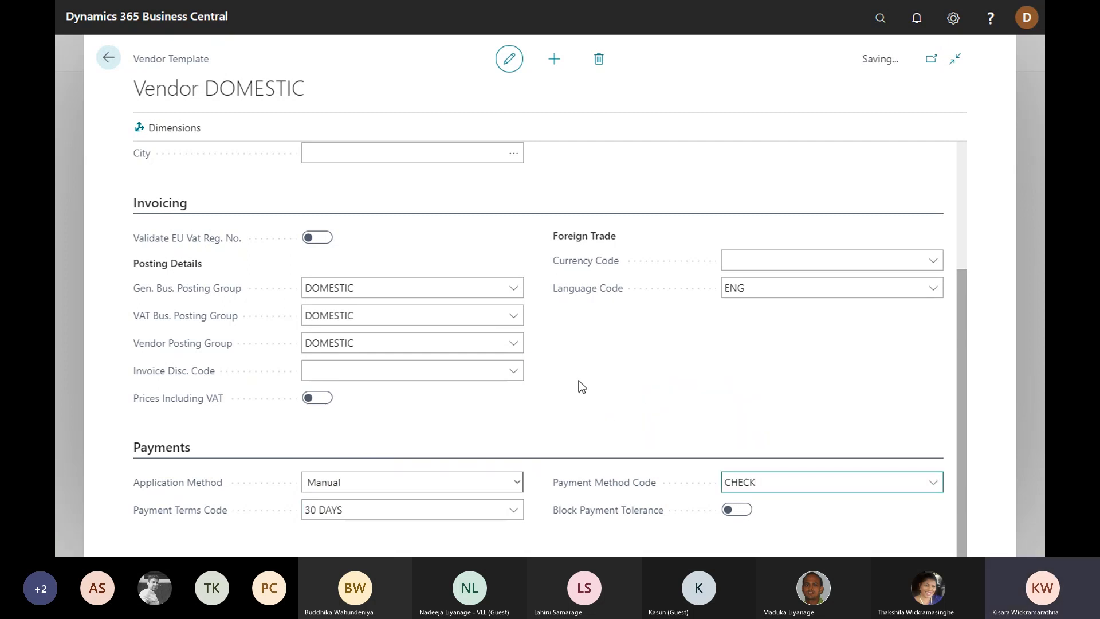
{"action": "scroll", "coordinate": [577, 373], "scroll_direction": "up", "scroll_amount": 5}
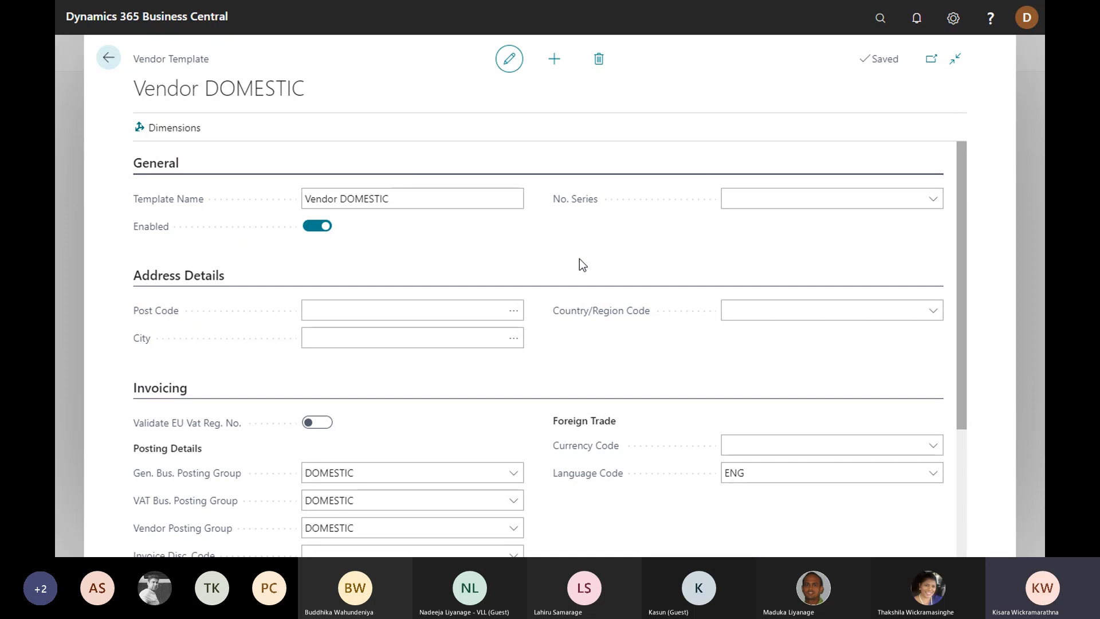
{"action": "scroll", "coordinate": [579, 297], "scroll_direction": "down", "scroll_amount": 3}
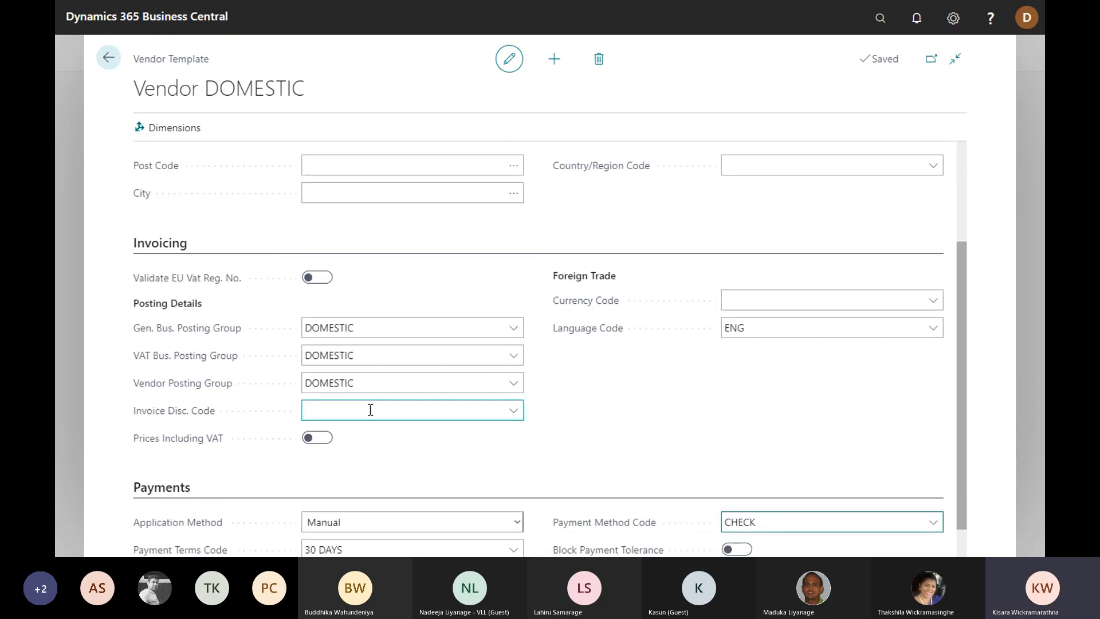
{"action": "scroll", "coordinate": [373, 363], "scroll_direction": "down", "scroll_amount": 1}
{"action": "scroll", "coordinate": [375, 359], "scroll_direction": "up", "scroll_amount": 3}
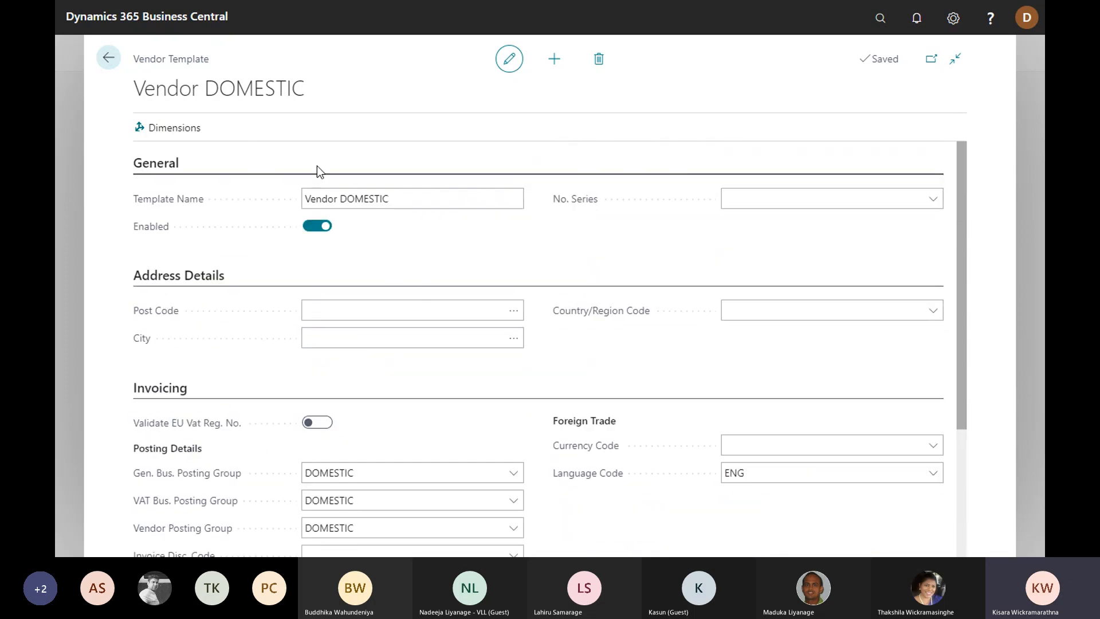
{"action": "left_click", "coordinate": [110, 57]}
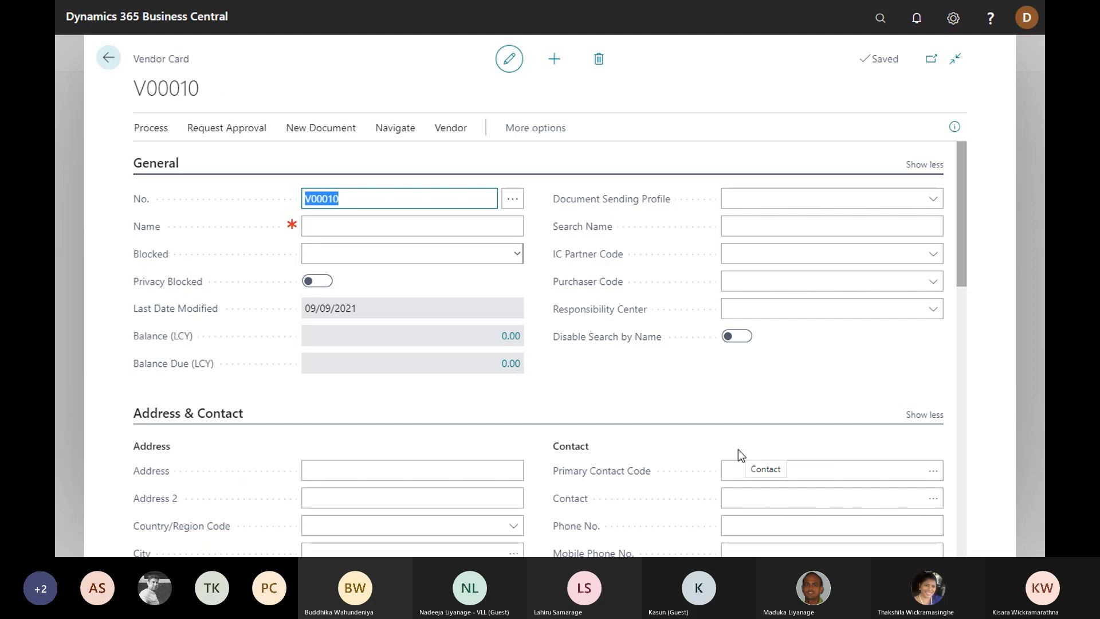
Step: Name the new vendor V00010 'Softserve (Pvt) Ltd'
{"action": "left_click", "coordinate": [373, 225]}
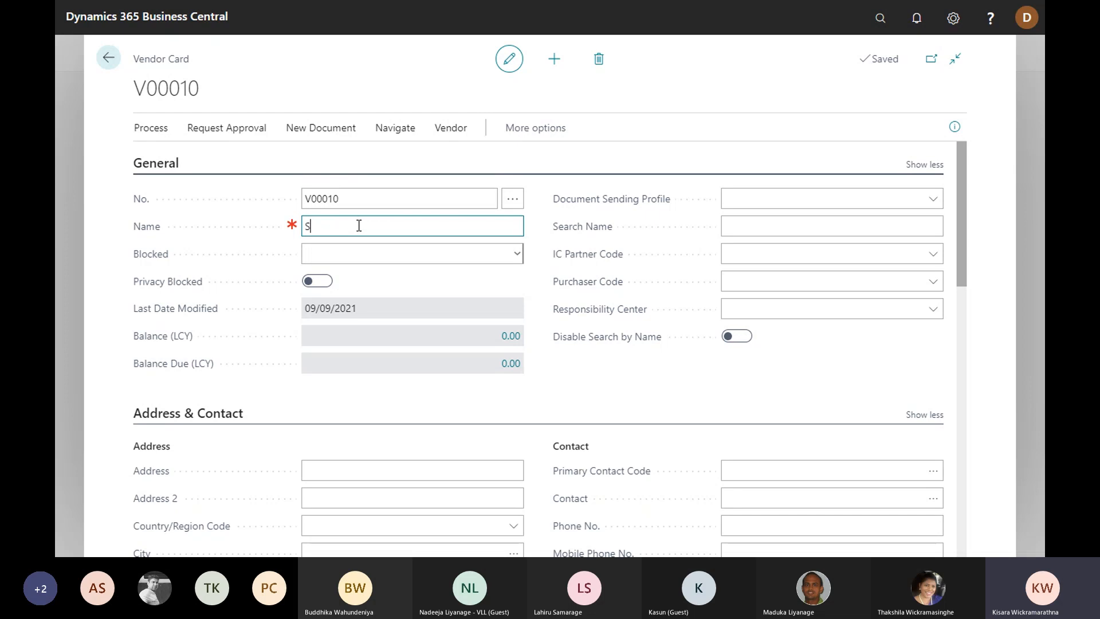
{"action": "type", "text": "ofts"}
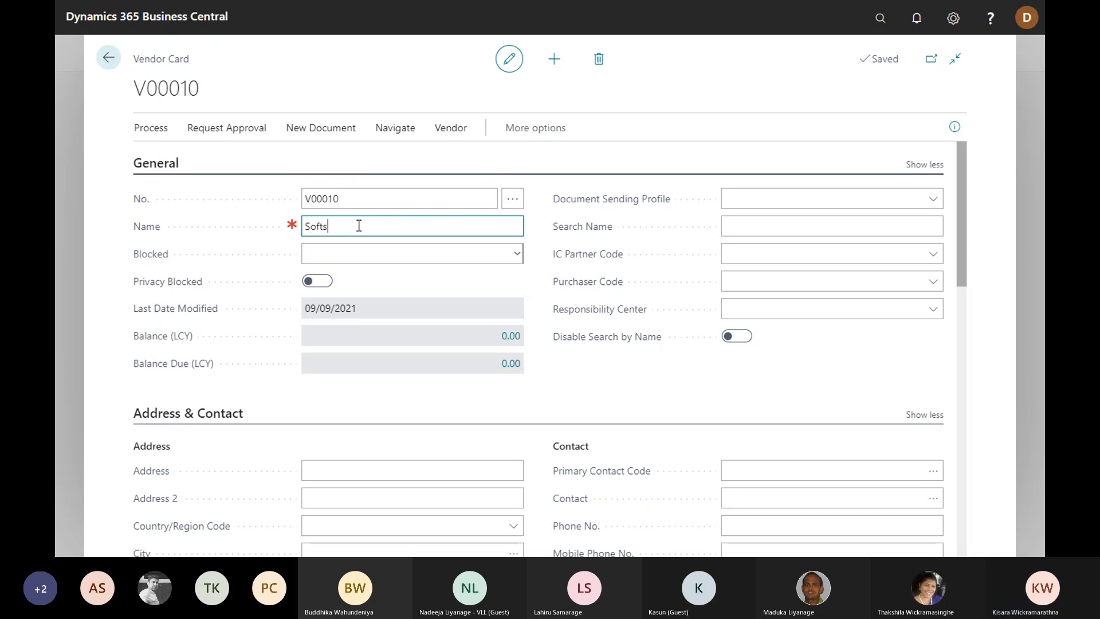
{"action": "type", "text": "er"}
{"action": "type", "text": "ver"}
{"action": "type", "text": "P"}
{"action": "type", "text": "vt) Ltd"}
{"action": "key", "text": "Tab"}
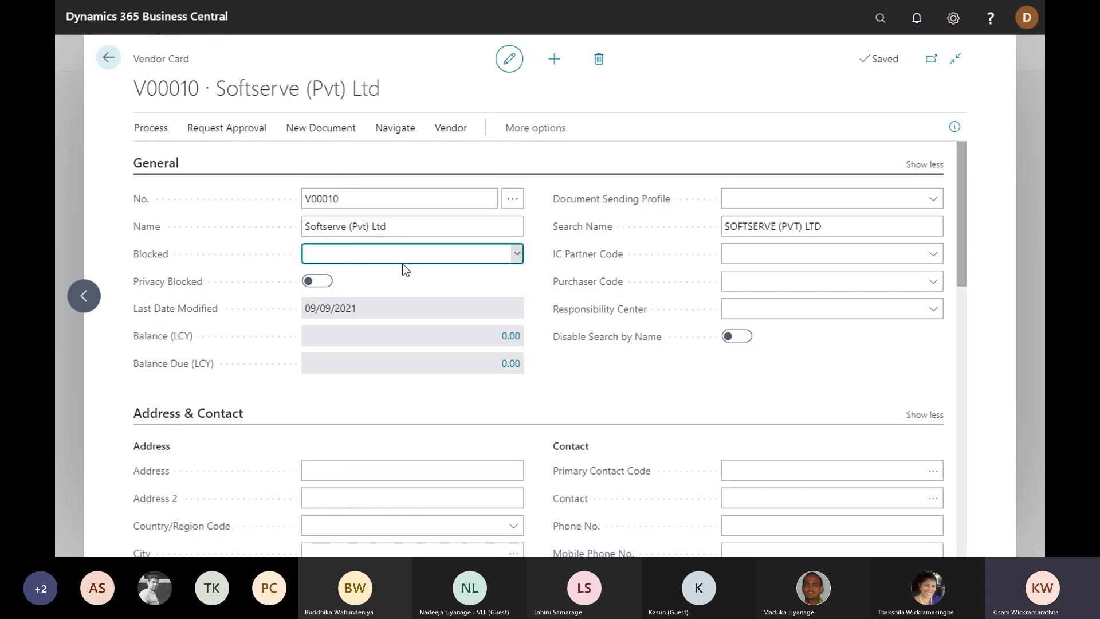
{"action": "scroll", "coordinate": [372, 236], "scroll_direction": "down", "scroll_amount": 6}
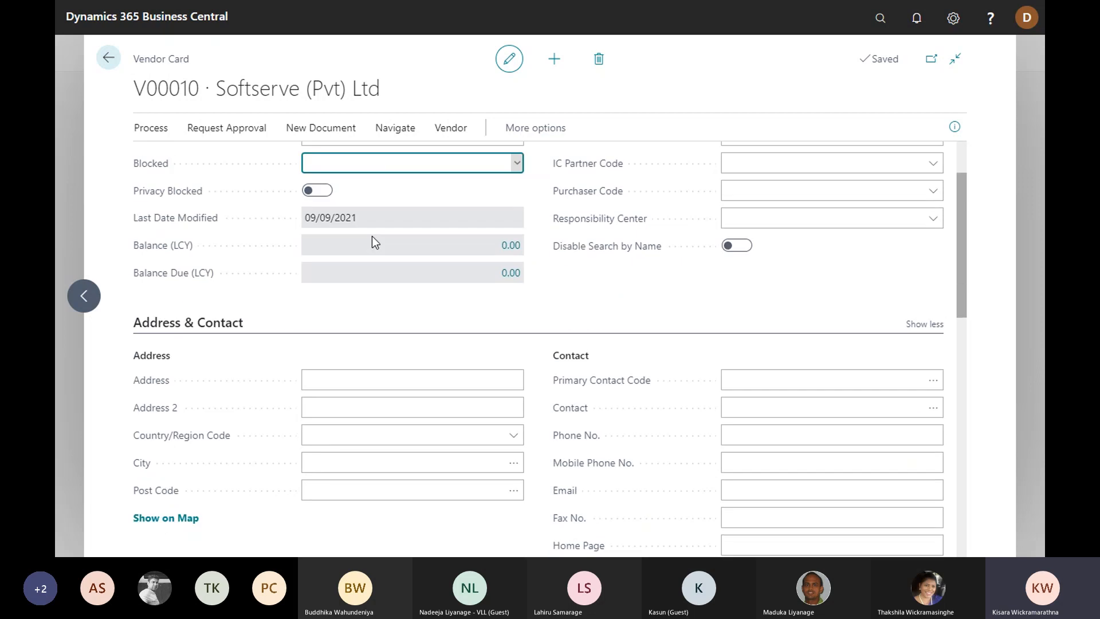
{"action": "scroll", "coordinate": [374, 236], "scroll_direction": "up", "scroll_amount": 15}
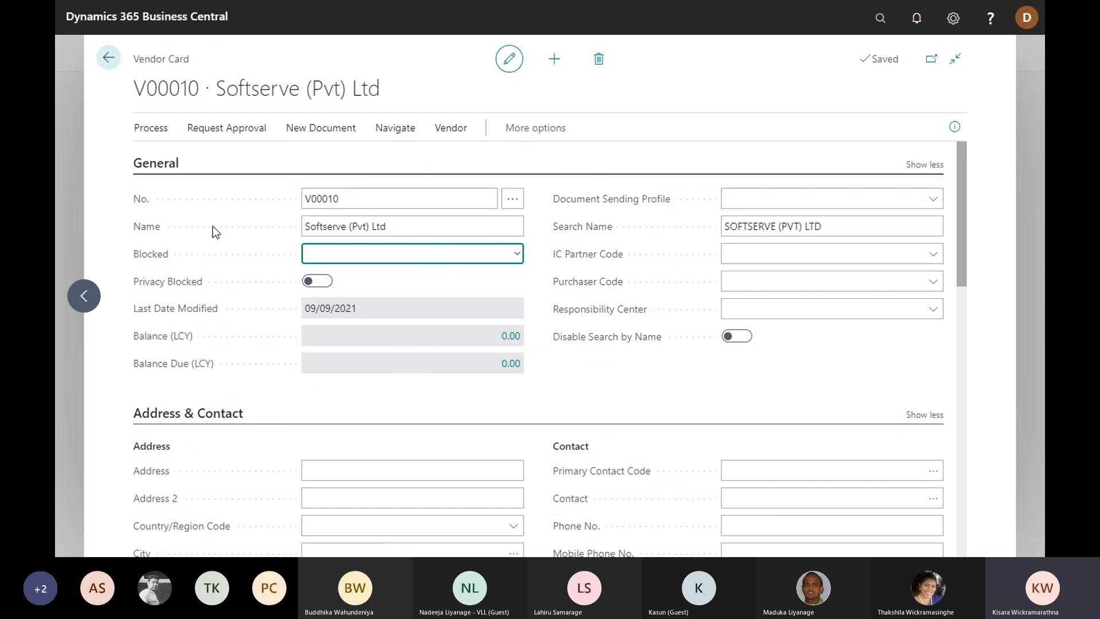
{"action": "left_click", "coordinate": [515, 254]}
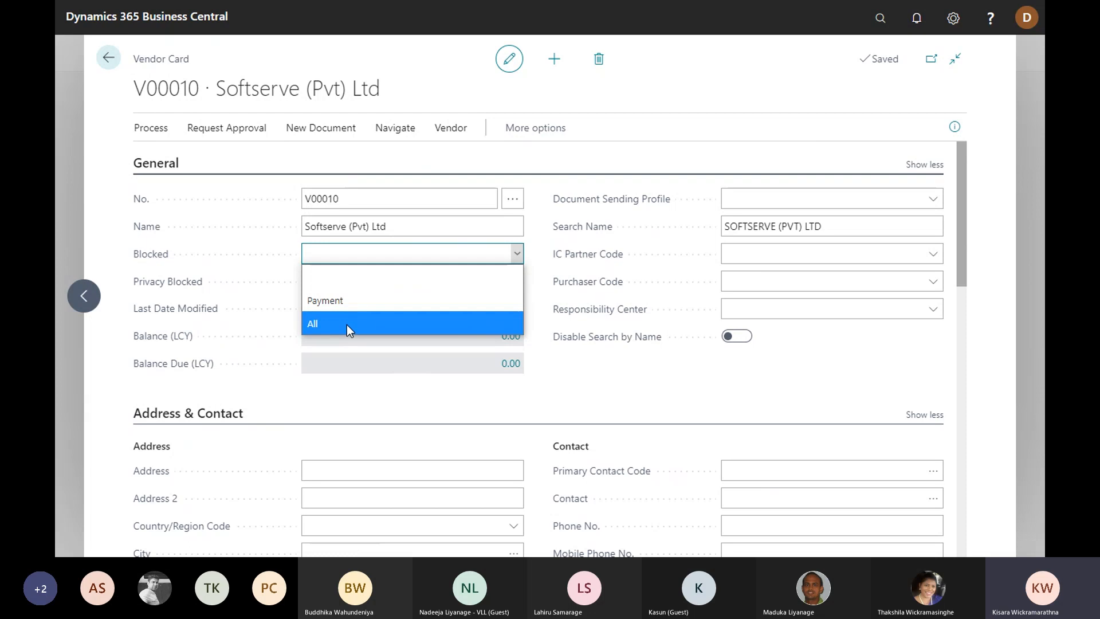
{"action": "left_click", "coordinate": [338, 247]}
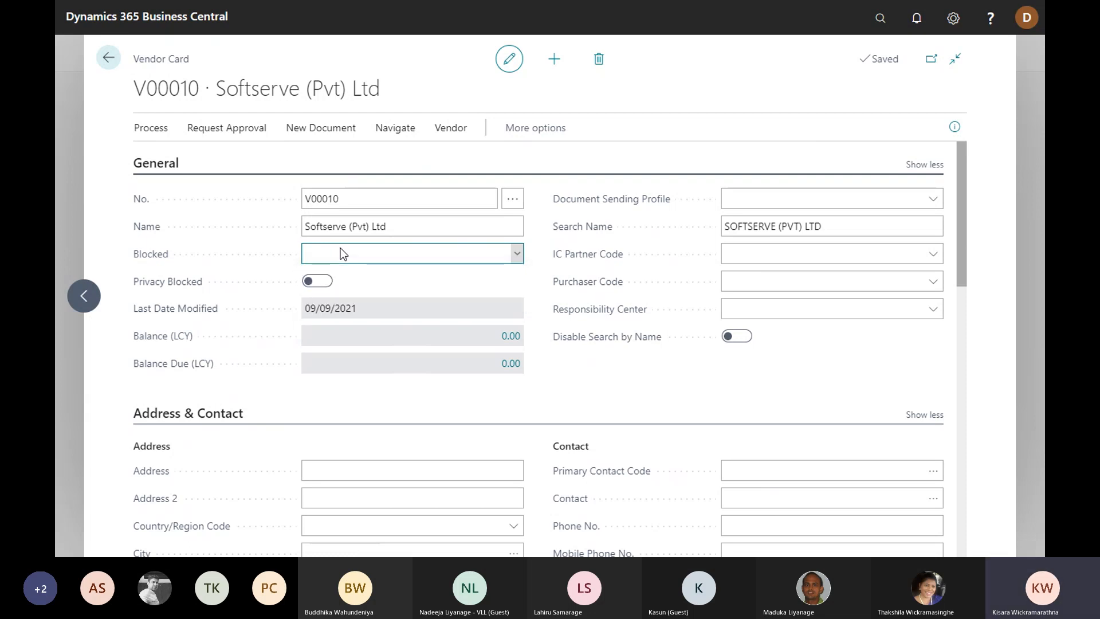
{"action": "left_click", "coordinate": [516, 253]}
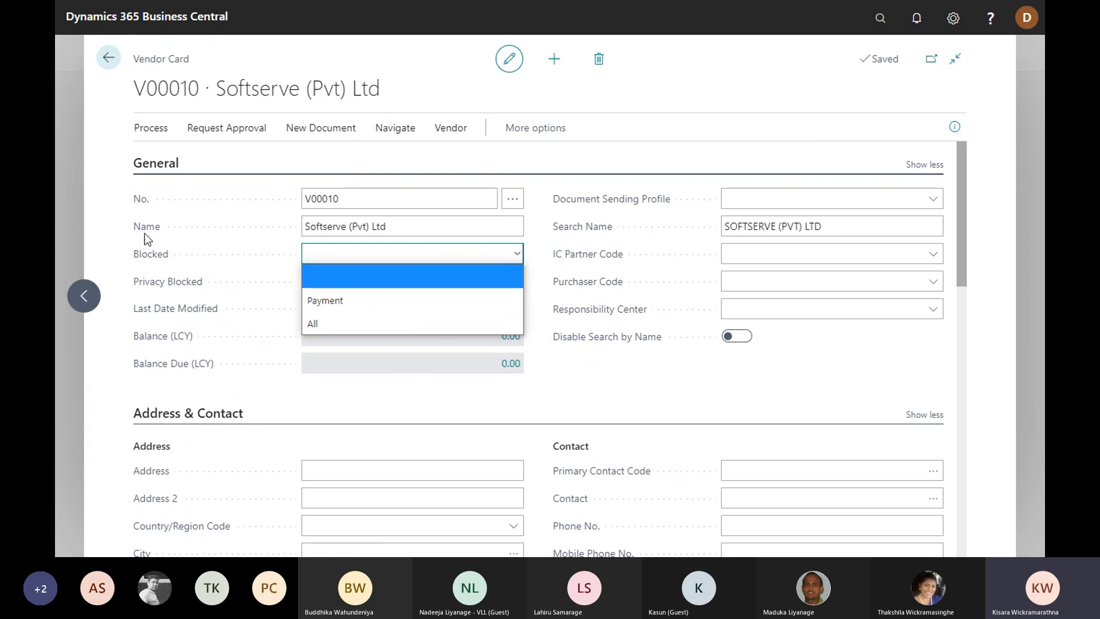
{"action": "left_click", "coordinate": [368, 251]}
{"action": "left_click", "coordinate": [514, 254]}
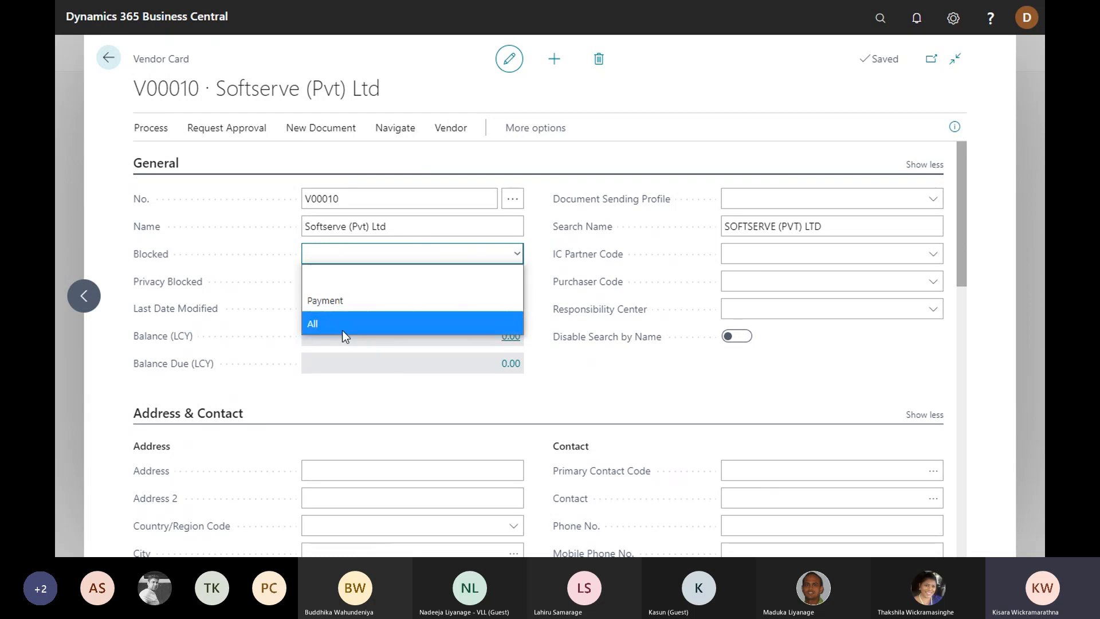
{"action": "left_click", "coordinate": [542, 258]}
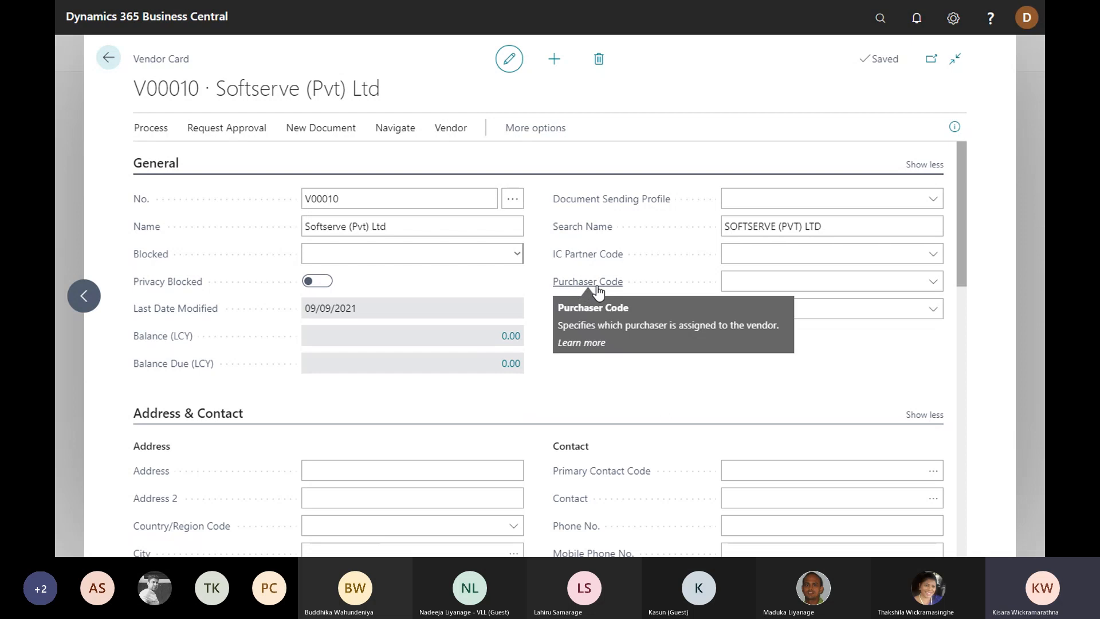
Step: Assign purchaser code BD on the Softserve vendor card
{"action": "left_click", "coordinate": [755, 289]}
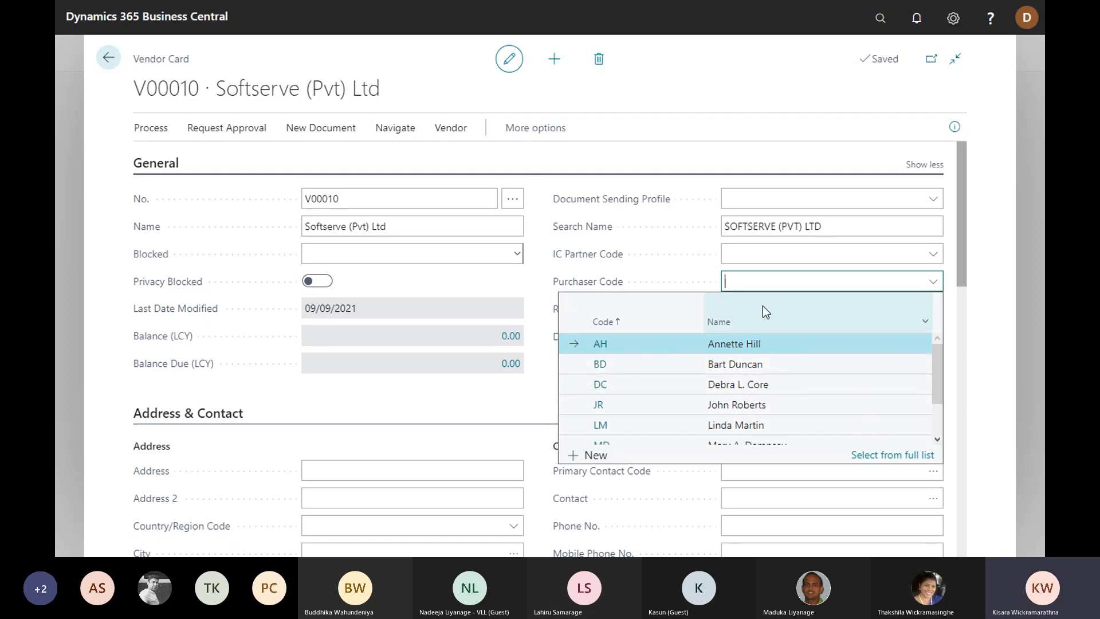
{"action": "left_click", "coordinate": [750, 370]}
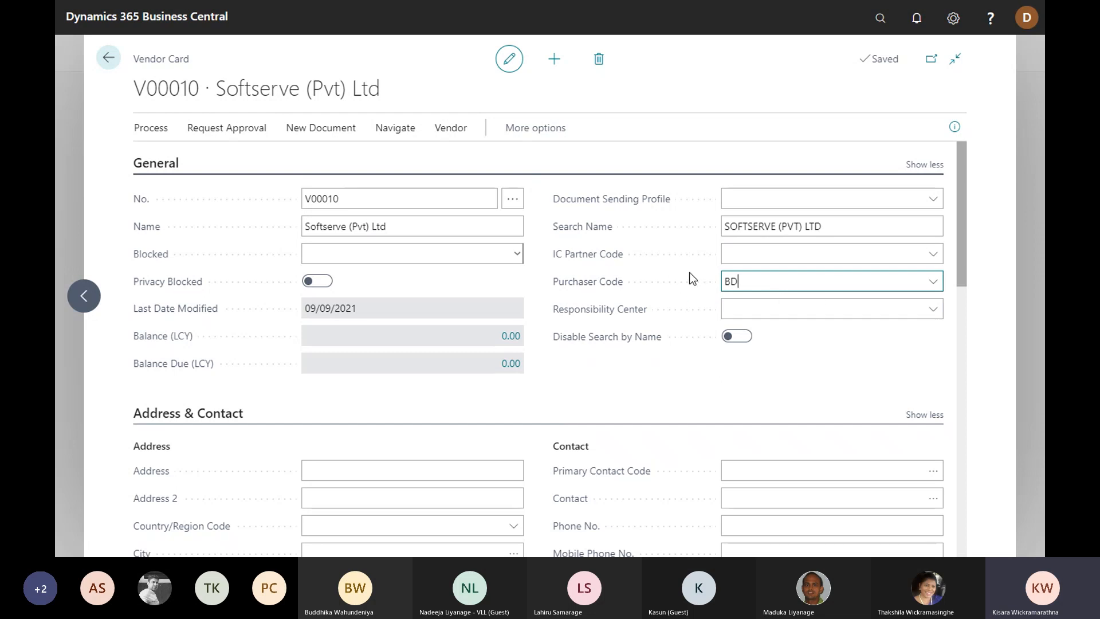
{"action": "scroll", "coordinate": [620, 281], "scroll_direction": "down", "scroll_amount": 2}
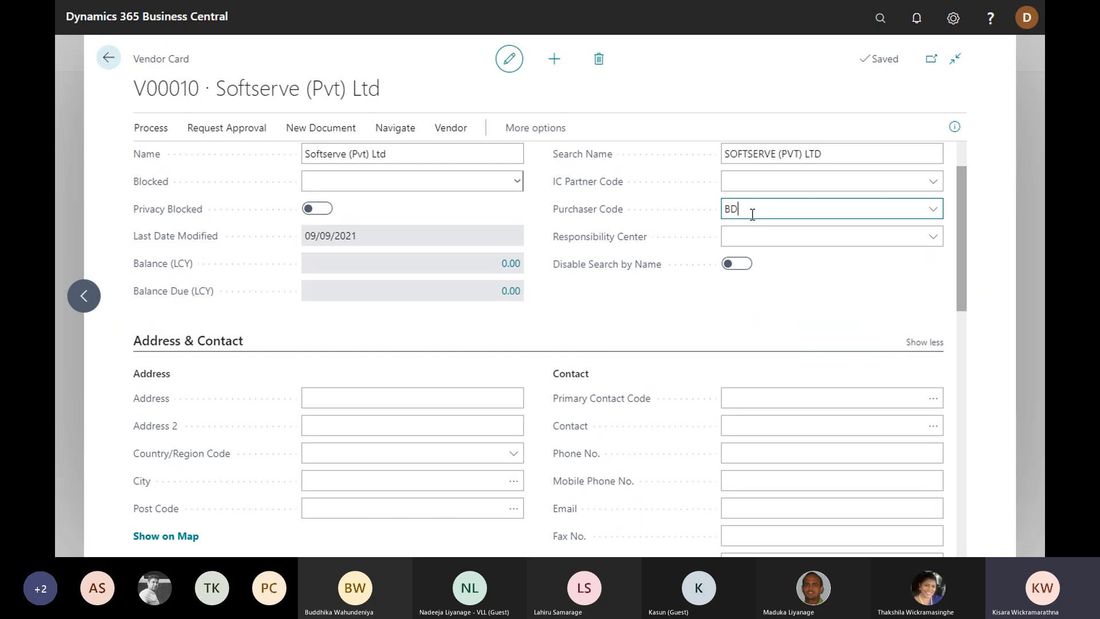
{"action": "scroll", "coordinate": [688, 269], "scroll_direction": "down", "scroll_amount": 2}
Step: Enter the vendor's two street address lines and set Country/Region Code to SL (Sri Lanka)
{"action": "scroll", "coordinate": [401, 338], "scroll_direction": "down", "scroll_amount": 2}
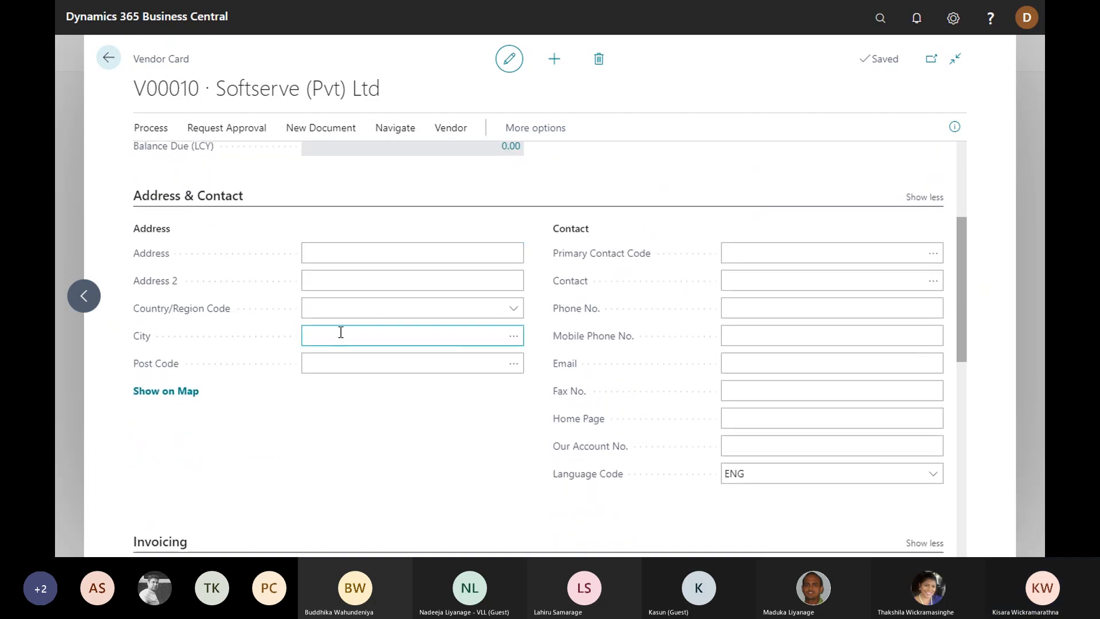
{"action": "left_click", "coordinate": [415, 260]}
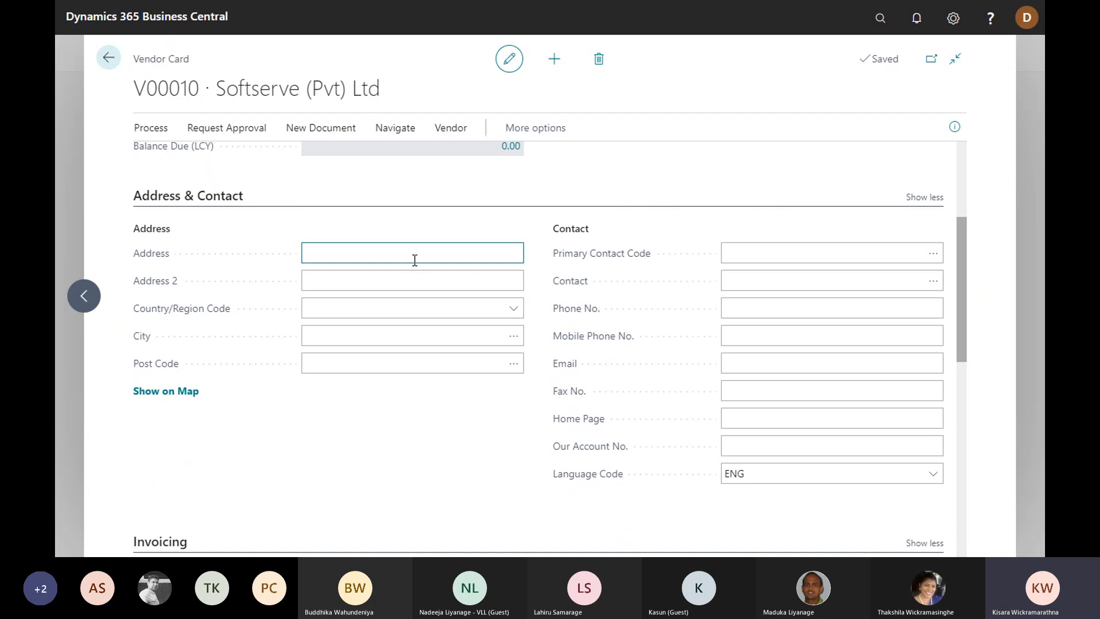
{"action": "type", "text": "187"}
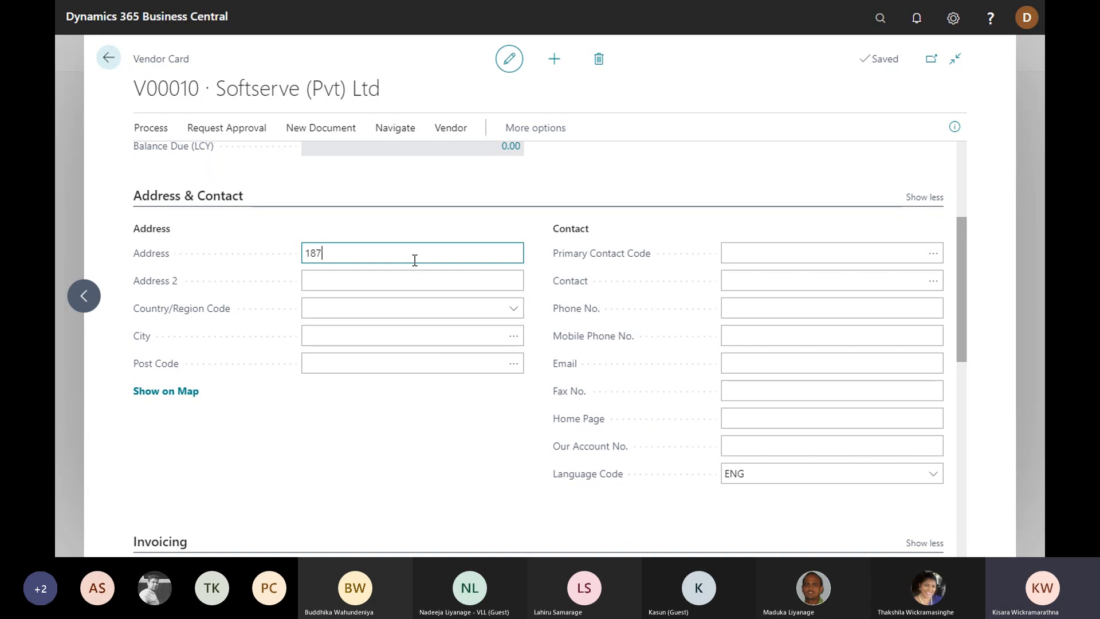
{"action": "type", "text": "/A 1/1,"}
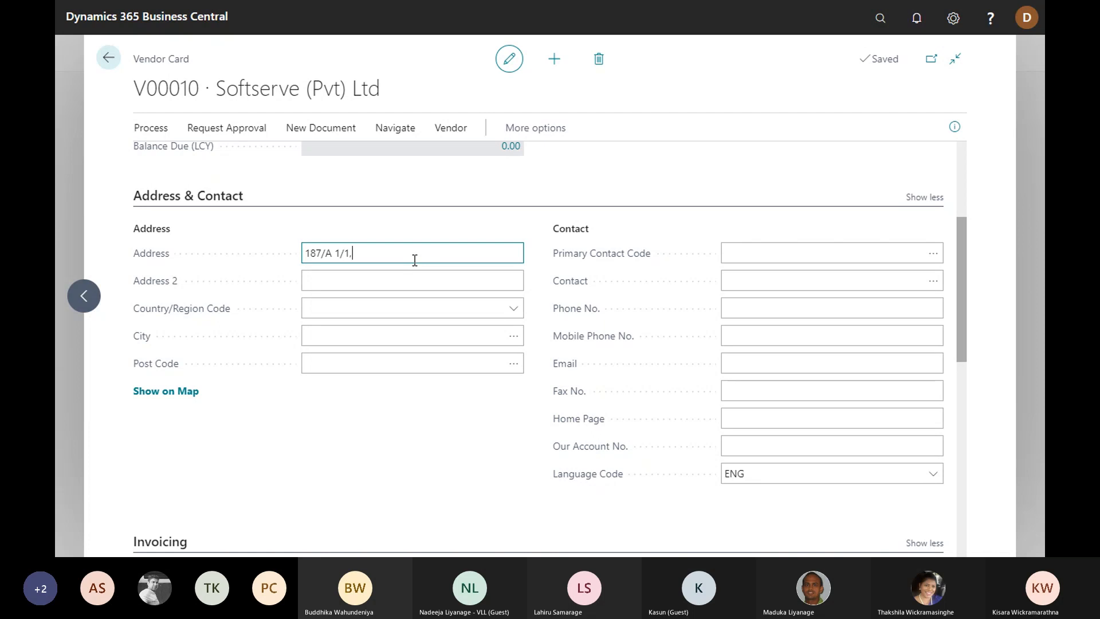
{"action": "key", "text": "Tab"}
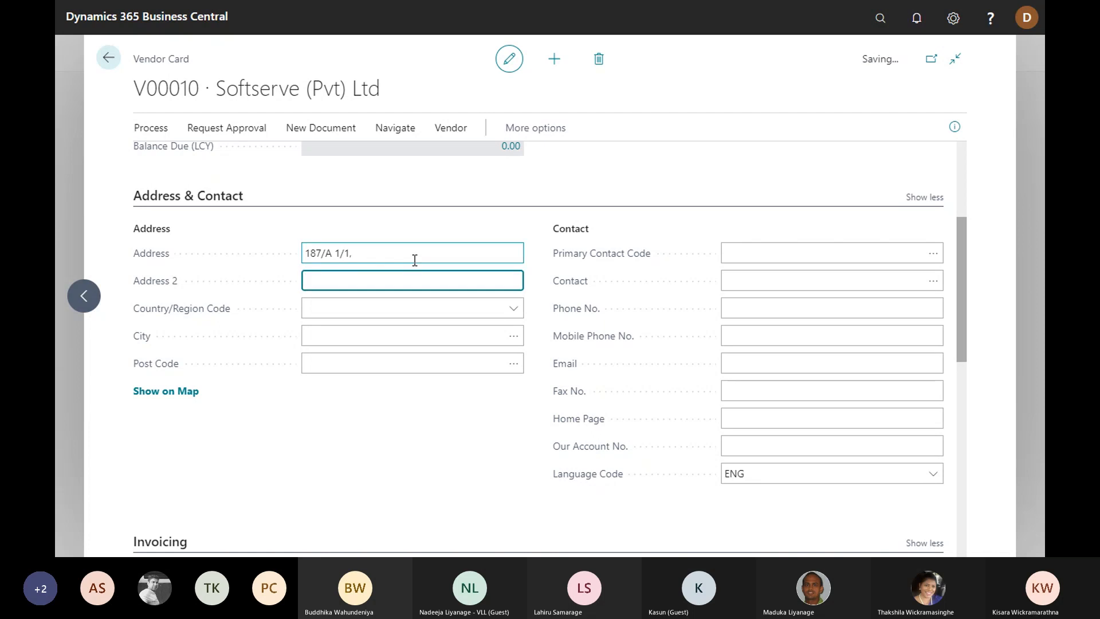
{"action": "type", "text": "Rajagiriya Mawatha,"}
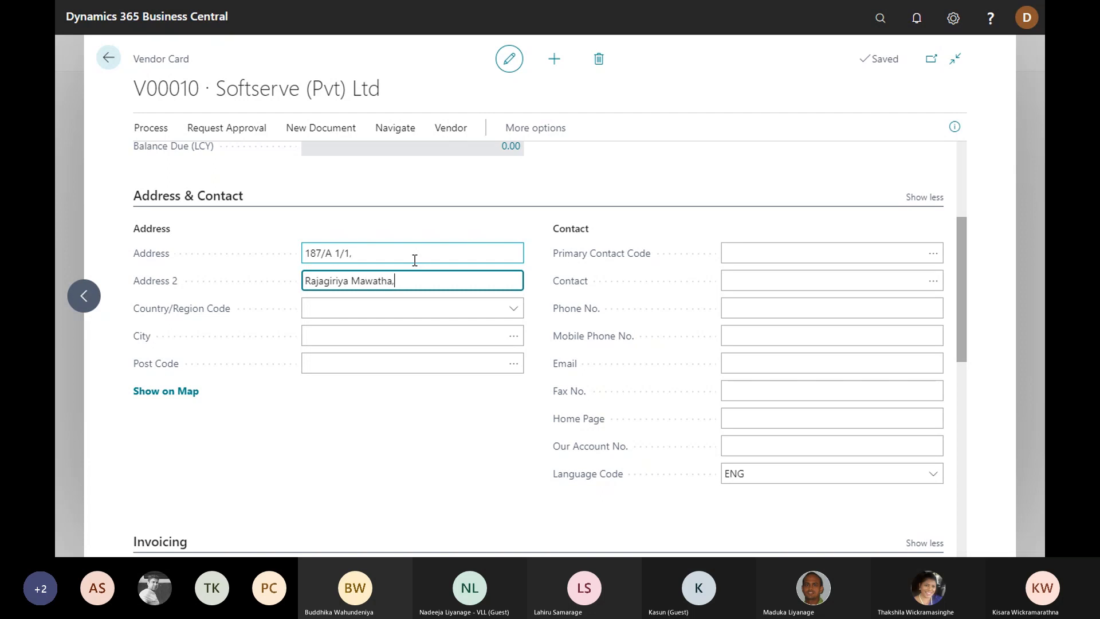
{"action": "key", "text": "Tab"}
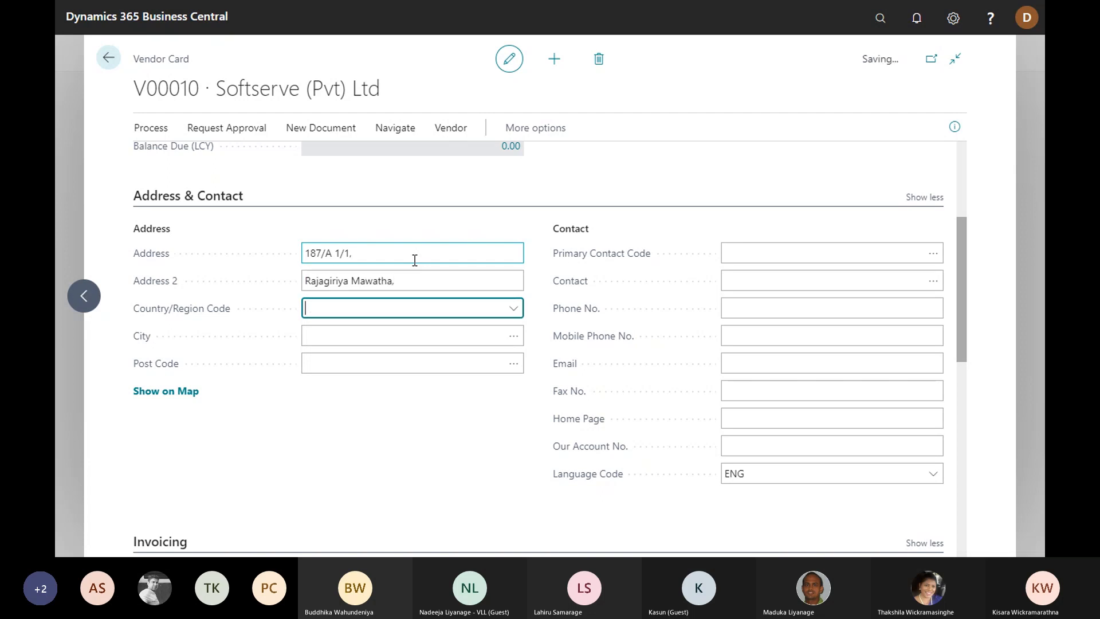
{"action": "type", "text": "sri l"}
{"action": "left_click", "coordinate": [465, 370]}
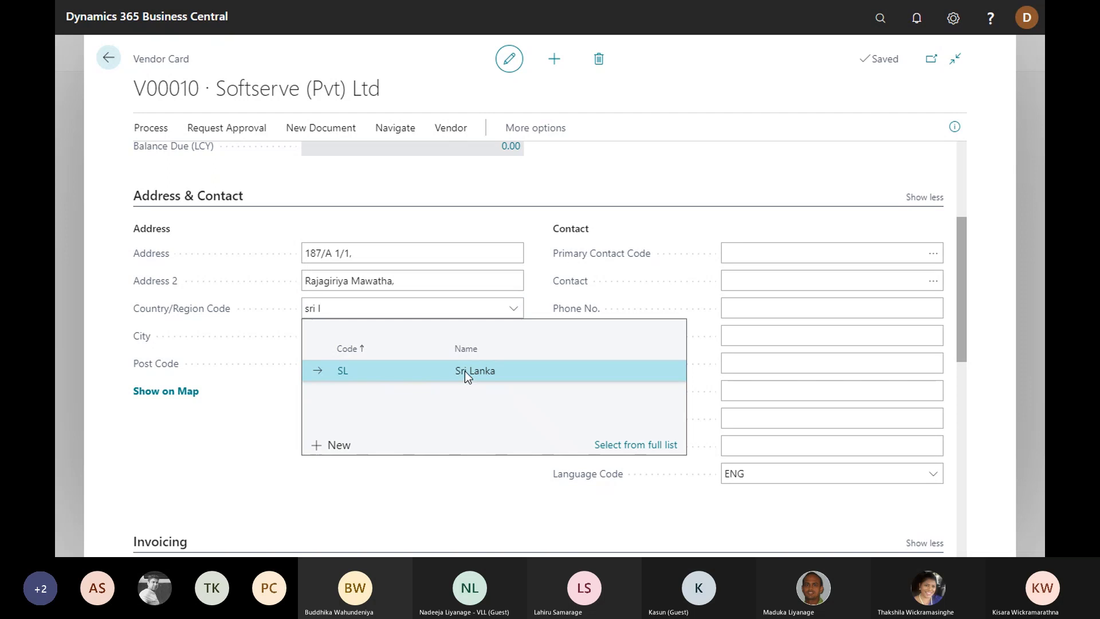
{"action": "left_click", "coordinate": [465, 370]}
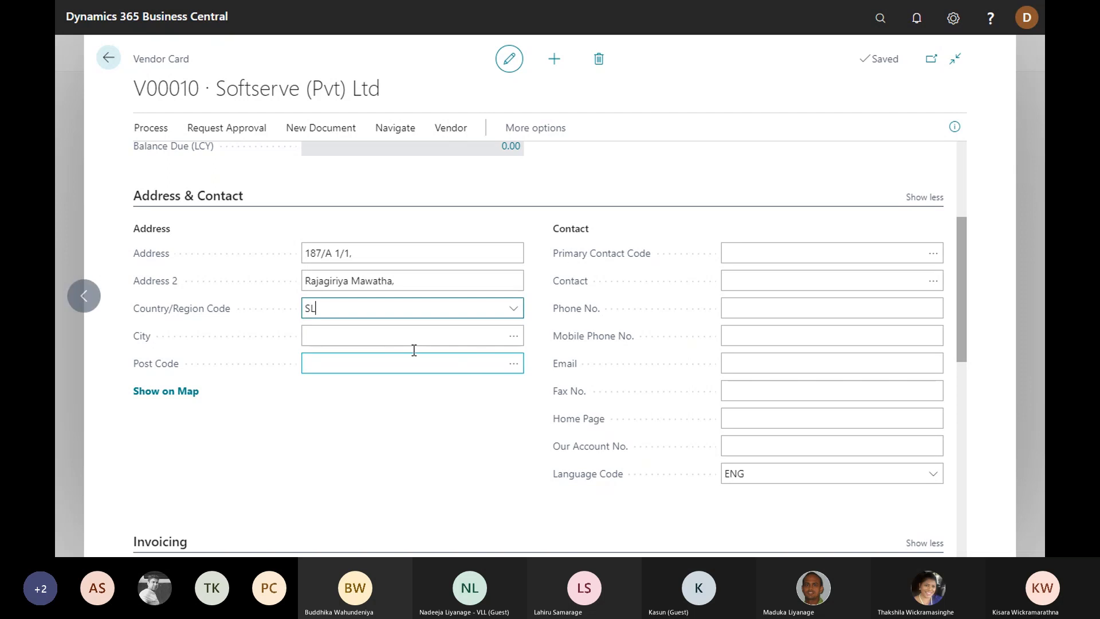
Step: Fill in City Rajagiriya and Post Code 10107 by searching the Post Codes list for 'raja'
{"action": "left_click", "coordinate": [513, 336]}
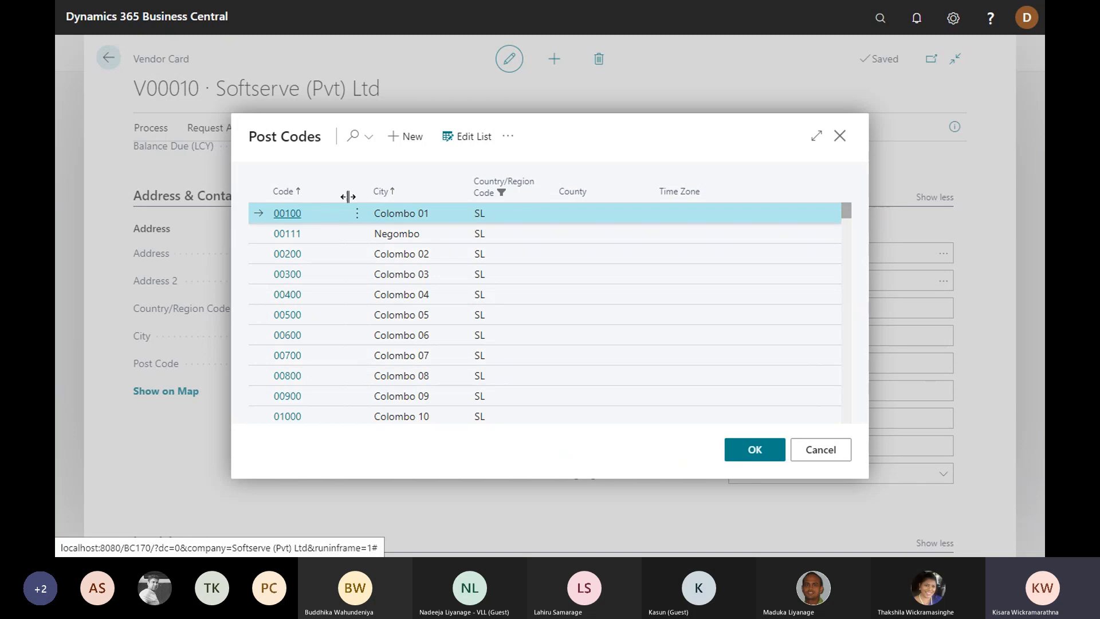
{"action": "left_click", "coordinate": [355, 137]}
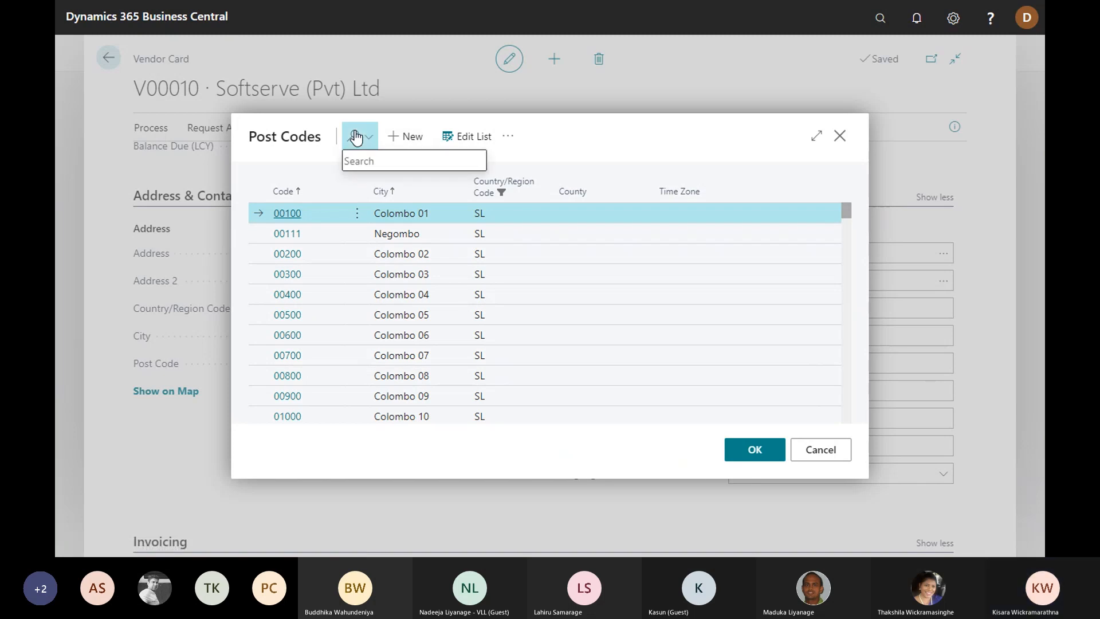
{"action": "type", "text": "raja"}
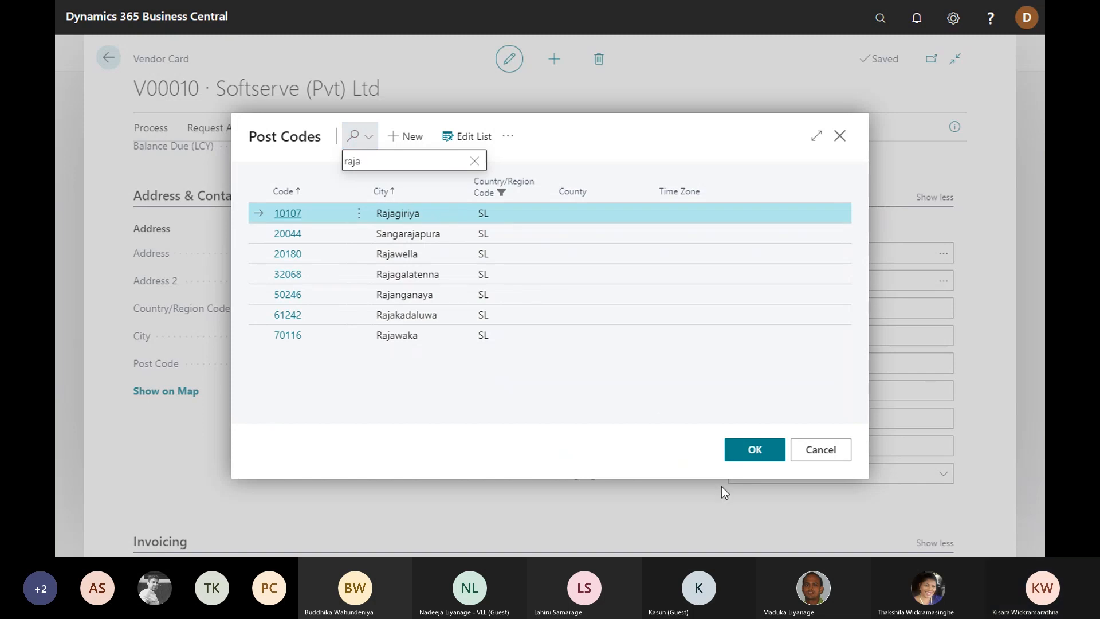
{"action": "left_click", "coordinate": [754, 455]}
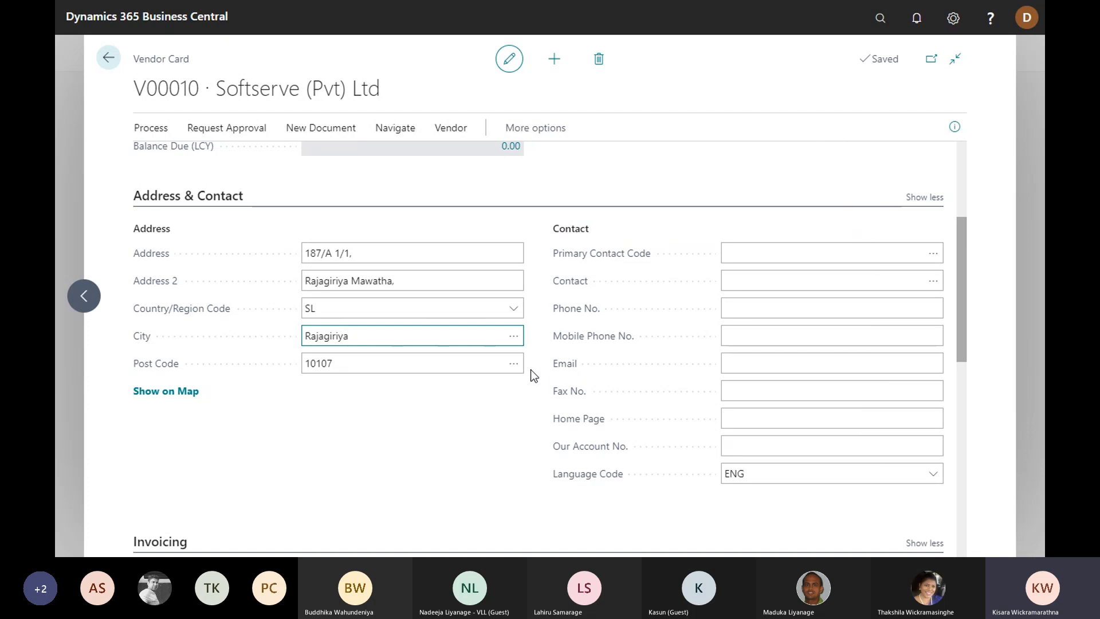
{"action": "scroll", "coordinate": [662, 269], "scroll_direction": "up", "scroll_amount": 1}
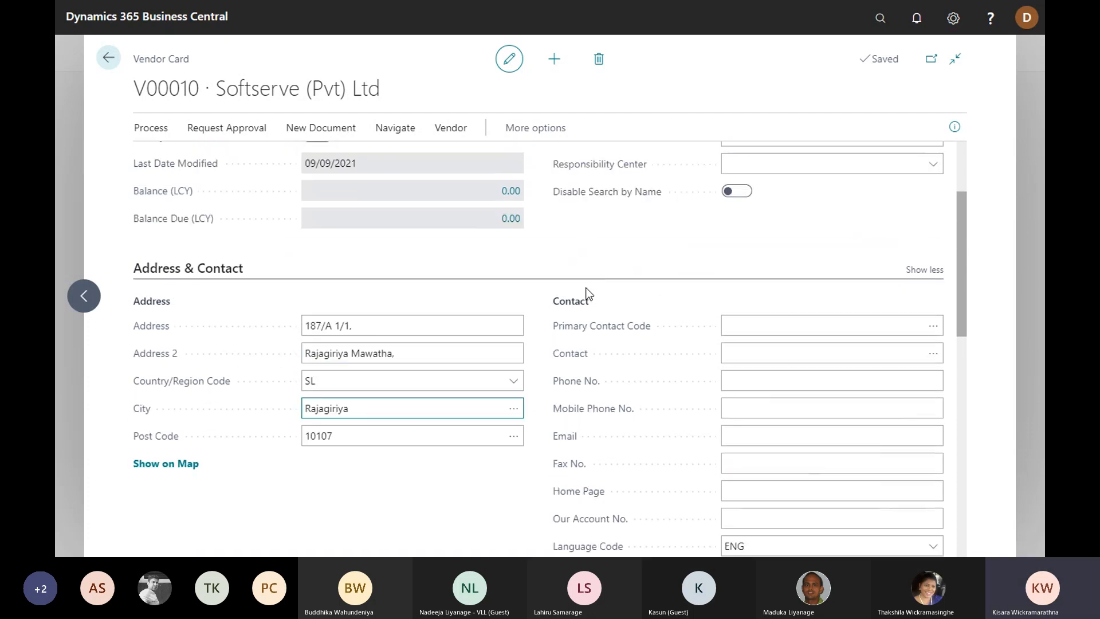
{"action": "left_click", "coordinate": [754, 326]}
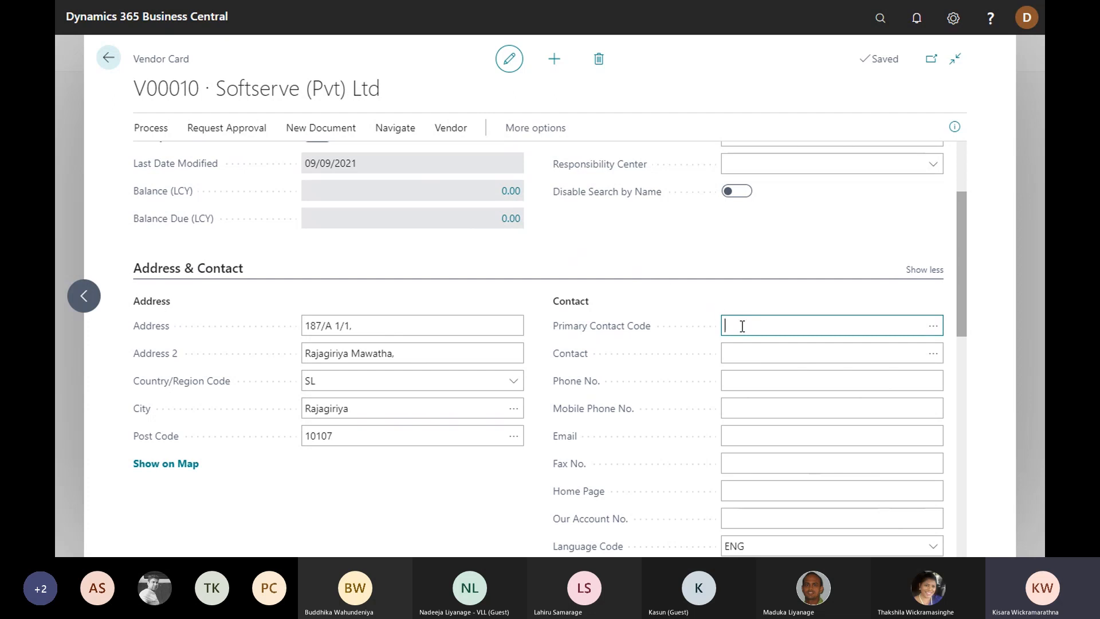
{"action": "scroll", "coordinate": [711, 330], "scroll_direction": "up", "scroll_amount": 1}
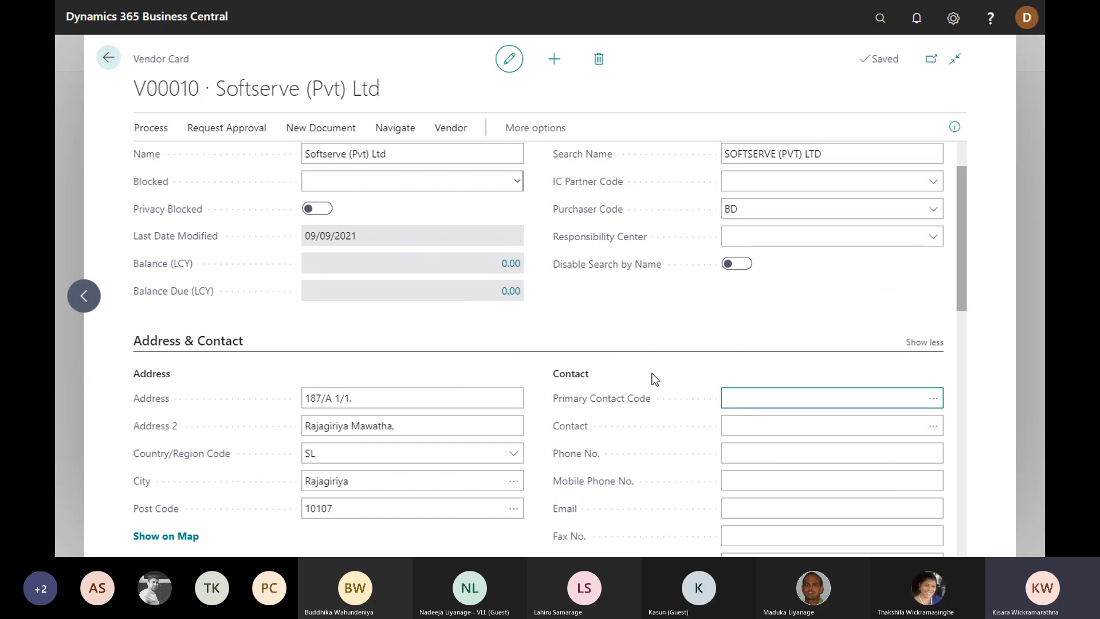
{"action": "scroll", "coordinate": [653, 378], "scroll_direction": "up", "scroll_amount": 1}
{"action": "scroll", "coordinate": [655, 453], "scroll_direction": "down", "scroll_amount": 1}
{"action": "scroll", "coordinate": [663, 395], "scroll_direction": "down", "scroll_amount": 1}
{"action": "scroll", "coordinate": [664, 393], "scroll_direction": "down", "scroll_amount": 1}
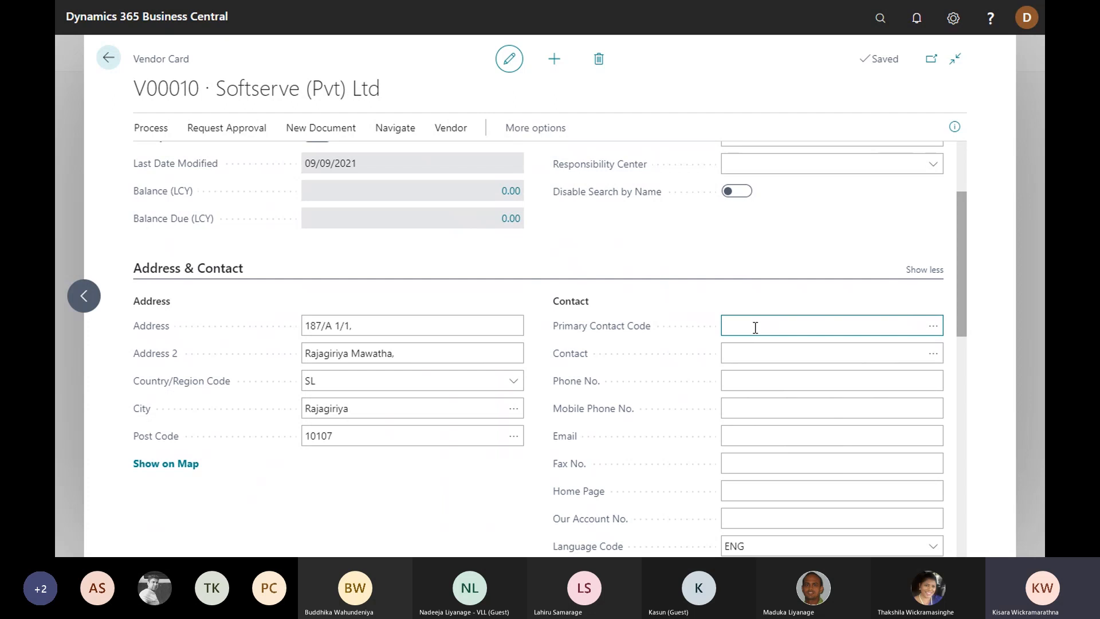
{"action": "scroll", "coordinate": [716, 338], "scroll_direction": "down", "scroll_amount": 4}
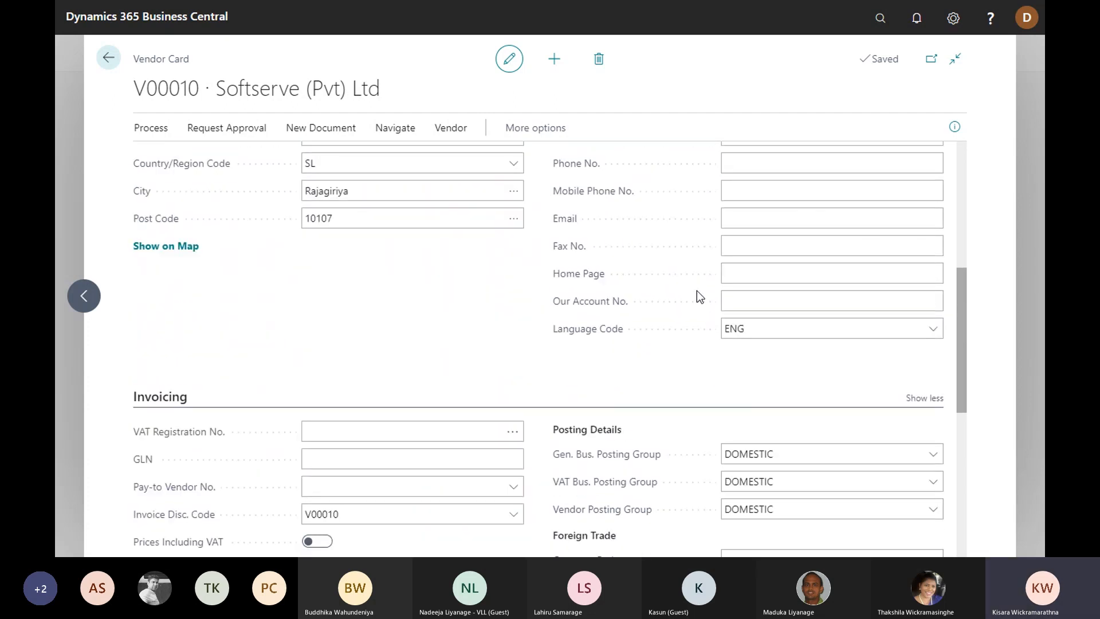
{"action": "scroll", "coordinate": [695, 281], "scroll_direction": "down", "scroll_amount": 1}
{"action": "scroll", "coordinate": [696, 342], "scroll_direction": "up", "scroll_amount": 1}
{"action": "scroll", "coordinate": [696, 341], "scroll_direction": "down", "scroll_amount": 3}
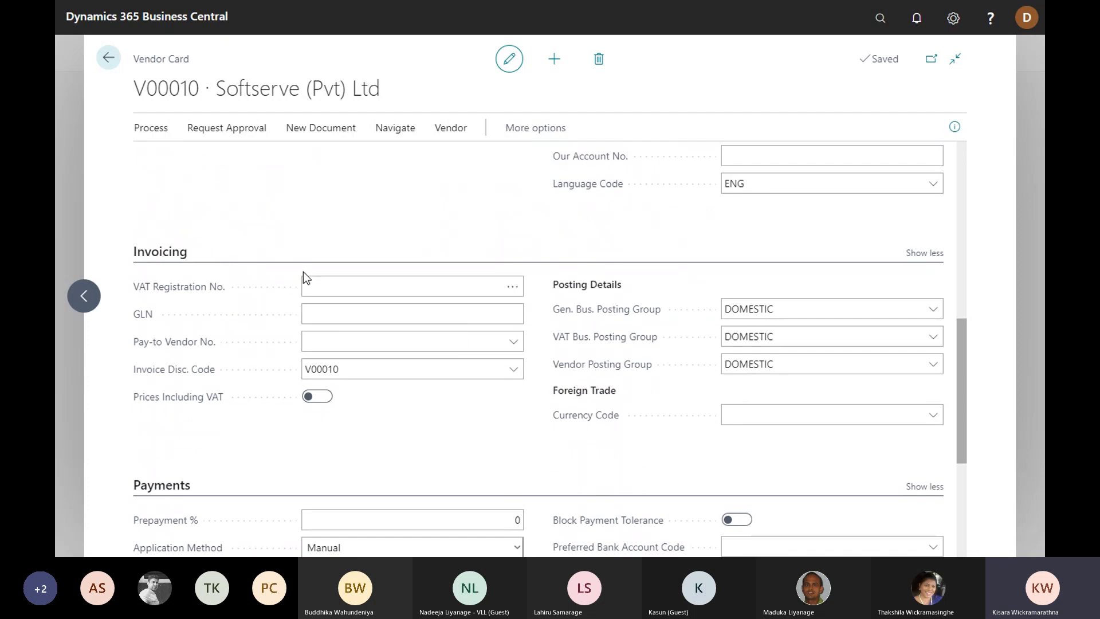
{"action": "left_click", "coordinate": [331, 282]}
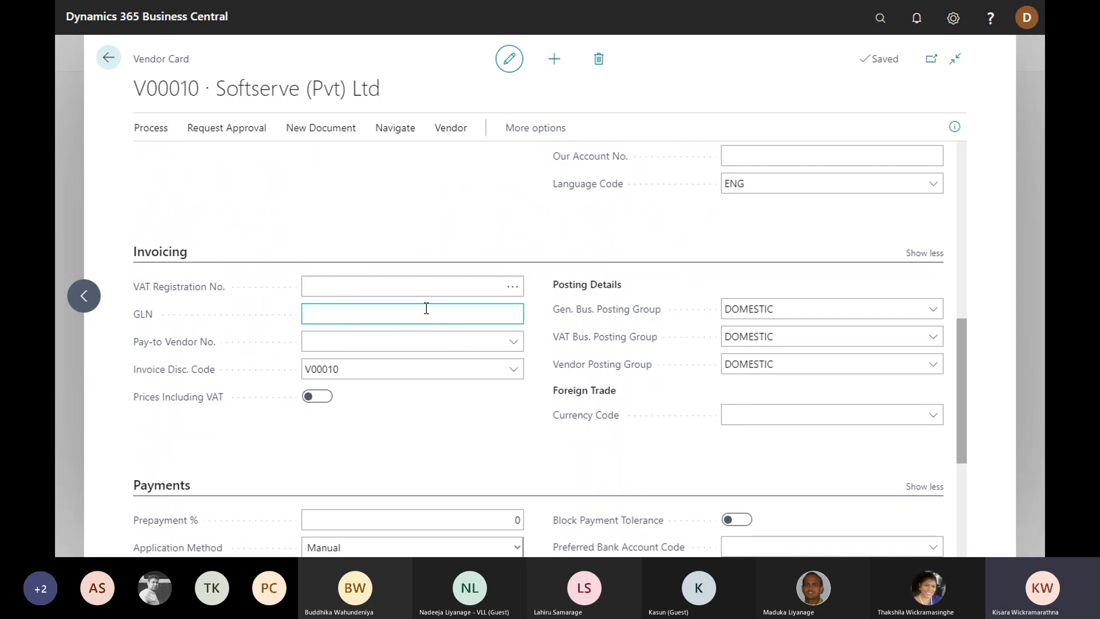
{"action": "scroll", "coordinate": [424, 277], "scroll_direction": "down", "scroll_amount": 1}
{"action": "scroll", "coordinate": [424, 276], "scroll_direction": "down", "scroll_amount": 1}
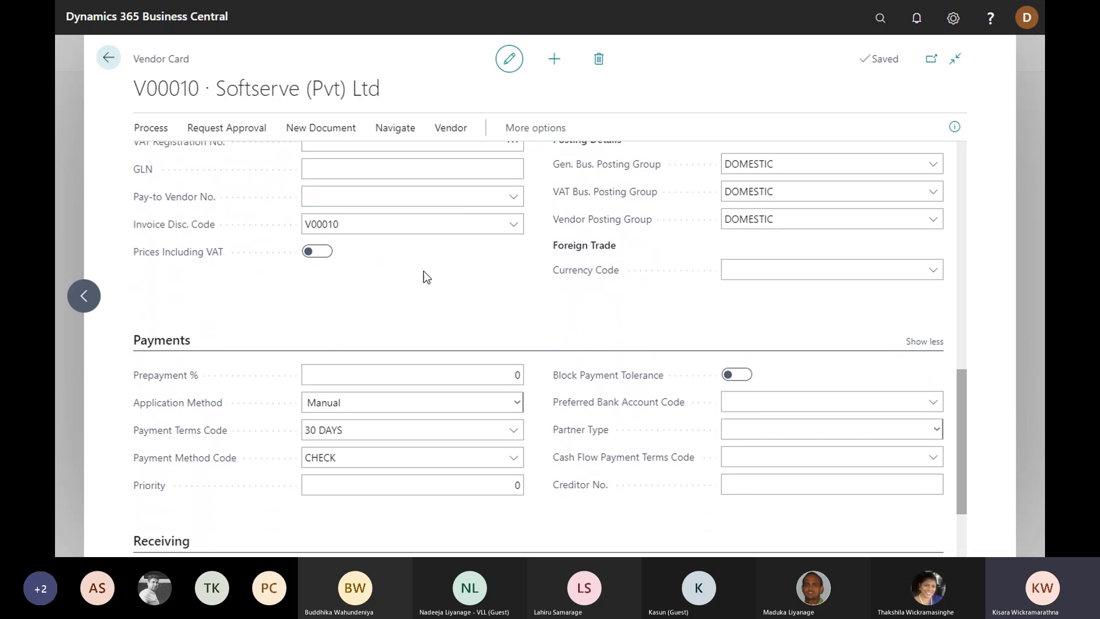
{"action": "scroll", "coordinate": [424, 275], "scroll_direction": "up", "scroll_amount": 1}
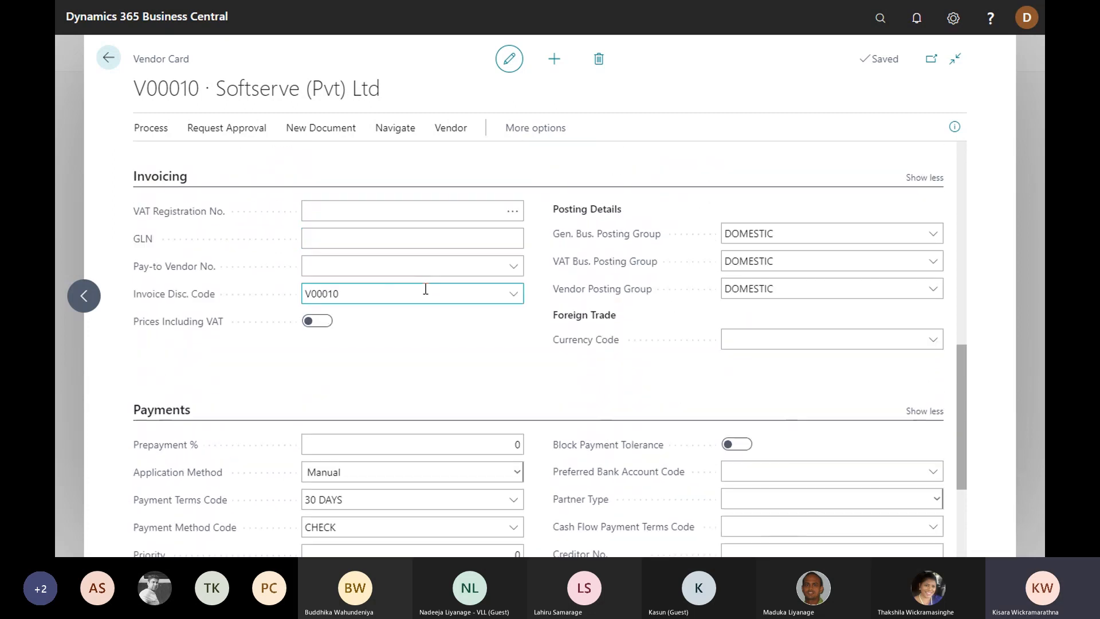
{"action": "scroll", "coordinate": [616, 246], "scroll_direction": "down", "scroll_amount": 1}
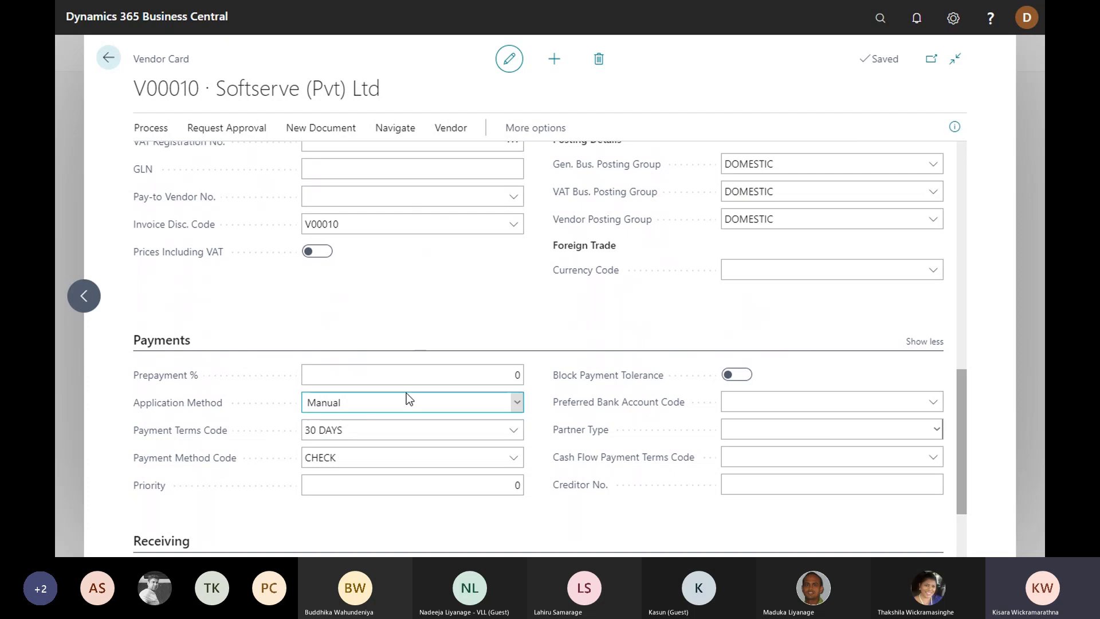
{"action": "scroll", "coordinate": [651, 258], "scroll_direction": "up", "scroll_amount": 1}
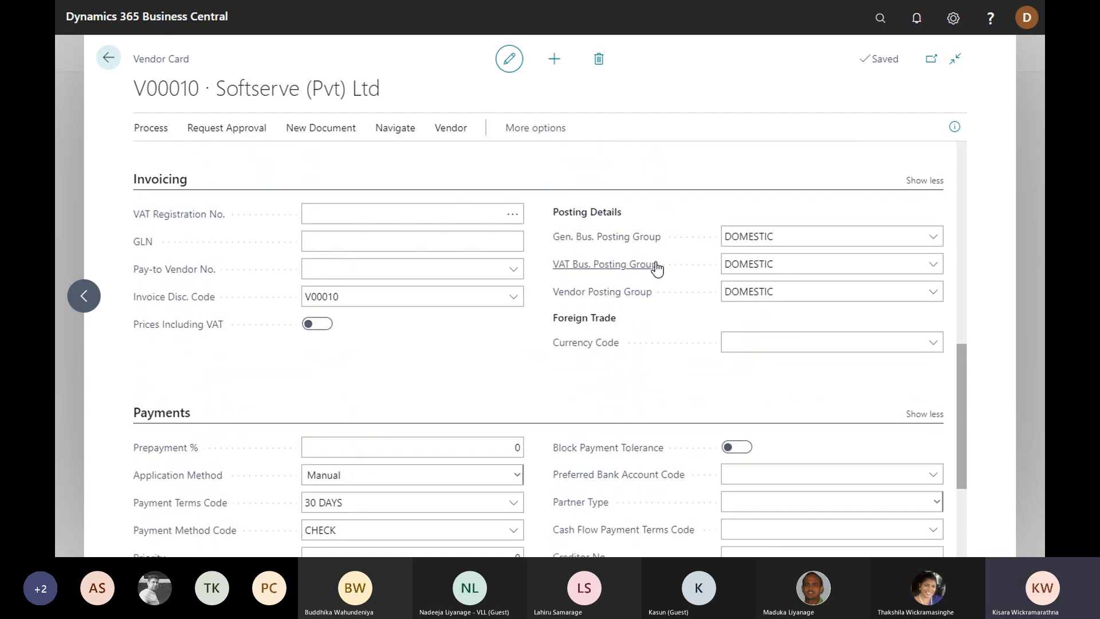
{"action": "left_click", "coordinate": [752, 261]}
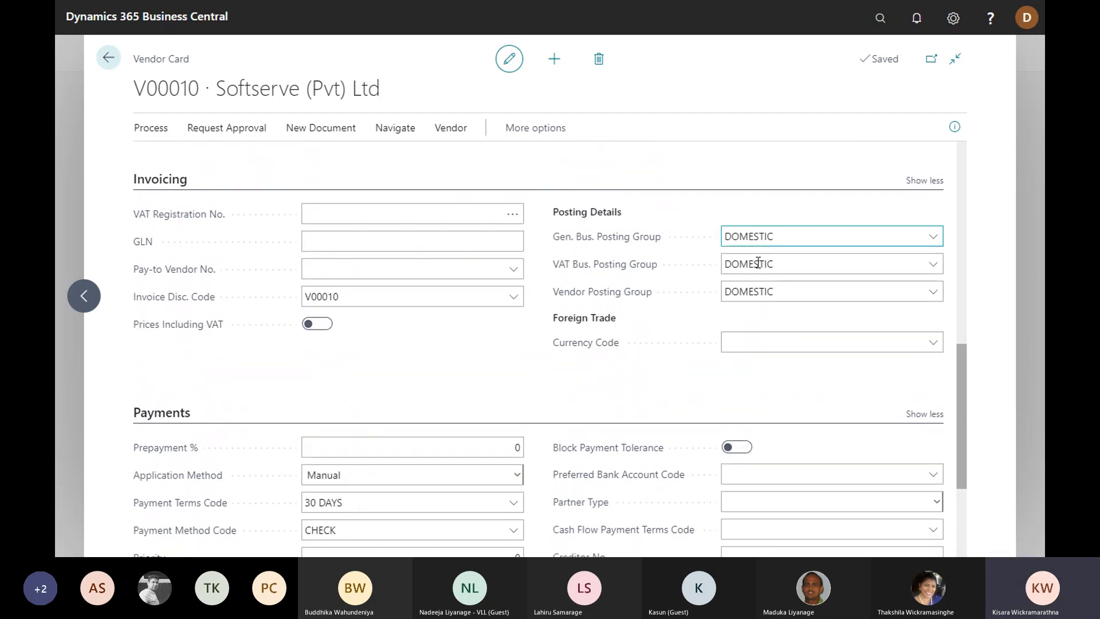
{"action": "scroll", "coordinate": [576, 341], "scroll_direction": "down", "scroll_amount": 1}
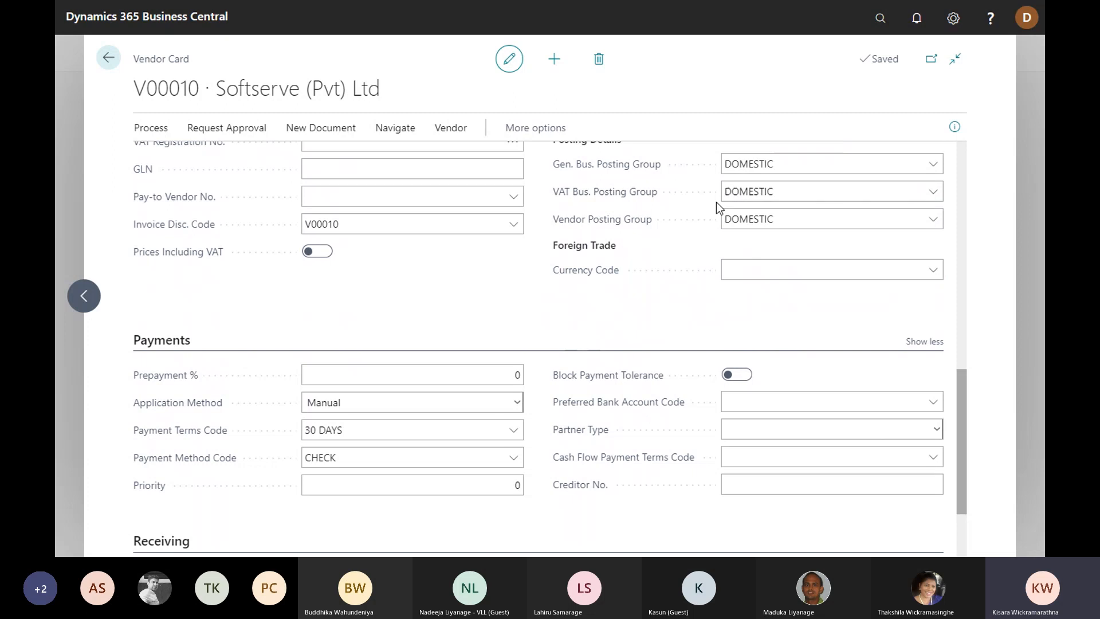
{"action": "scroll", "coordinate": [711, 218], "scroll_direction": "up", "scroll_amount": 1}
{"action": "scroll", "coordinate": [401, 386], "scroll_direction": "down", "scroll_amount": 1}
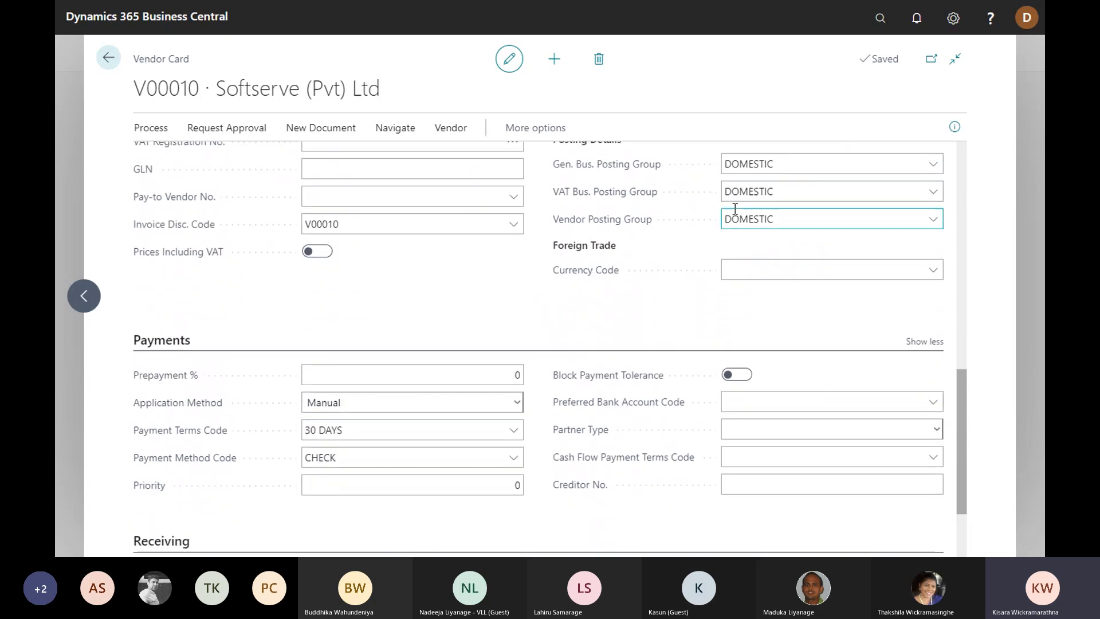
{"action": "scroll", "coordinate": [704, 256], "scroll_direction": "up", "scroll_amount": 1}
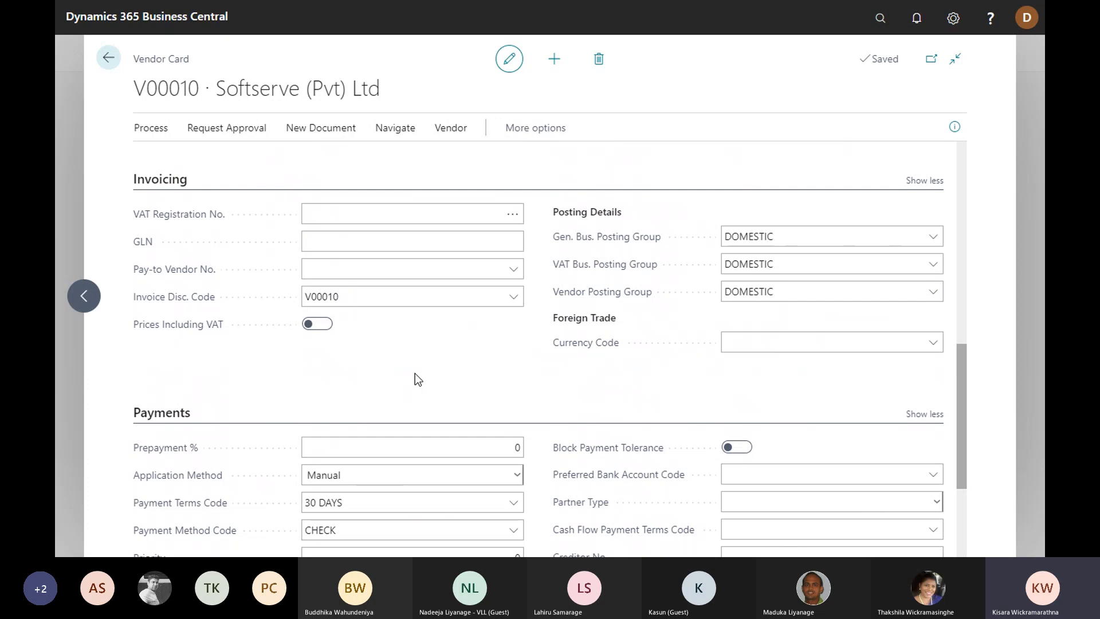
{"action": "scroll", "coordinate": [699, 303], "scroll_direction": "down", "scroll_amount": 1}
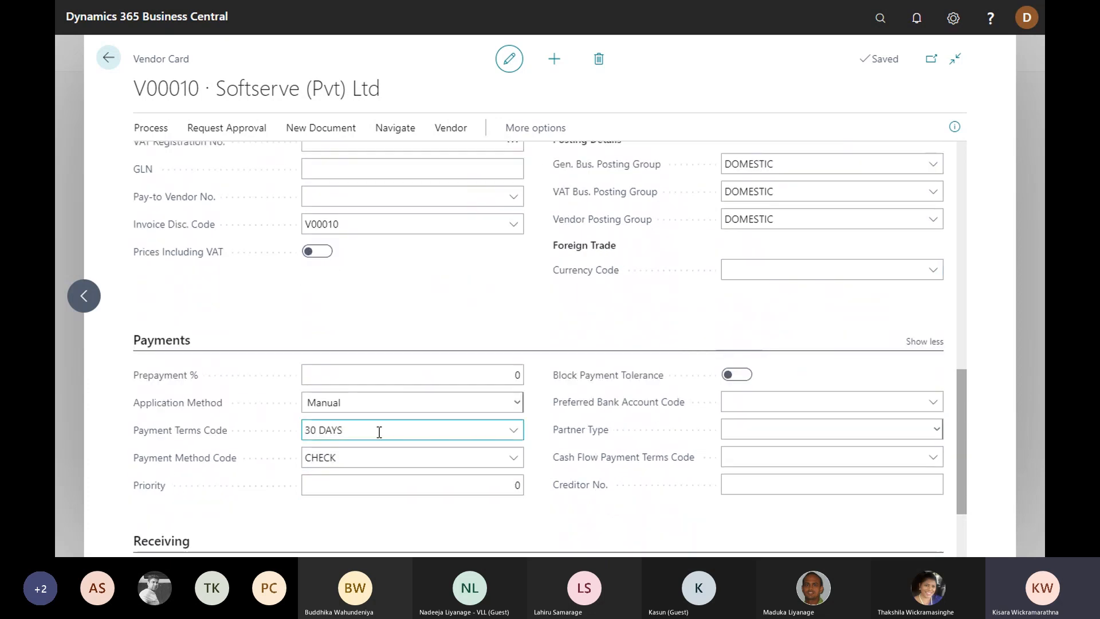
{"action": "scroll", "coordinate": [379, 432], "scroll_direction": "down", "scroll_amount": 1}
{"action": "scroll", "coordinate": [379, 431], "scroll_direction": "up", "scroll_amount": 1}
{"action": "scroll", "coordinate": [379, 430], "scroll_direction": "down", "scroll_amount": 1}
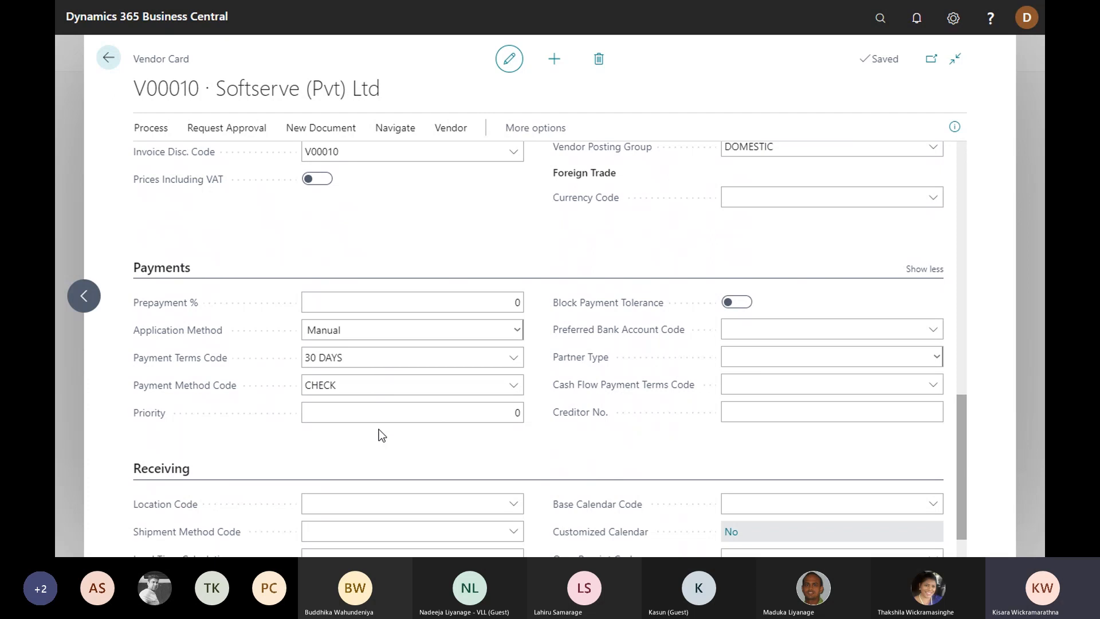
{"action": "scroll", "coordinate": [380, 409], "scroll_direction": "down", "scroll_amount": 1}
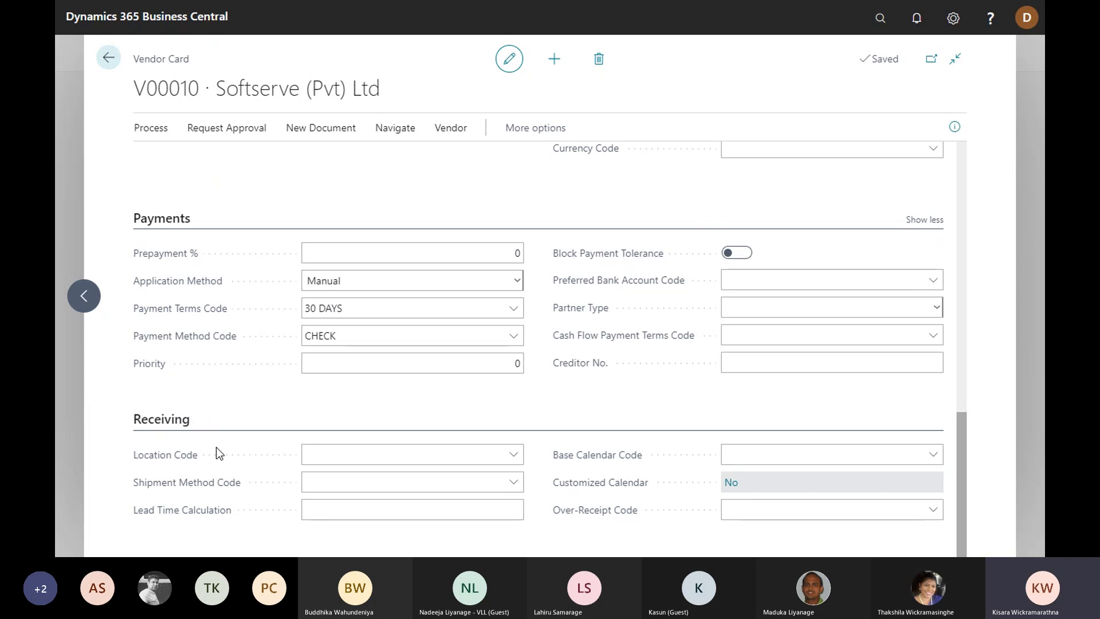
Step: Set the vendor's receiving Location Code to BLUE, leaving Shipment Method Code empty
{"action": "left_click", "coordinate": [521, 455]}
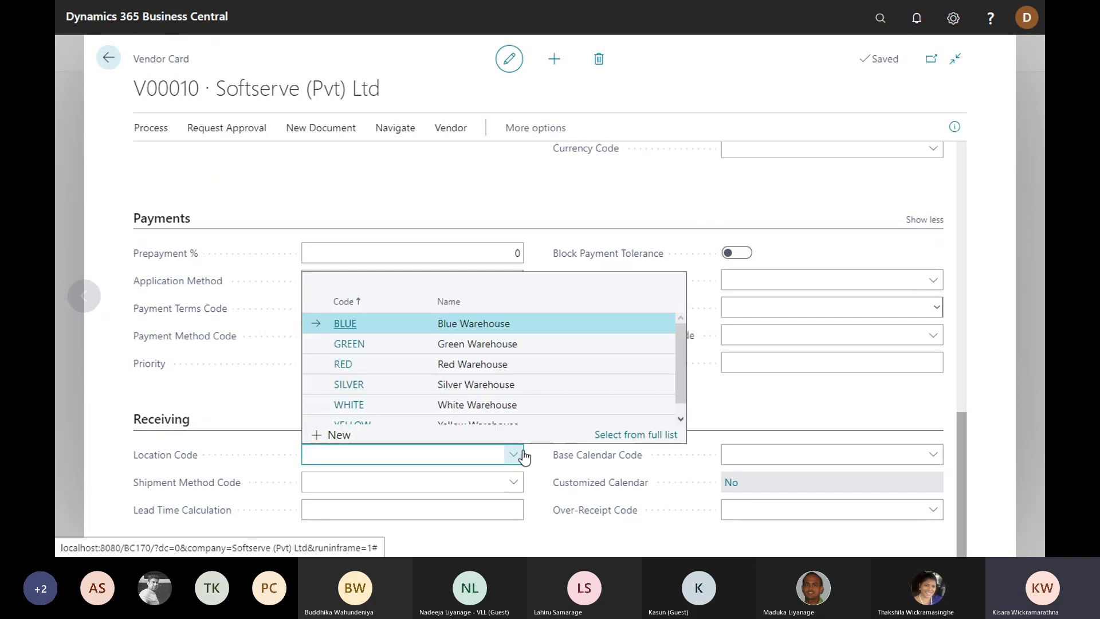
{"action": "left_click", "coordinate": [338, 319]}
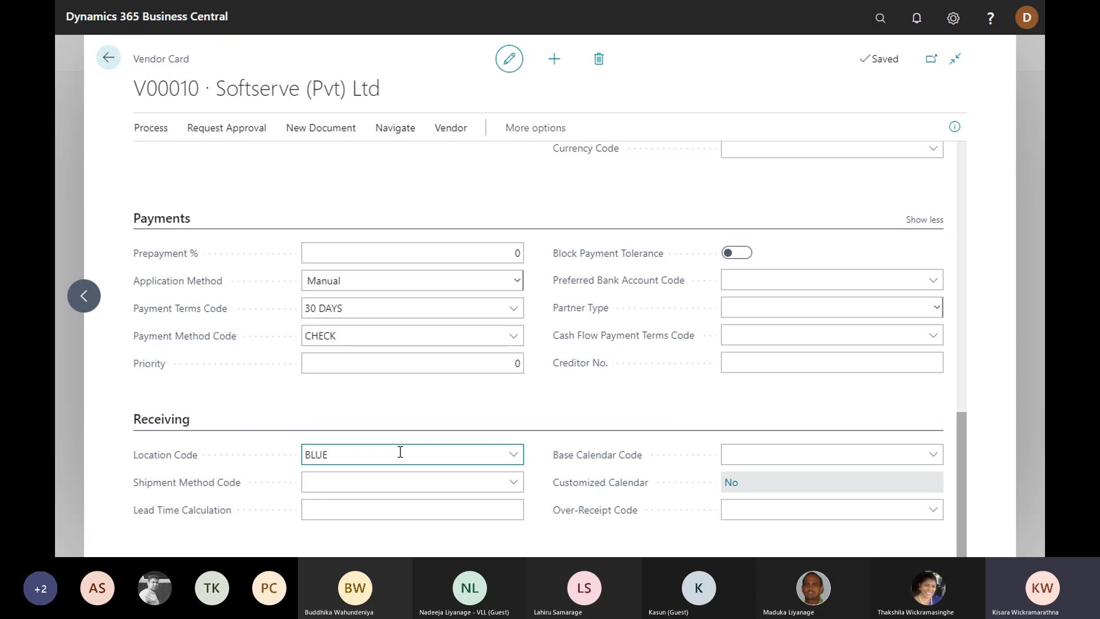
{"action": "left_click", "coordinate": [401, 479]}
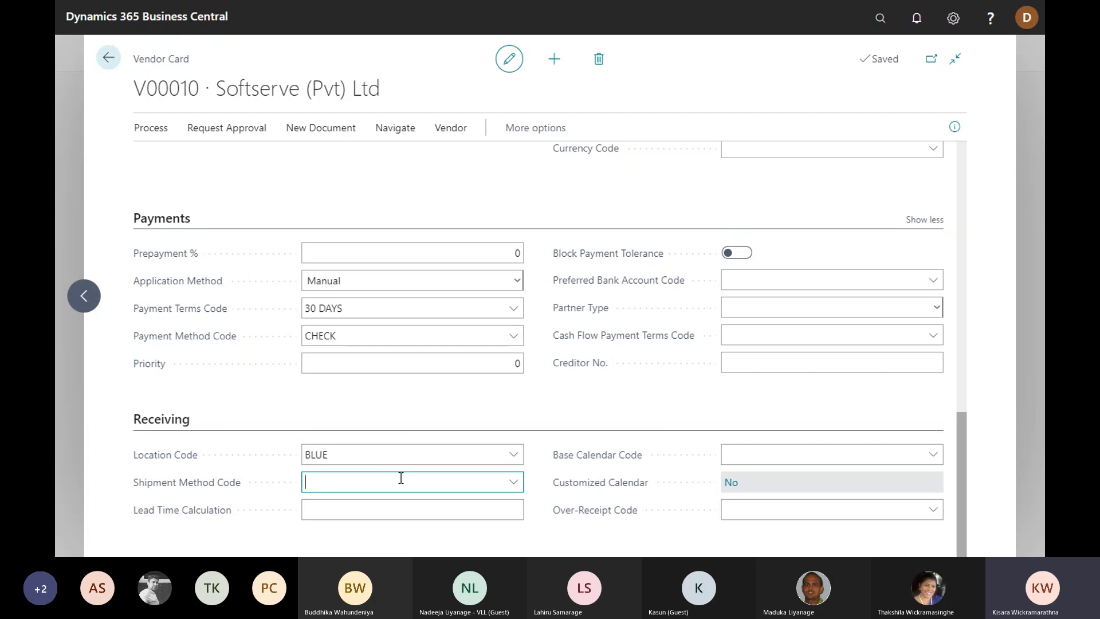
{"action": "left_click", "coordinate": [693, 430]}
{"action": "left_click", "coordinate": [483, 503]}
{"action": "left_click", "coordinate": [438, 454]}
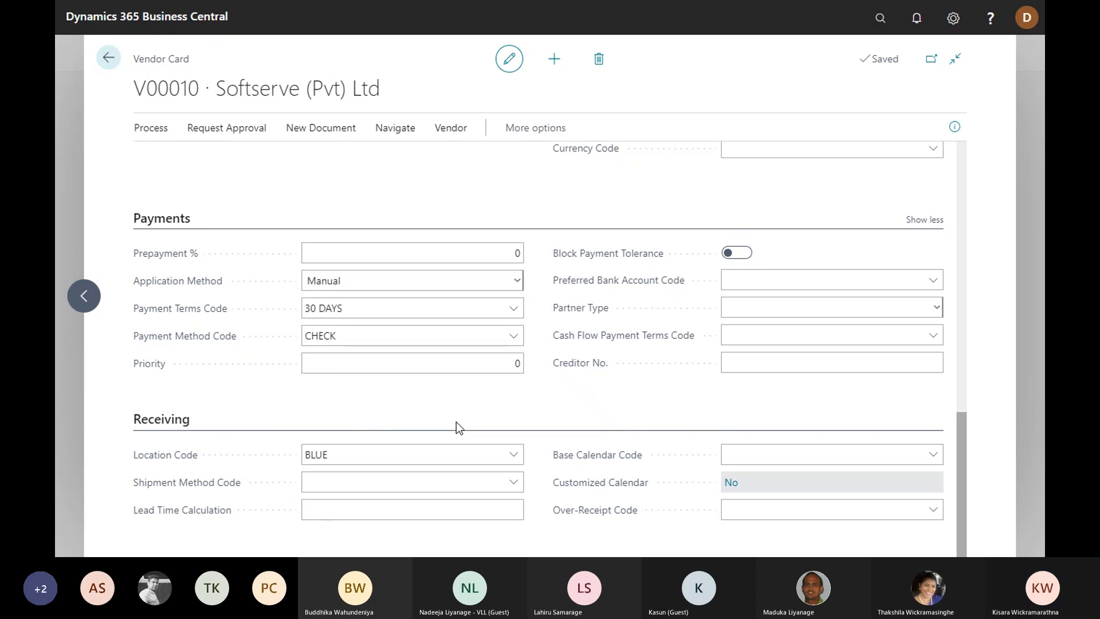
{"action": "scroll", "coordinate": [456, 422], "scroll_direction": "up", "scroll_amount": 4}
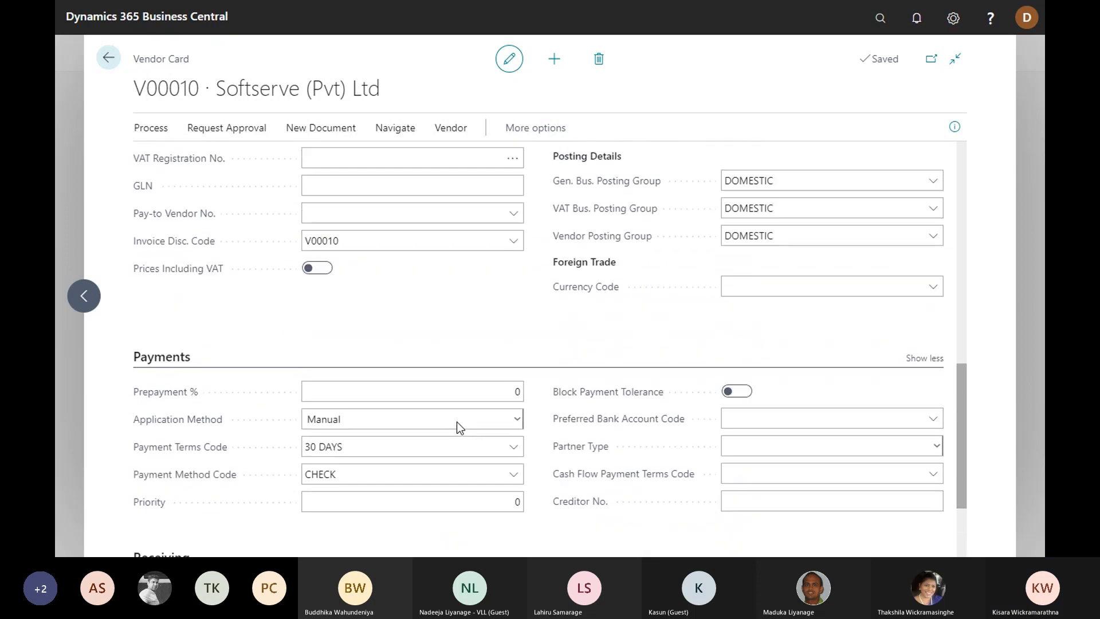
{"action": "scroll", "coordinate": [457, 423], "scroll_direction": "up", "scroll_amount": 6}
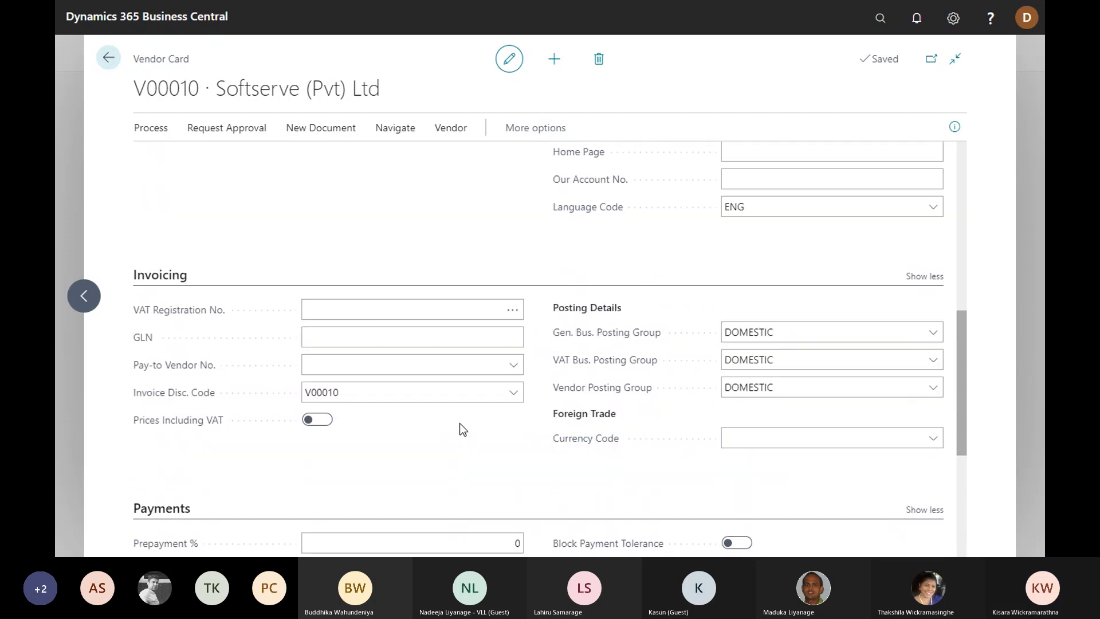
{"action": "scroll", "coordinate": [459, 424], "scroll_direction": "up", "scroll_amount": 4}
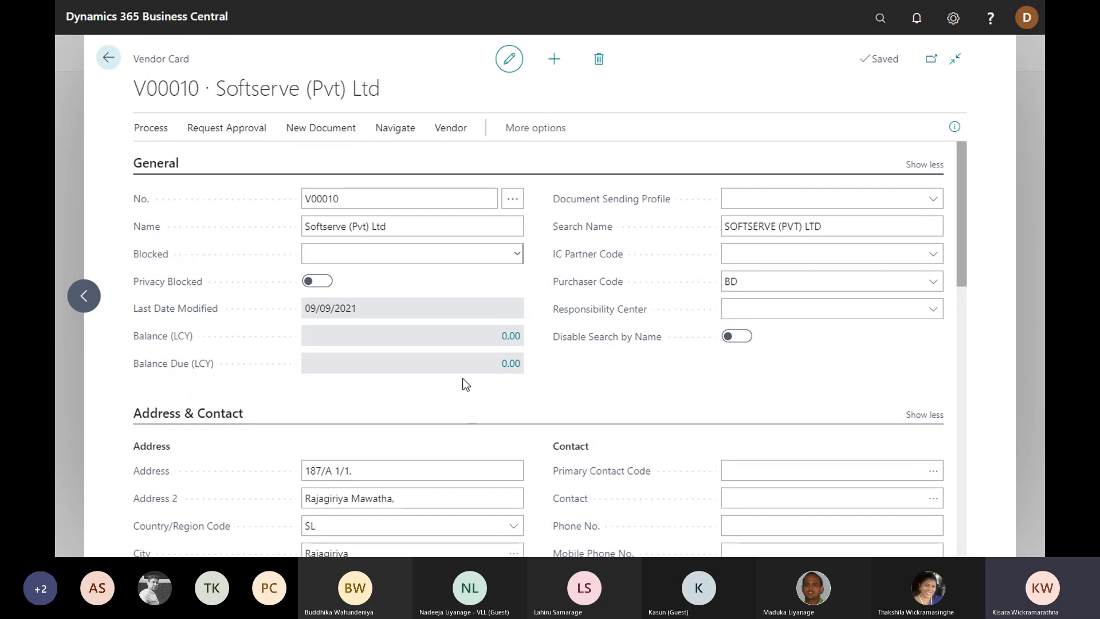
{"action": "scroll", "coordinate": [464, 380], "scroll_direction": "down", "scroll_amount": 6}
{"action": "scroll", "coordinate": [467, 384], "scroll_direction": "down", "scroll_amount": 4}
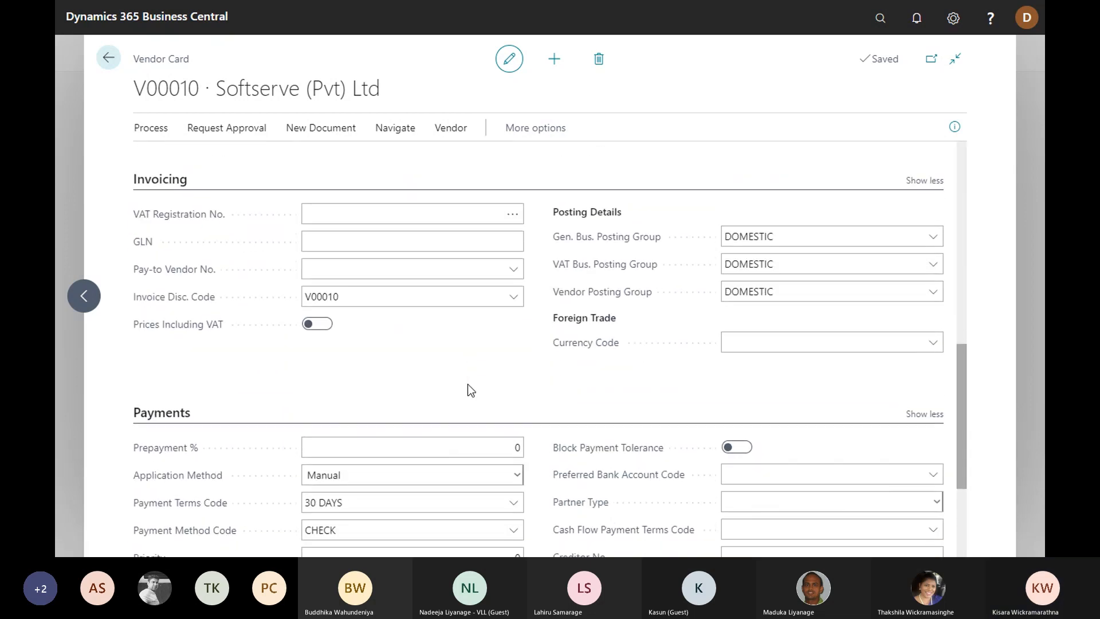
{"action": "scroll", "coordinate": [467, 383], "scroll_direction": "up", "scroll_amount": 10}
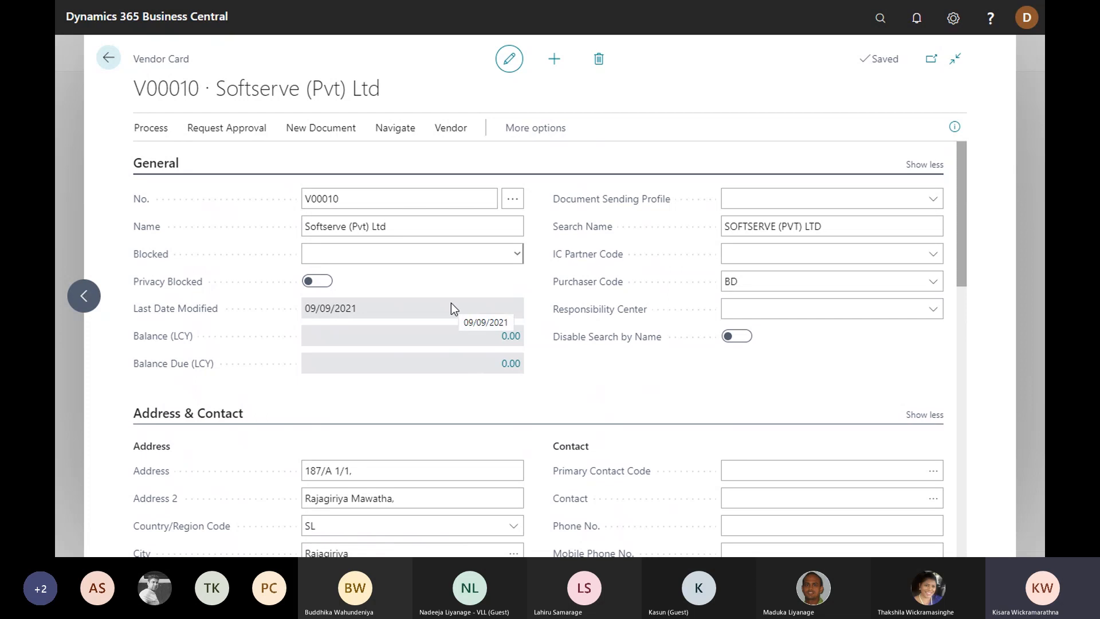
Step: Close the Vendor Card and bring up the Tell Me search
{"action": "left_click", "coordinate": [108, 58]}
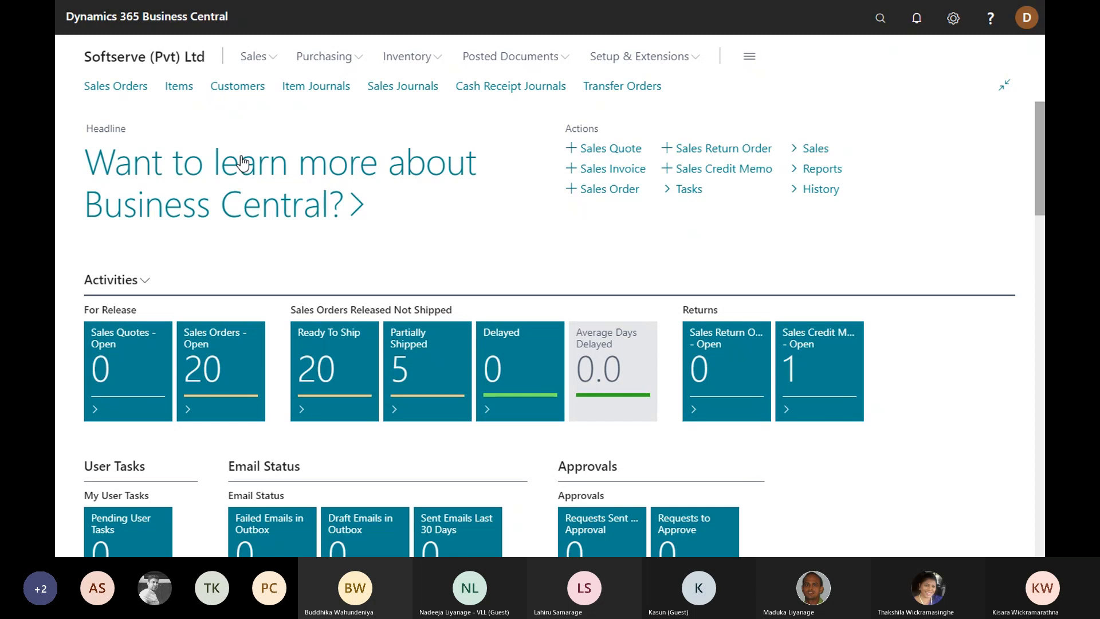
{"action": "left_click", "coordinate": [880, 24]}
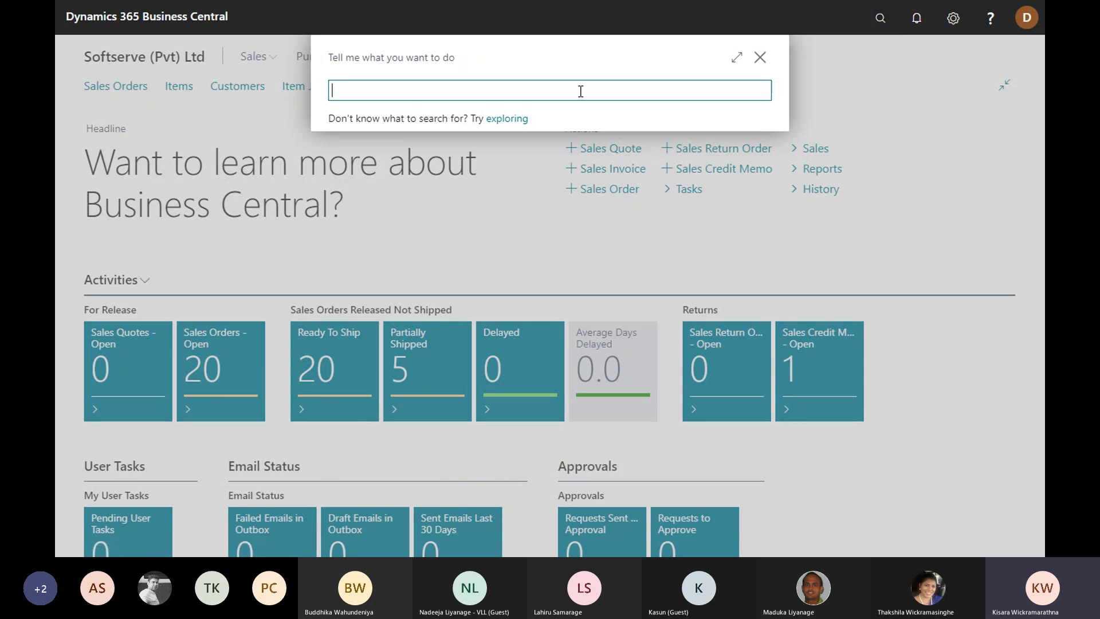
Step: Search 'puchase q' to reach Purchase Quotes and begin a new quote at Vendor No
{"action": "type", "text": "p"}
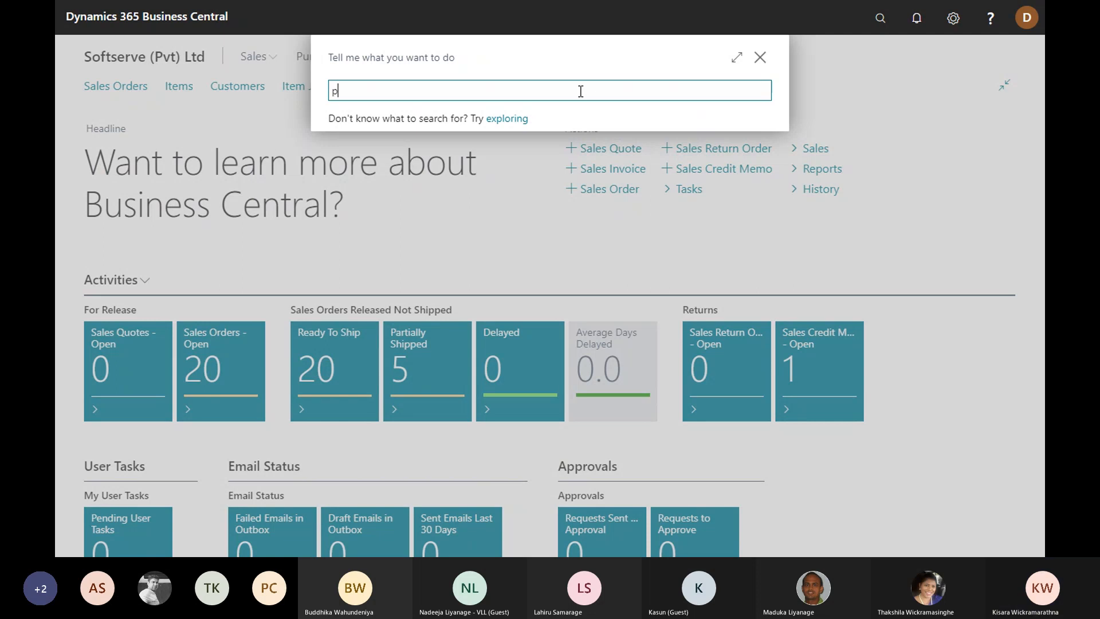
{"action": "type", "text": "ucha"}
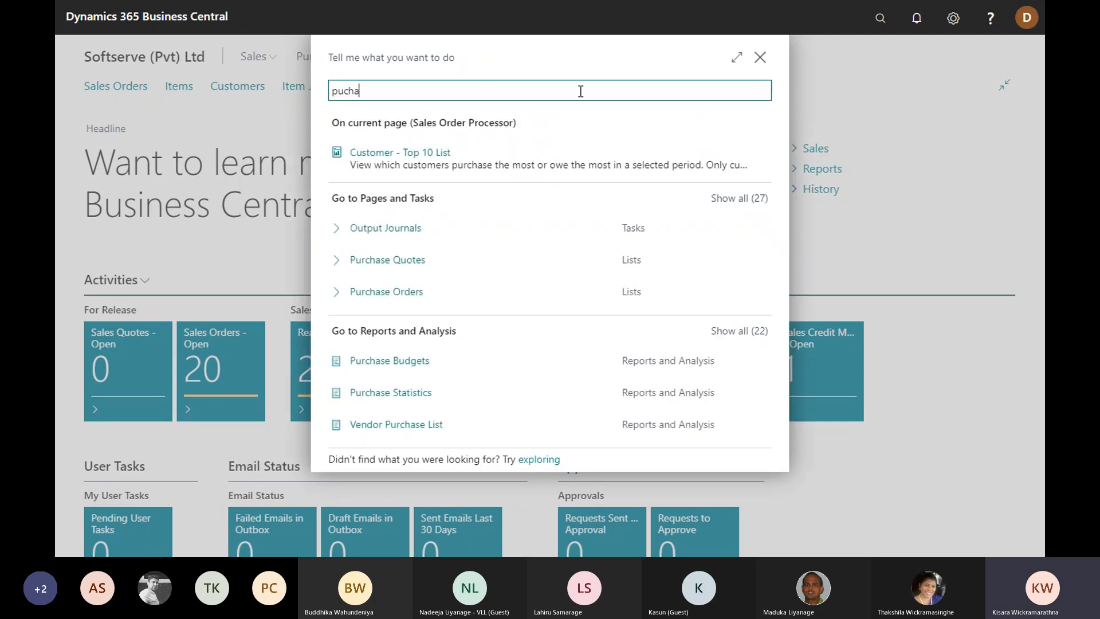
{"action": "type", "text": "se q"}
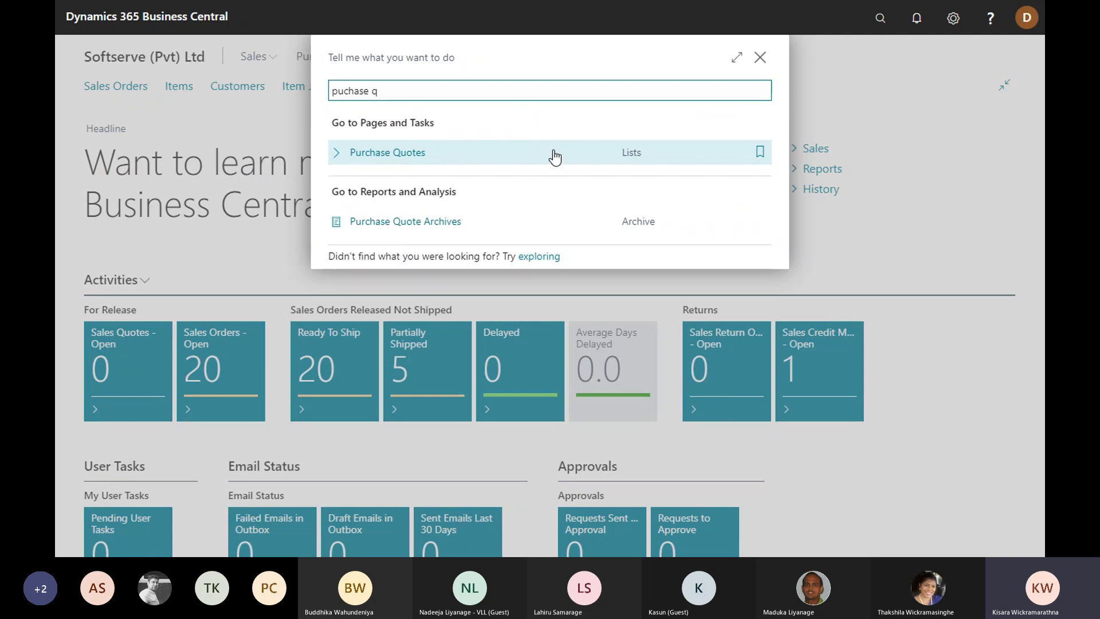
{"action": "left_click", "coordinate": [376, 164]}
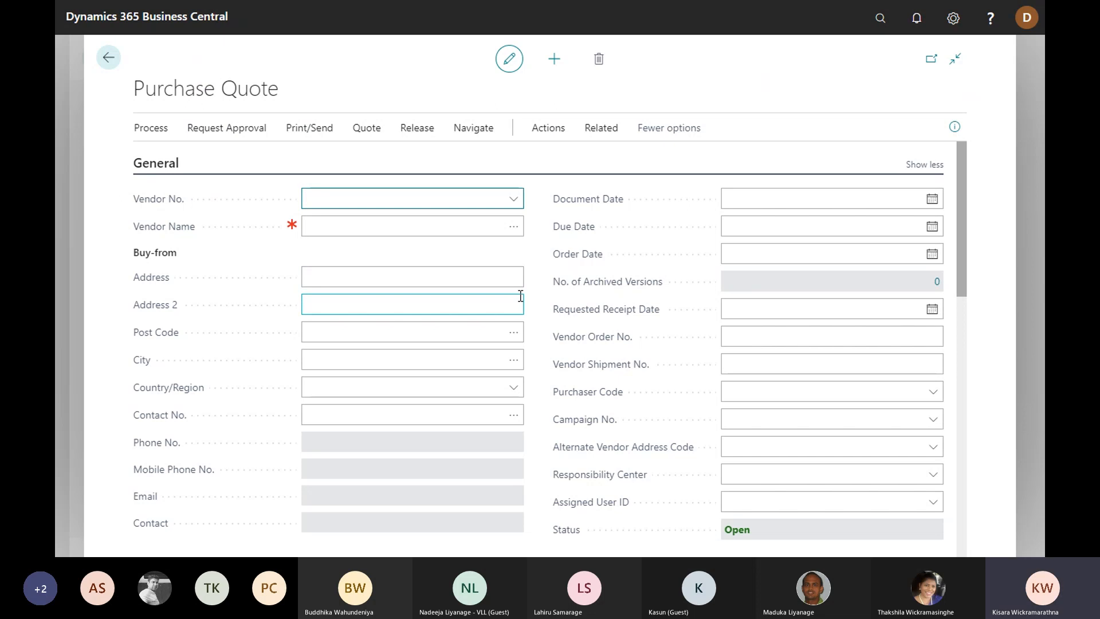
{"action": "scroll", "coordinate": [535, 299], "scroll_direction": "down", "scroll_amount": 5}
{"action": "scroll", "coordinate": [535, 299], "scroll_direction": "up", "scroll_amount": 5}
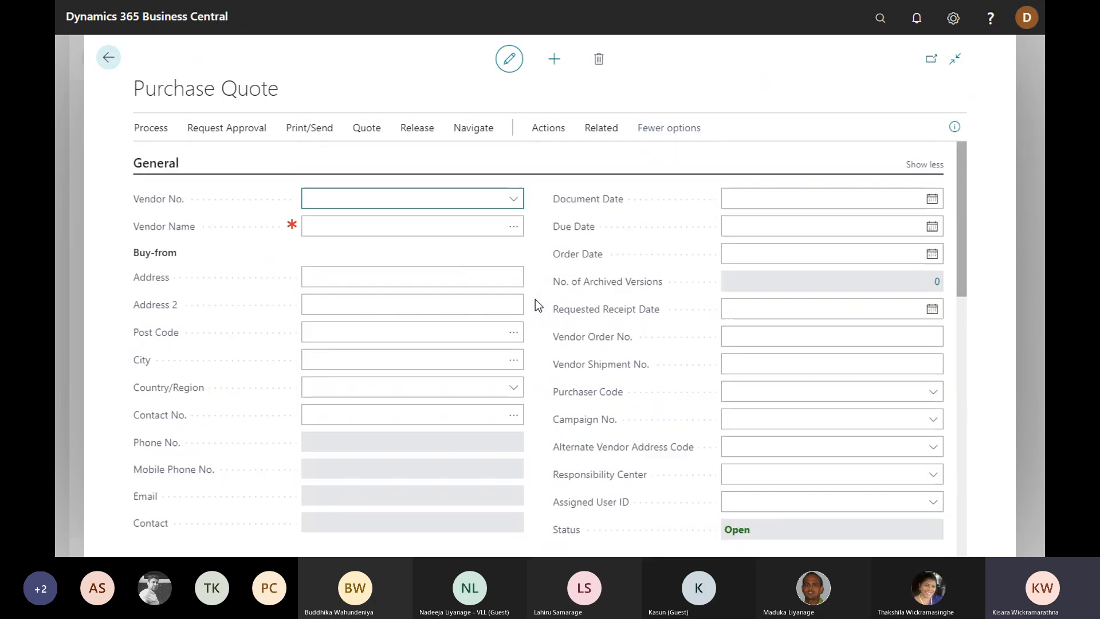
{"action": "left_click", "coordinate": [347, 198]}
Step: Search 'soft' and set the quote's vendor to V00010 Softserve (Pvt) Ltd
{"action": "left_click", "coordinate": [364, 197]}
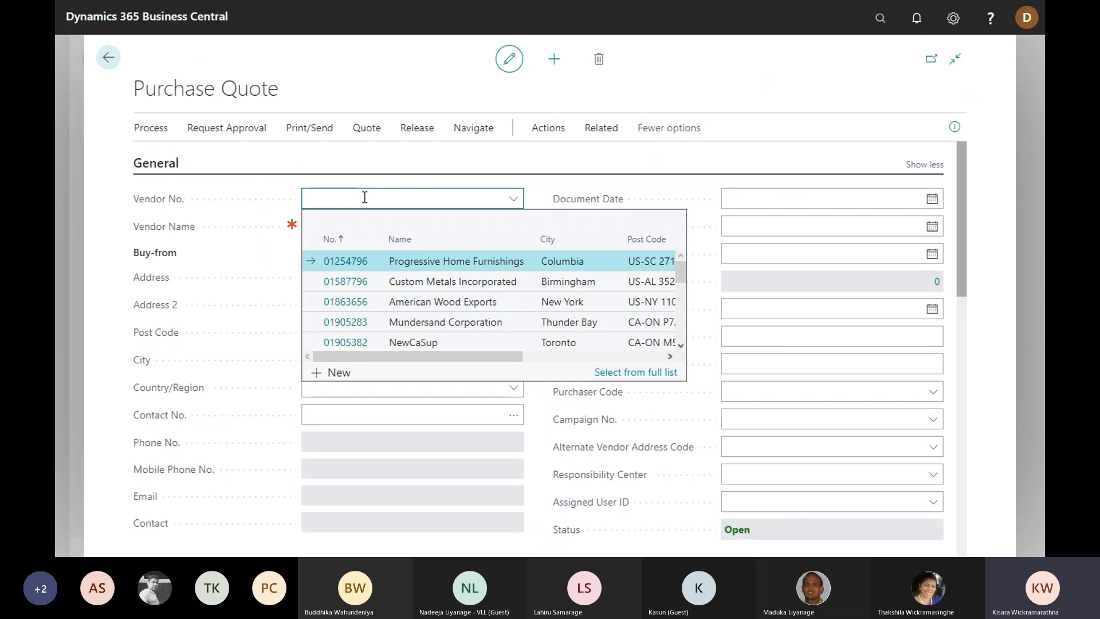
{"action": "type", "text": "soft"}
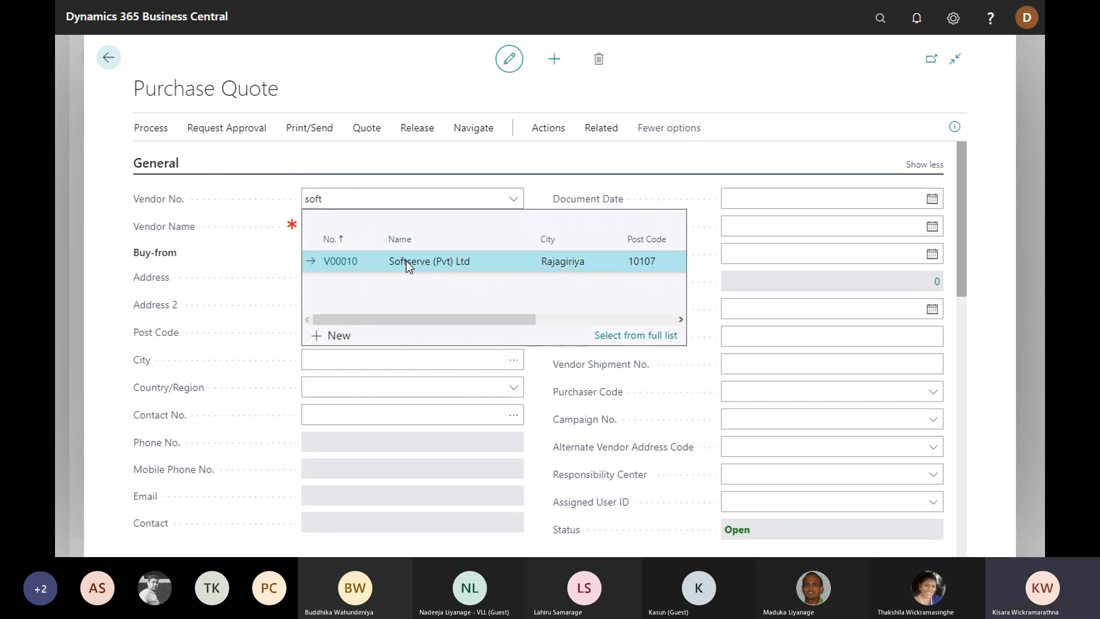
{"action": "left_click", "coordinate": [407, 260]}
{"action": "scroll", "coordinate": [399, 242], "scroll_direction": "down", "scroll_amount": 1}
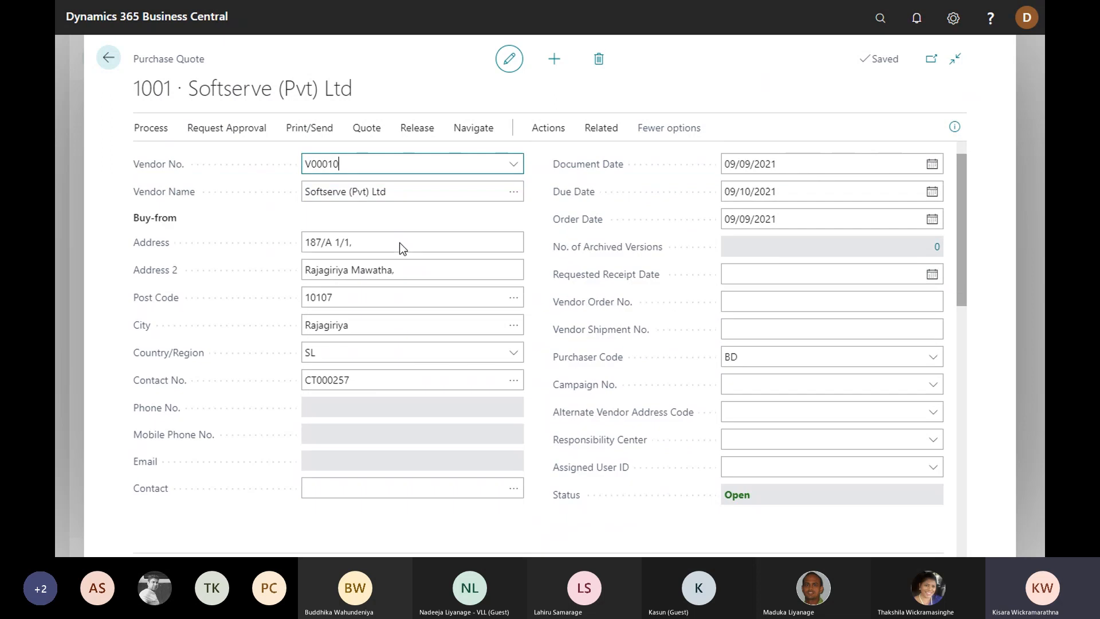
{"action": "scroll", "coordinate": [399, 242], "scroll_direction": "up", "scroll_amount": 1}
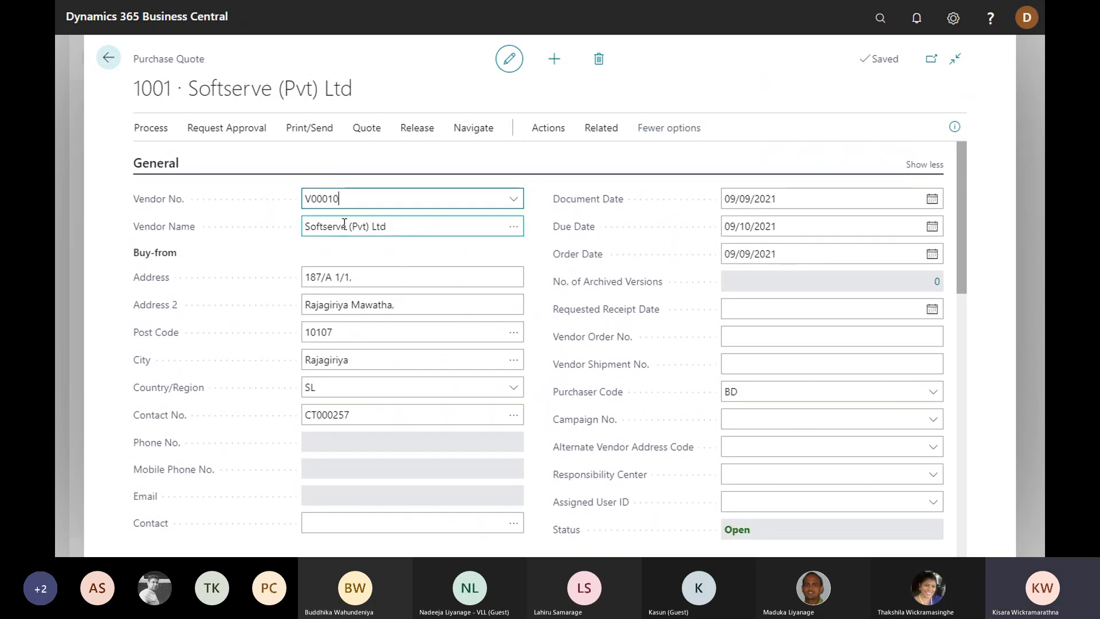
{"action": "scroll", "coordinate": [393, 239], "scroll_direction": "down", "scroll_amount": 2}
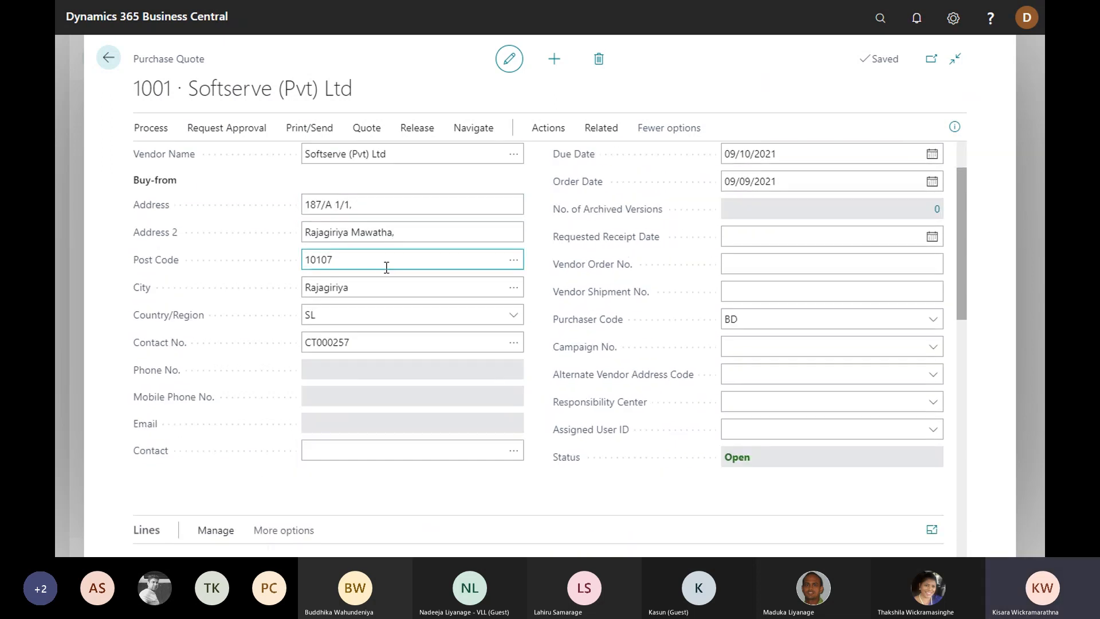
{"action": "scroll", "coordinate": [394, 320], "scroll_direction": "down", "scroll_amount": 6}
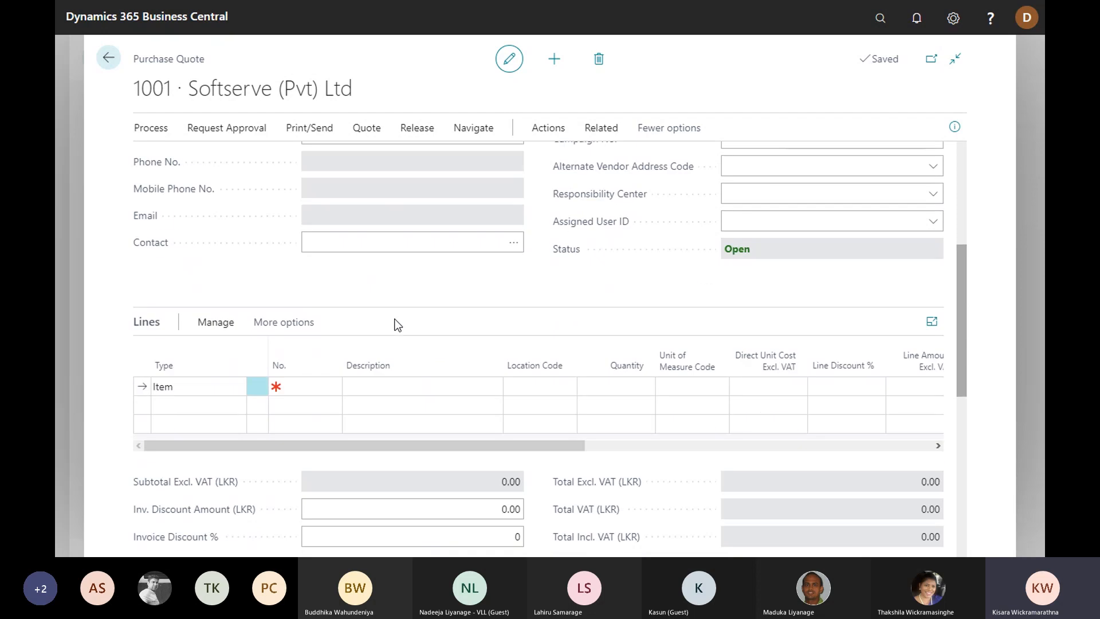
{"action": "scroll", "coordinate": [394, 324], "scroll_direction": "down", "scroll_amount": 10}
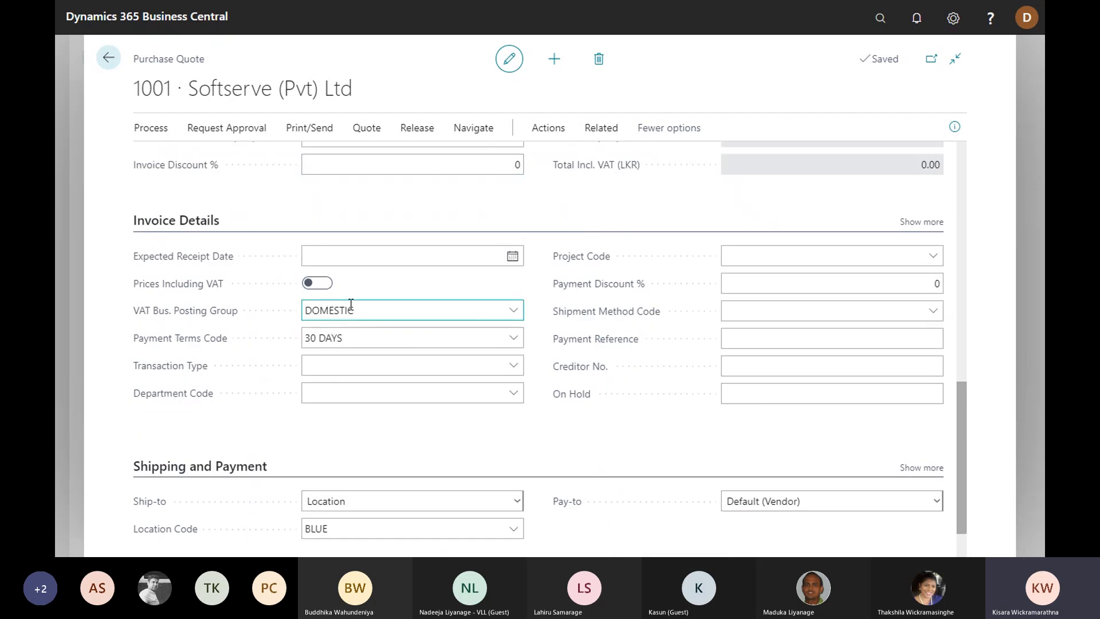
{"action": "scroll", "coordinate": [351, 303], "scroll_direction": "down", "scroll_amount": 2}
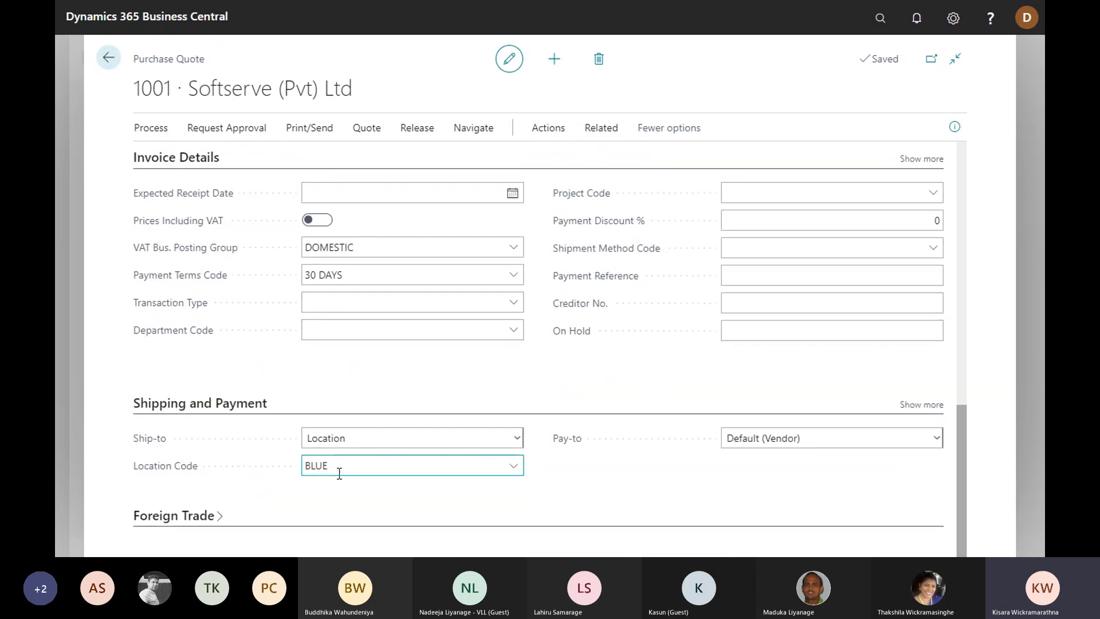
{"action": "scroll", "coordinate": [408, 367], "scroll_direction": "up", "scroll_amount": 12}
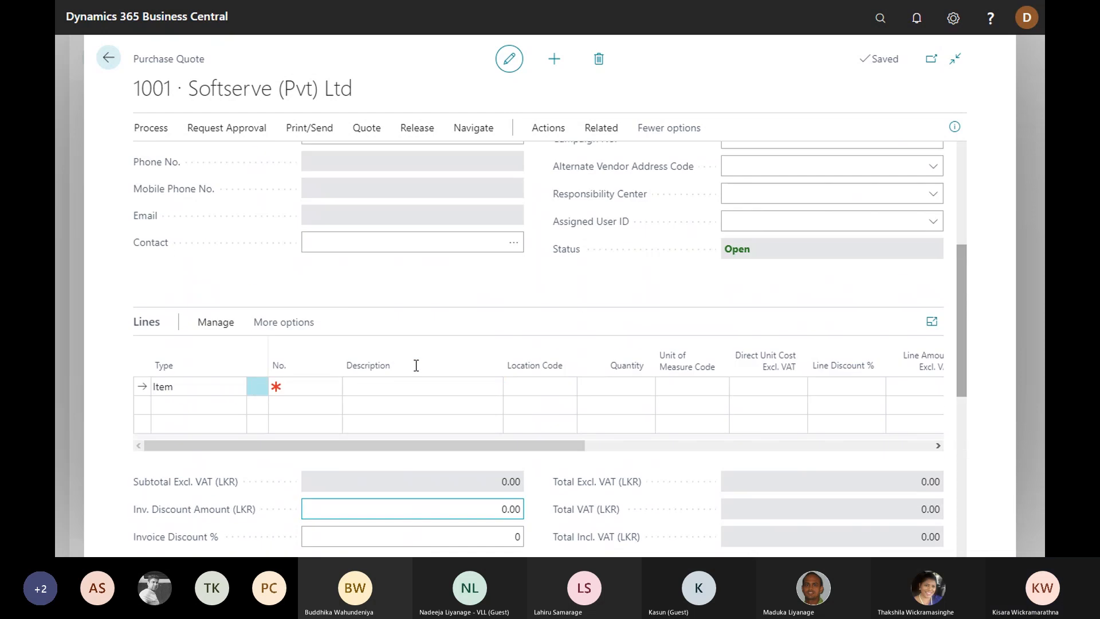
{"action": "scroll", "coordinate": [413, 362], "scroll_direction": "up", "scroll_amount": 6}
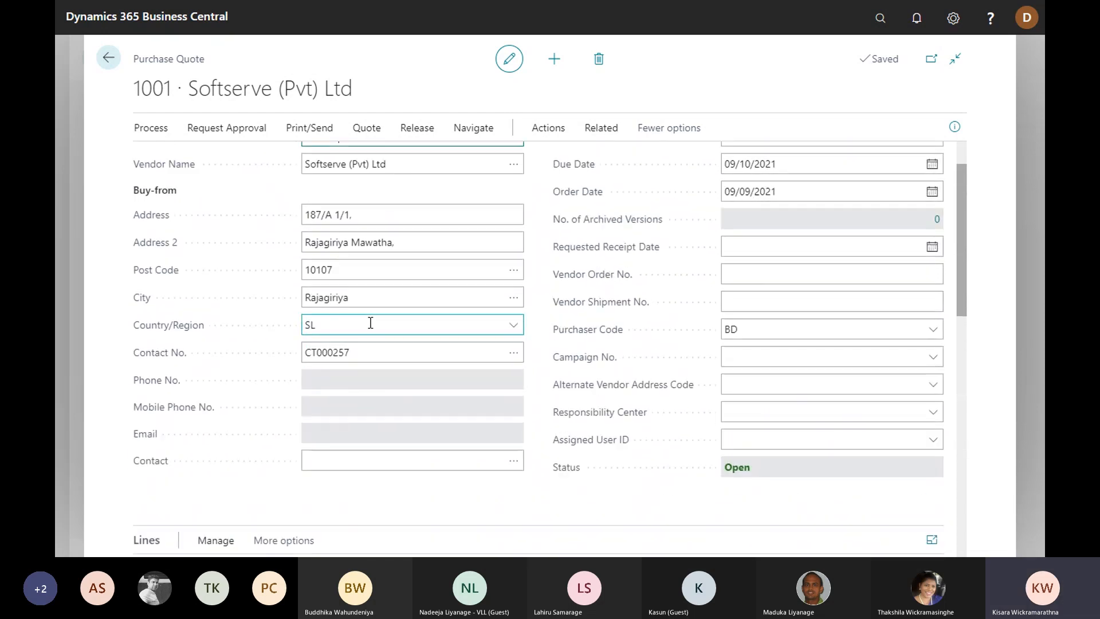
{"action": "scroll", "coordinate": [369, 322], "scroll_direction": "up", "scroll_amount": 2}
{"action": "scroll", "coordinate": [375, 307], "scroll_direction": "down", "scroll_amount": 2}
{"action": "scroll", "coordinate": [377, 301], "scroll_direction": "up", "scroll_amount": 2}
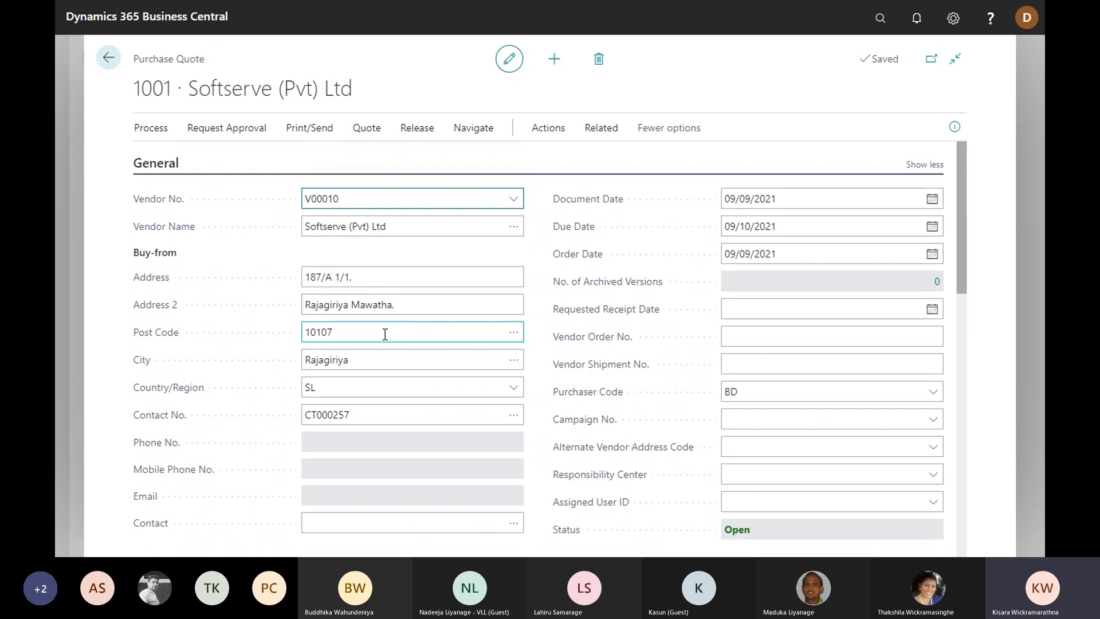
{"action": "scroll", "coordinate": [384, 338], "scroll_direction": "down", "scroll_amount": 2}
{"action": "scroll", "coordinate": [379, 350], "scroll_direction": "up", "scroll_amount": 2}
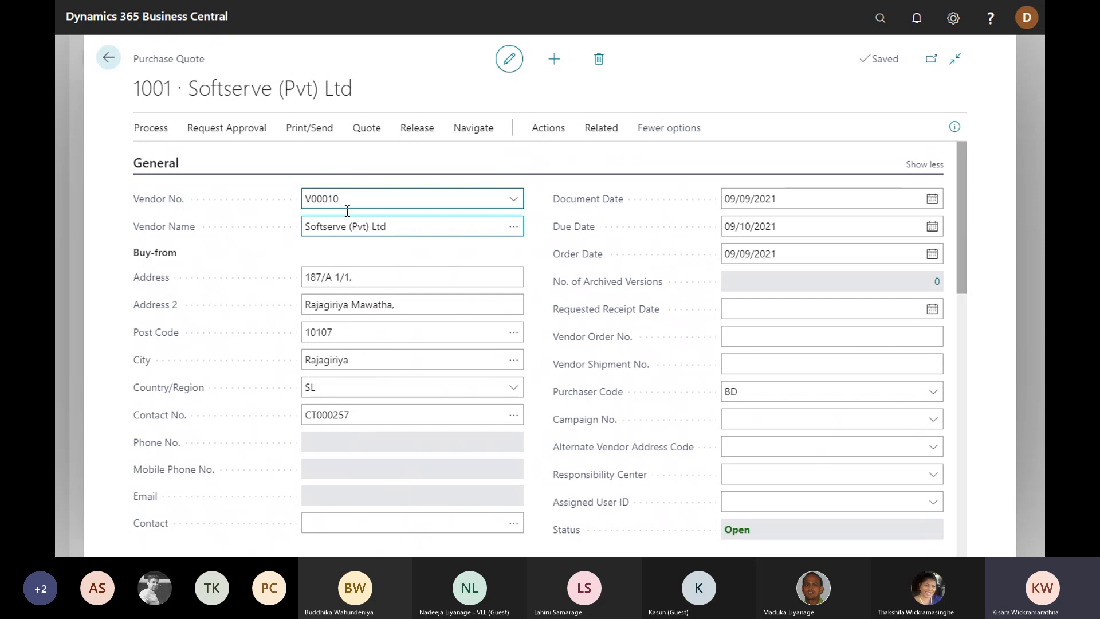
{"action": "scroll", "coordinate": [401, 272], "scroll_direction": "down", "scroll_amount": 8}
{"action": "scroll", "coordinate": [401, 274], "scroll_direction": "down", "scroll_amount": 8}
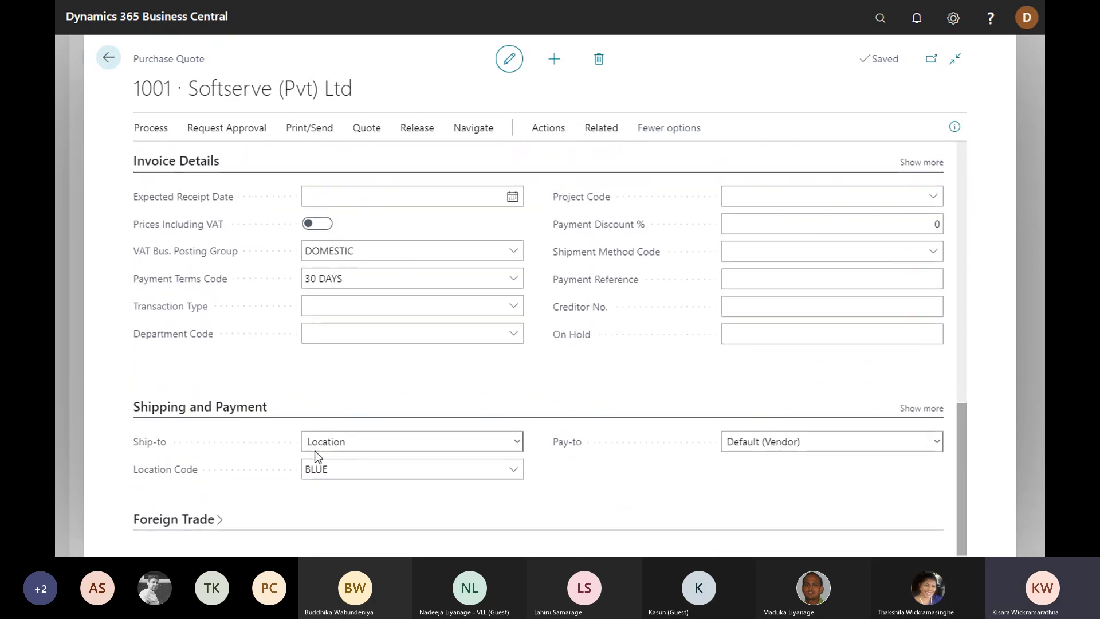
{"action": "scroll", "coordinate": [315, 450], "scroll_direction": "up", "scroll_amount": 5}
{"action": "scroll", "coordinate": [295, 400], "scroll_direction": "up", "scroll_amount": 2}
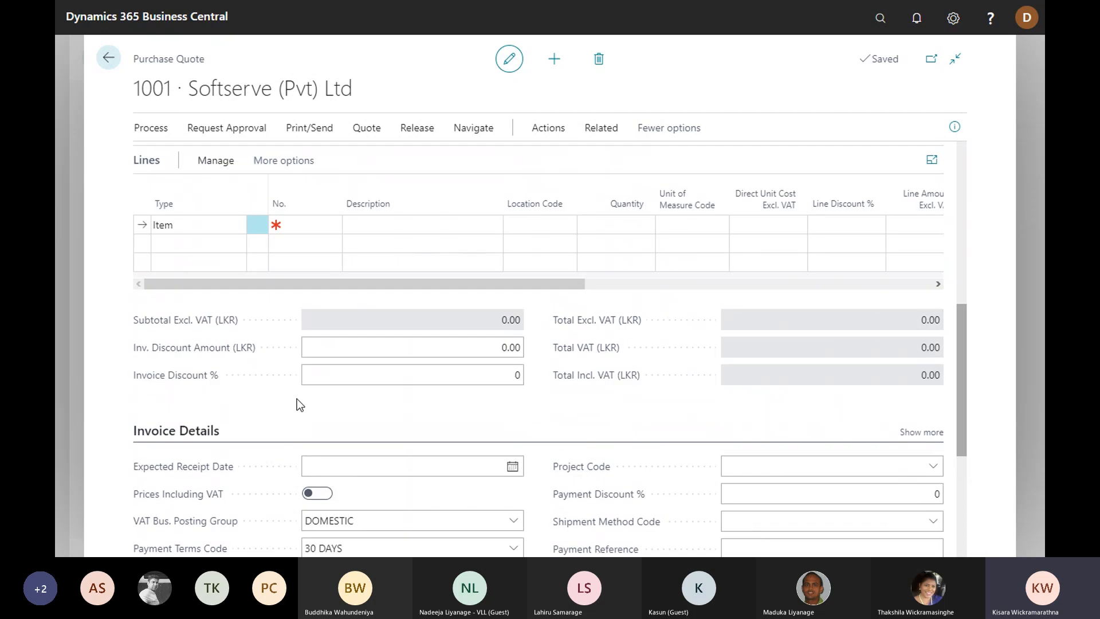
{"action": "scroll", "coordinate": [219, 404], "scroll_direction": "down", "scroll_amount": 5}
{"action": "left_click", "coordinate": [401, 384]}
{"action": "scroll", "coordinate": [402, 395], "scroll_direction": "down", "scroll_amount": 2}
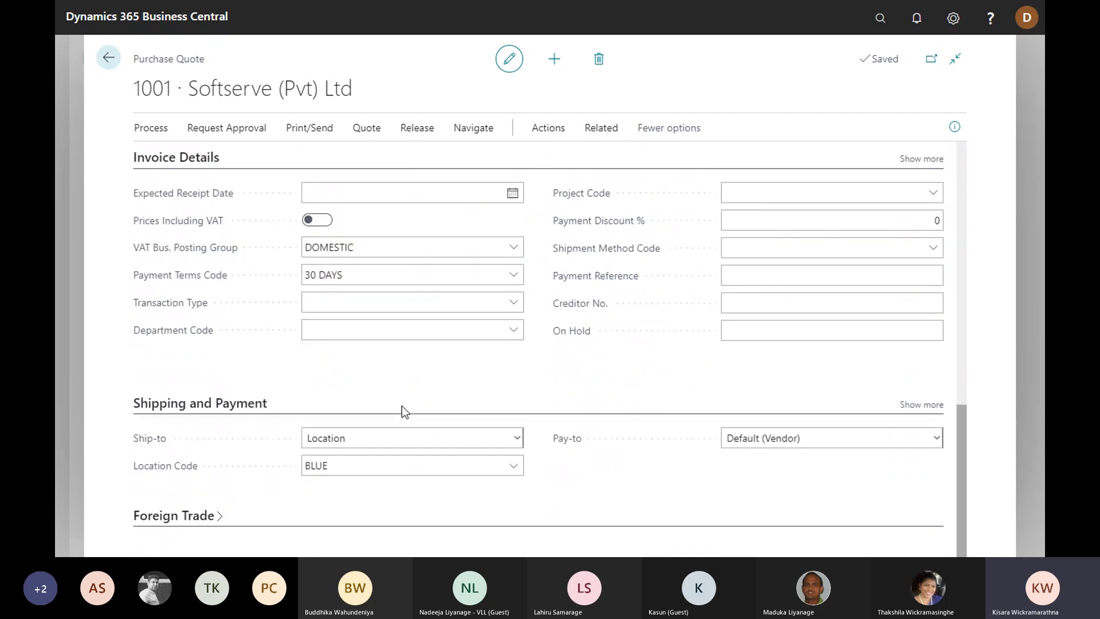
{"action": "scroll", "coordinate": [402, 410], "scroll_direction": "up", "scroll_amount": 9}
{"action": "scroll", "coordinate": [399, 401], "scroll_direction": "up", "scroll_amount": 2}
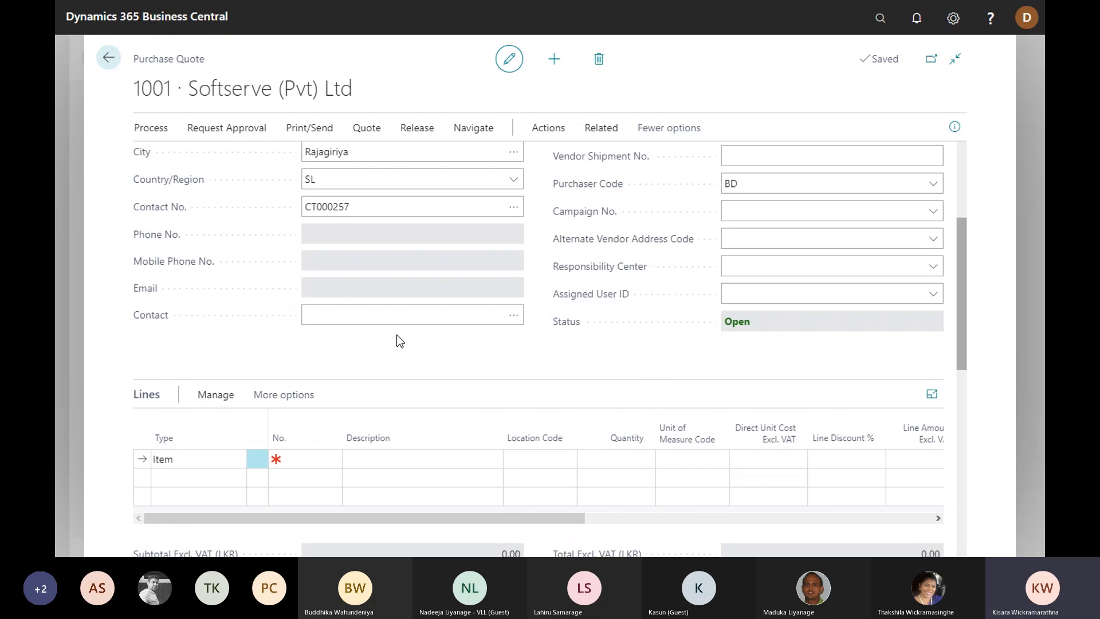
{"action": "scroll", "coordinate": [404, 301], "scroll_direction": "up", "scroll_amount": 3}
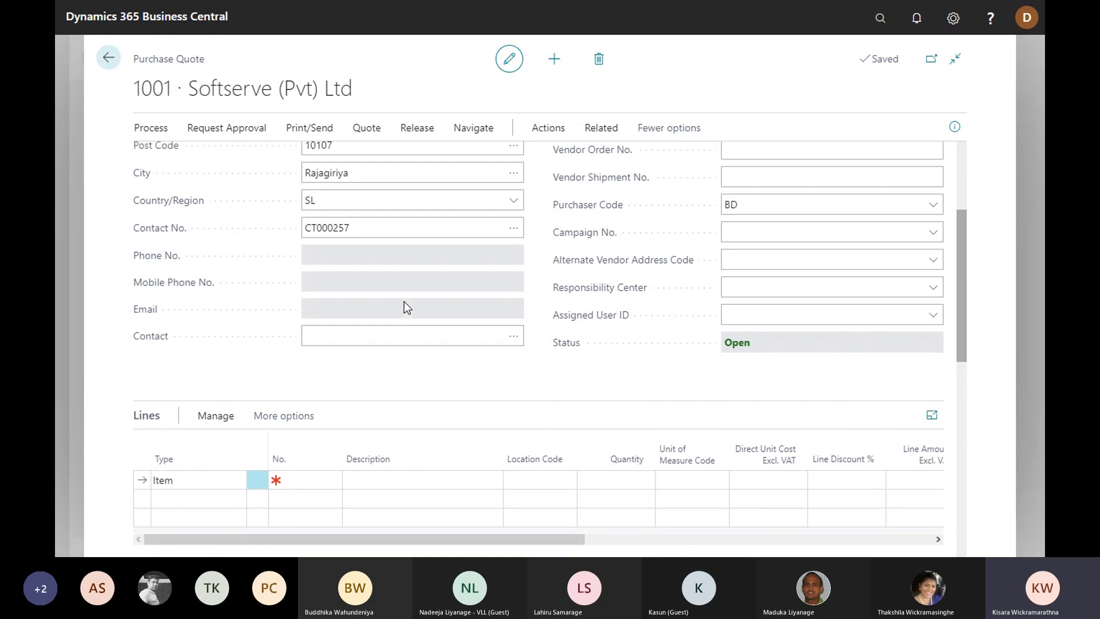
{"action": "scroll", "coordinate": [405, 302], "scroll_direction": "down", "scroll_amount": 6}
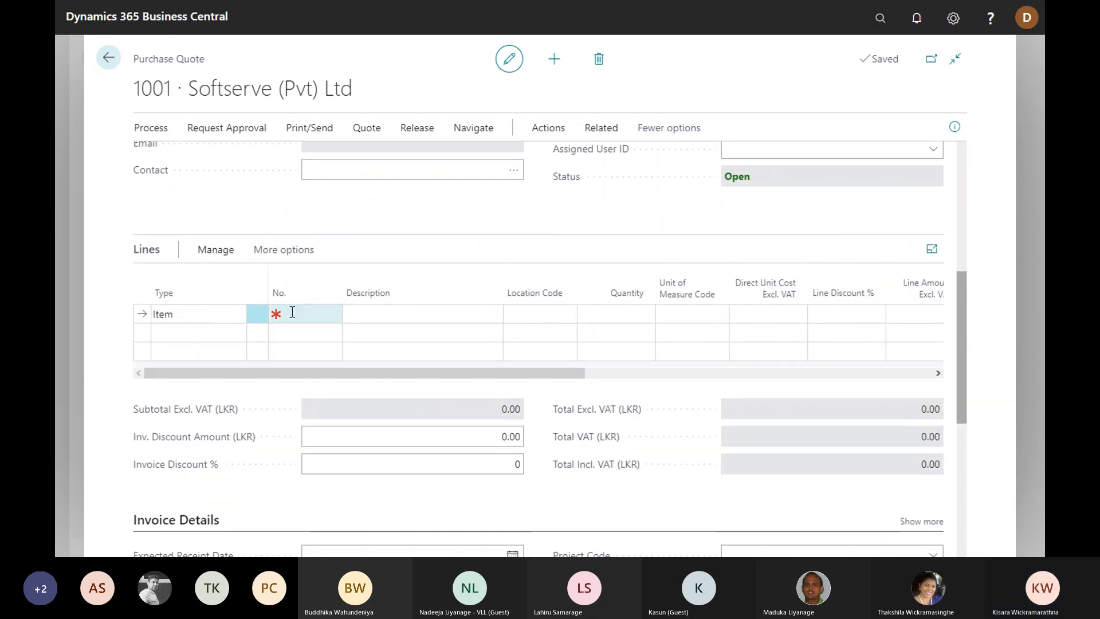
Step: Set the first quote line's Type to Item and bring up the item list in the No. column
{"action": "left_click", "coordinate": [205, 317]}
{"action": "left_click", "coordinate": [200, 317]}
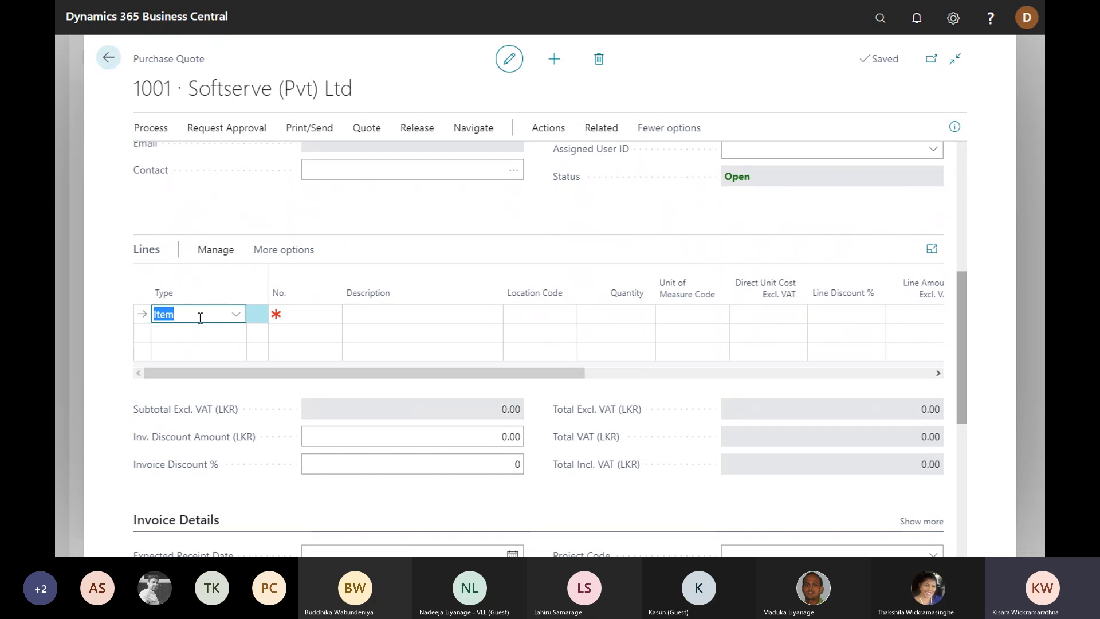
{"action": "left_click", "coordinate": [236, 315]}
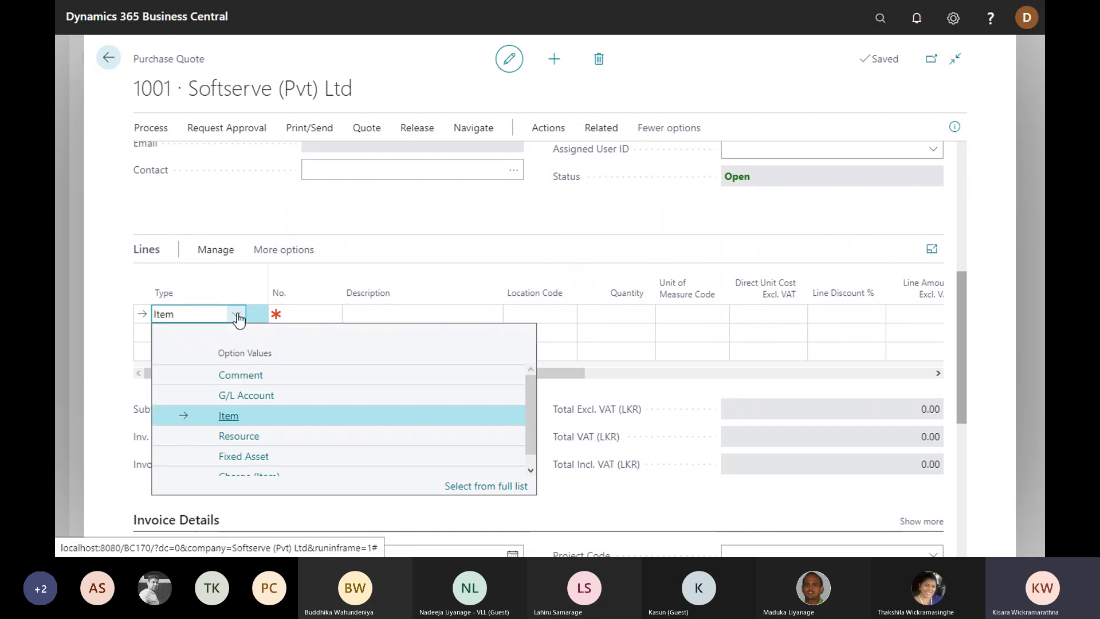
{"action": "scroll", "coordinate": [253, 413], "scroll_direction": "down", "scroll_amount": 1}
{"action": "scroll", "coordinate": [264, 444], "scroll_direction": "up", "scroll_amount": 1}
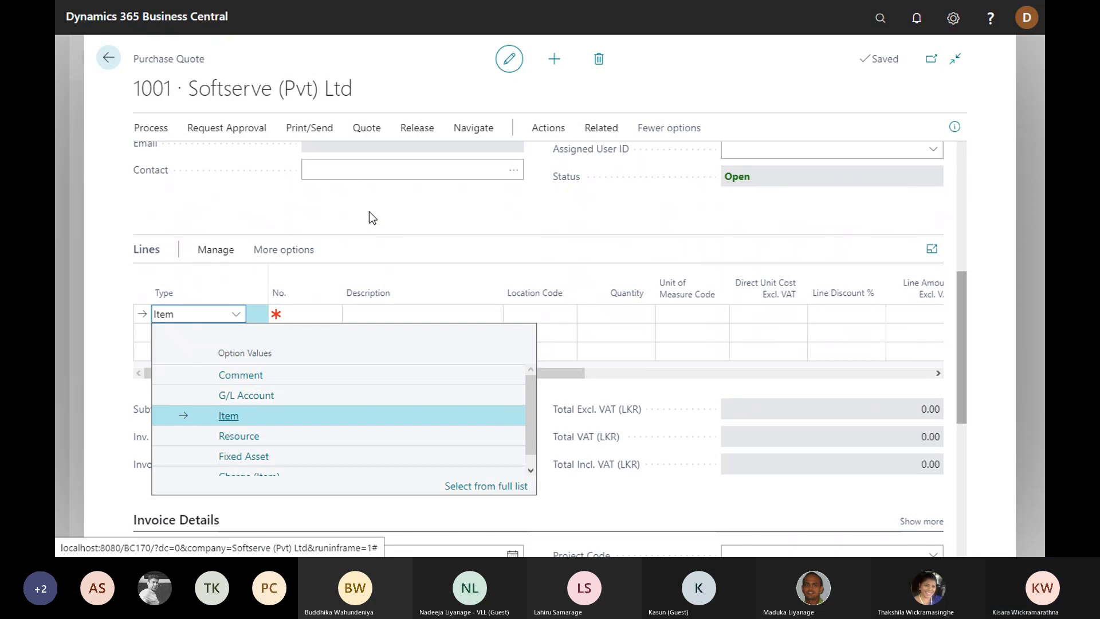
{"action": "left_click", "coordinate": [232, 415]}
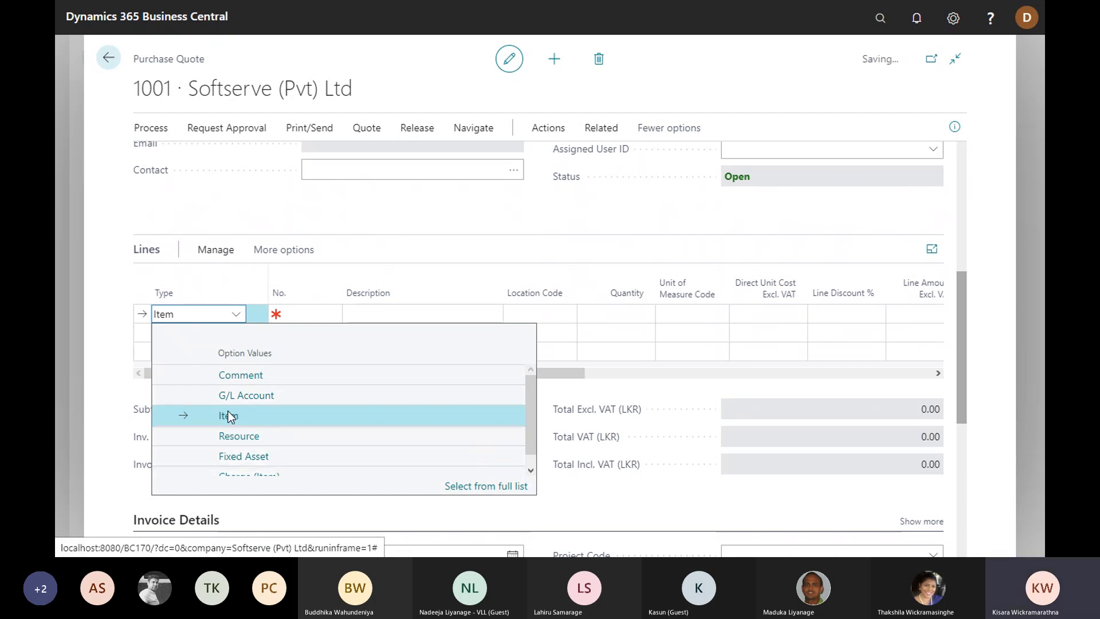
{"action": "left_click", "coordinate": [306, 313]}
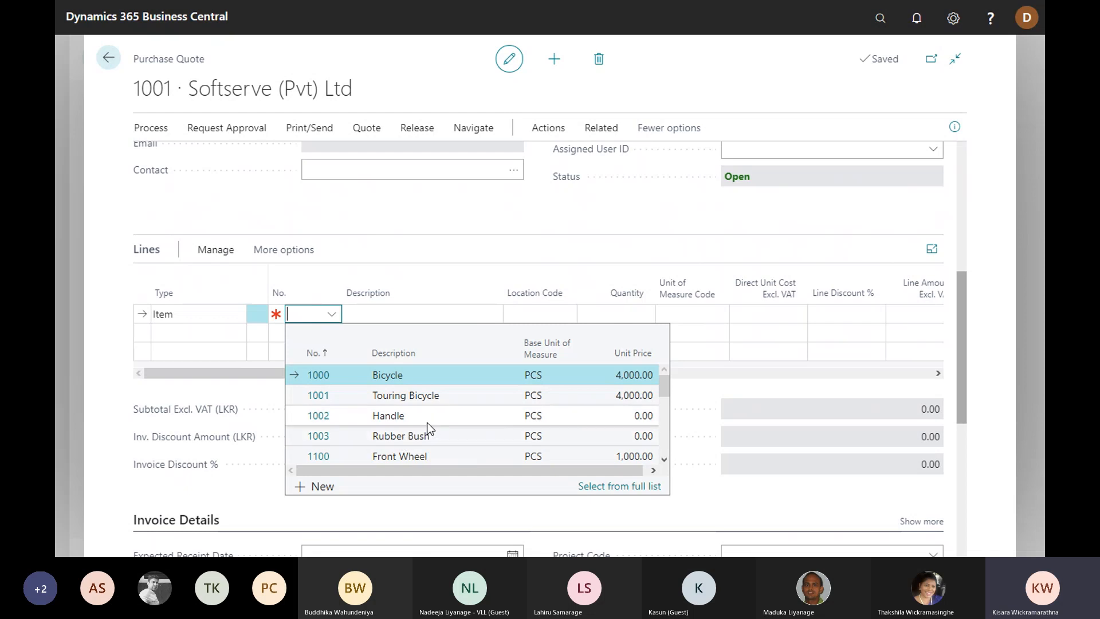
{"action": "scroll", "coordinate": [431, 423], "scroll_direction": "down", "scroll_amount": 2}
{"action": "scroll", "coordinate": [430, 422], "scroll_direction": "up", "scroll_amount": 2}
Step: Put item 1002 Handle on the first line with quantity 10
{"action": "left_click", "coordinate": [424, 416]}
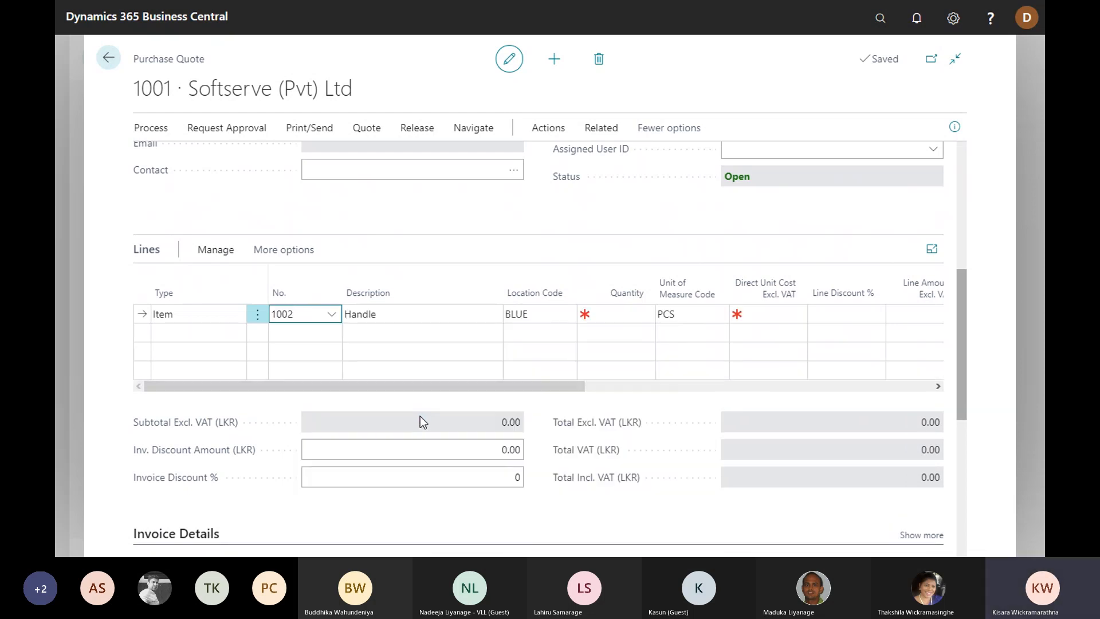
{"action": "key", "text": "Tab"}
{"action": "key", "text": "Tab"}
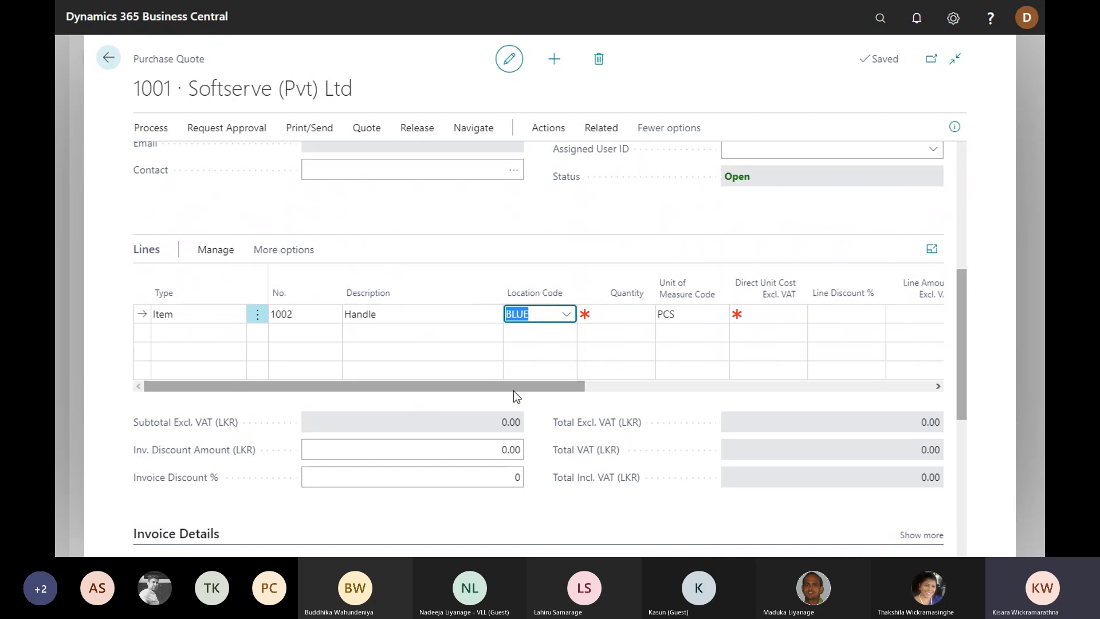
{"action": "key", "text": "Tab"}
{"action": "type", "text": "10"}
{"action": "key", "text": "Tab"}
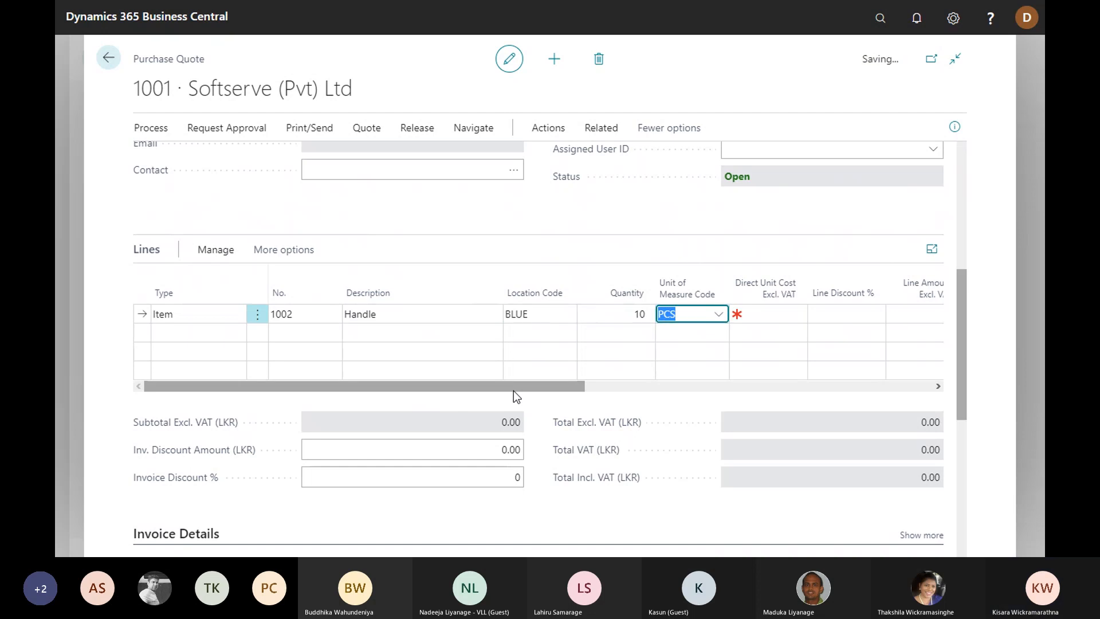
Step: Add a second line for item 1003 Rubber Bush with quantity 15
{"action": "left_click", "coordinate": [296, 333]}
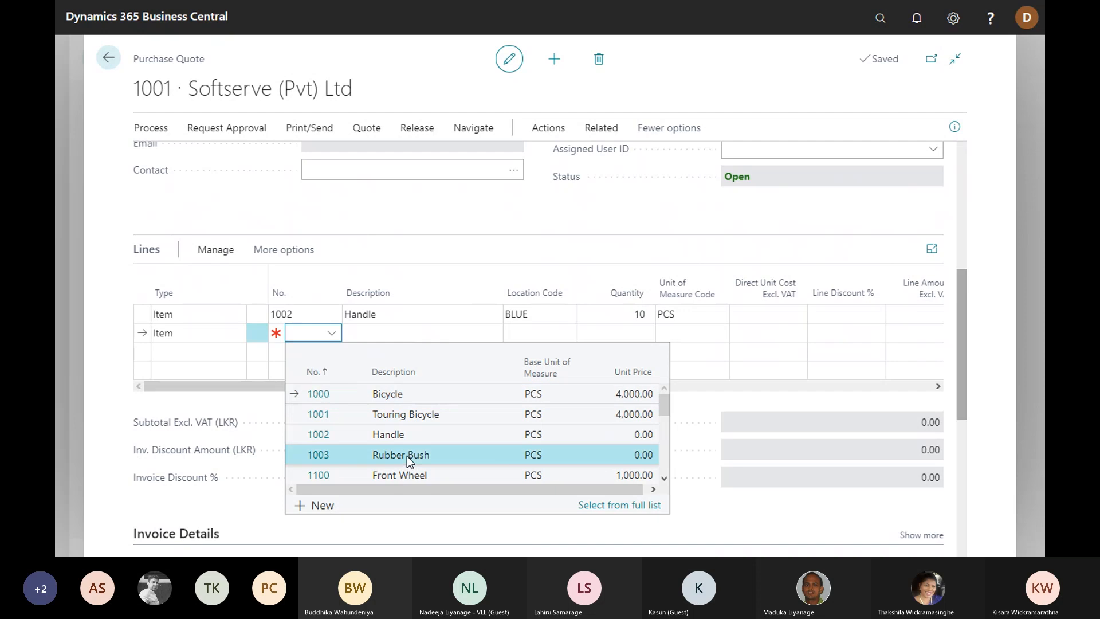
{"action": "left_click", "coordinate": [407, 456]}
{"action": "key", "text": "Return"}
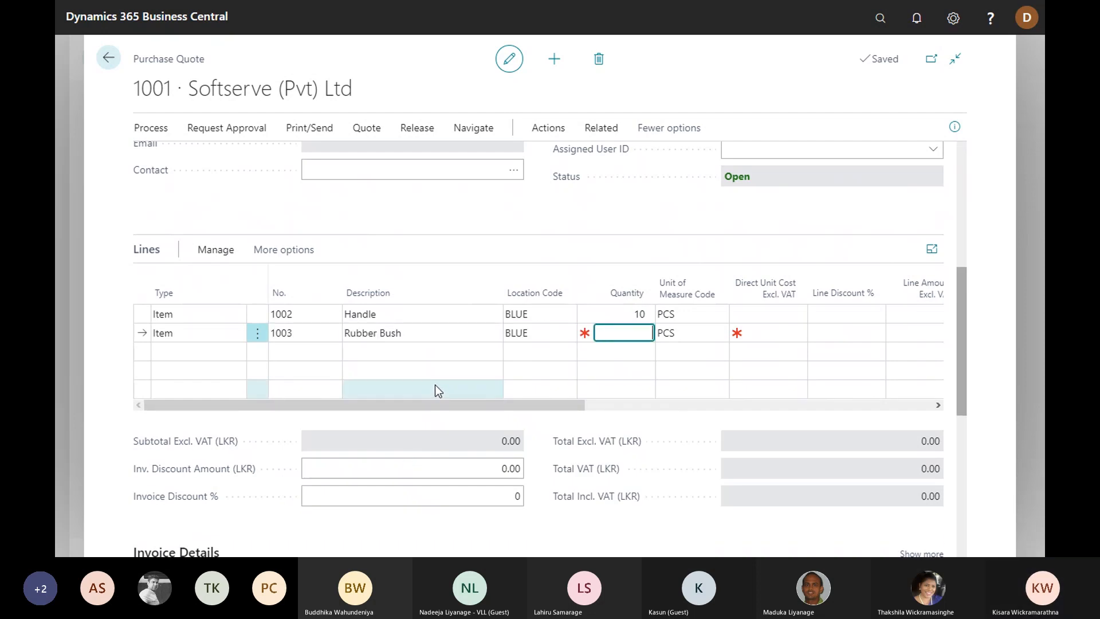
{"action": "type", "text": "15"}
{"action": "key", "text": "Return"}
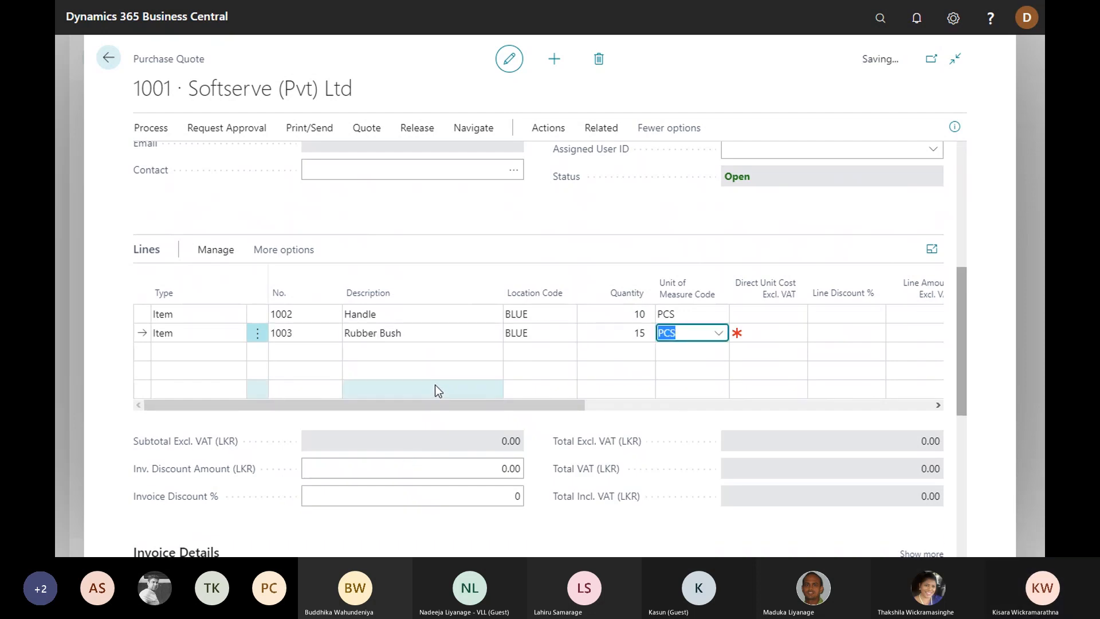
{"action": "left_click_drag", "start_coordinate": [507, 408], "coordinate": [520, 407]}
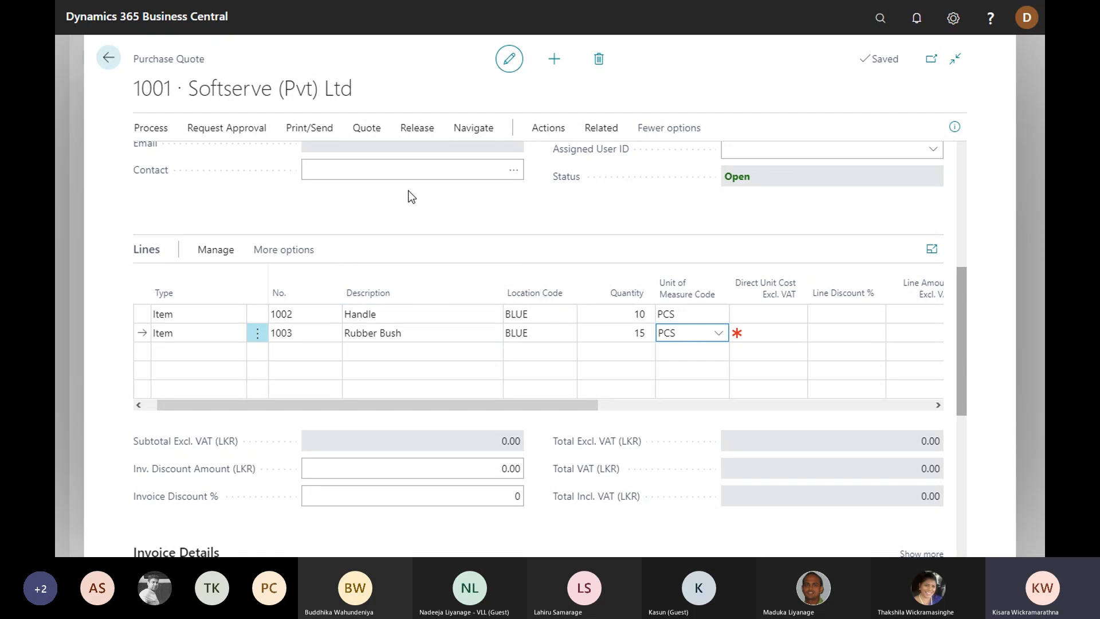
{"action": "left_click_drag", "start_coordinate": [535, 410], "coordinate": [631, 408]}
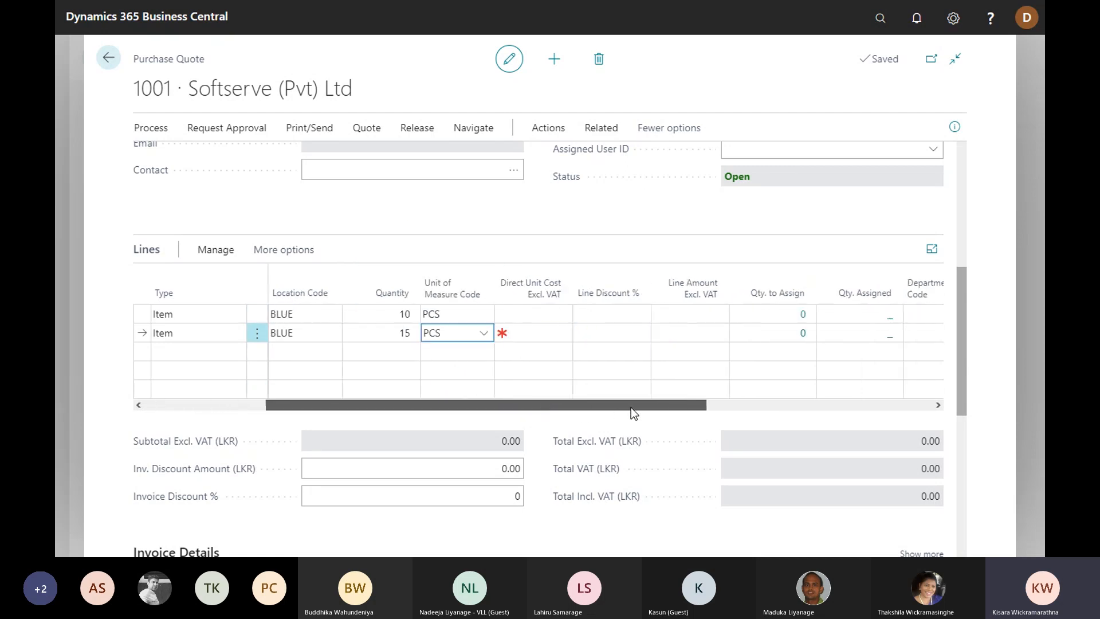
Step: Enter direct unit costs of 200 for Handle and 350 for Rubber Bush
{"action": "left_click", "coordinate": [527, 320]}
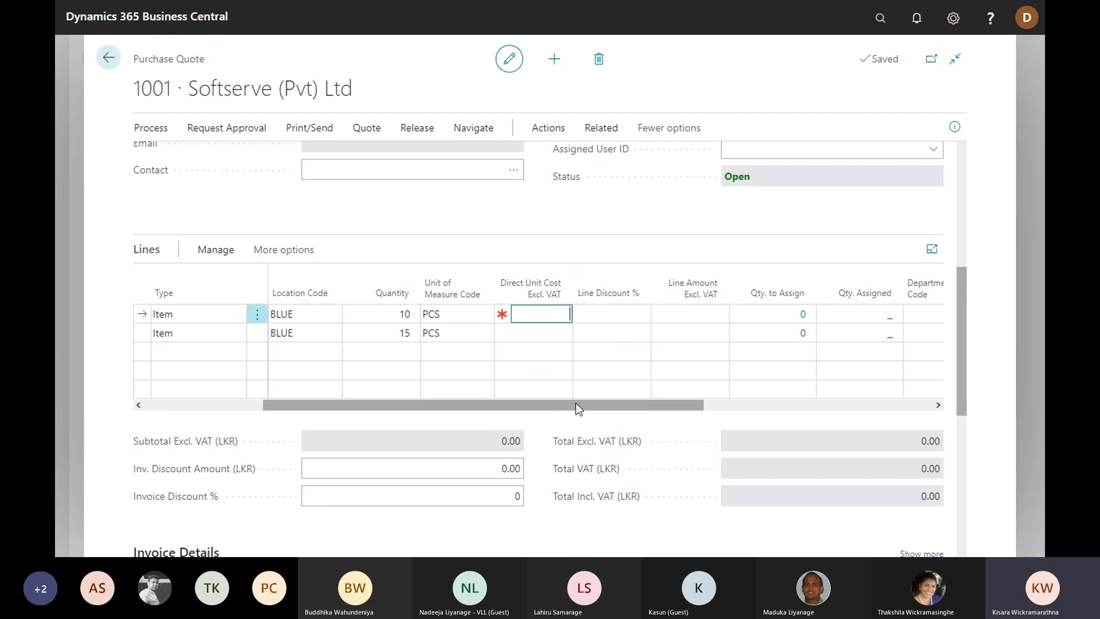
{"action": "left_click_drag", "start_coordinate": [576, 404], "coordinate": [484, 404]}
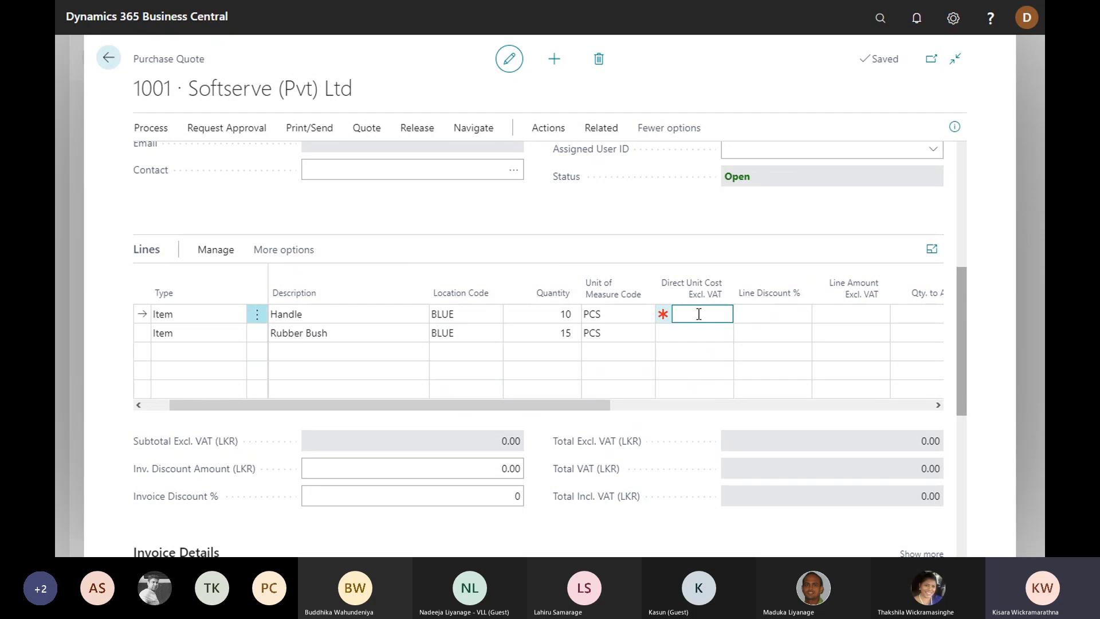
{"action": "type", "text": "200"}
{"action": "left_click", "coordinate": [681, 332]}
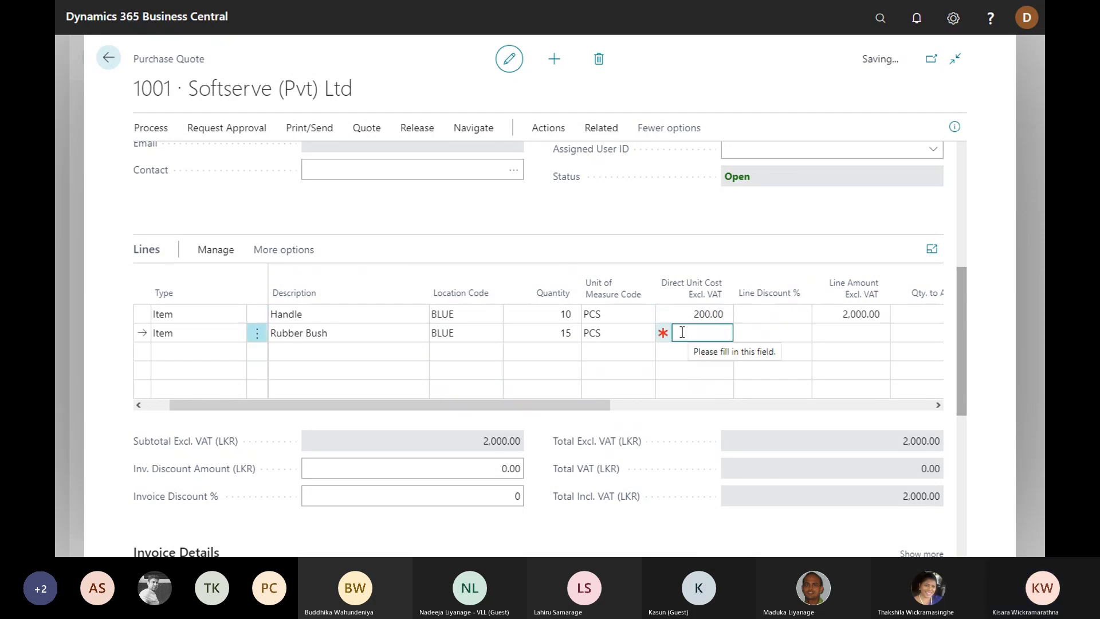
{"action": "type", "text": "350"}
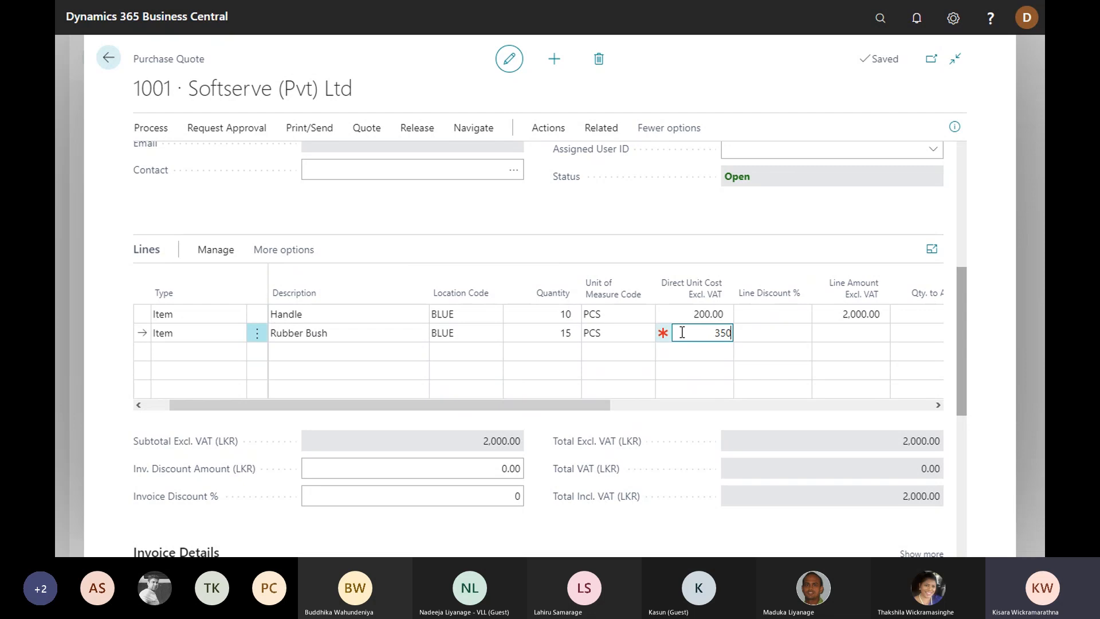
{"action": "key", "text": "Tab"}
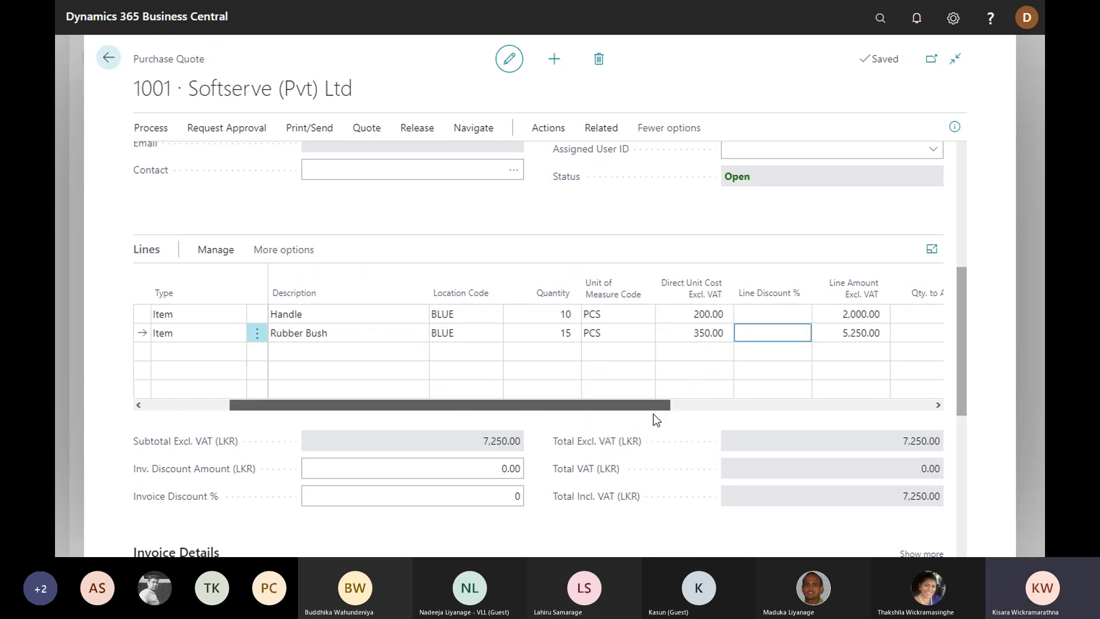
{"action": "left_click_drag", "start_coordinate": [654, 412], "coordinate": [479, 400]}
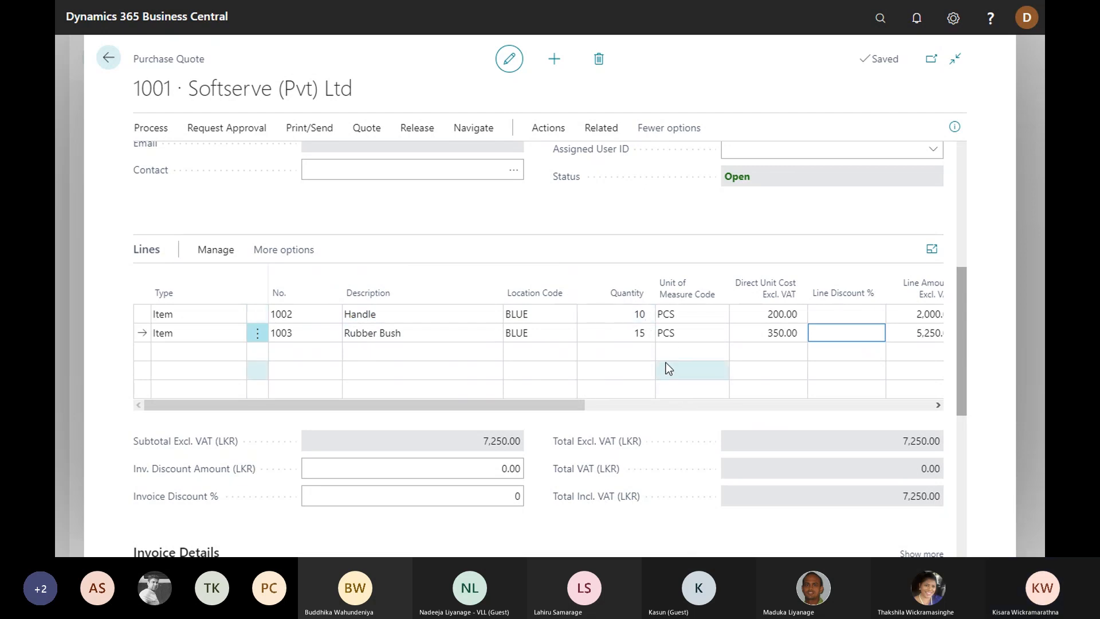
{"action": "scroll", "coordinate": [964, 310], "scroll_direction": "down", "scroll_amount": 1}
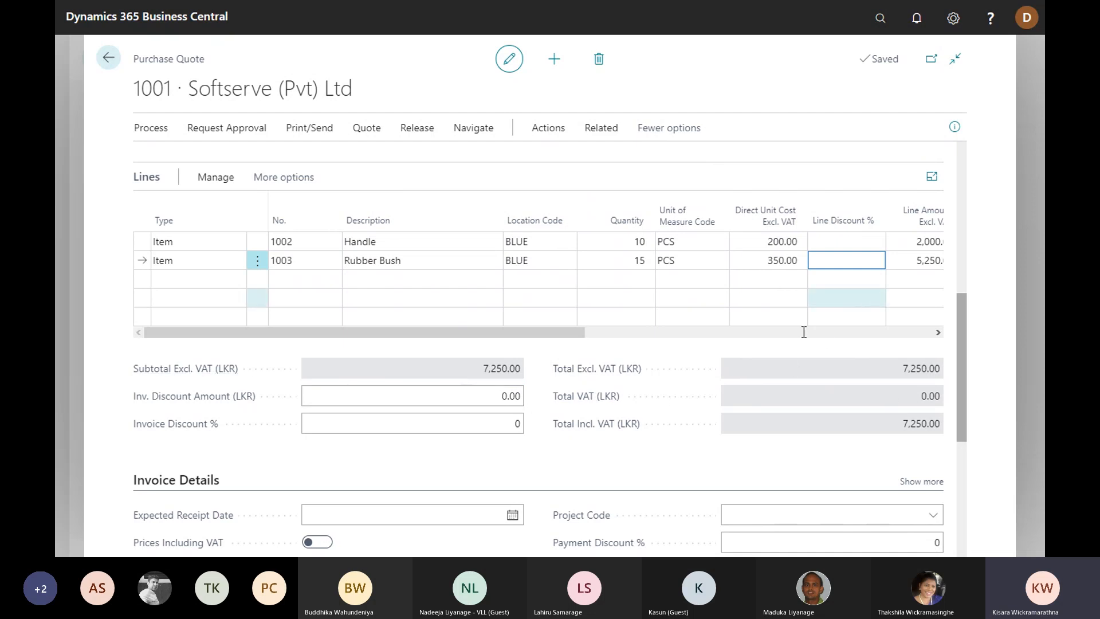
{"action": "left_click_drag", "start_coordinate": [459, 330], "coordinate": [518, 332]}
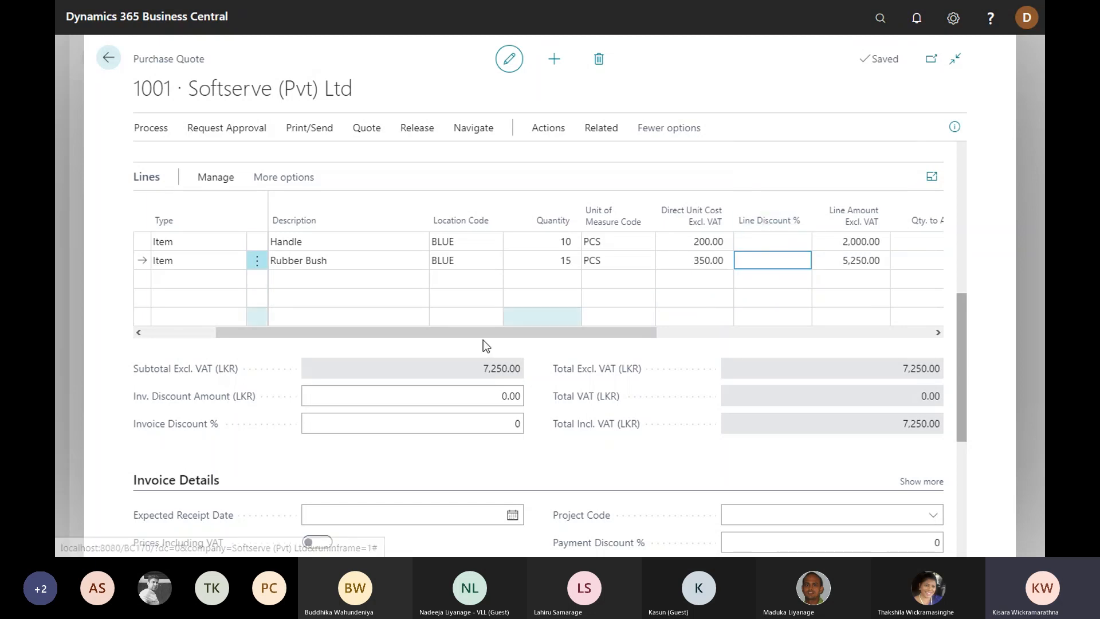
{"action": "mouse_move", "coordinate": [210, 429]}
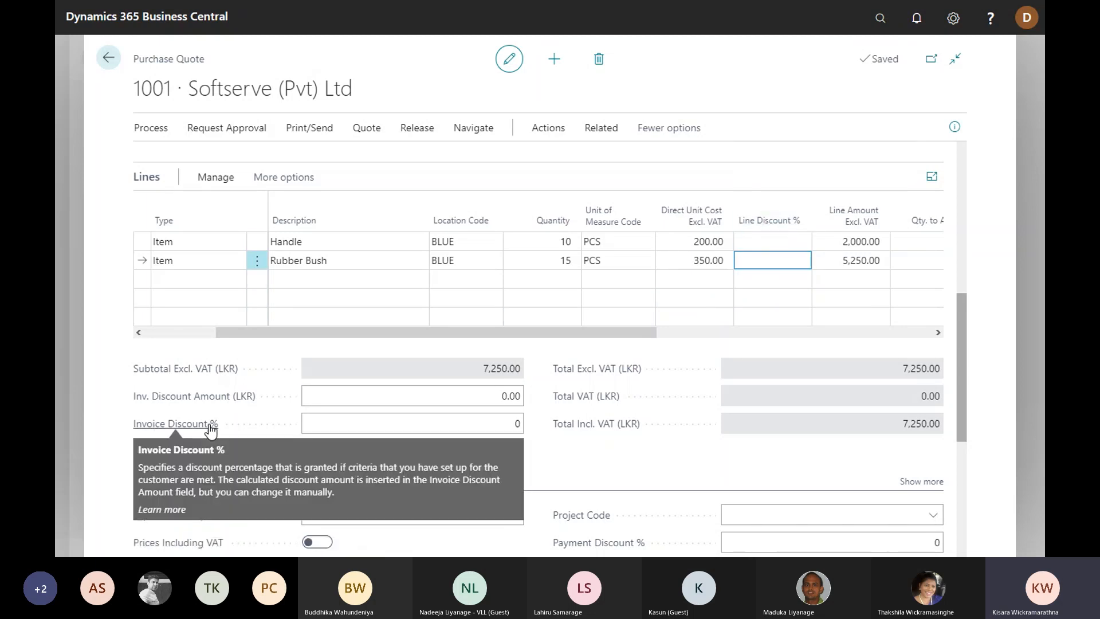
{"action": "left_click", "coordinate": [770, 241]}
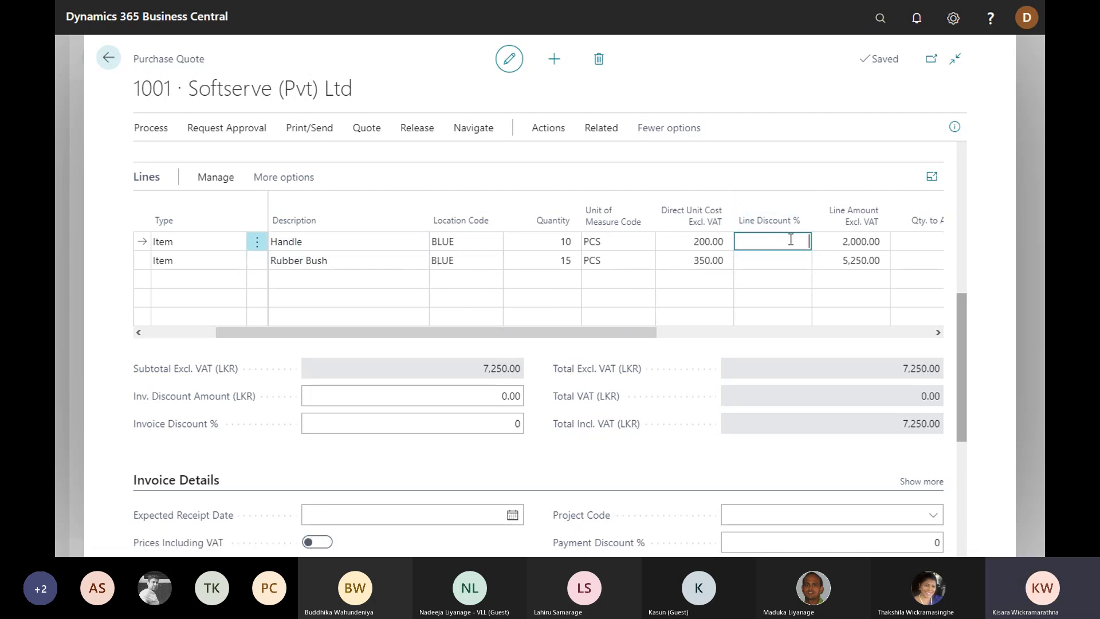
Step: Give the Handle line a 10% line discount, then select the Invoice Discount % value of 0
{"action": "type", "text": "10"}
{"action": "key", "text": "Tab"}
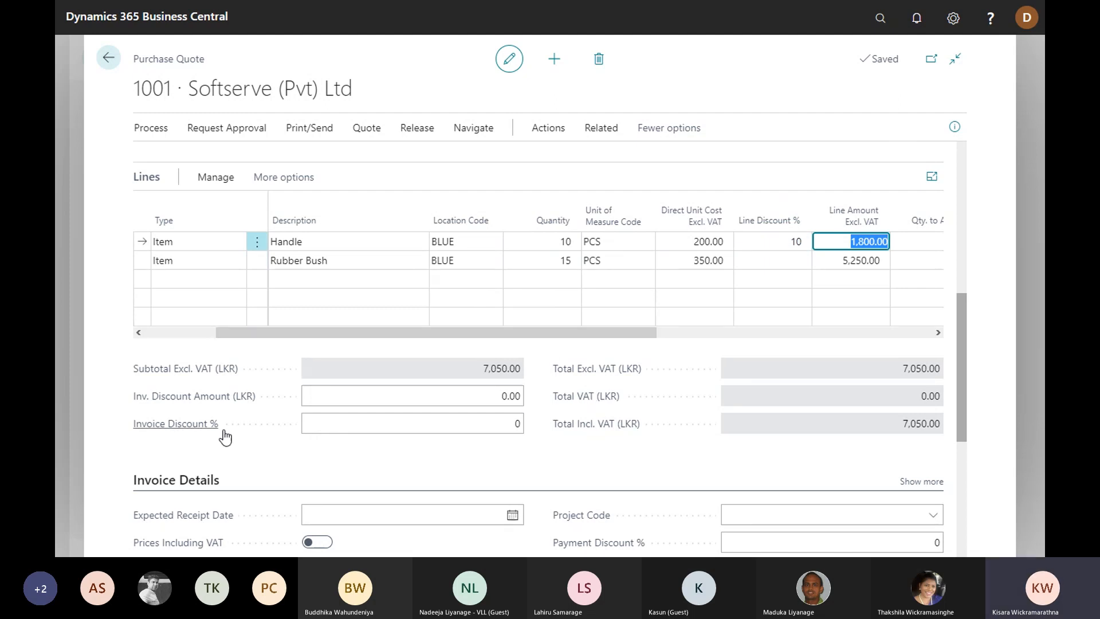
{"action": "left_click", "coordinate": [479, 422]}
{"action": "left_click", "coordinate": [509, 423]}
{"action": "left_click_drag", "start_coordinate": [509, 423], "coordinate": [549, 439]}
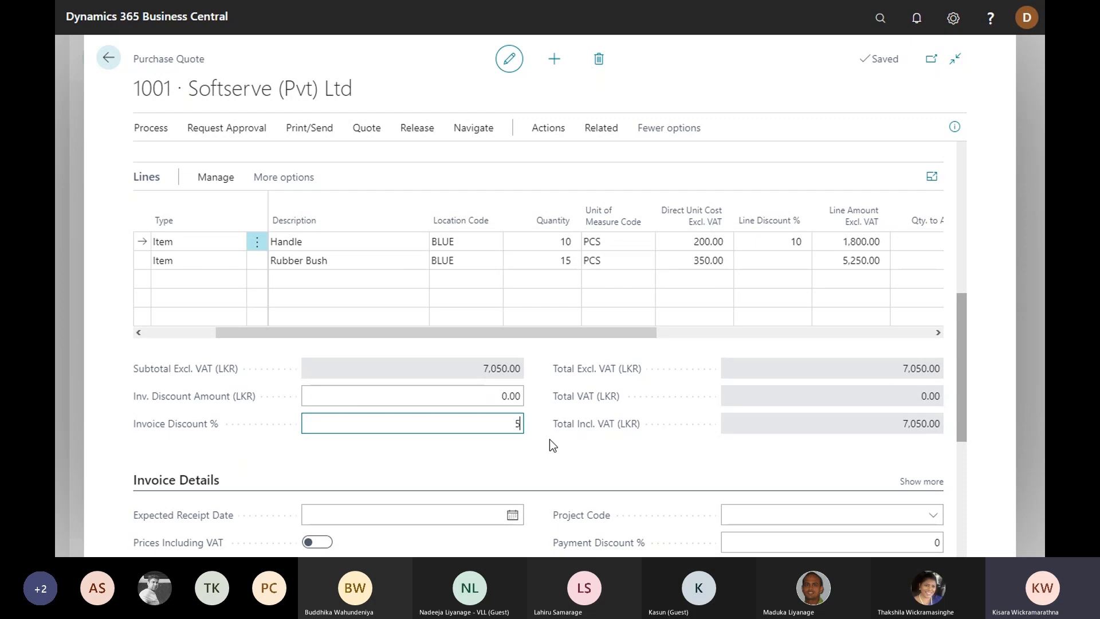
{"action": "key", "text": "Tab"}
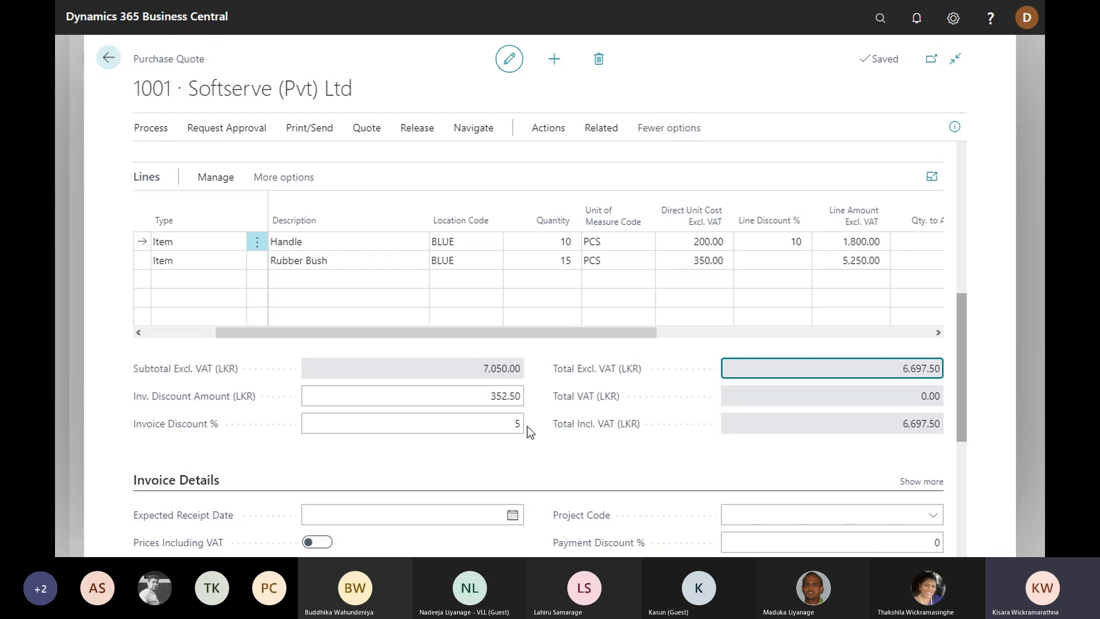
{"action": "left_click", "coordinate": [486, 396]}
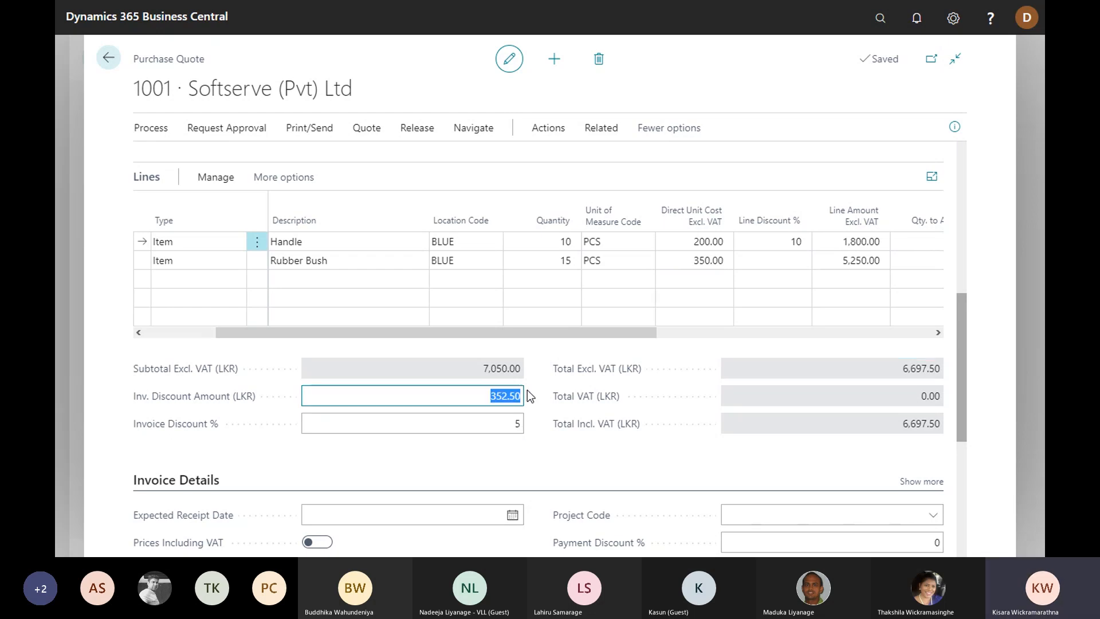
{"action": "left_click", "coordinate": [511, 423]}
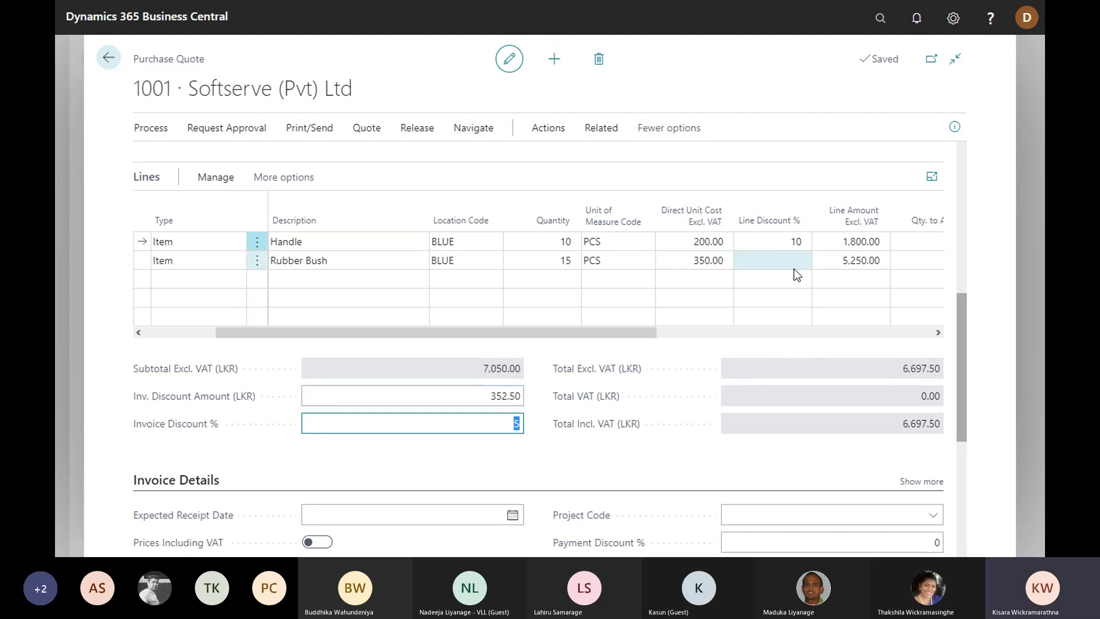
{"action": "scroll", "coordinate": [961, 324], "scroll_direction": "down", "scroll_amount": 2}
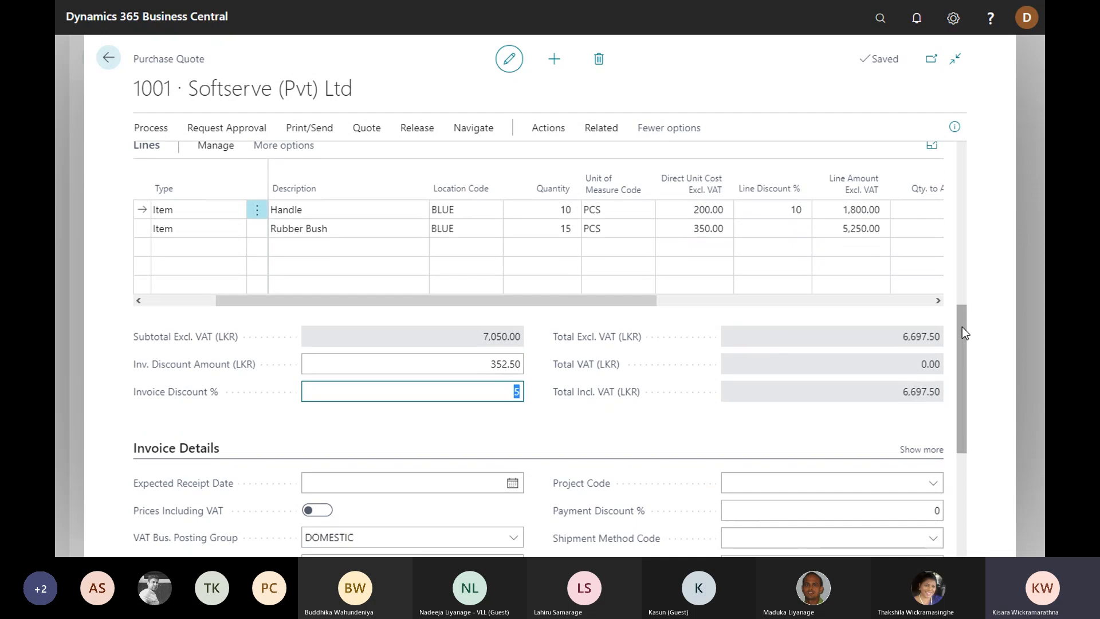
{"action": "scroll", "coordinate": [961, 327], "scroll_direction": "up", "scroll_amount": 2}
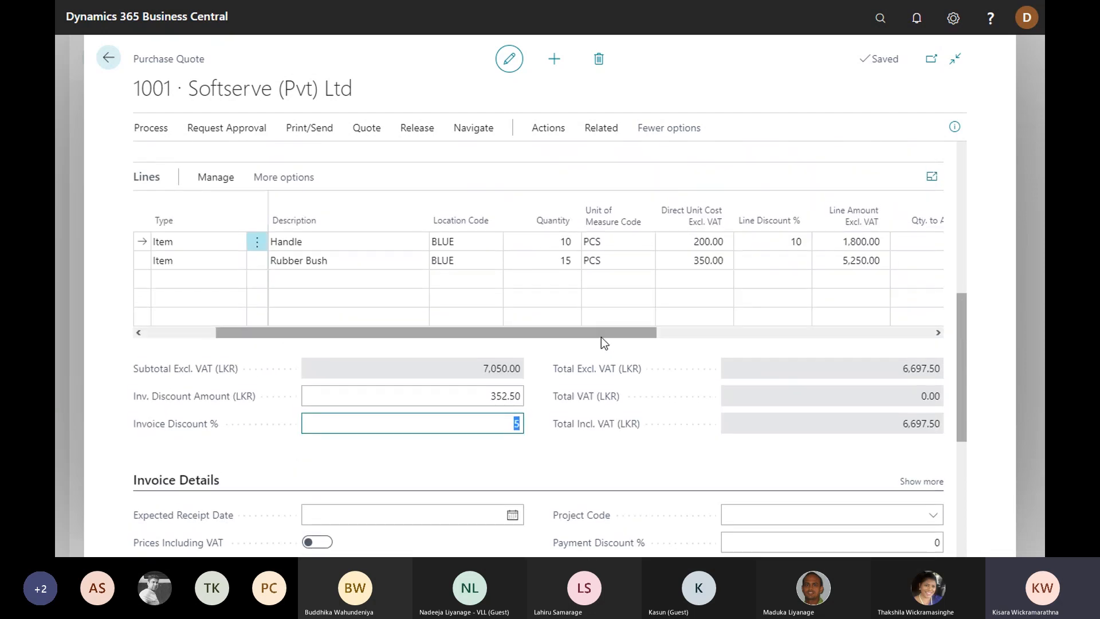
{"action": "left_click_drag", "start_coordinate": [600, 337], "coordinate": [530, 337]}
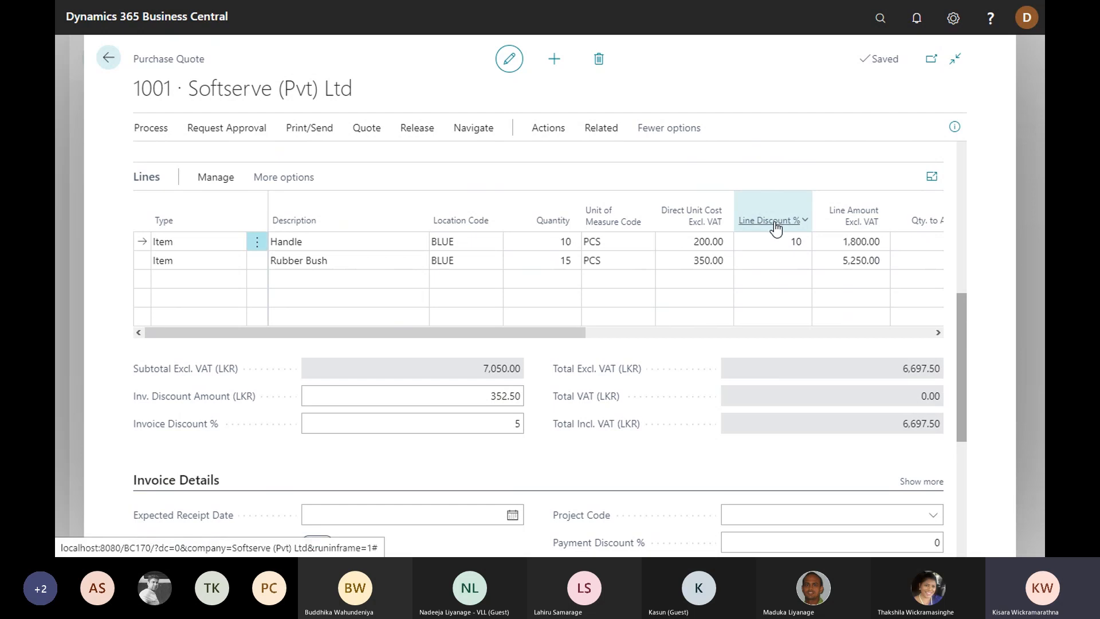
{"action": "left_click", "coordinate": [305, 421]}
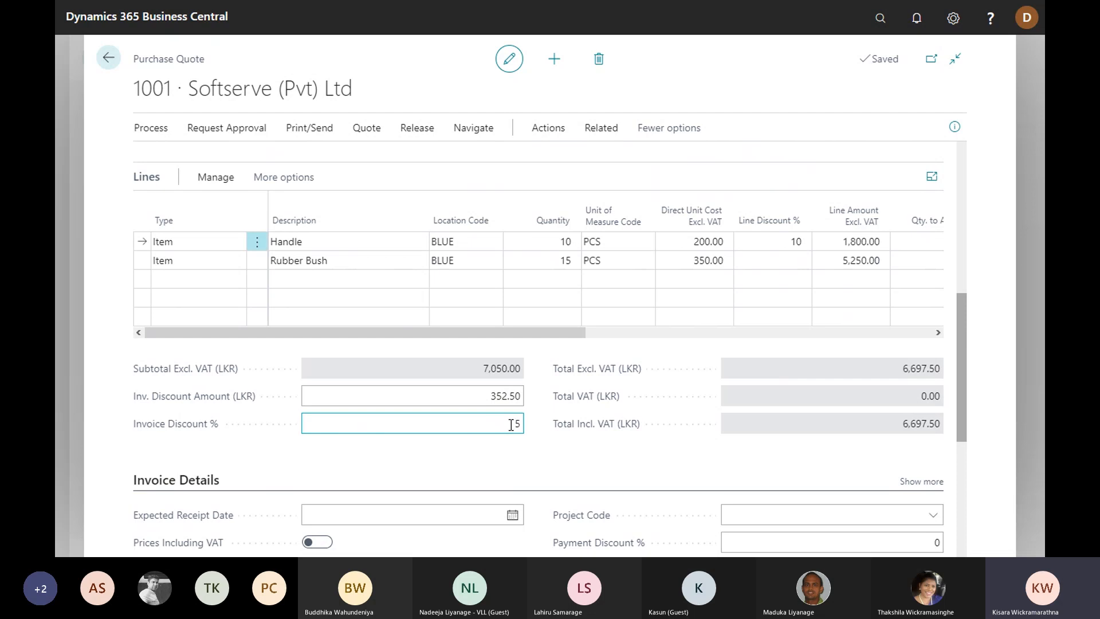
{"action": "left_click_drag", "start_coordinate": [513, 424], "coordinate": [534, 438]}
{"action": "key", "text": "BackSpace"}
{"action": "key", "text": "Tab"}
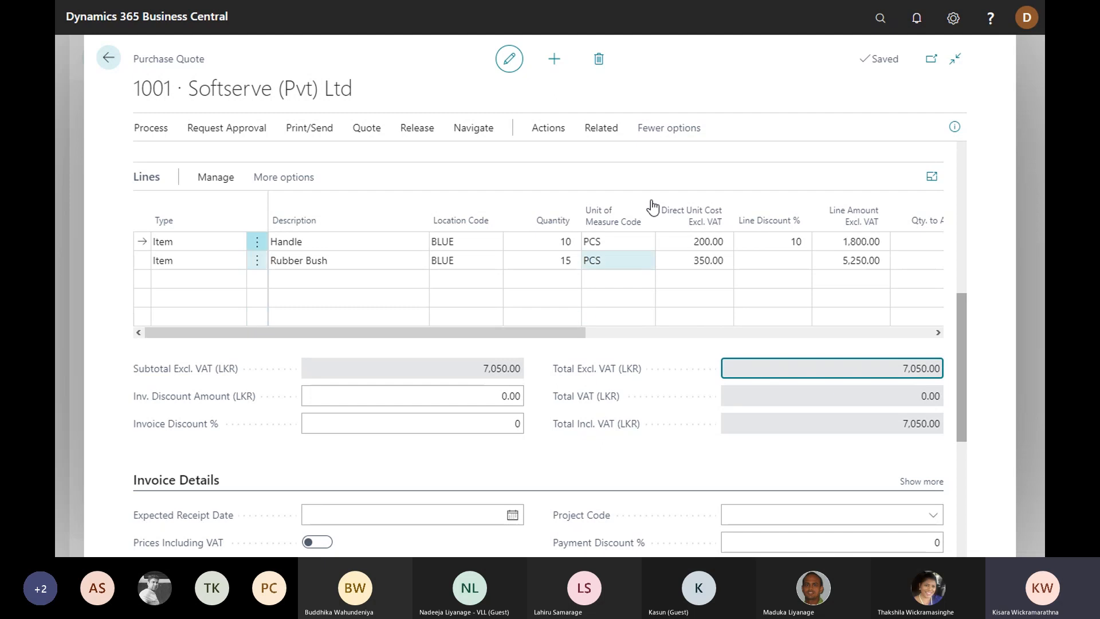
Step: Archive quote 1001 with Functions > Archive Document, confirming Yes and OK
{"action": "scroll", "coordinate": [630, 177], "scroll_direction": "up", "scroll_amount": 2}
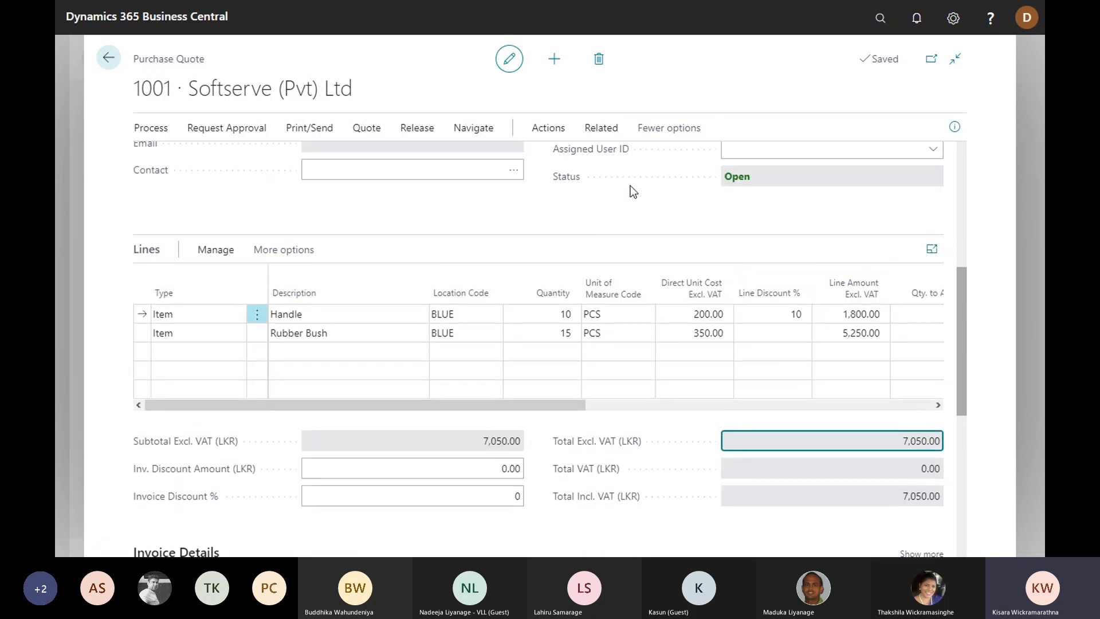
{"action": "left_click", "coordinate": [543, 132]}
{"action": "left_click", "coordinate": [242, 155]}
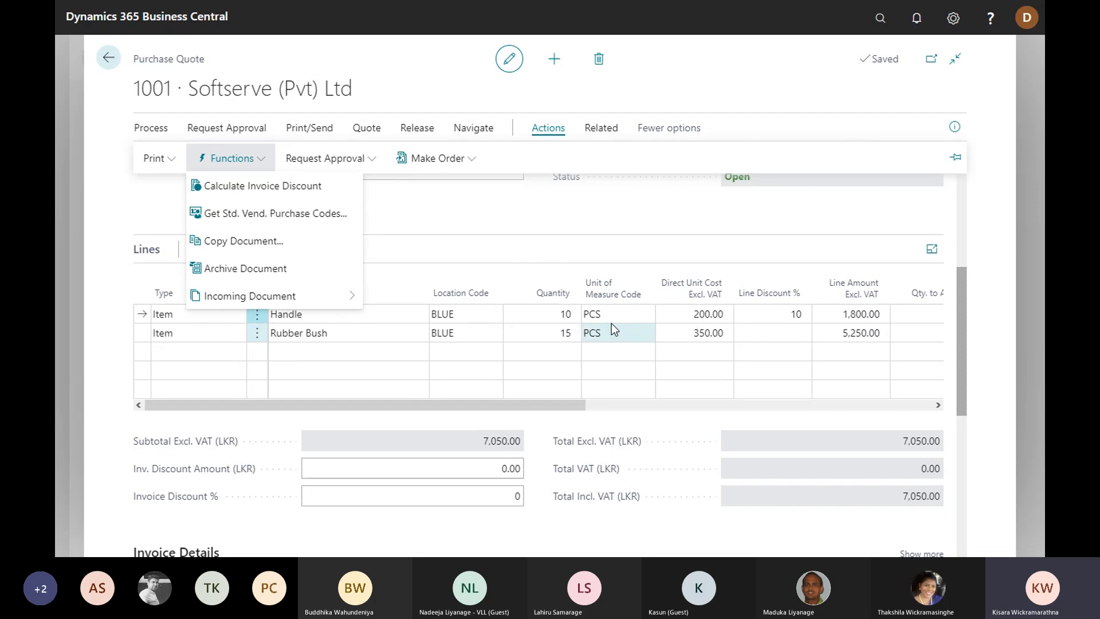
{"action": "left_click", "coordinate": [274, 268]}
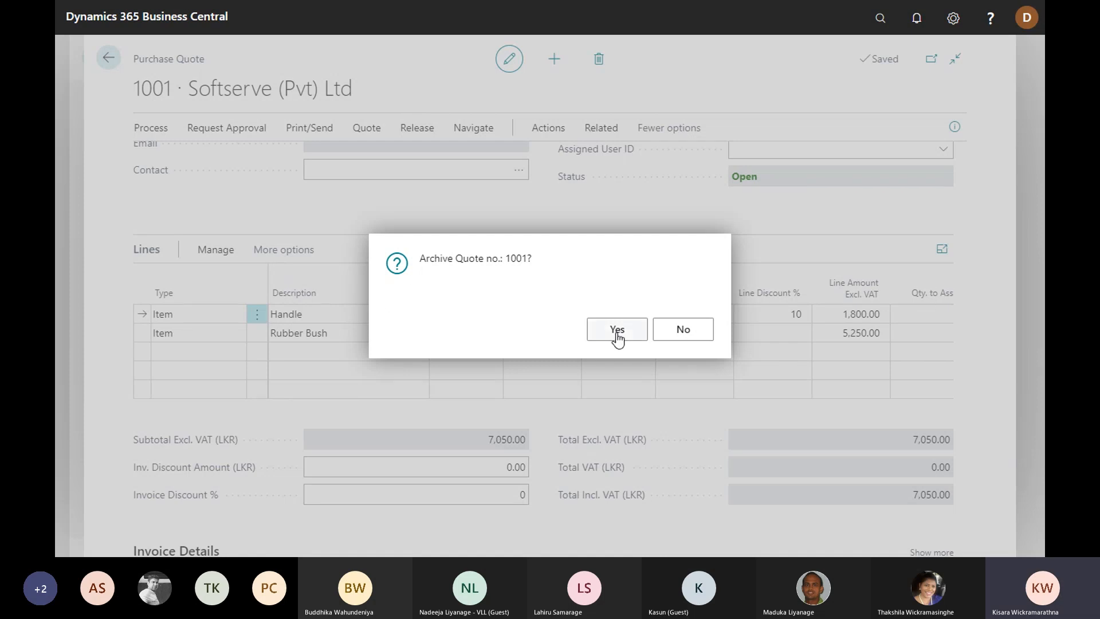
{"action": "left_click", "coordinate": [641, 337]}
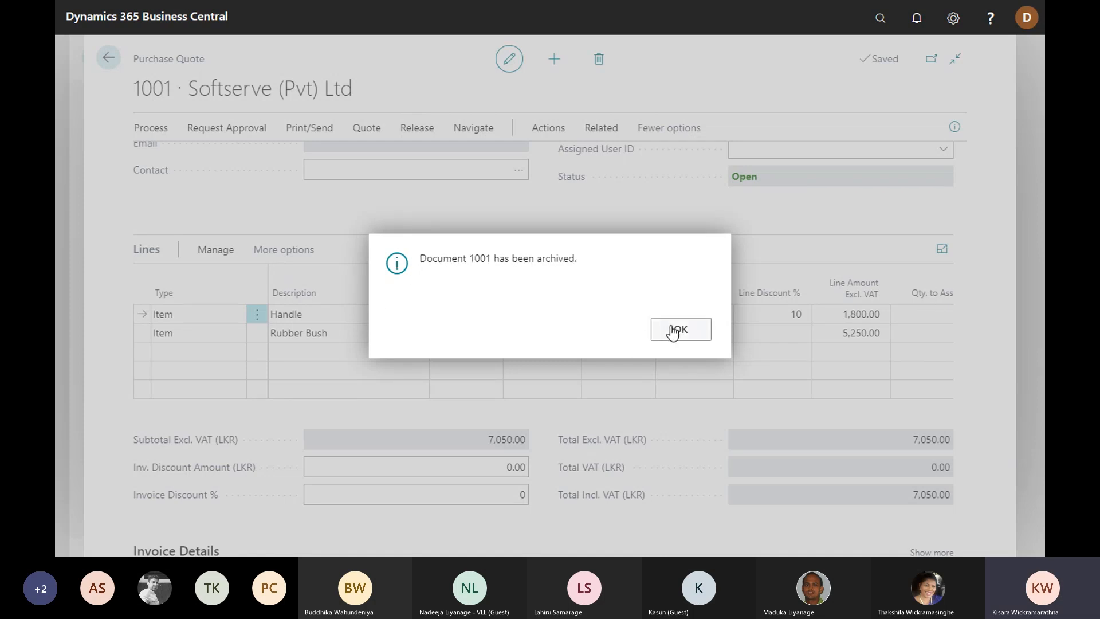
{"action": "left_click", "coordinate": [690, 327]}
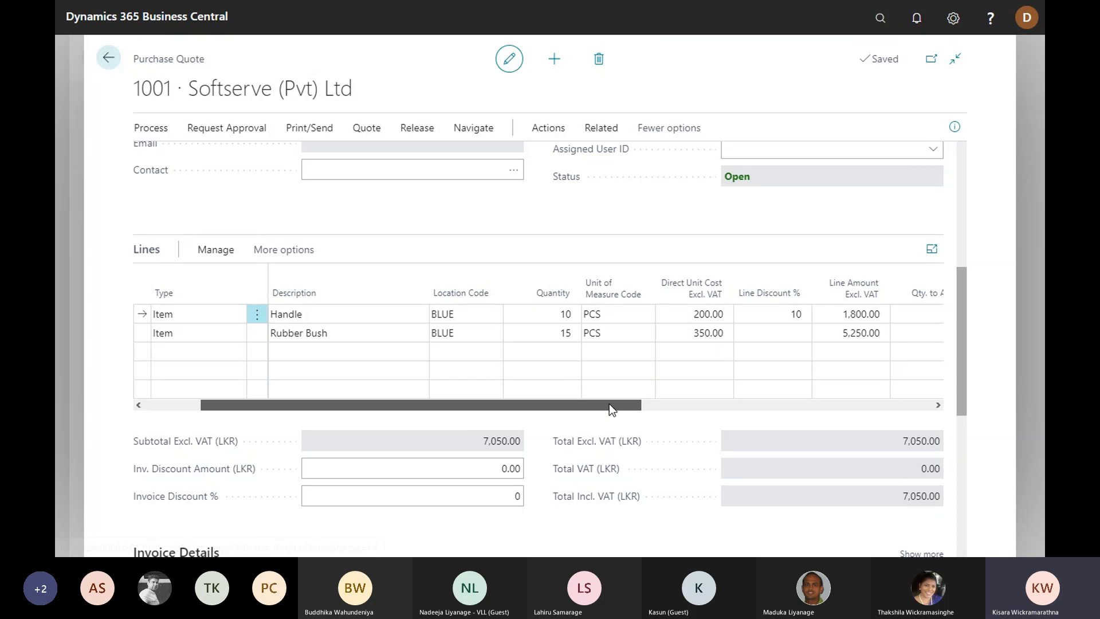
Step: Change the Handle line's quantity to 12 and check that its line discount is now cleared
{"action": "left_click_drag", "start_coordinate": [609, 404], "coordinate": [657, 423]}
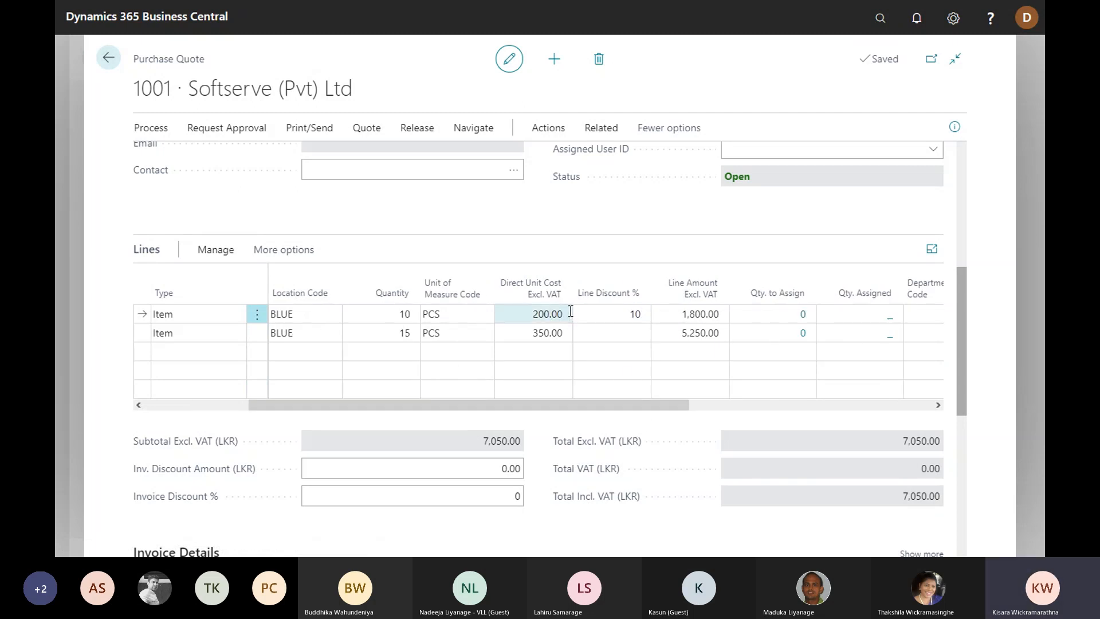
{"action": "left_click_drag", "start_coordinate": [544, 401], "coordinate": [519, 406]}
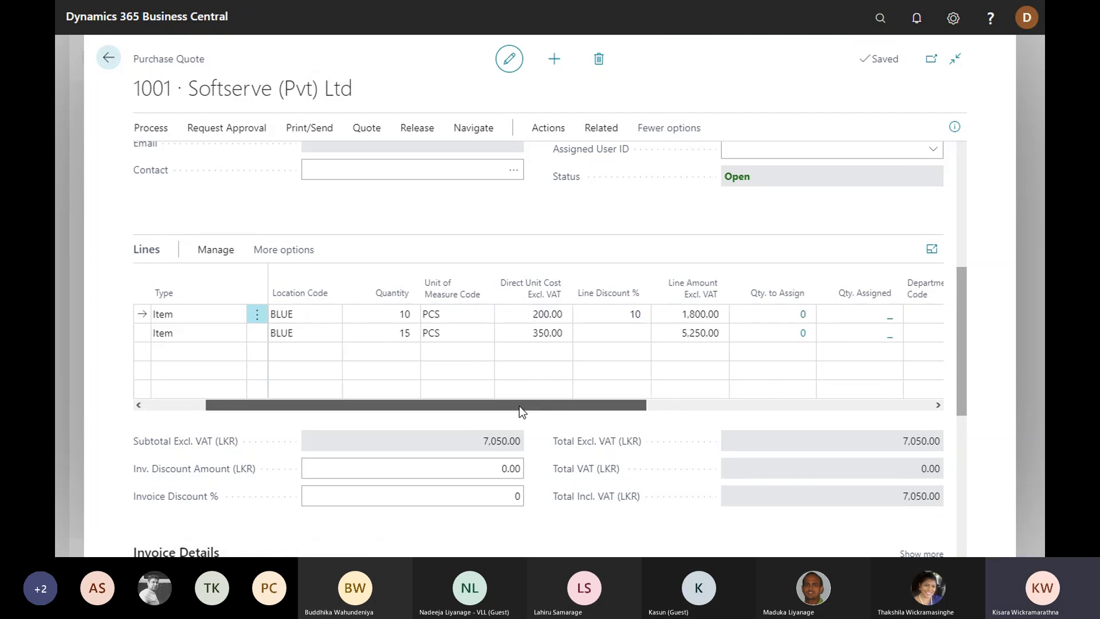
{"action": "left_click", "coordinate": [412, 313]}
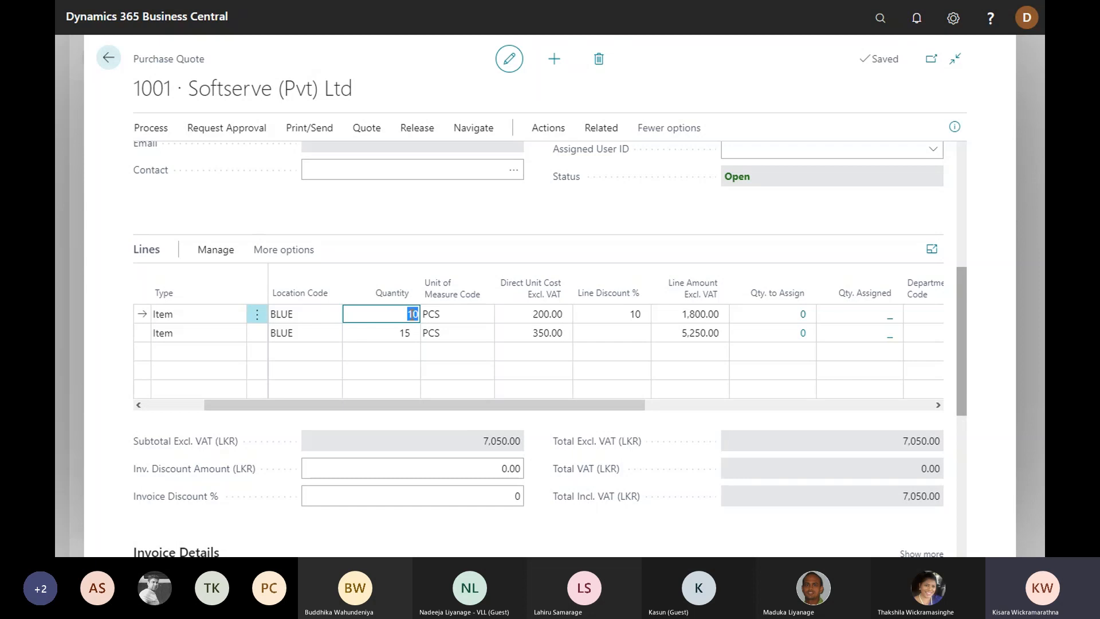
{"action": "type", "text": "12"}
{"action": "key", "text": "Tab"}
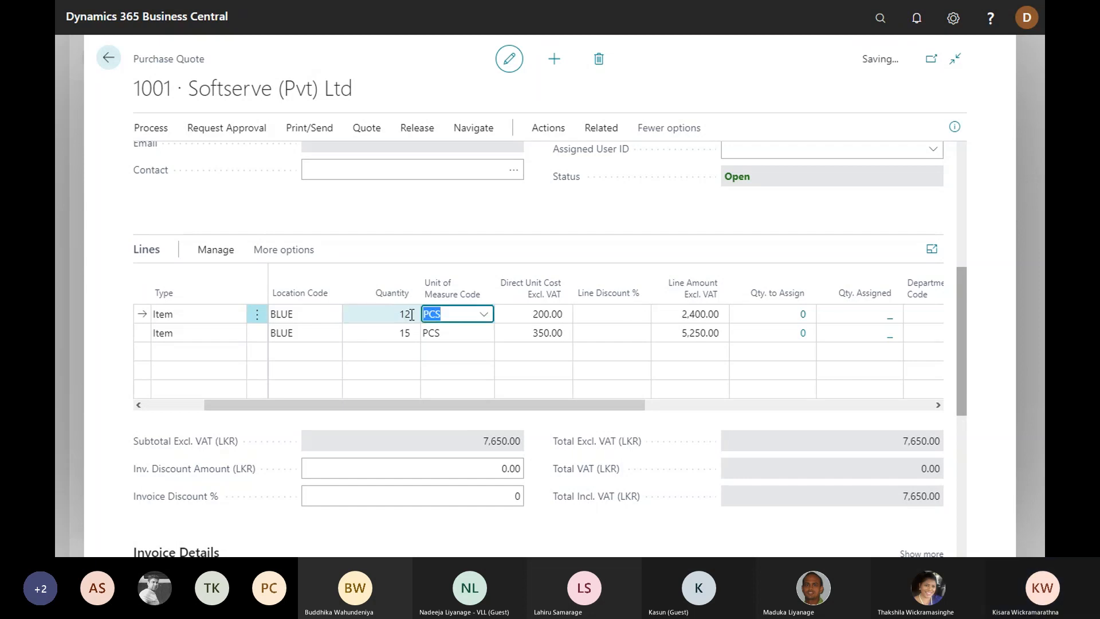
{"action": "left_click", "coordinate": [630, 315]}
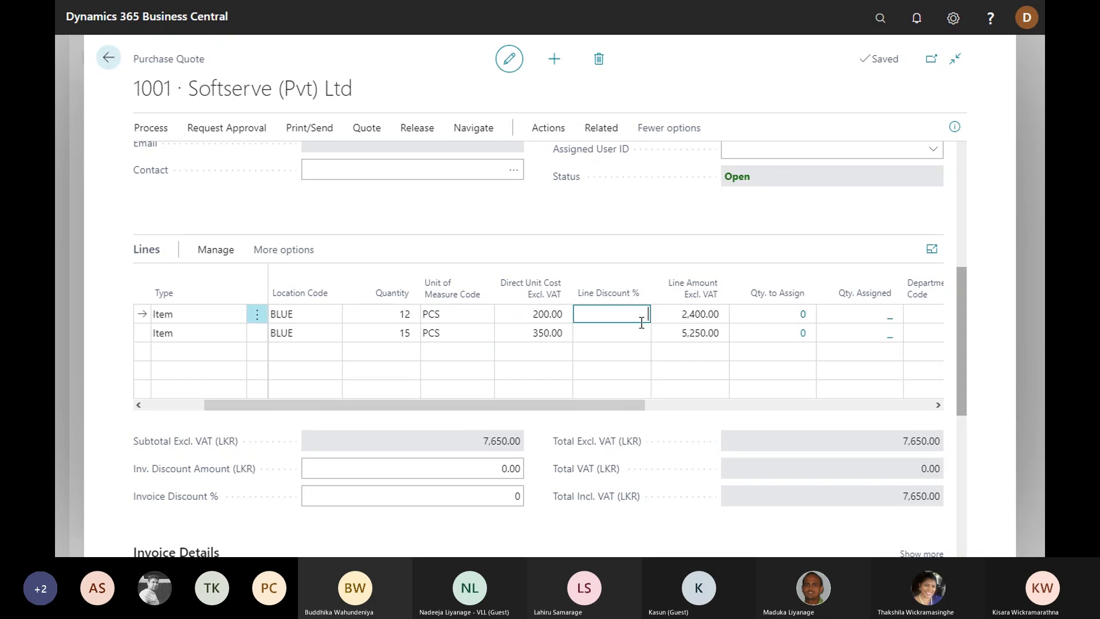
{"action": "scroll", "coordinate": [633, 323], "scroll_direction": "down", "scroll_amount": 2}
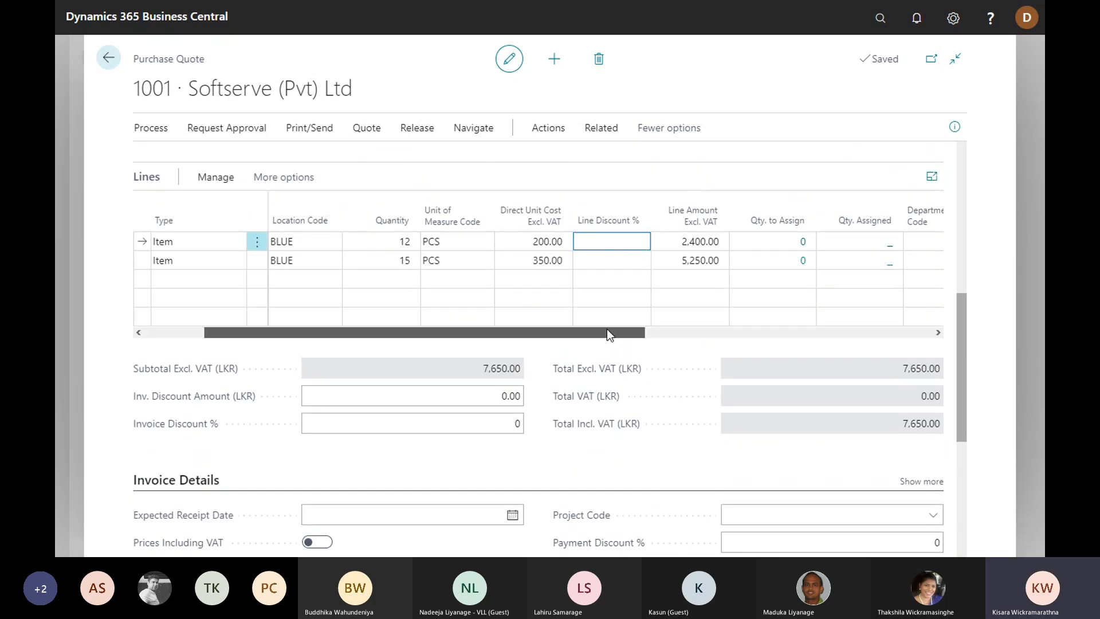
{"action": "left_click_drag", "start_coordinate": [606, 329], "coordinate": [582, 329]}
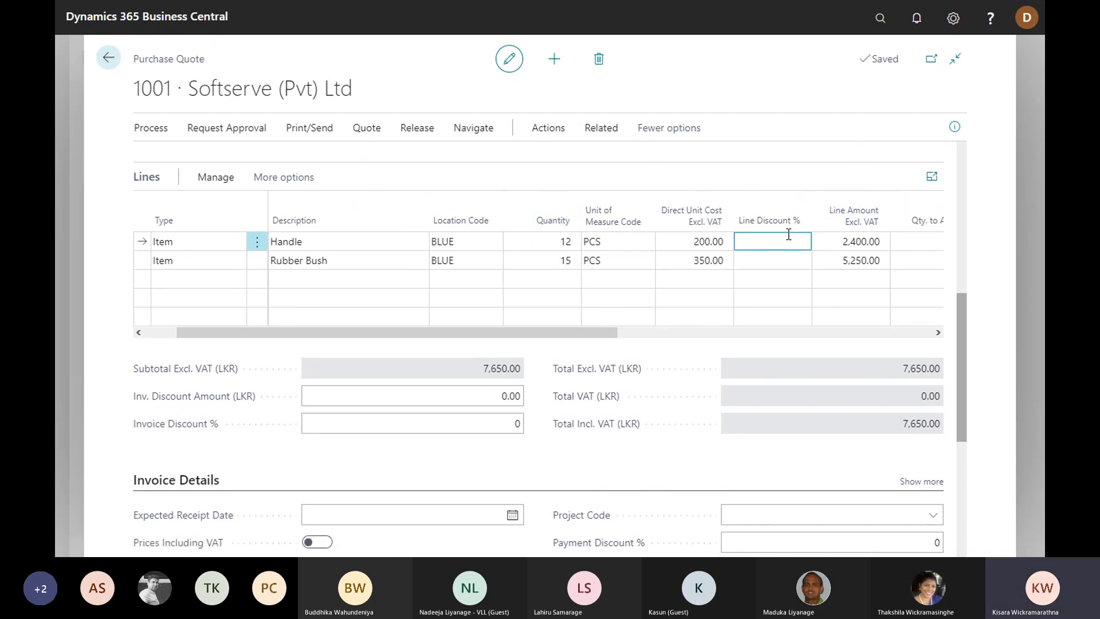
Step: Open archived version 1 of quote 1001 as a full card
{"action": "scroll", "coordinate": [603, 295], "scroll_direction": "up", "scroll_amount": 3}
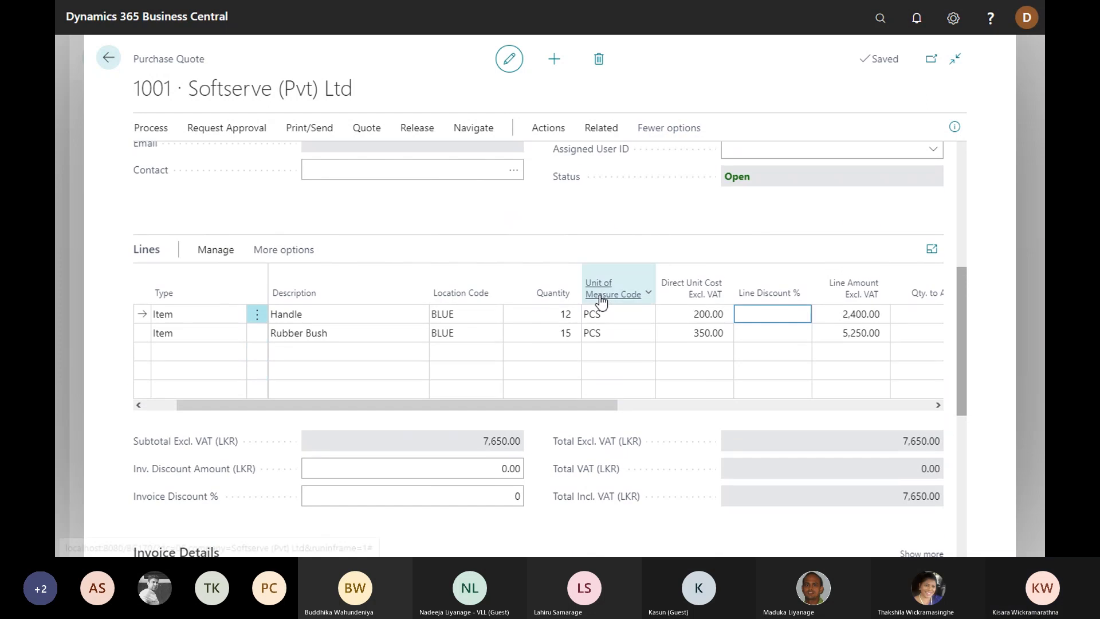
{"action": "scroll", "coordinate": [553, 282], "scroll_direction": "down", "scroll_amount": 1}
{"action": "scroll", "coordinate": [552, 283], "scroll_direction": "up", "scroll_amount": 3}
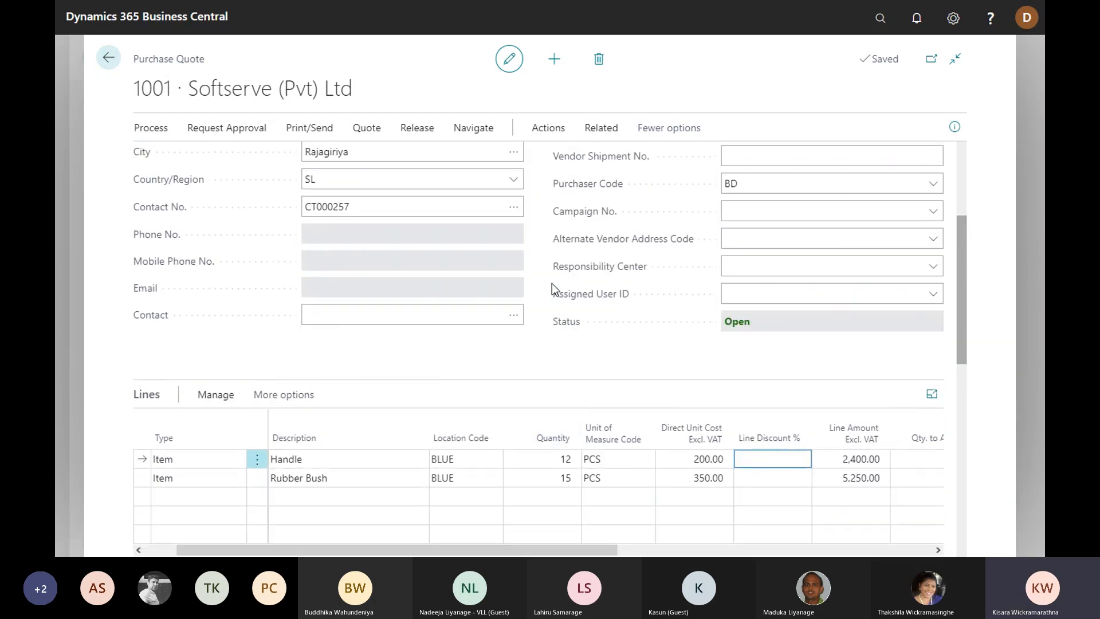
{"action": "scroll", "coordinate": [616, 396], "scroll_direction": "up", "scroll_amount": 3}
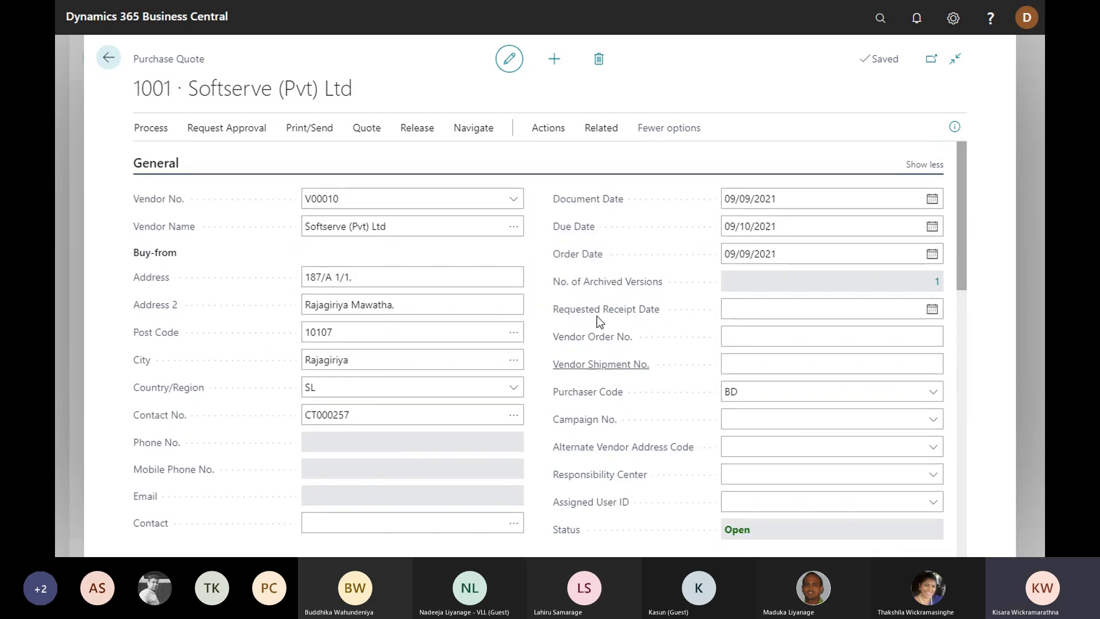
{"action": "mouse_move", "coordinate": [599, 285]}
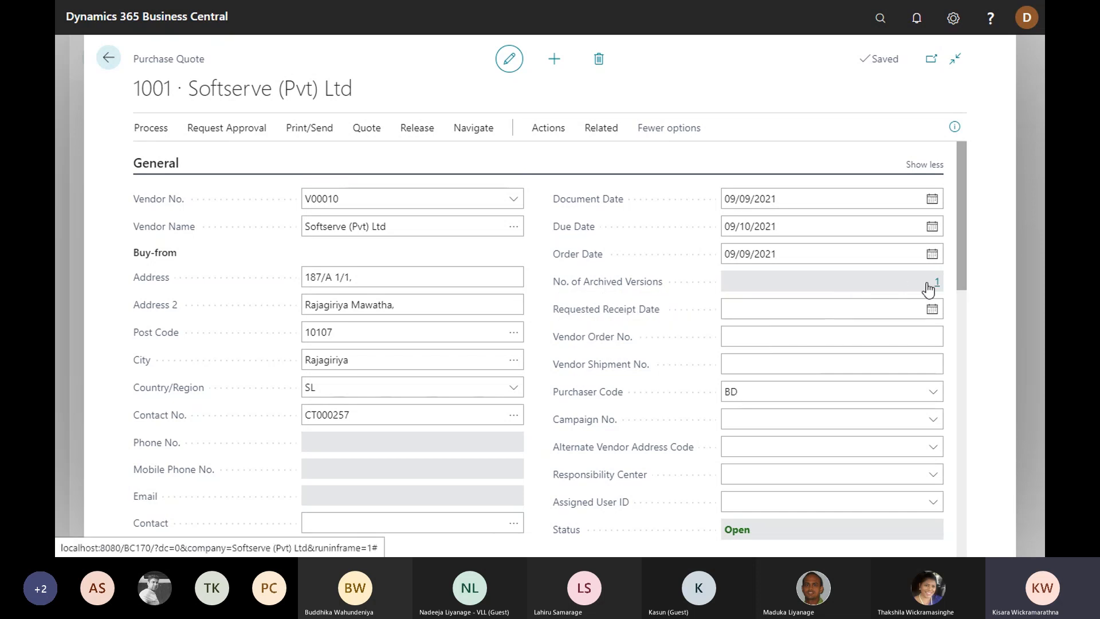
{"action": "left_click", "coordinate": [905, 340]}
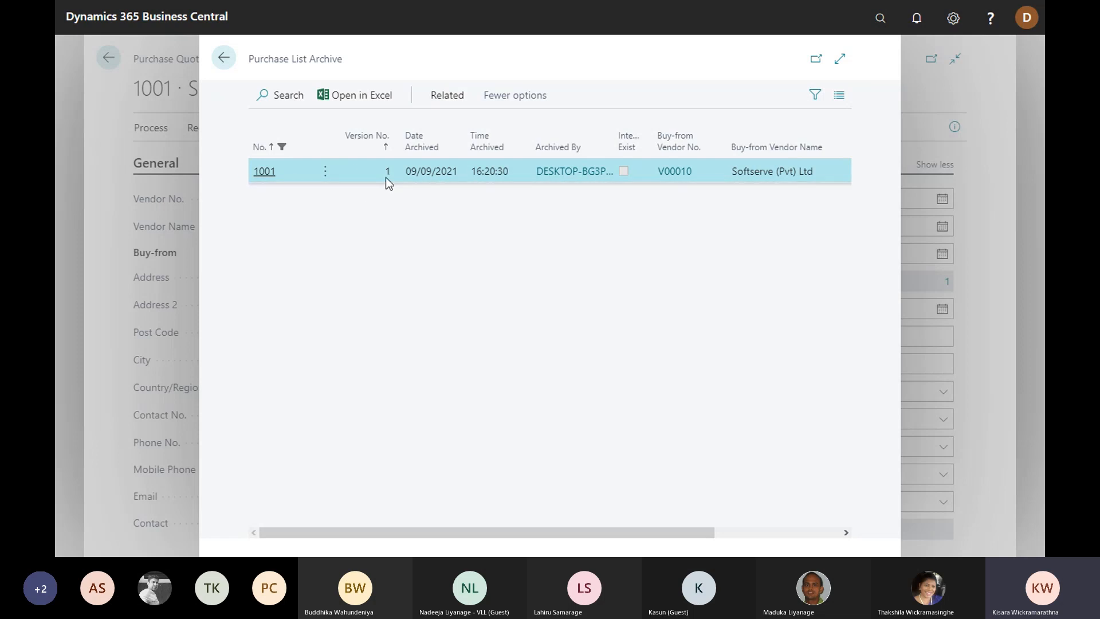
{"action": "left_click", "coordinate": [452, 102]}
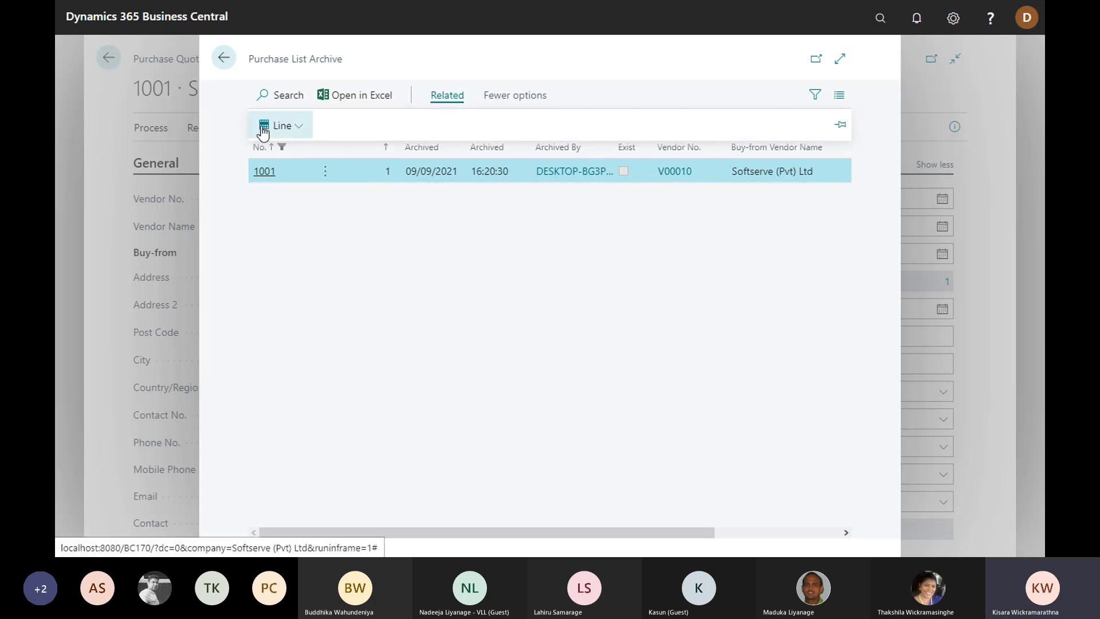
{"action": "left_click", "coordinate": [285, 127]}
{"action": "left_click", "coordinate": [278, 154]}
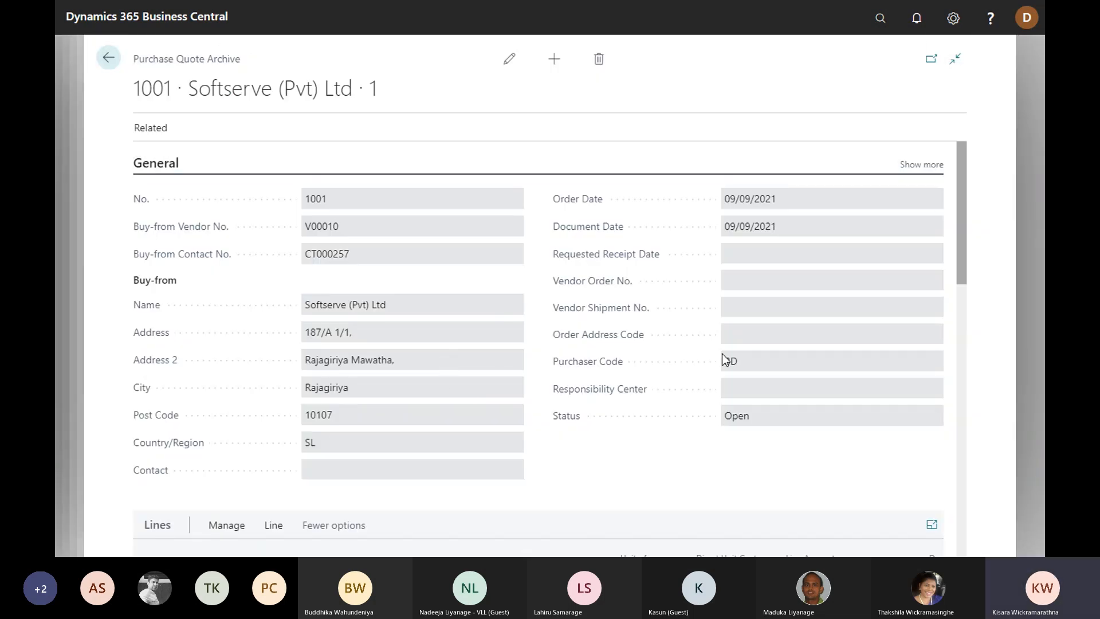
Step: Review the archived Handle line at 10 units with 10% discount, then return to the live quote
{"action": "scroll", "coordinate": [723, 338], "scroll_direction": "down", "scroll_amount": 3}
{"action": "scroll", "coordinate": [723, 332], "scroll_direction": "down", "scroll_amount": 3}
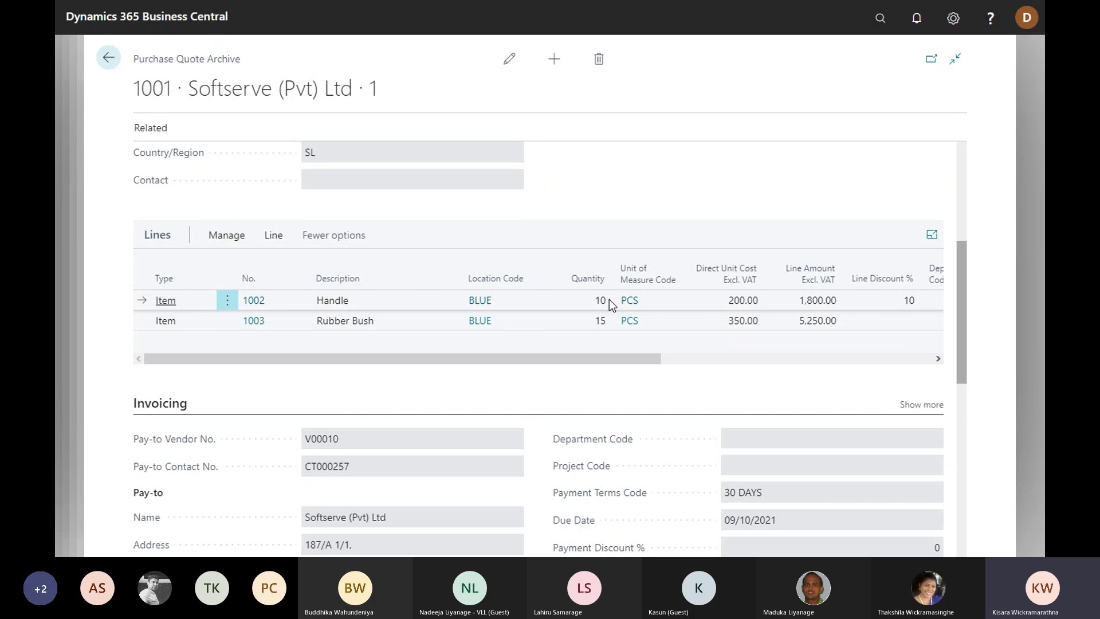
{"action": "left_click", "coordinate": [108, 59]}
{"action": "left_click", "coordinate": [228, 55]}
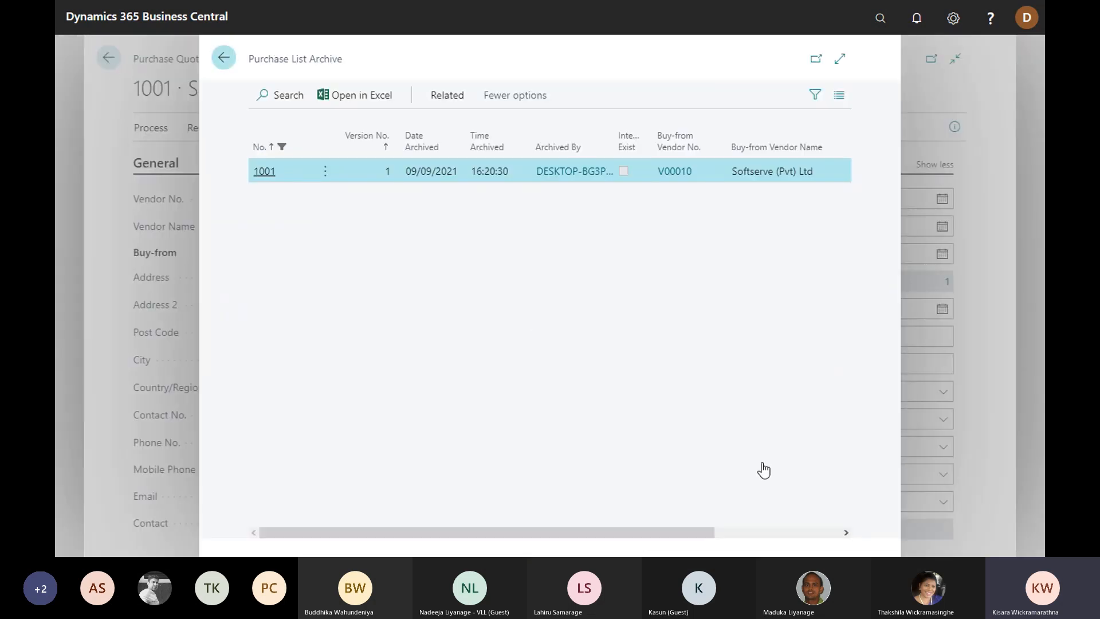
{"action": "scroll", "coordinate": [656, 425], "scroll_direction": "down", "scroll_amount": 6}
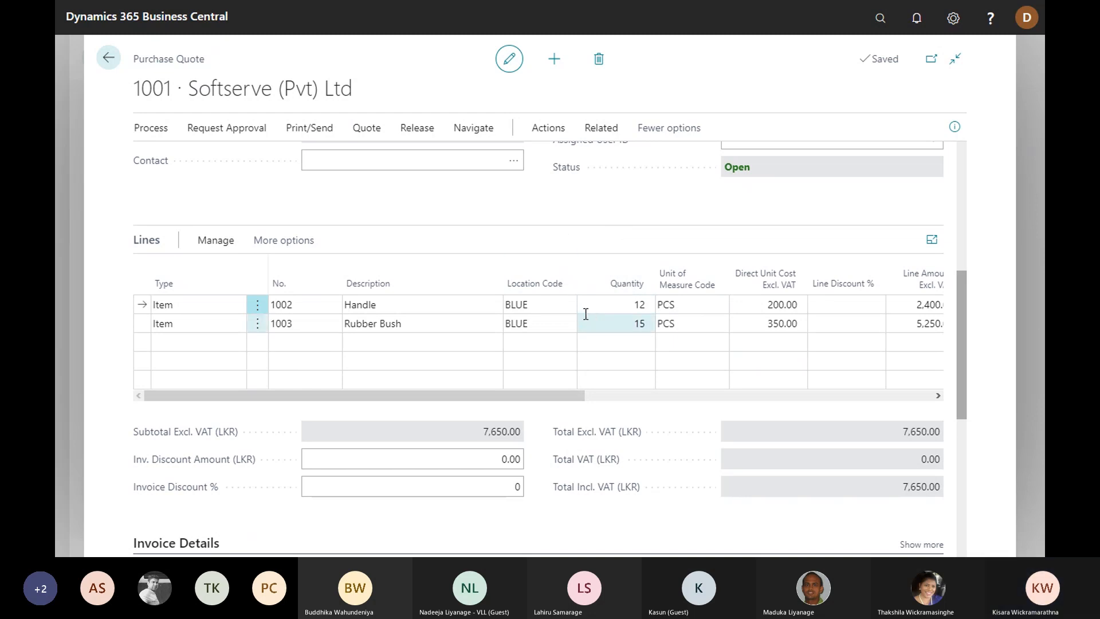
{"action": "scroll", "coordinate": [498, 232], "scroll_direction": "up", "scroll_amount": 1}
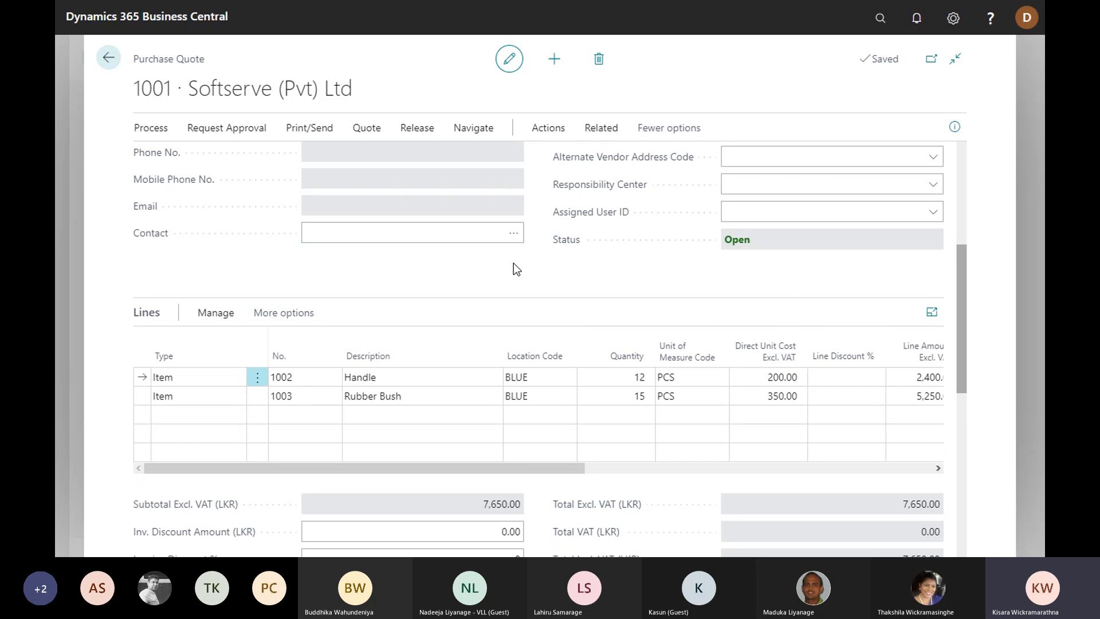
{"action": "scroll", "coordinate": [500, 271], "scroll_direction": "up", "scroll_amount": 1}
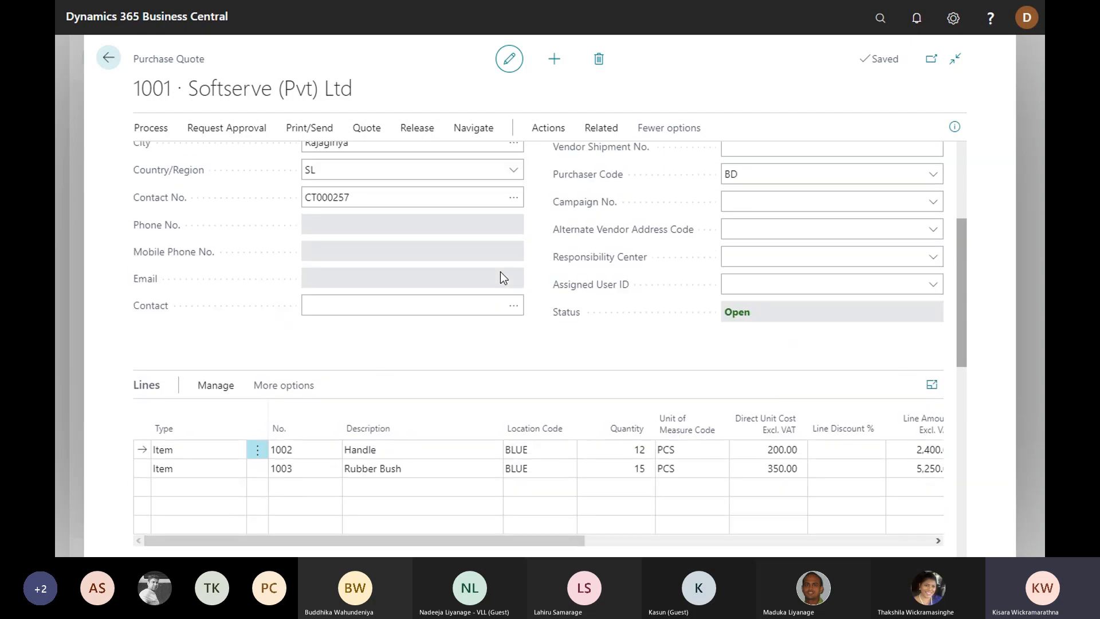
{"action": "scroll", "coordinate": [496, 295], "scroll_direction": "up", "scroll_amount": 1}
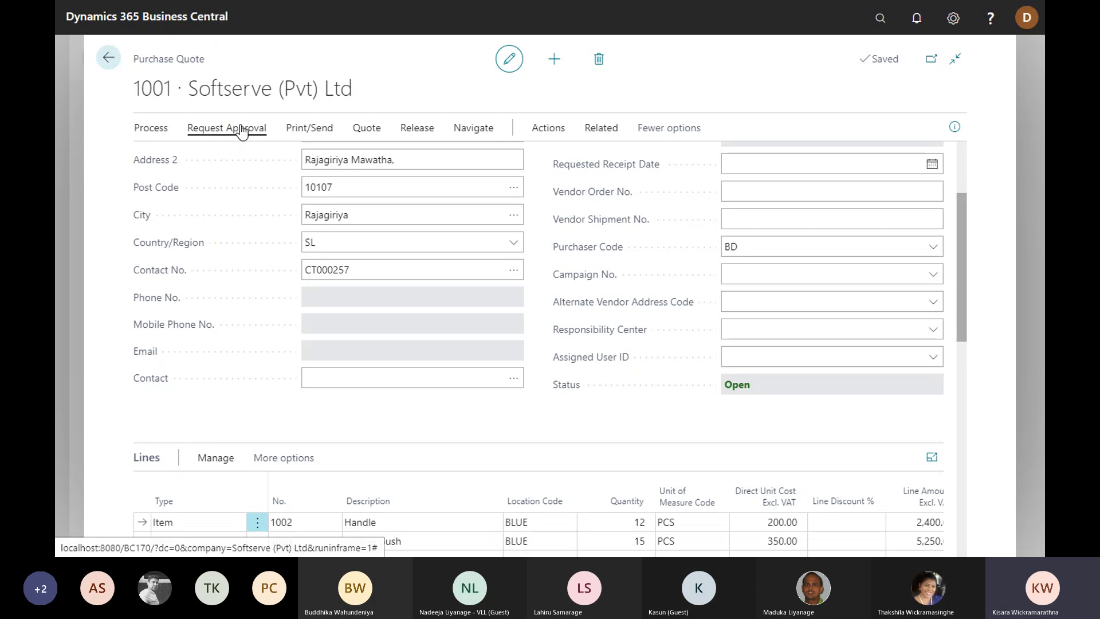
{"action": "left_click", "coordinate": [242, 131]}
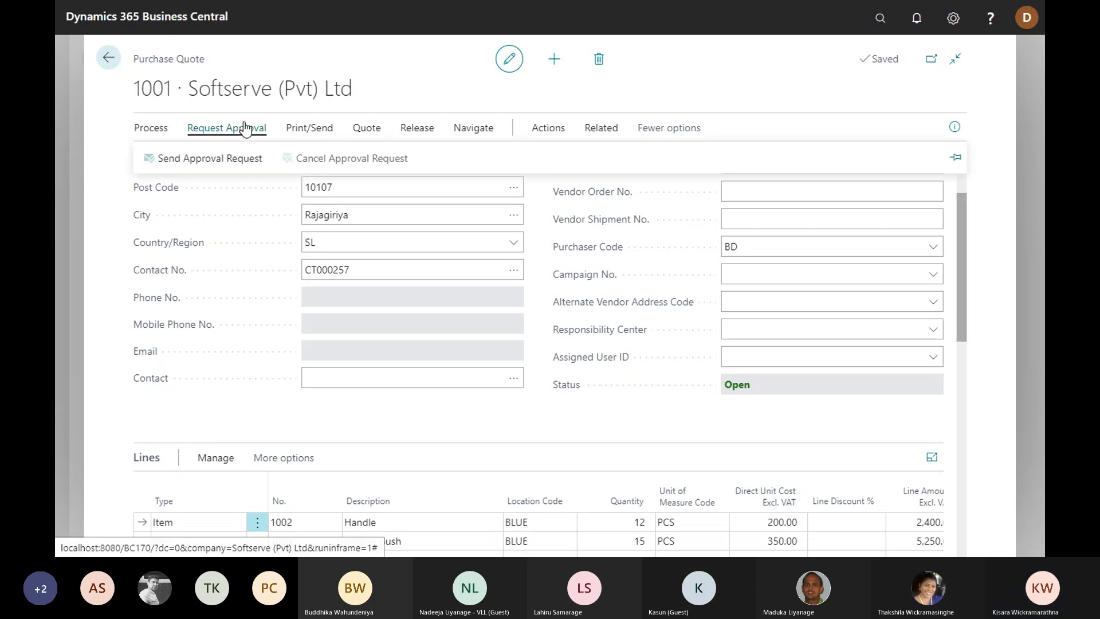
{"action": "left_click", "coordinate": [235, 169]}
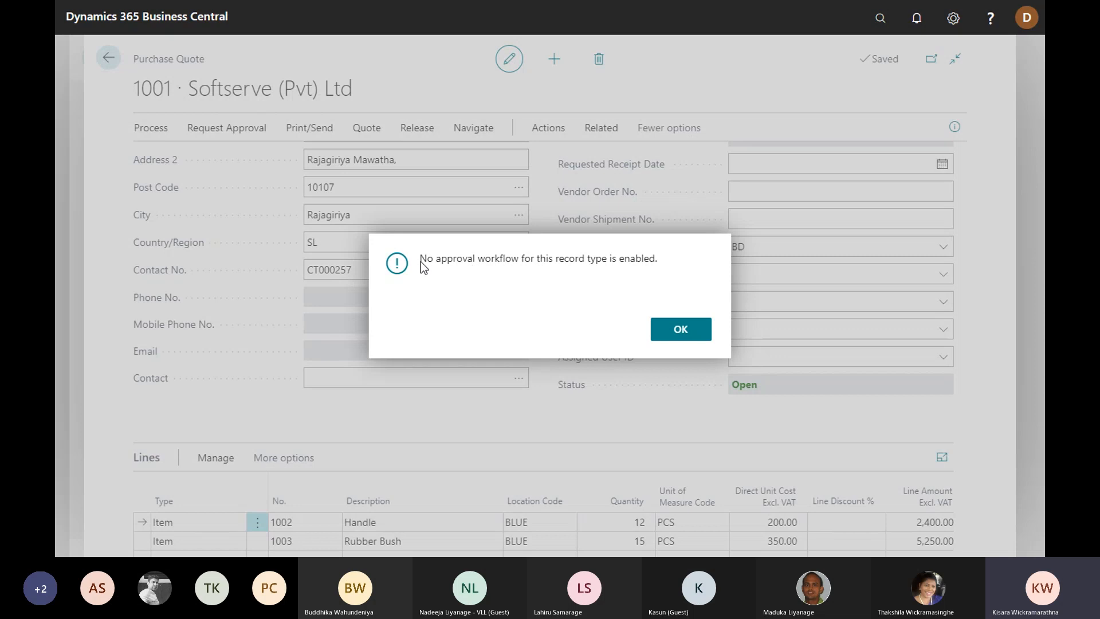
{"action": "left_click", "coordinate": [693, 329]}
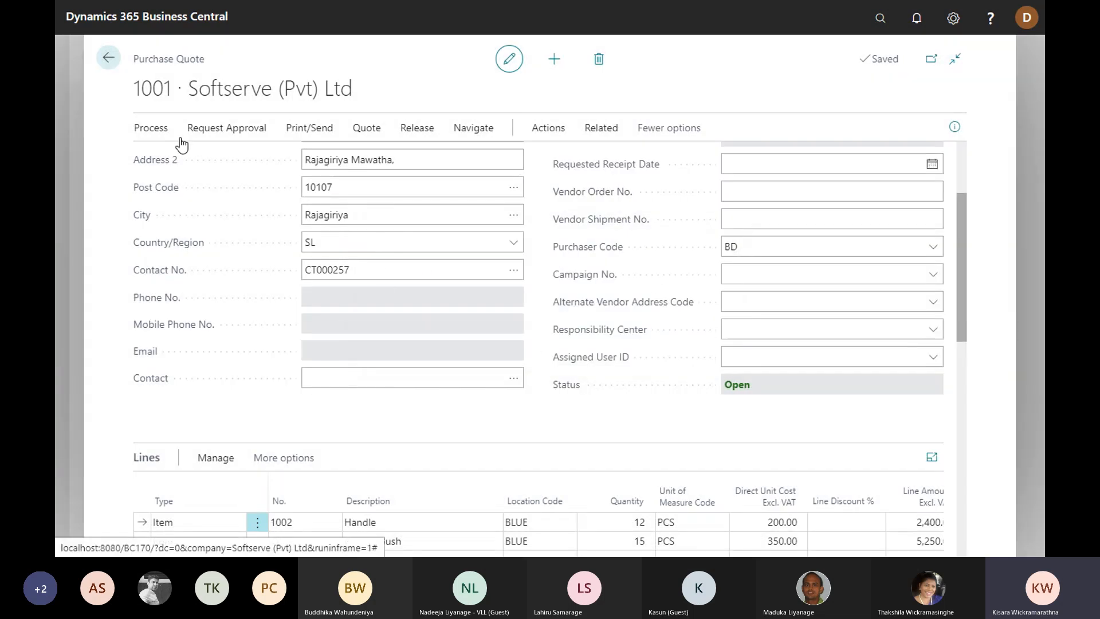
{"action": "scroll", "coordinate": [474, 327], "scroll_direction": "down", "scroll_amount": 5}
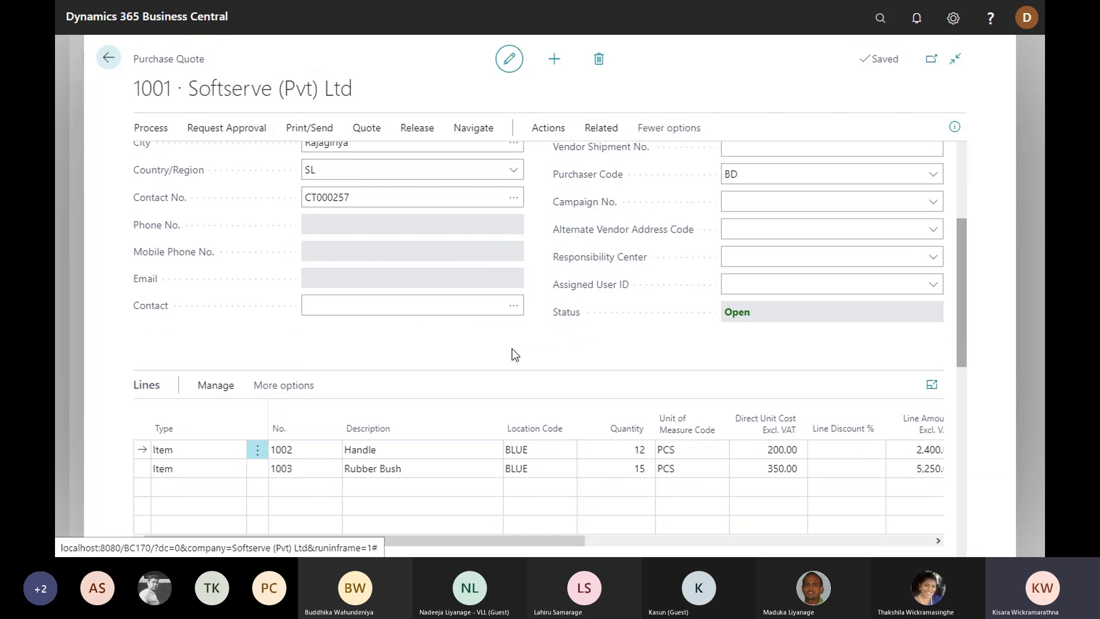
{"action": "scroll", "coordinate": [467, 355], "scroll_direction": "up", "scroll_amount": 3}
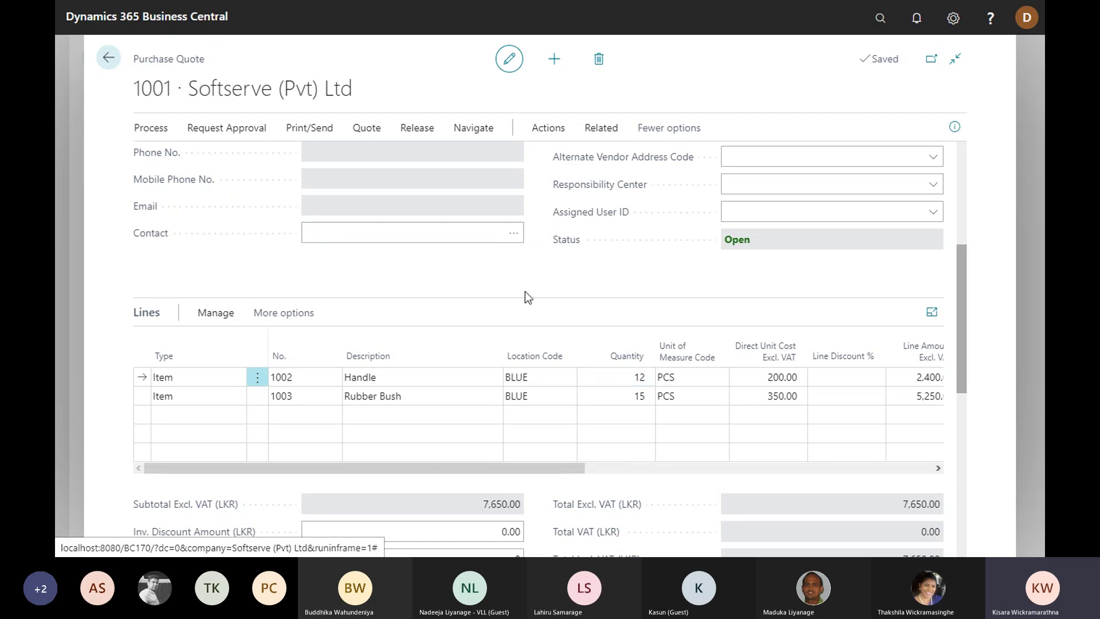
{"action": "scroll", "coordinate": [421, 292], "scroll_direction": "up", "scroll_amount": 2}
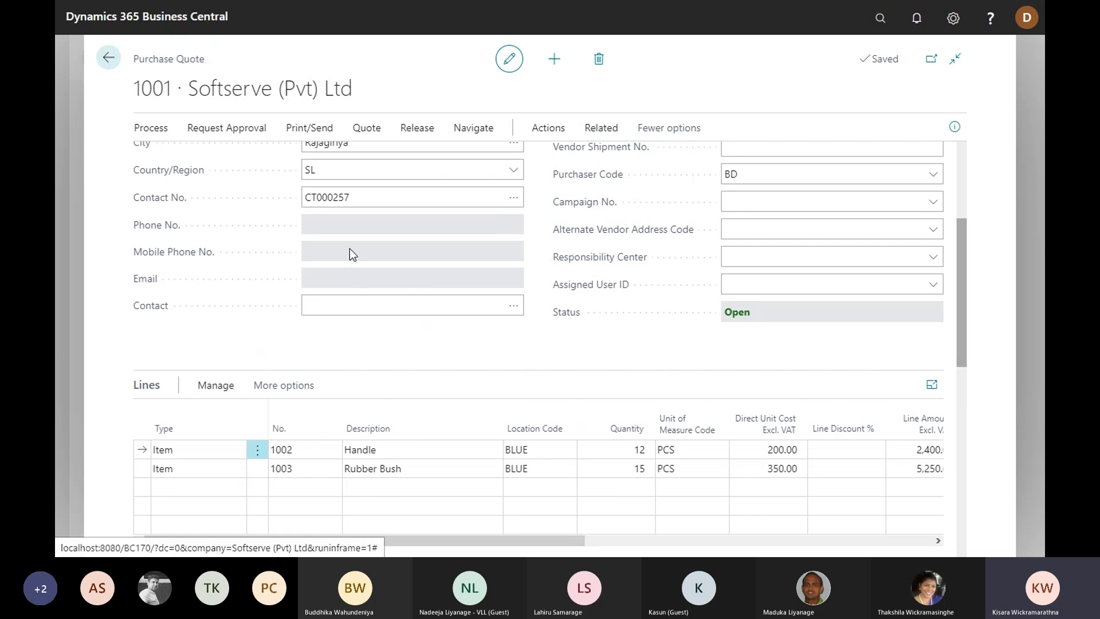
{"action": "scroll", "coordinate": [403, 266], "scroll_direction": "up", "scroll_amount": 5}
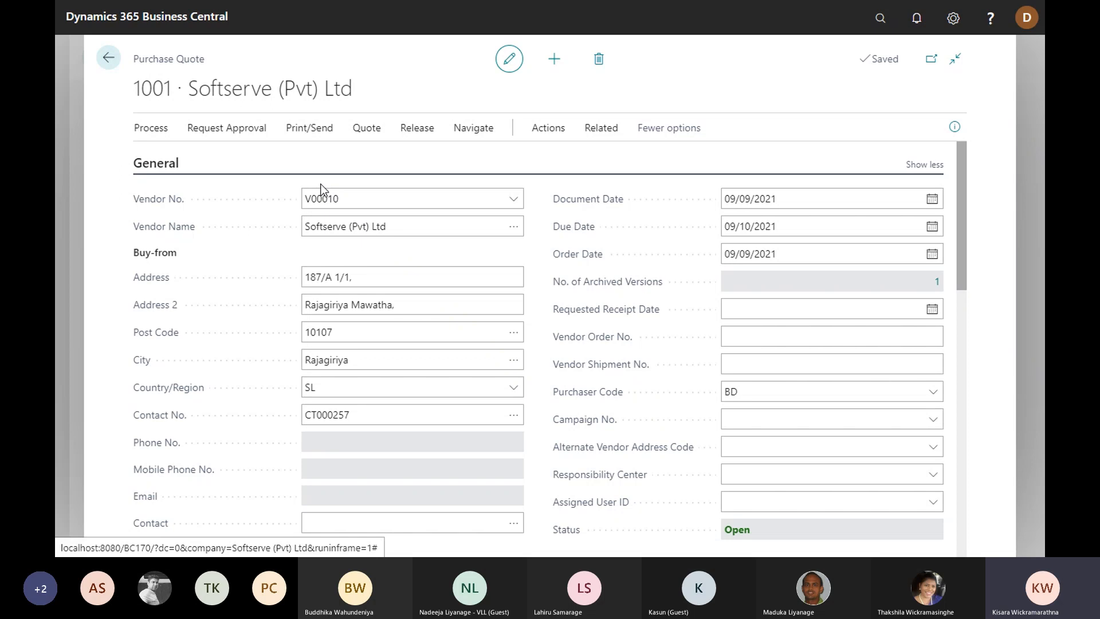
Step: Convert quote 1001 into purchase order 106025 with Make Order, without opening the new order
{"action": "left_click", "coordinate": [149, 133]}
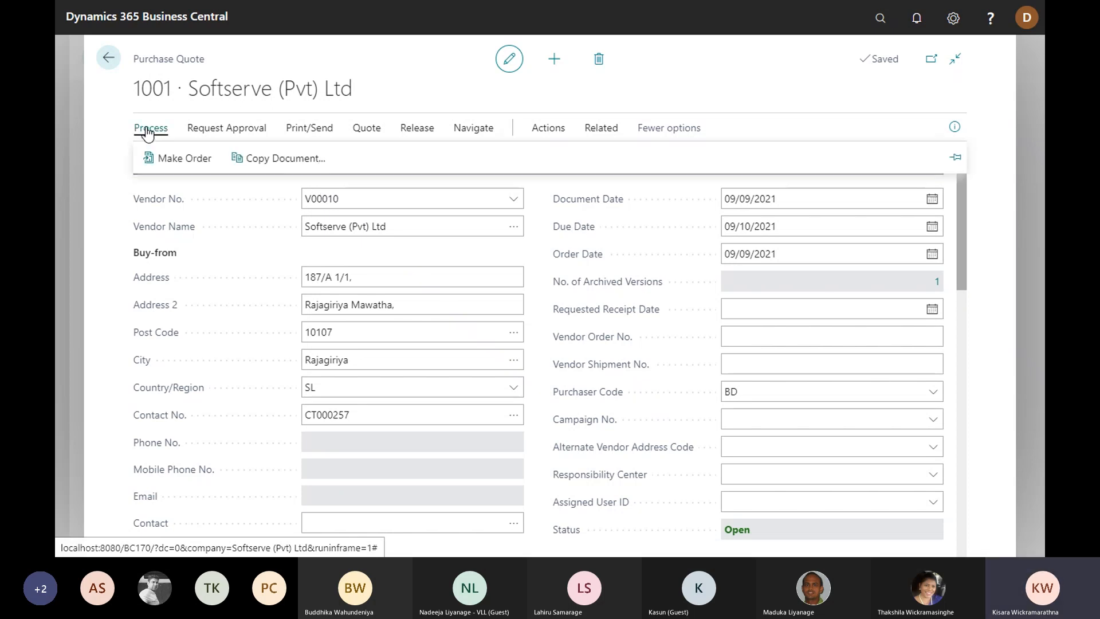
{"action": "left_click", "coordinate": [173, 162]}
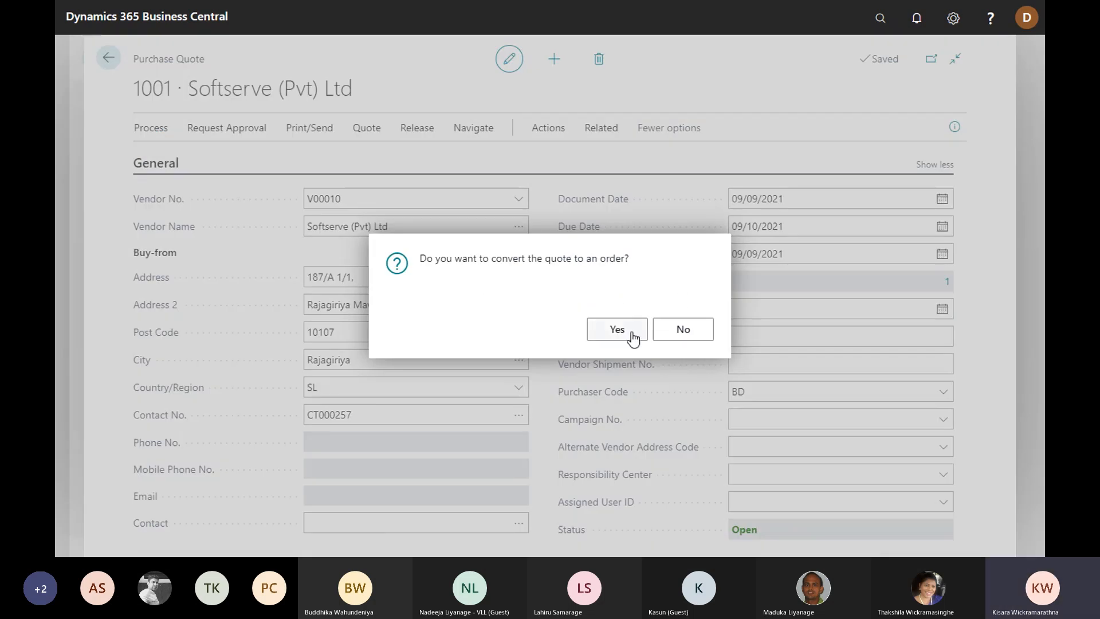
{"action": "left_click", "coordinate": [611, 334]}
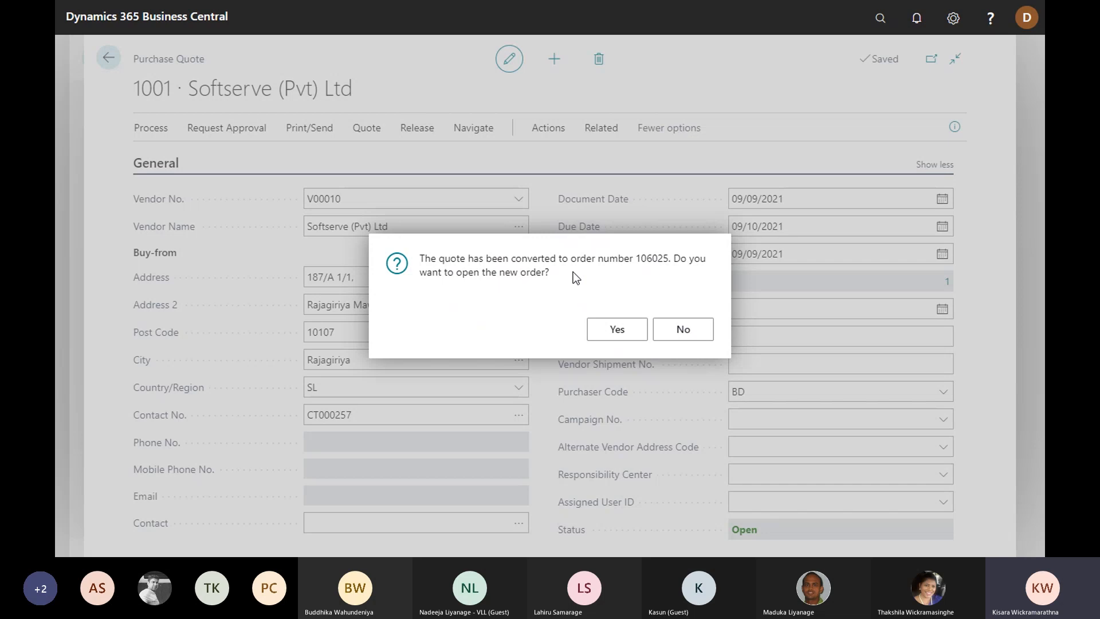
{"action": "left_click", "coordinate": [683, 328]}
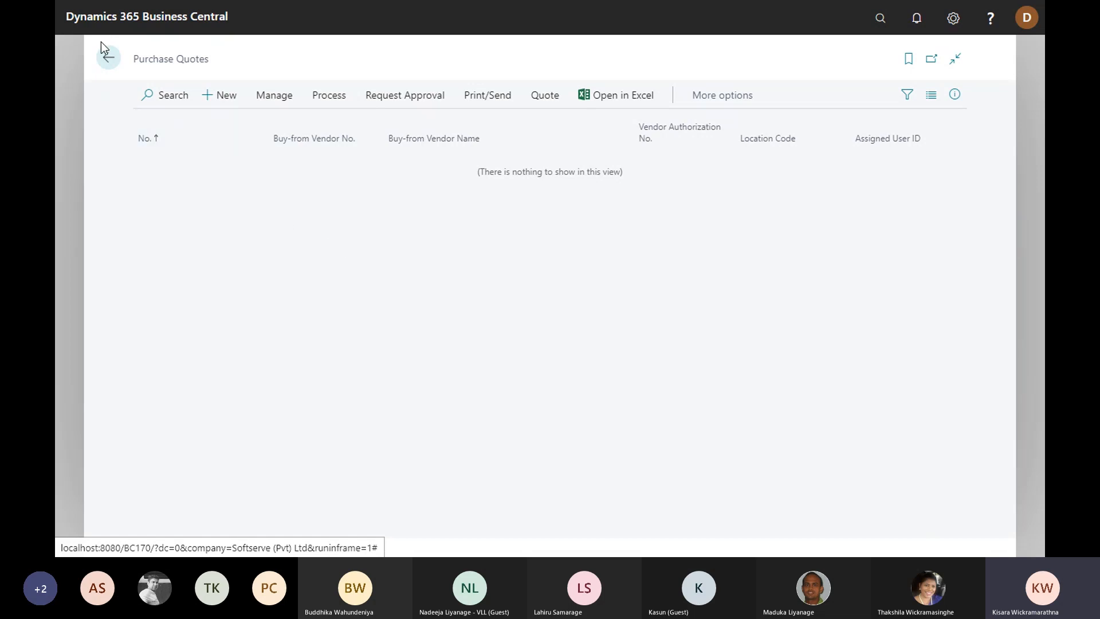
Step: Search 'purchase or' from the home page to reach Purchase Orders and open order 106025
{"action": "left_click", "coordinate": [107, 61]}
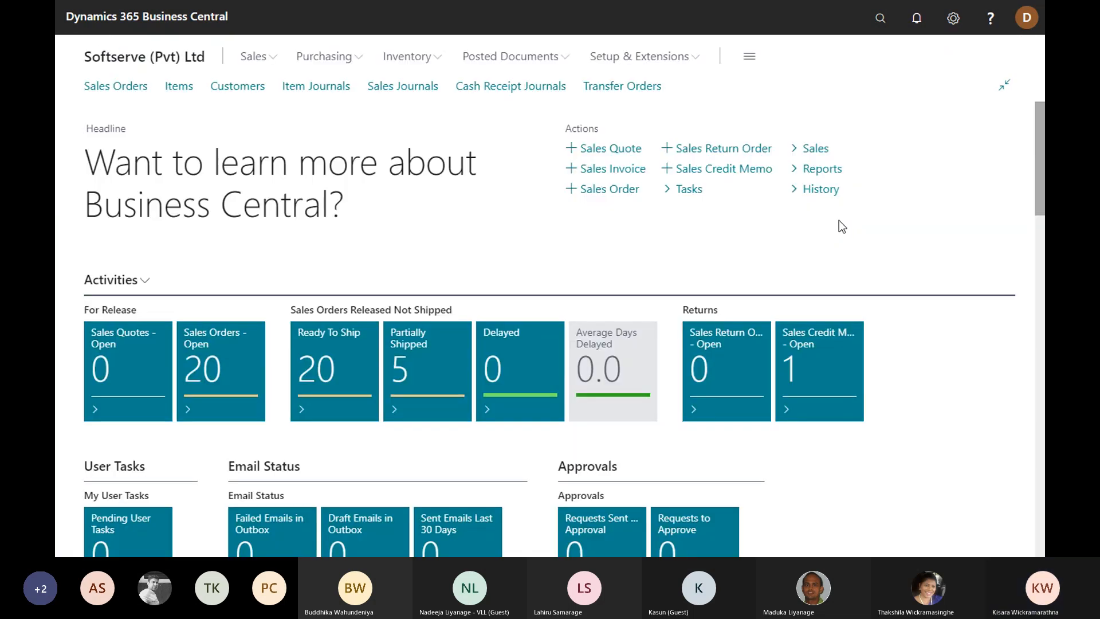
{"action": "left_click", "coordinate": [880, 18]}
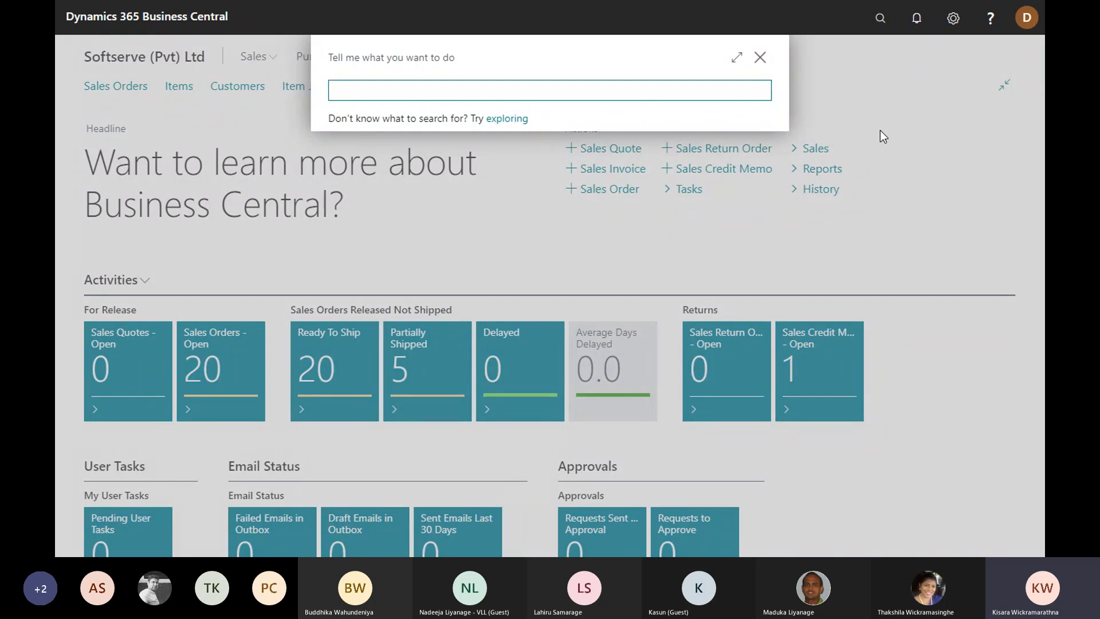
{"action": "type", "text": "purchase"}
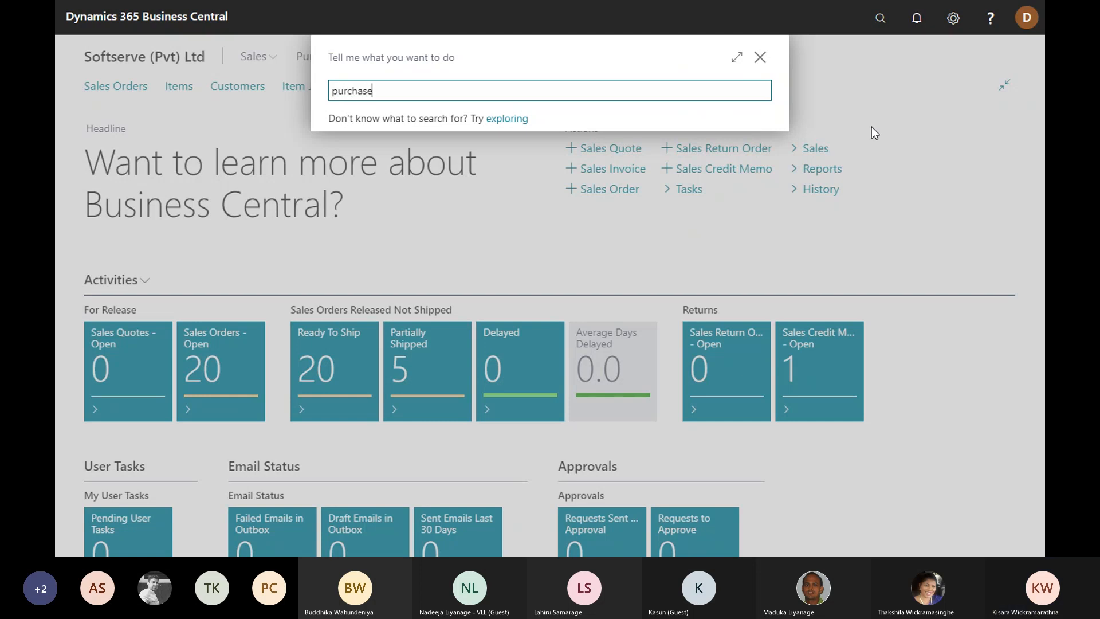
{"action": "type", "text": " or"}
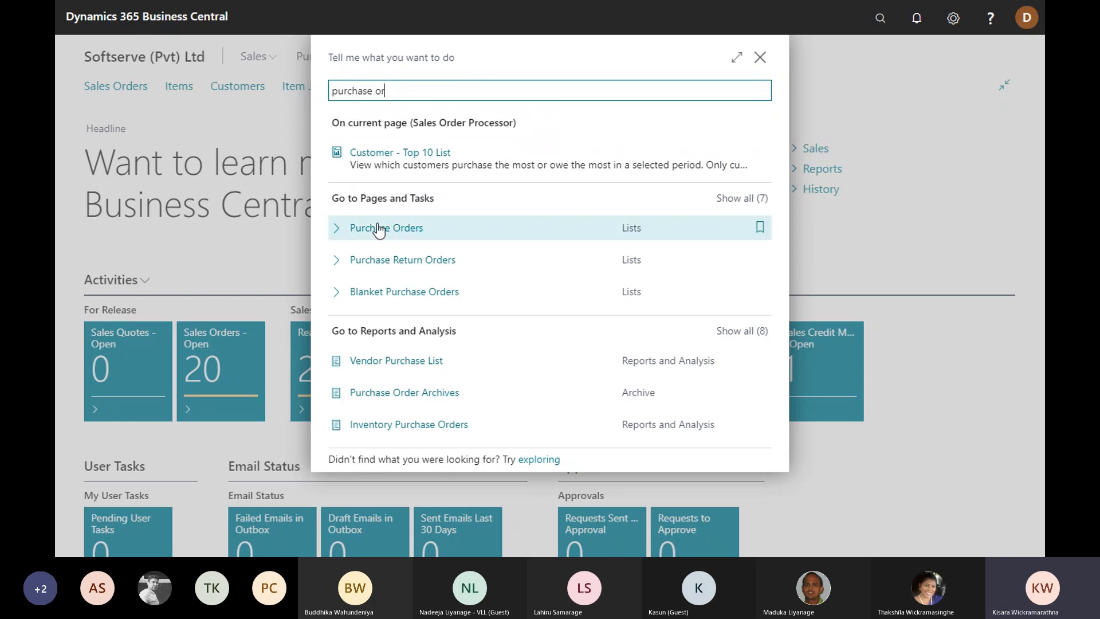
{"action": "left_click", "coordinate": [378, 228]}
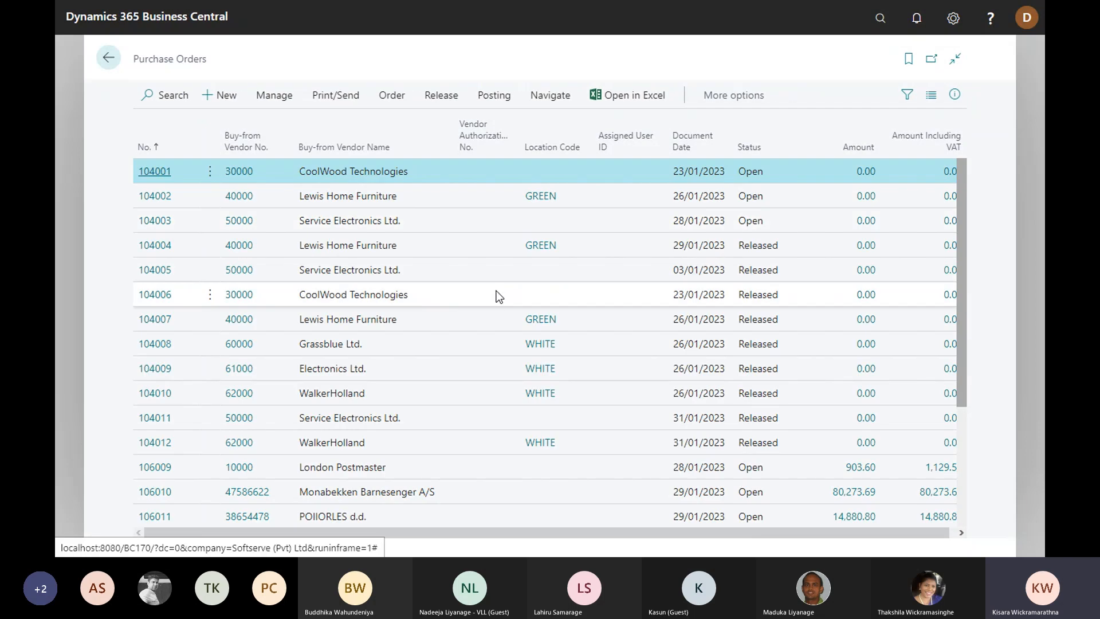
{"action": "scroll", "coordinate": [664, 232], "scroll_direction": "down", "scroll_amount": 3}
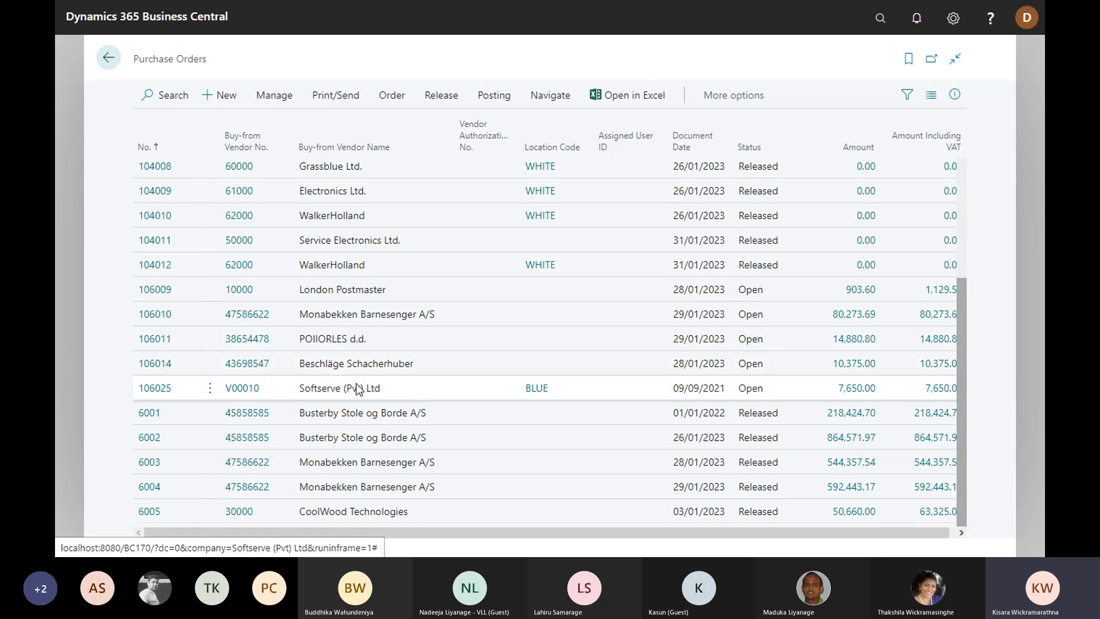
{"action": "left_click", "coordinate": [165, 390]}
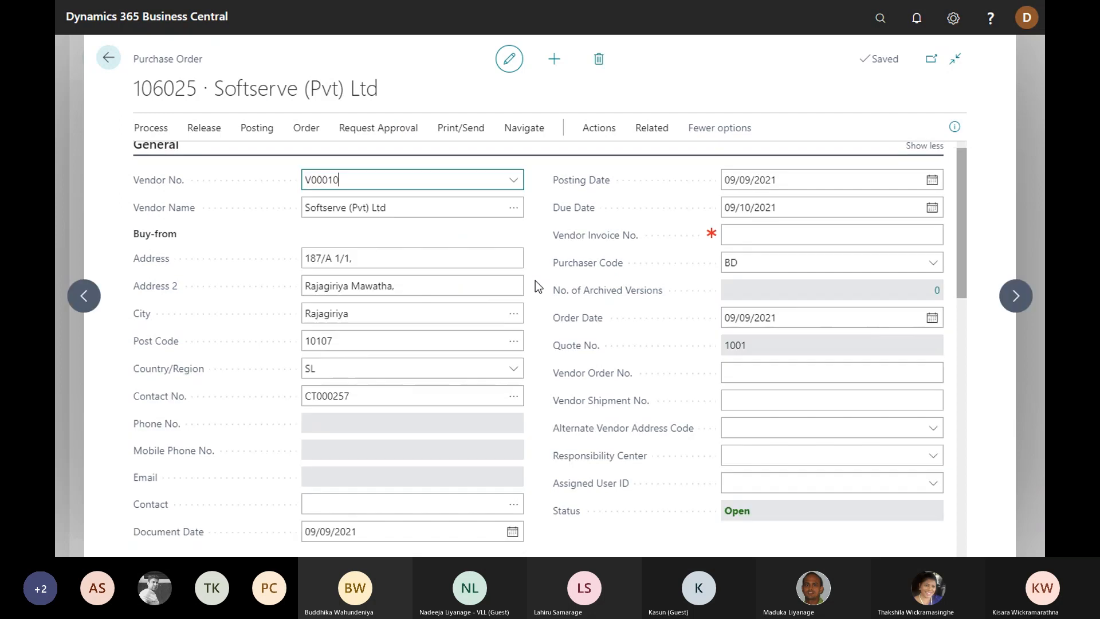
{"action": "scroll", "coordinate": [531, 281], "scroll_direction": "down", "scroll_amount": 1}
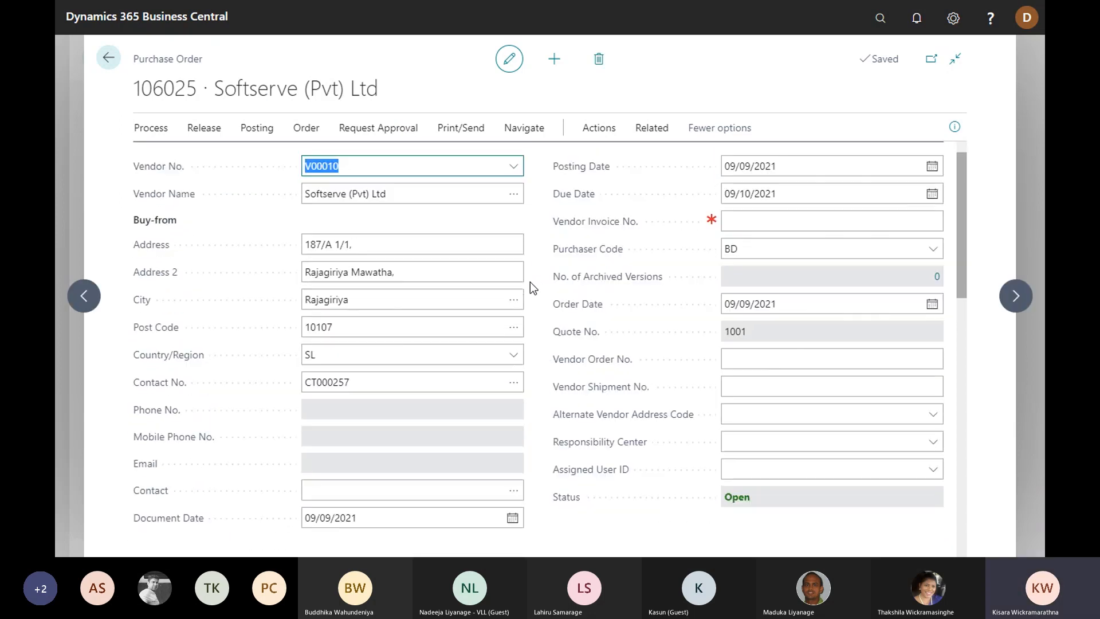
{"action": "scroll", "coordinate": [530, 282], "scroll_direction": "up", "scroll_amount": 1}
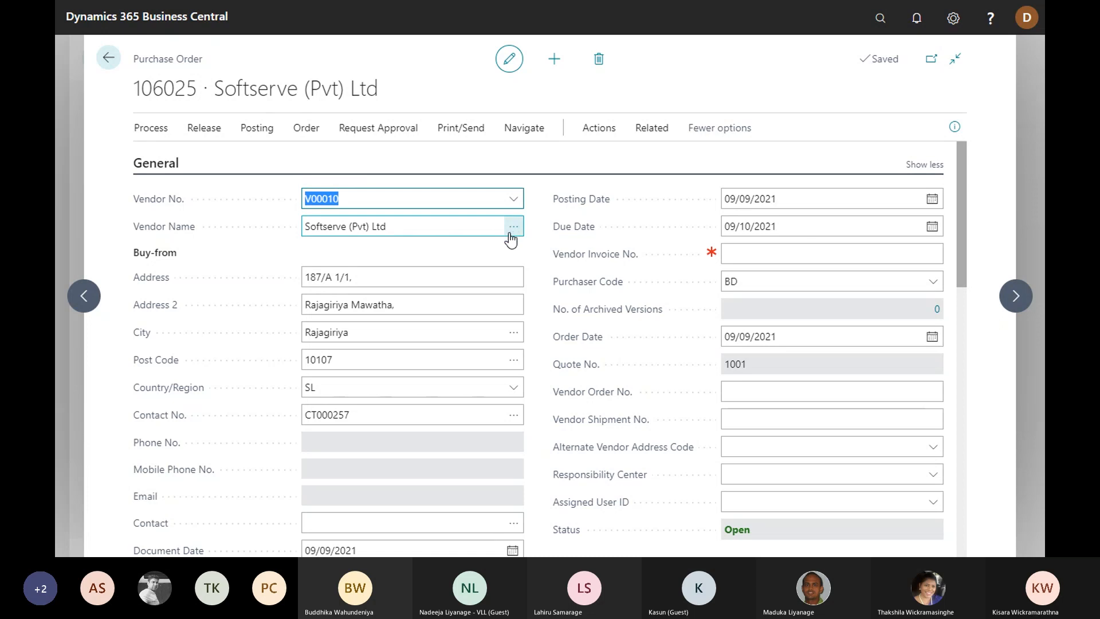
{"action": "scroll", "coordinate": [509, 240], "scroll_direction": "down", "scroll_amount": 1}
{"action": "scroll", "coordinate": [573, 252], "scroll_direction": "up", "scroll_amount": 1}
{"action": "left_click", "coordinate": [776, 254]}
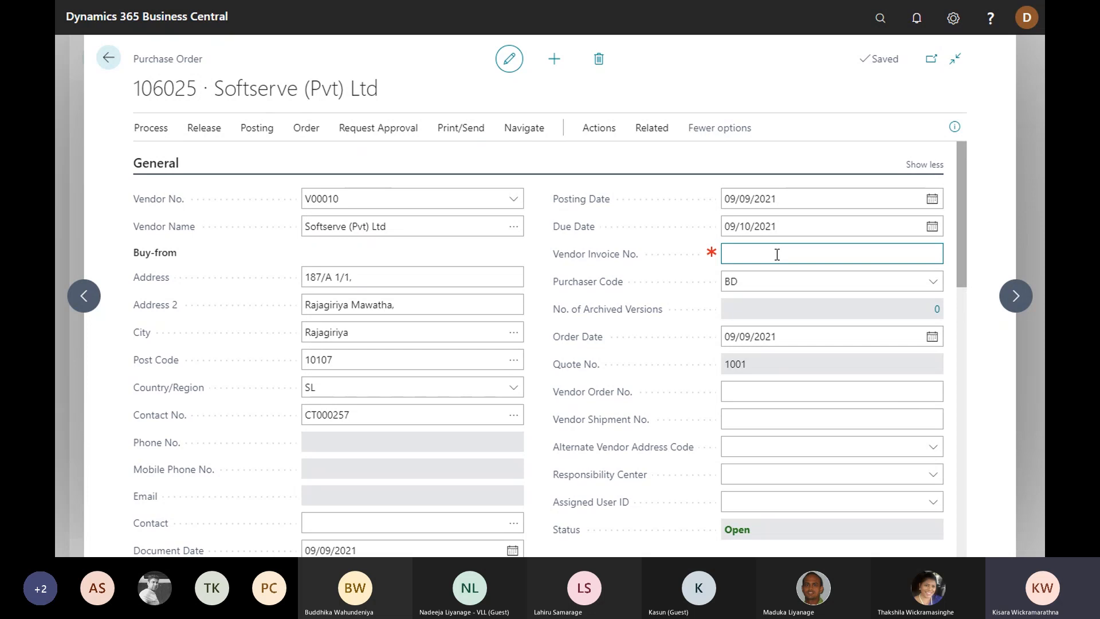
{"action": "type", "text": "4556-1"}
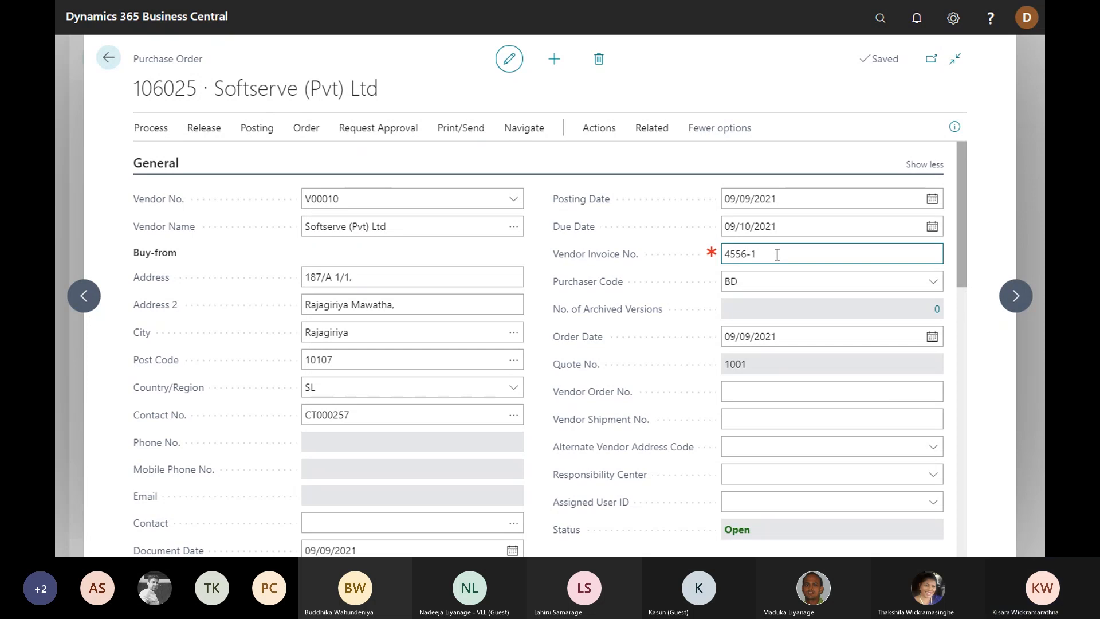
{"action": "key", "text": "Tab"}
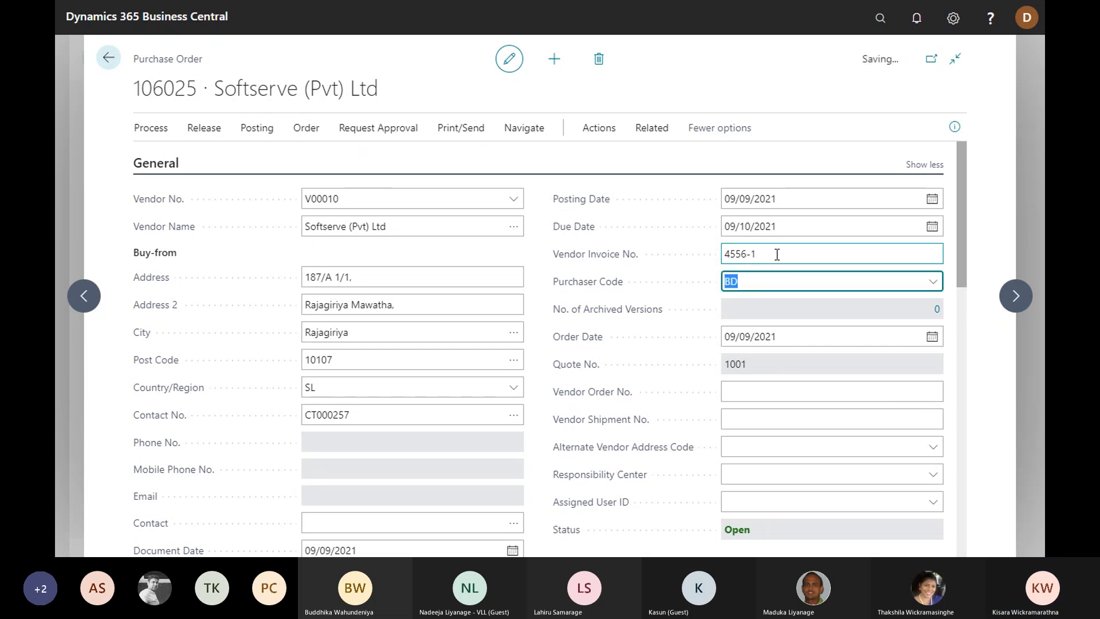
{"action": "scroll", "coordinate": [488, 218], "scroll_direction": "down", "scroll_amount": 8}
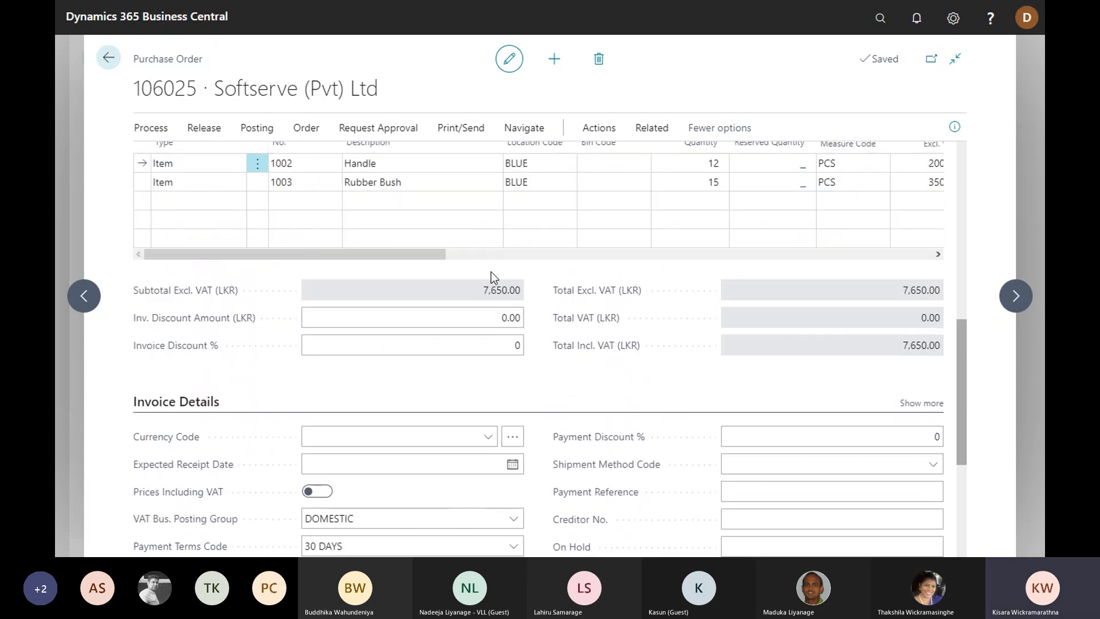
{"action": "scroll", "coordinate": [490, 274], "scroll_direction": "down", "scroll_amount": 3}
{"action": "scroll", "coordinate": [486, 275], "scroll_direction": "up", "scroll_amount": 10}
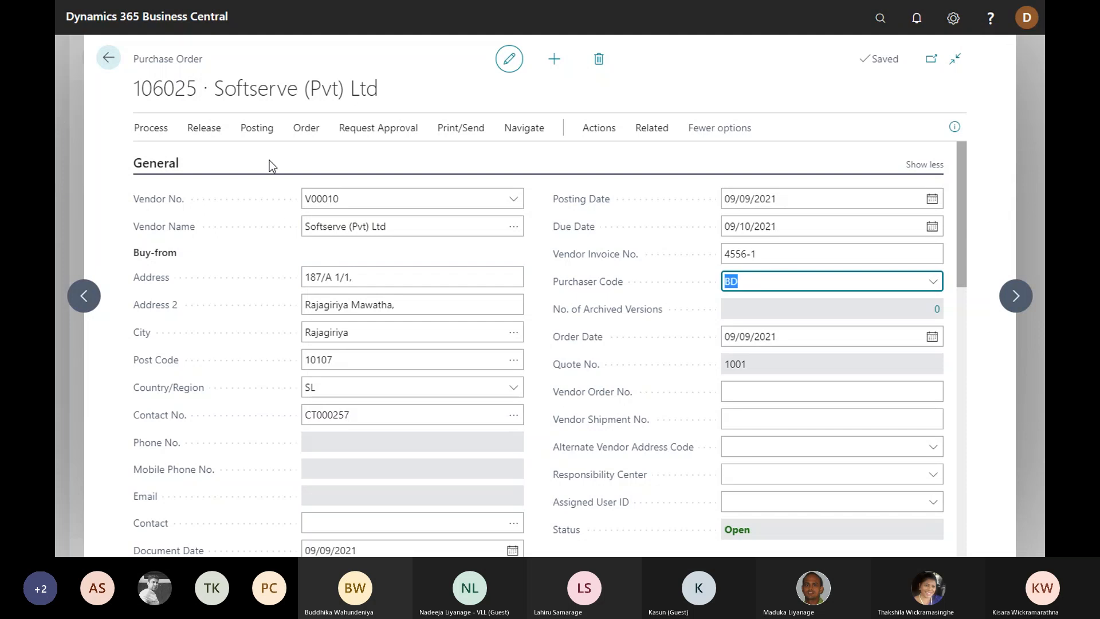
{"action": "scroll", "coordinate": [373, 287], "scroll_direction": "down", "scroll_amount": 2}
{"action": "scroll", "coordinate": [374, 288], "scroll_direction": "up", "scroll_amount": 1}
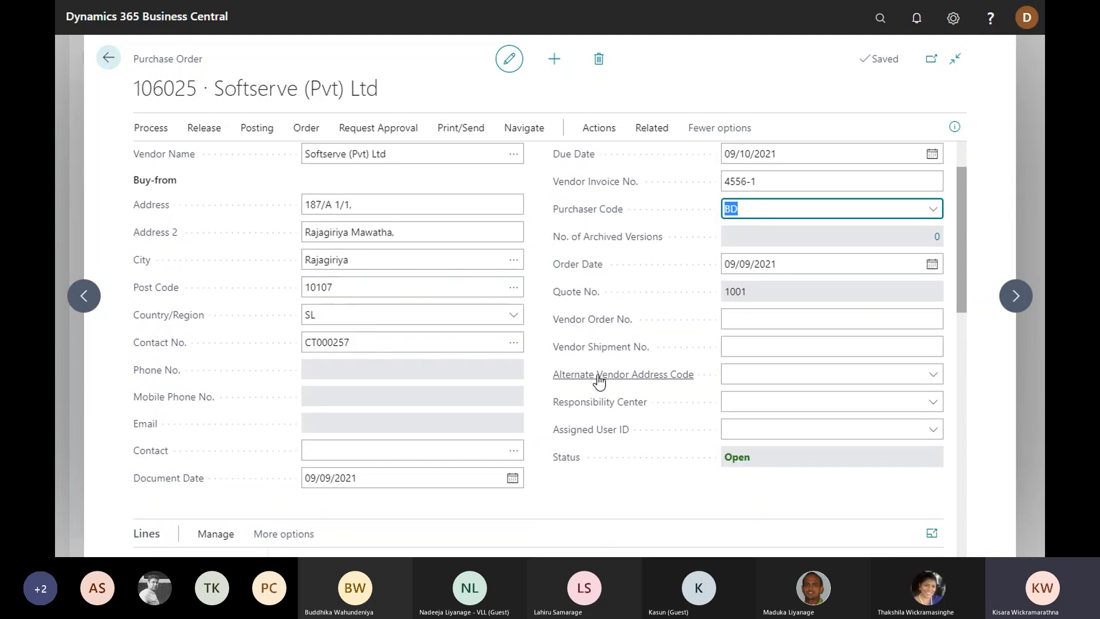
{"action": "mouse_move", "coordinate": [600, 381]}
{"action": "scroll", "coordinate": [629, 300], "scroll_direction": "down", "scroll_amount": 1}
{"action": "scroll", "coordinate": [641, 320], "scroll_direction": "up", "scroll_amount": 2}
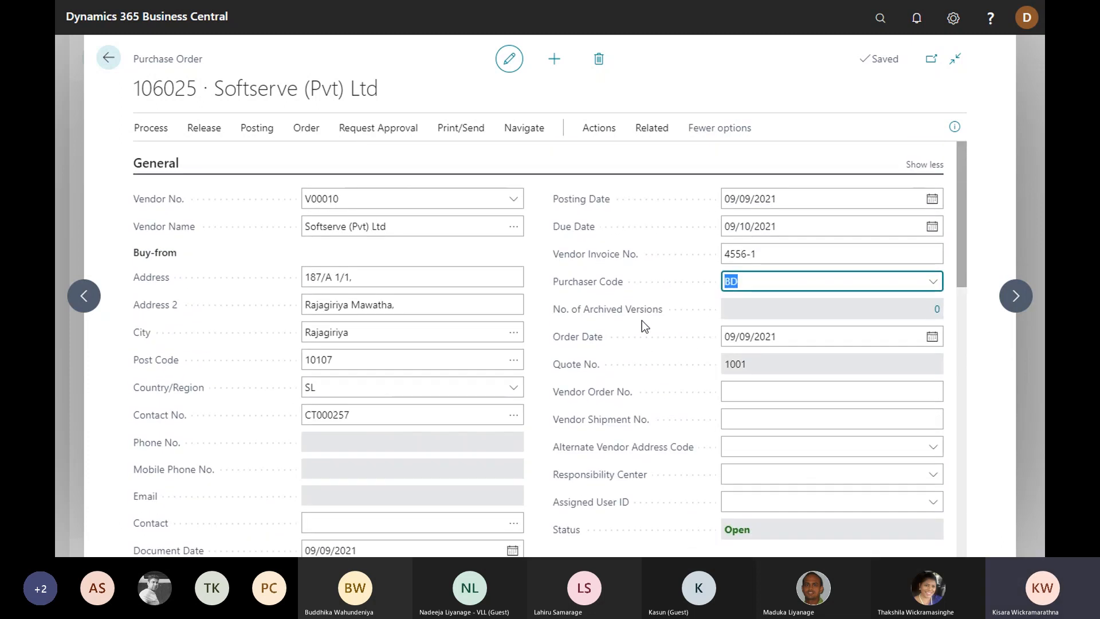
{"action": "scroll", "coordinate": [641, 321], "scroll_direction": "down", "scroll_amount": 2}
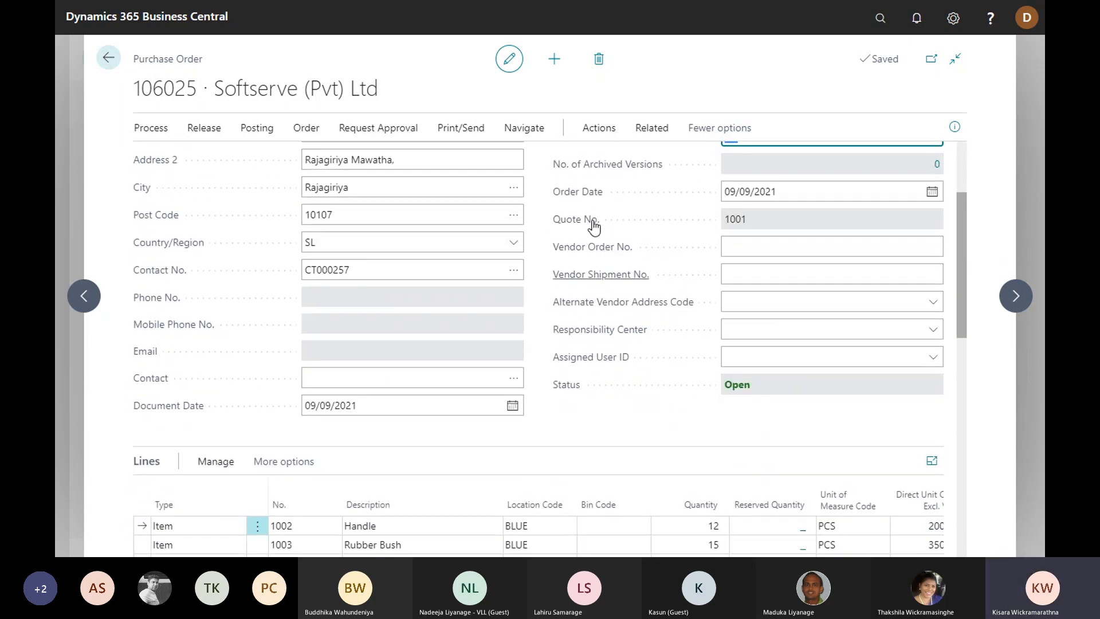
{"action": "scroll", "coordinate": [687, 243], "scroll_direction": "down", "scroll_amount": 7}
{"action": "scroll", "coordinate": [549, 296], "scroll_direction": "down", "scroll_amount": 3}
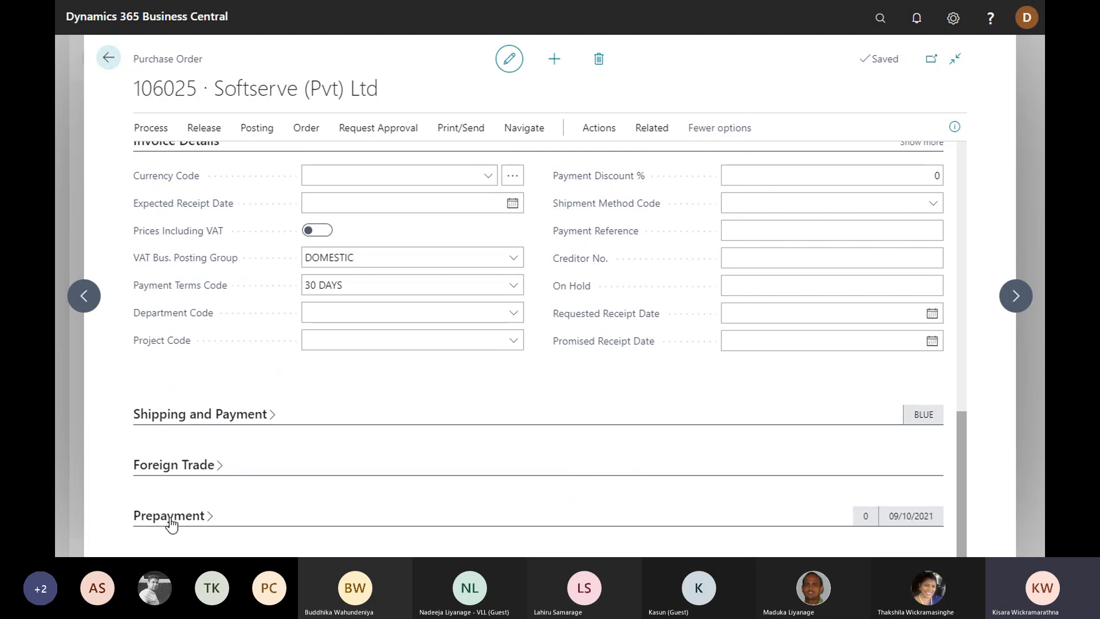
{"action": "left_click", "coordinate": [329, 479]}
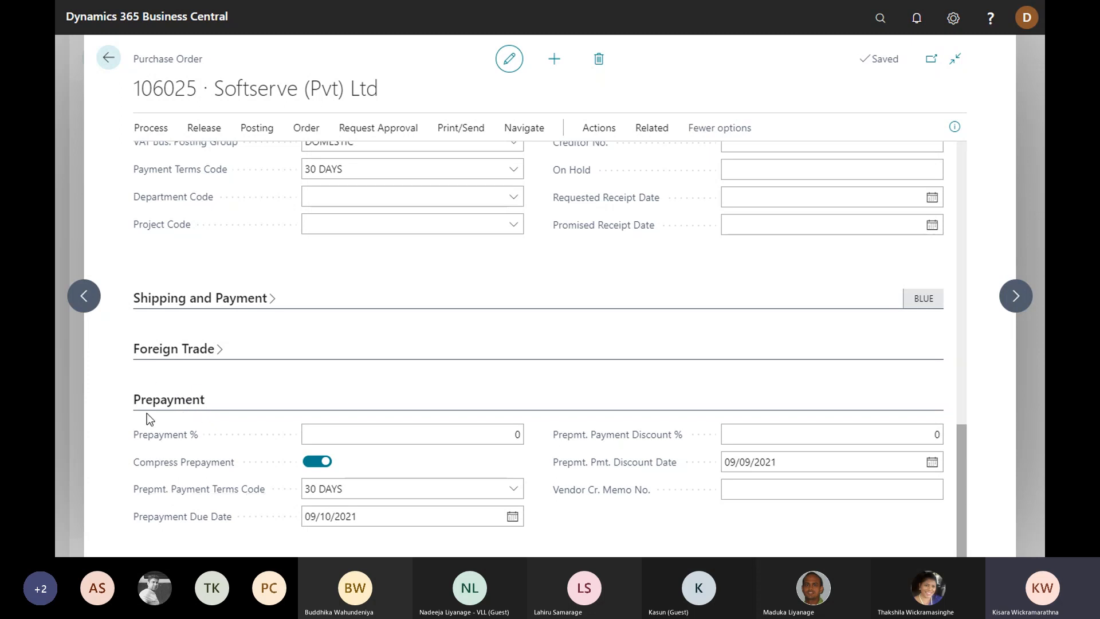
{"action": "left_click", "coordinate": [186, 404]}
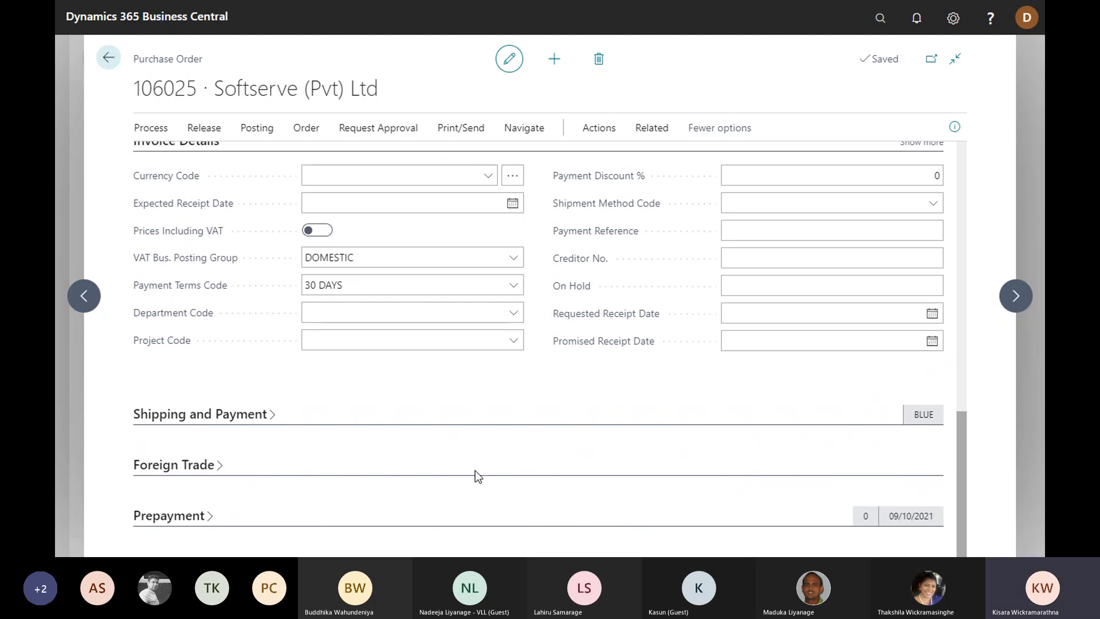
{"action": "scroll", "coordinate": [475, 470], "scroll_direction": "up", "scroll_amount": 5}
{"action": "scroll", "coordinate": [476, 470], "scroll_direction": "up", "scroll_amount": 3}
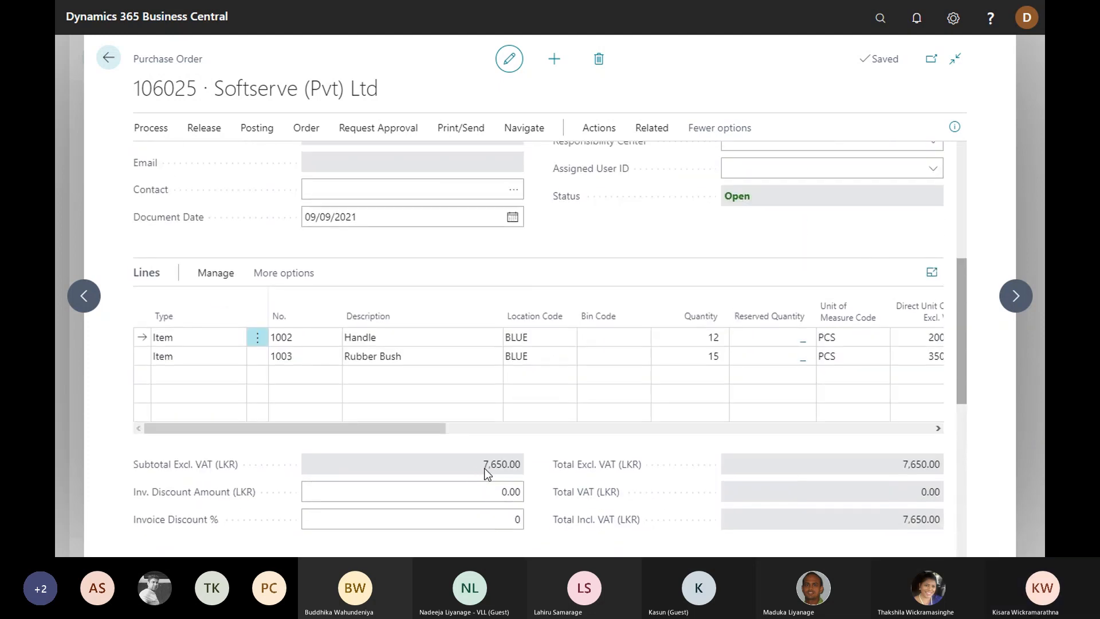
{"action": "scroll", "coordinate": [499, 377], "scroll_direction": "up", "scroll_amount": 3}
{"action": "scroll", "coordinate": [496, 372], "scroll_direction": "down", "scroll_amount": 3}
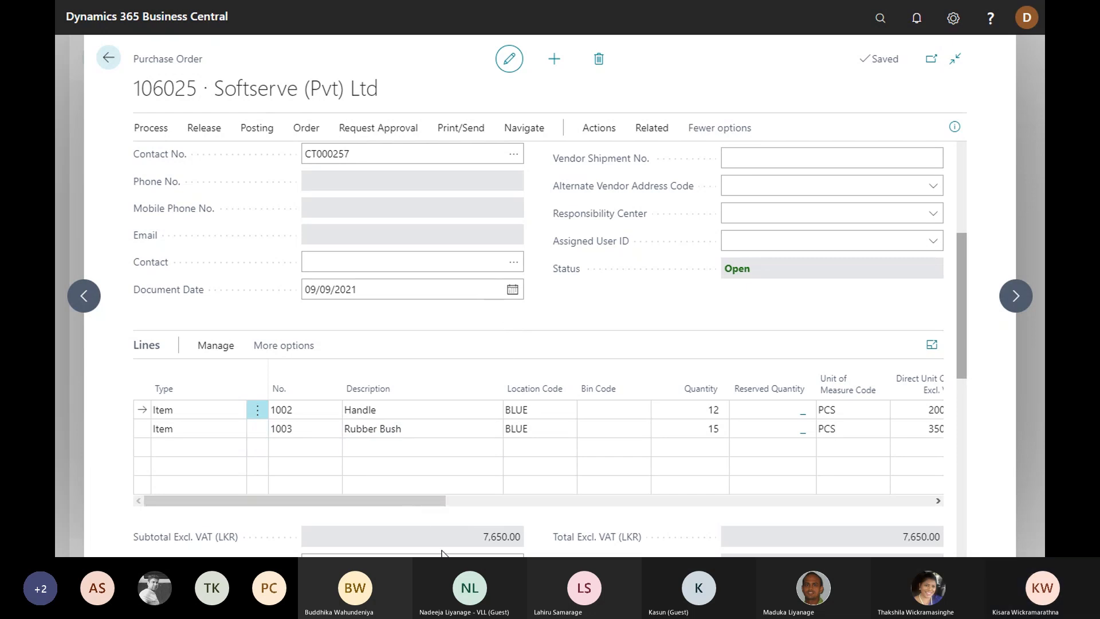
Step: Clear the Rubber Bush line's Qty. to Receive so none are received
{"action": "left_click_drag", "start_coordinate": [420, 498], "coordinate": [503, 504]}
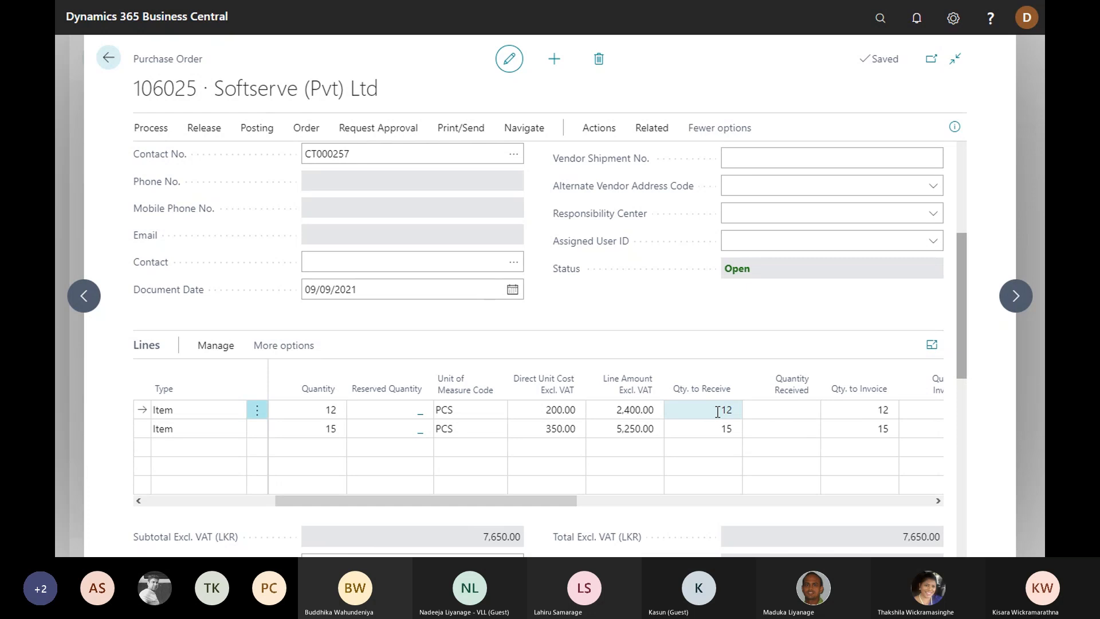
{"action": "left_click", "coordinate": [713, 429]}
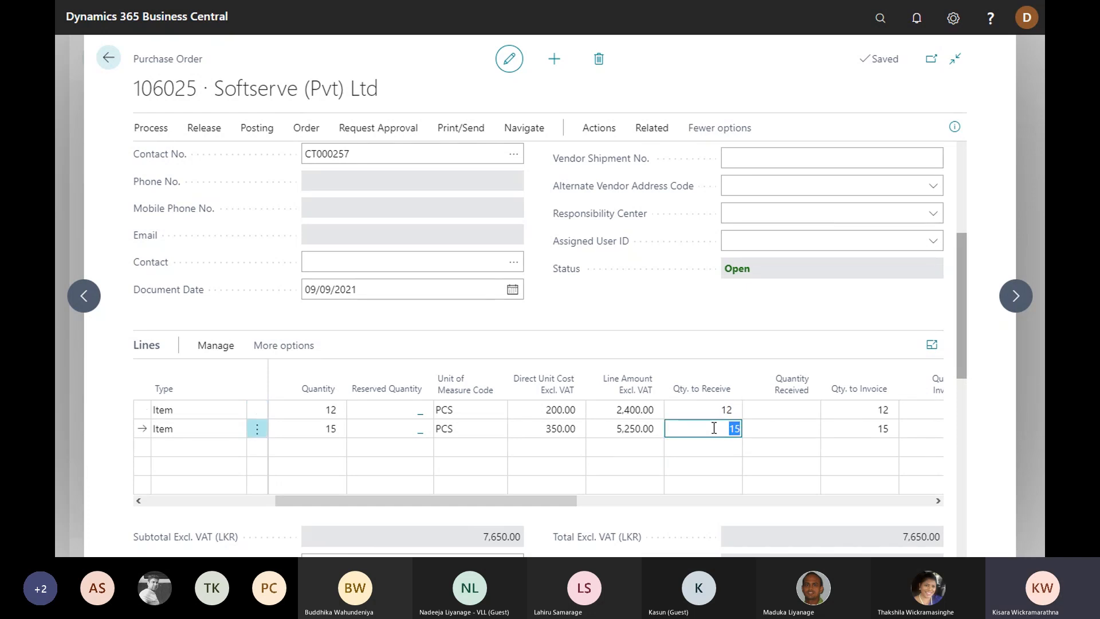
{"action": "key", "text": "BackSpace"}
{"action": "key", "text": "Tab"}
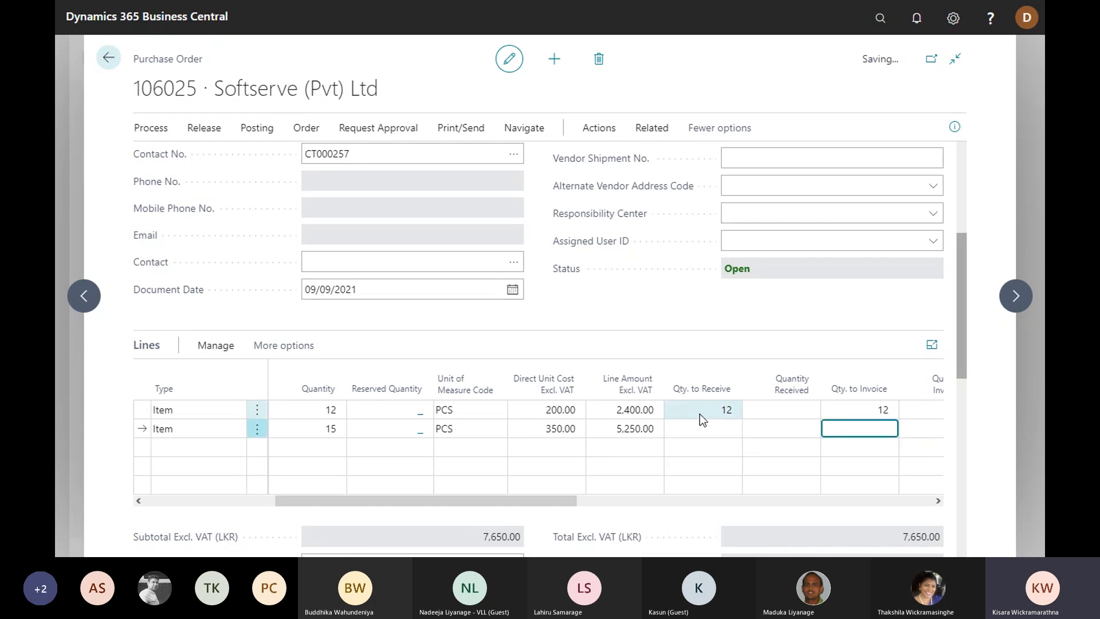
Step: Change the Handle line's Qty. to Receive from 12 to 7
{"action": "left_click", "coordinate": [700, 410]}
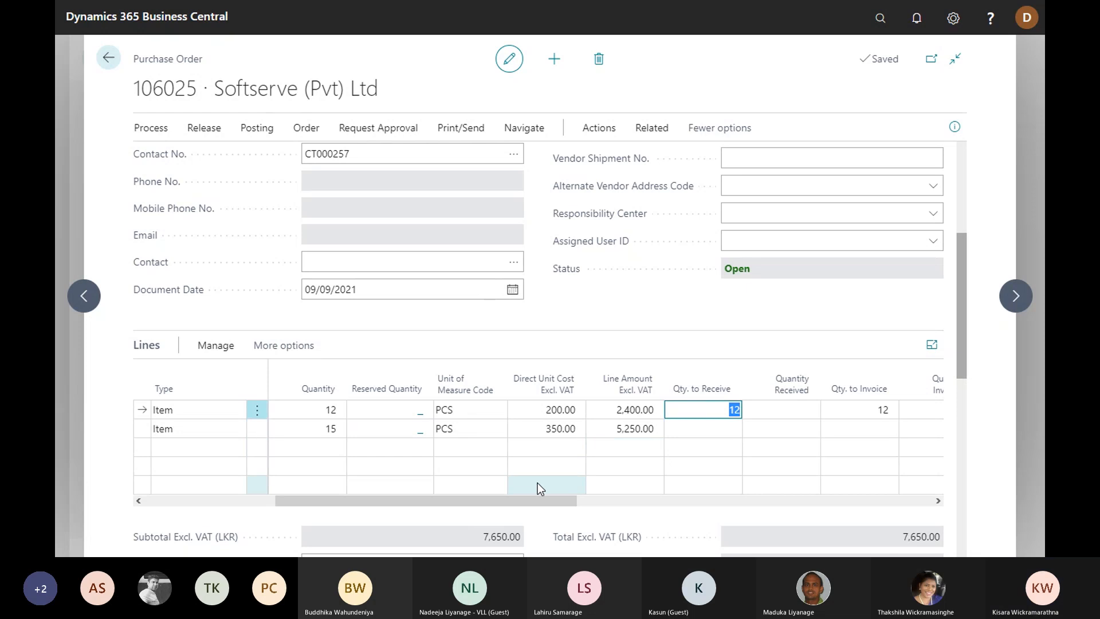
{"action": "left_click_drag", "start_coordinate": [544, 507], "coordinate": [510, 496]}
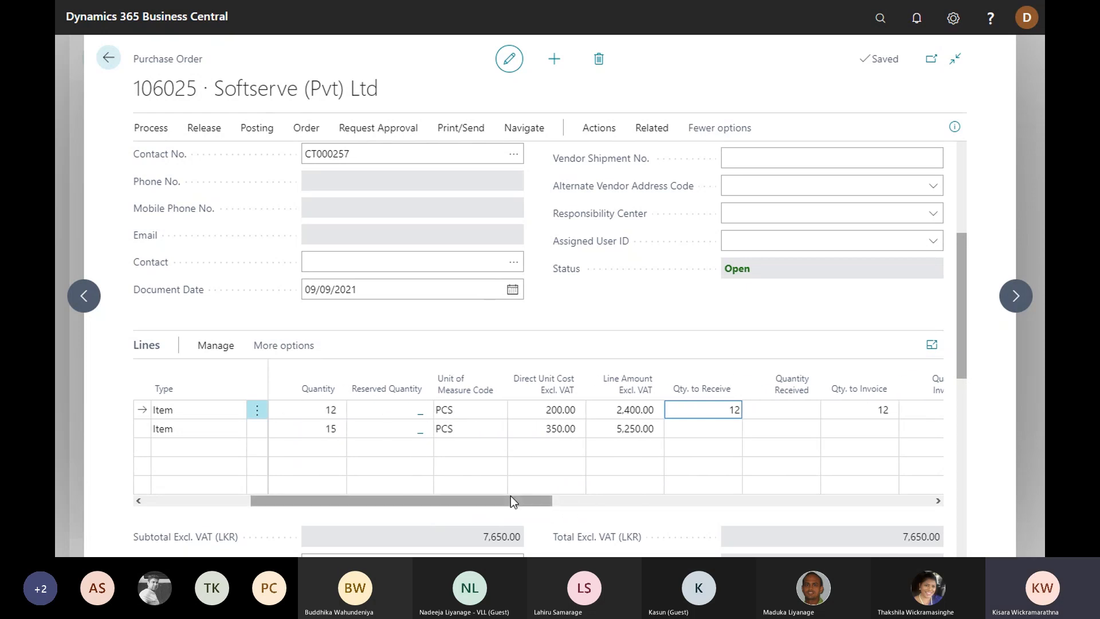
{"action": "double_click", "coordinate": [724, 408]}
{"action": "type", "text": "7"}
{"action": "key", "text": "Tab"}
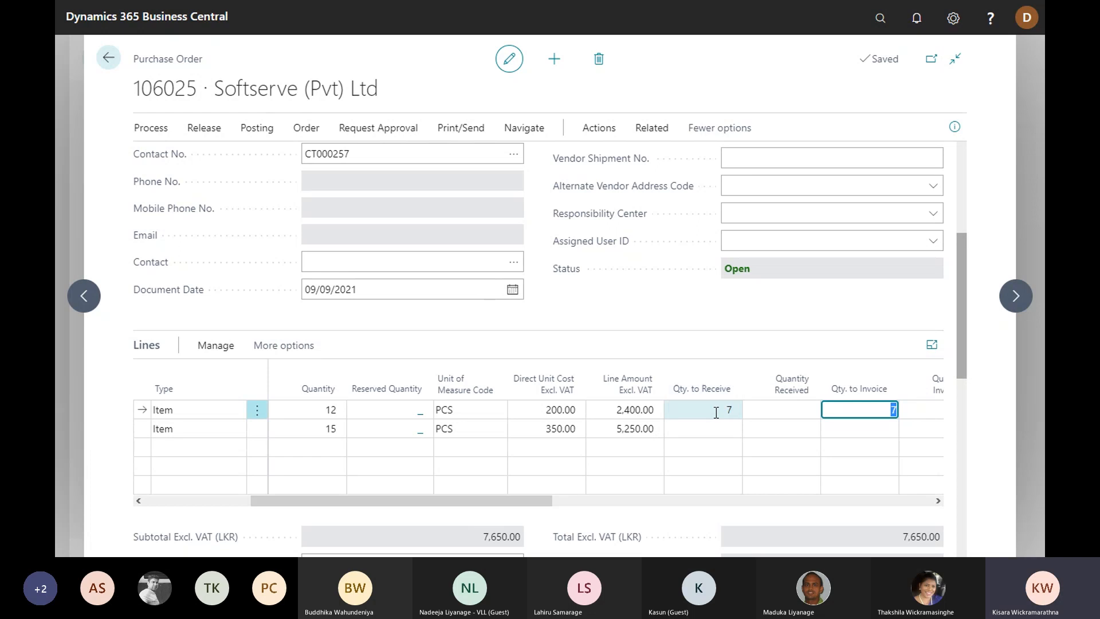
{"action": "left_click", "coordinate": [717, 410]}
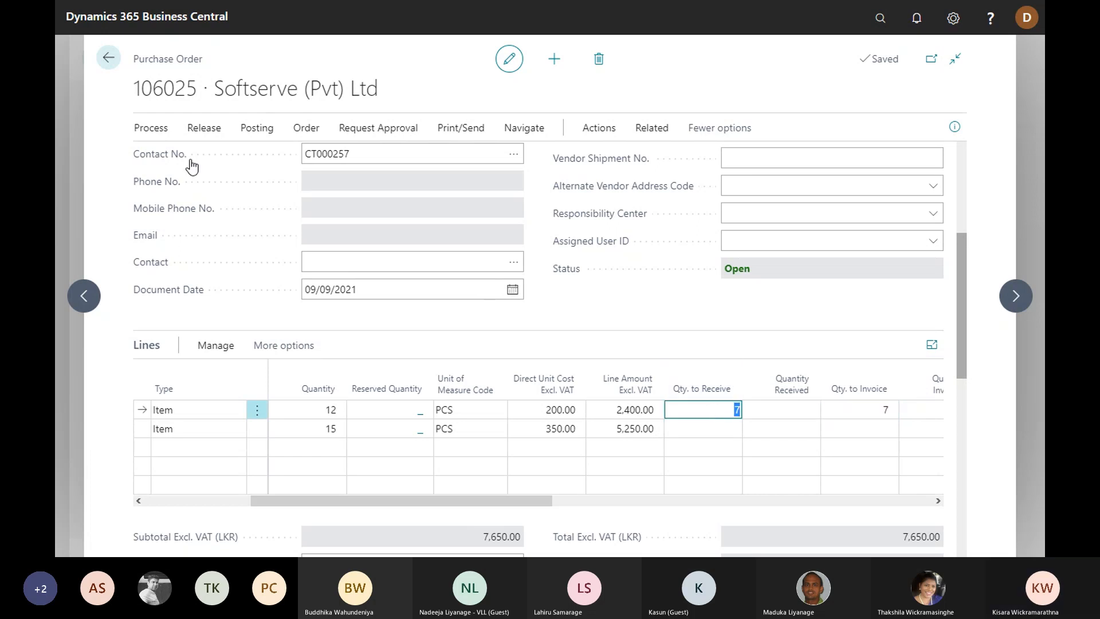
{"action": "left_click", "coordinate": [257, 129]}
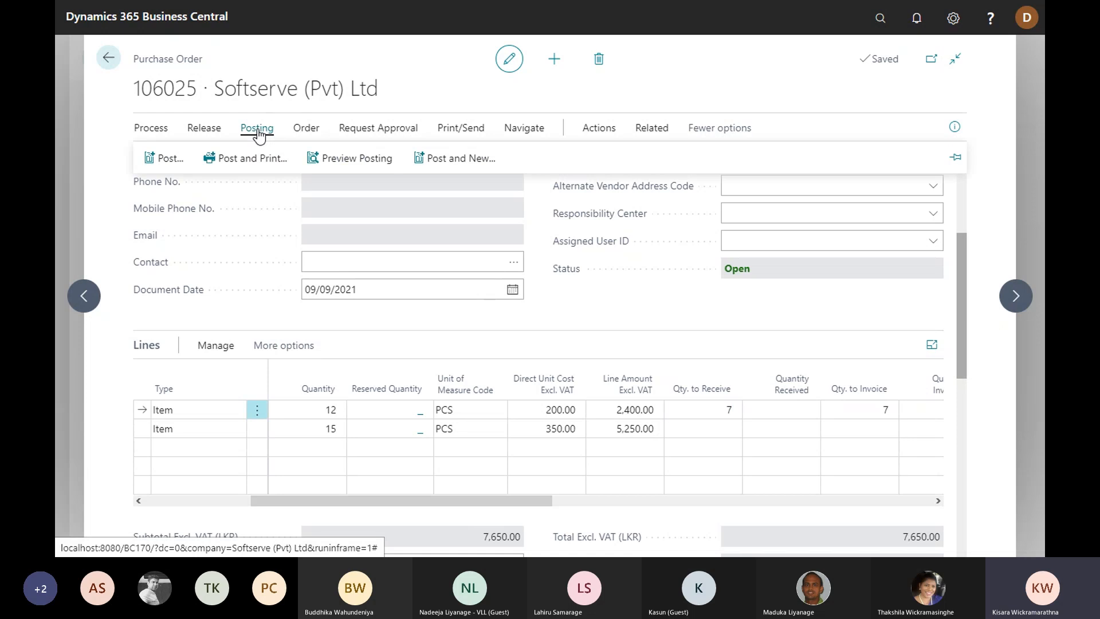
Step: Post the order with the Receive option to record the 7 Handles received
{"action": "left_click", "coordinate": [163, 161]}
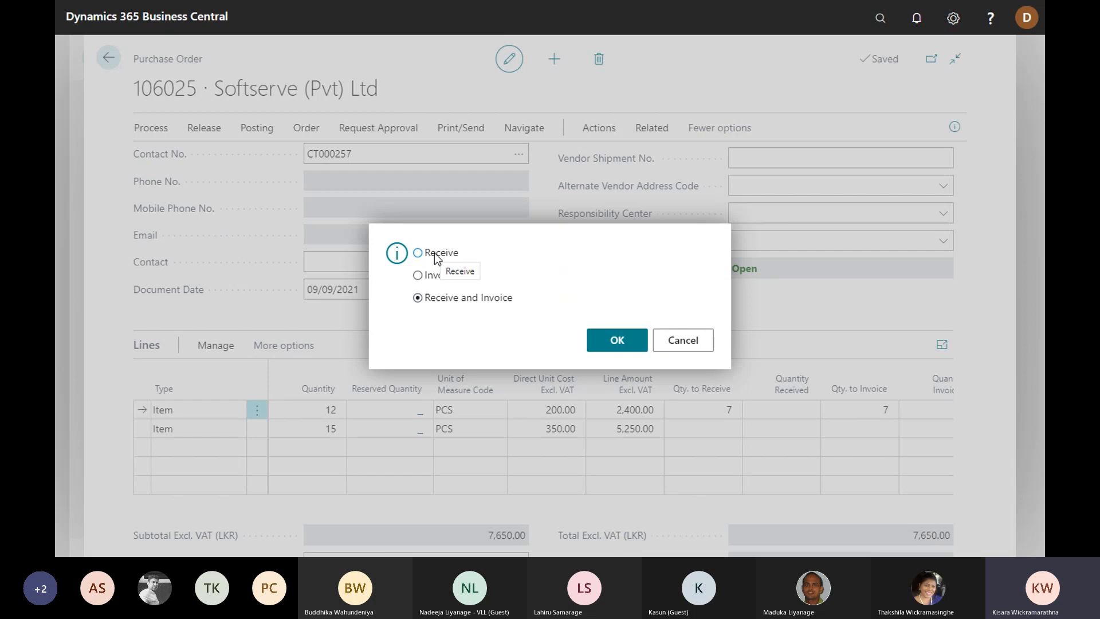
{"action": "left_click", "coordinate": [436, 256]}
{"action": "left_click", "coordinate": [609, 340]}
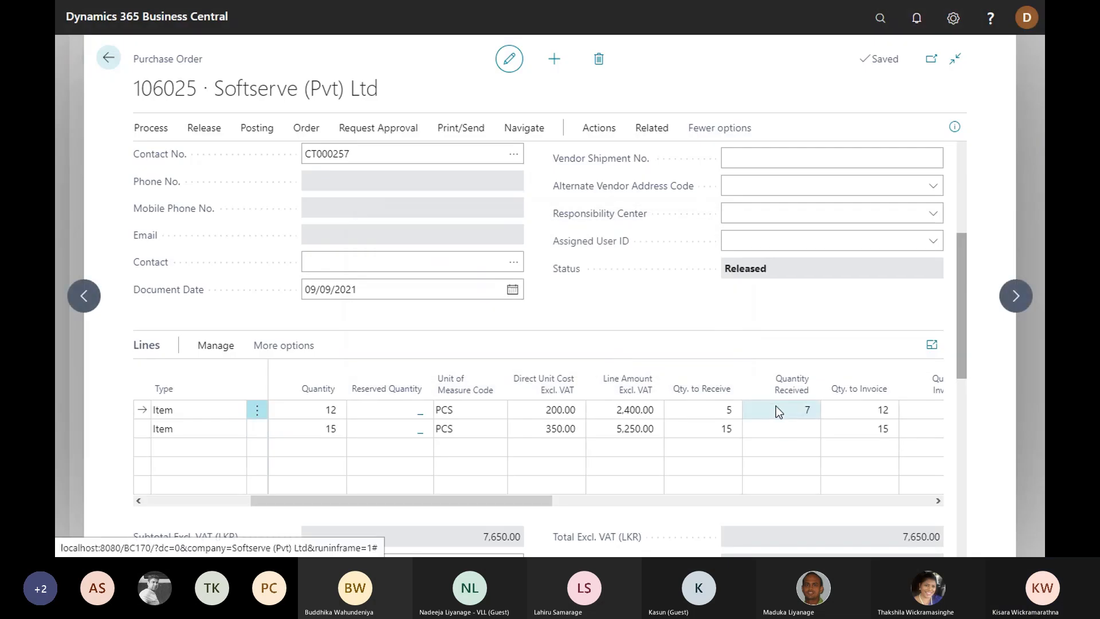
Step: Verify the Handle line now shows 5 remaining to receive
{"action": "left_click", "coordinate": [726, 412]}
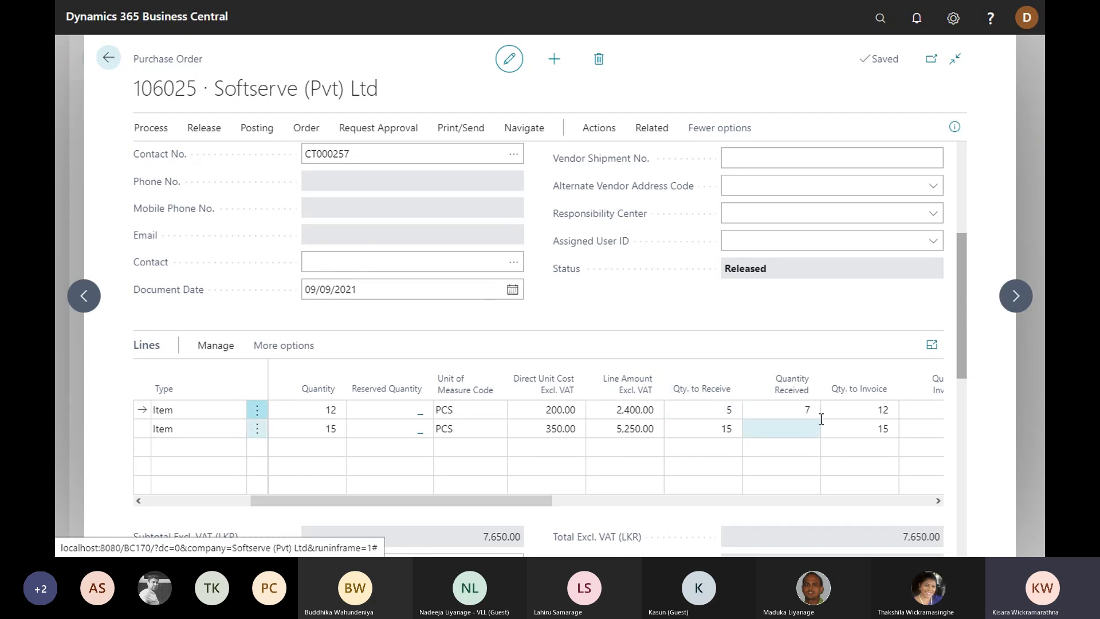
{"action": "scroll", "coordinate": [796, 397], "scroll_direction": "down", "scroll_amount": 1}
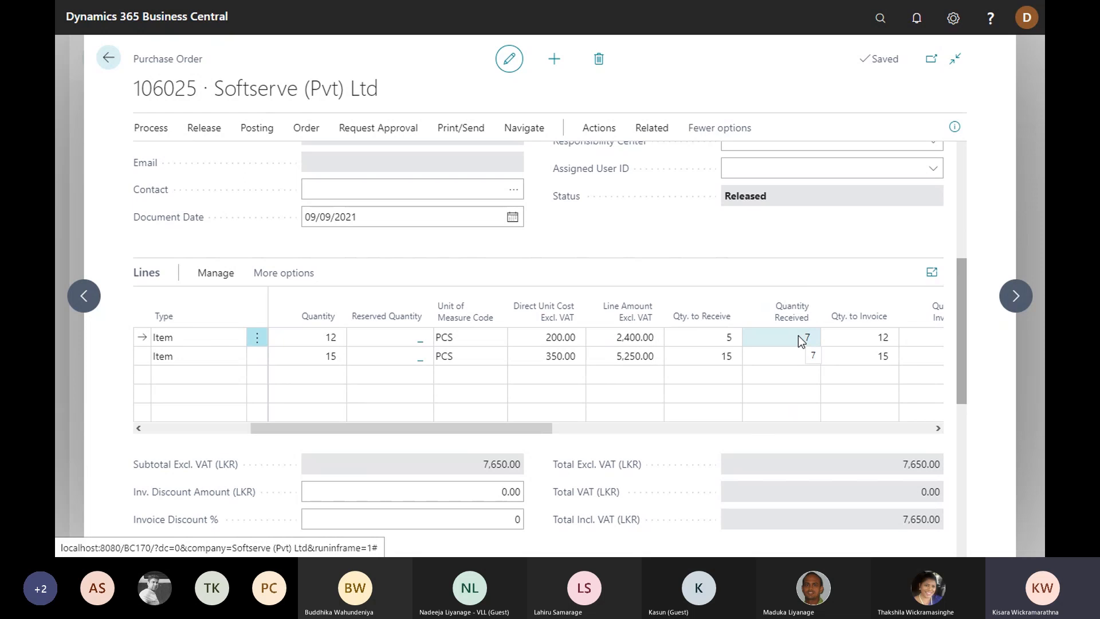
{"action": "left_click", "coordinate": [724, 335]}
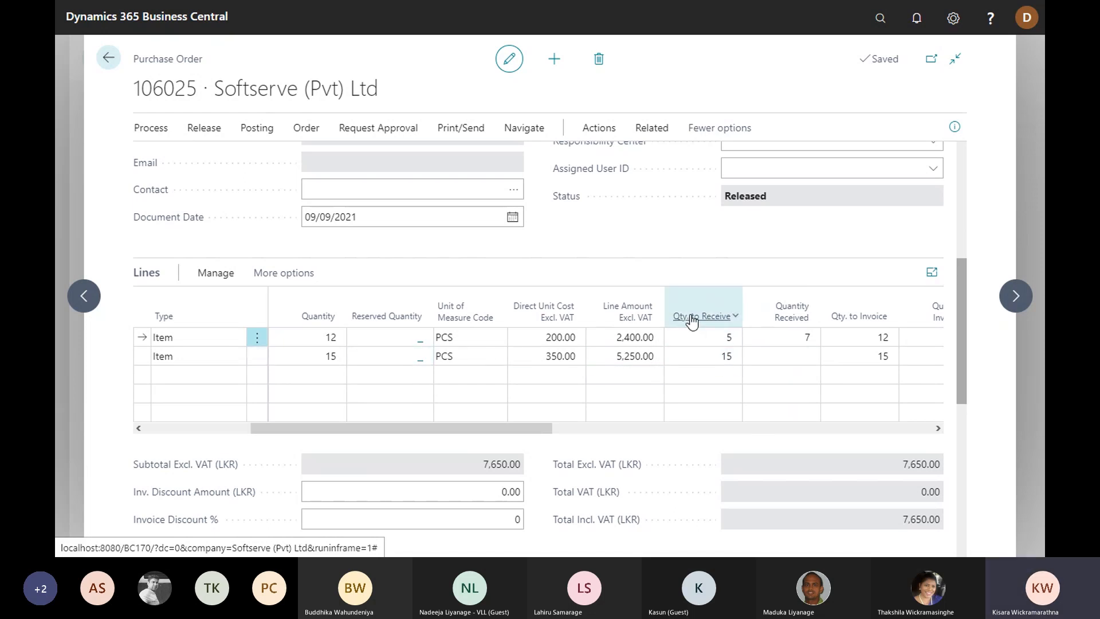
Step: Clear the Rubber Bush Qty. to Receive, leaving the Handle's remaining 5 to receive
{"action": "left_click", "coordinate": [717, 356]}
{"action": "key", "text": "BackSpace"}
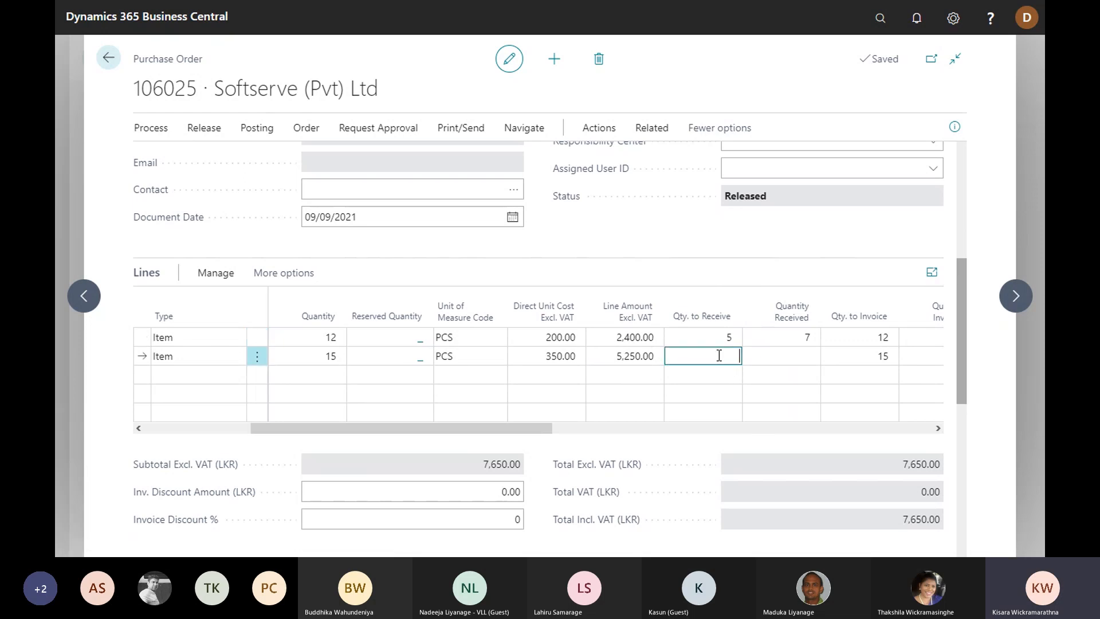
{"action": "key", "text": "Tab"}
{"action": "left_click", "coordinate": [713, 339]}
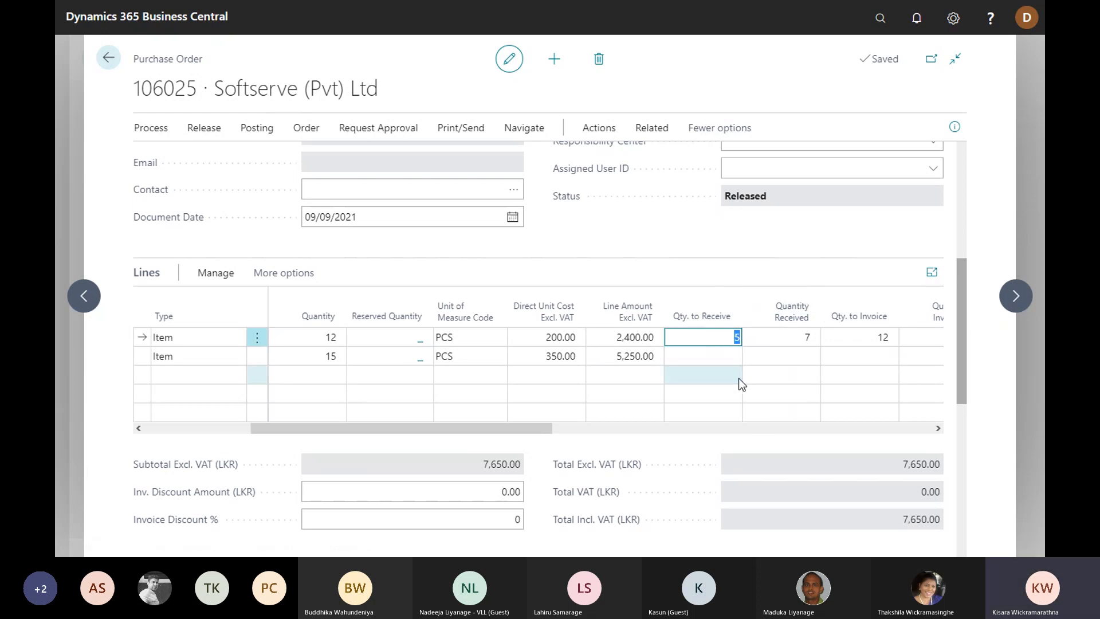
Step: Post the receipt of the remaining 5 Handles using the Receive option
{"action": "left_click", "coordinate": [256, 129]}
{"action": "left_click", "coordinate": [160, 160]}
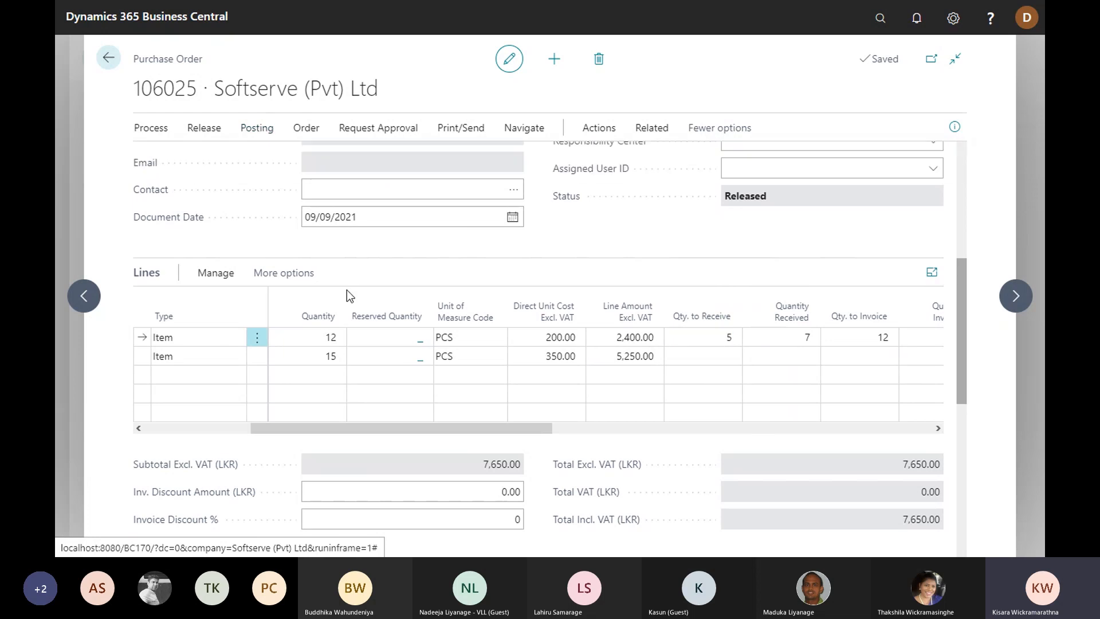
{"action": "left_click", "coordinate": [436, 253]}
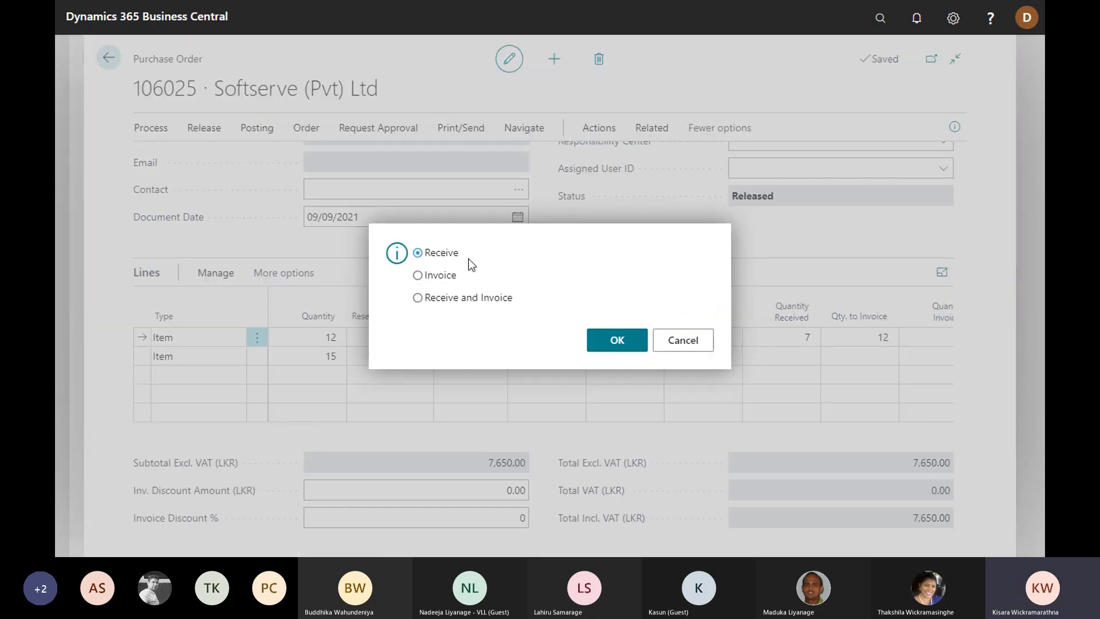
{"action": "left_click", "coordinate": [617, 342]}
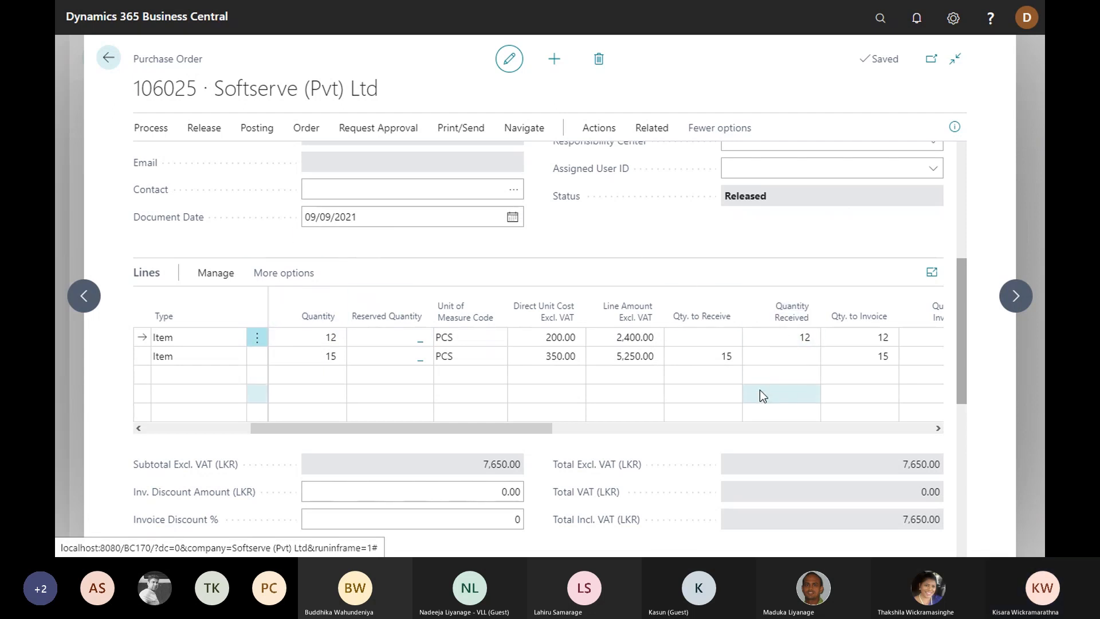
Step: Raise the second line's Qty. to Receive from 15 to 16, triggering an over-receipt notice
{"action": "left_click", "coordinate": [709, 356]}
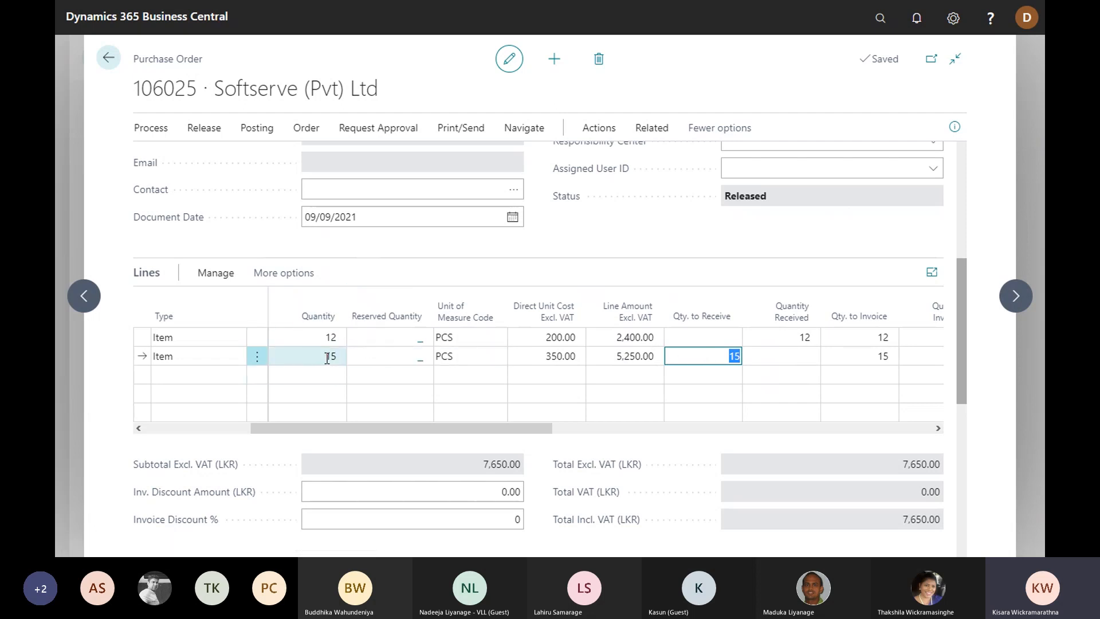
{"action": "left_click", "coordinate": [724, 354]}
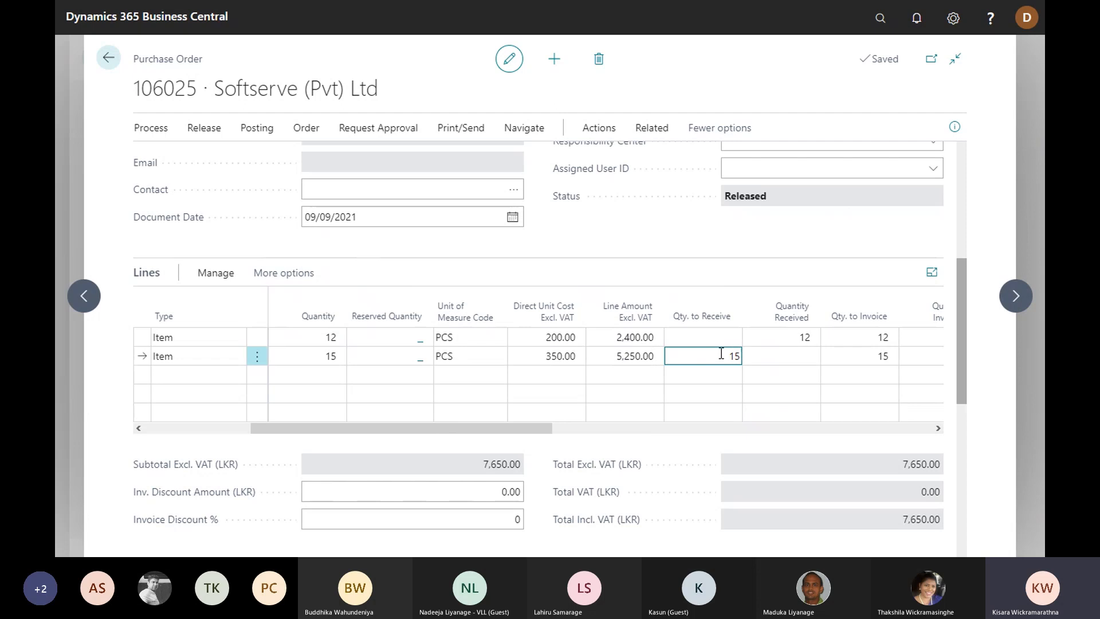
{"action": "double_click", "coordinate": [732, 354]}
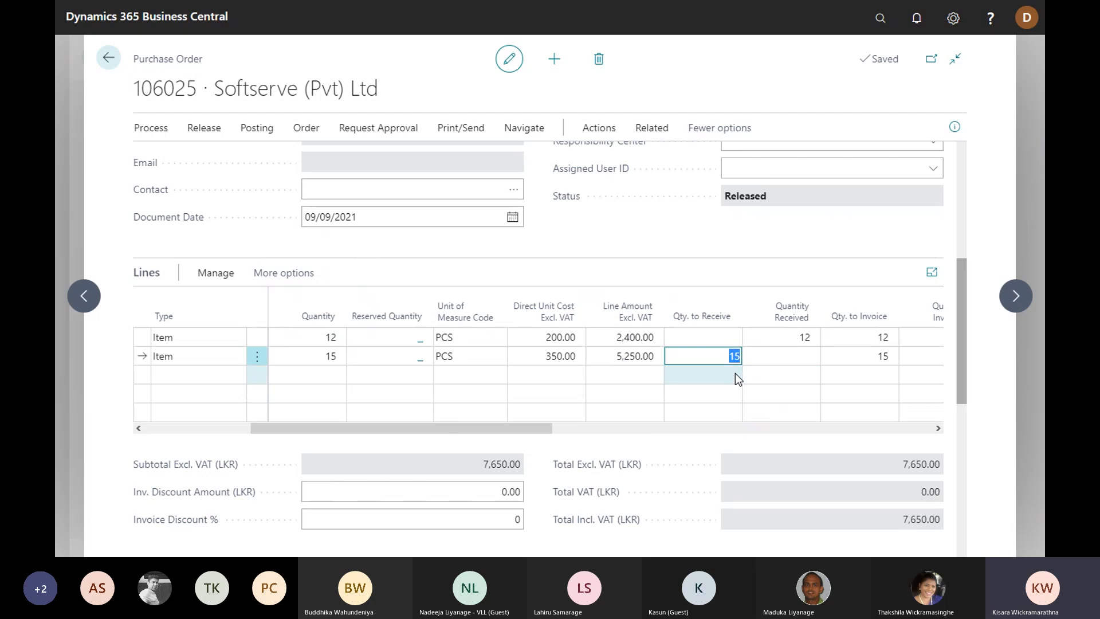
{"action": "mouse_move", "coordinate": [538, 428]}
{"action": "left_mouse_down"}
{"action": "mouse_move", "coordinate": [432, 433]}
{"action": "mouse_move", "coordinate": [558, 425]}
{"action": "left_mouse_up"}
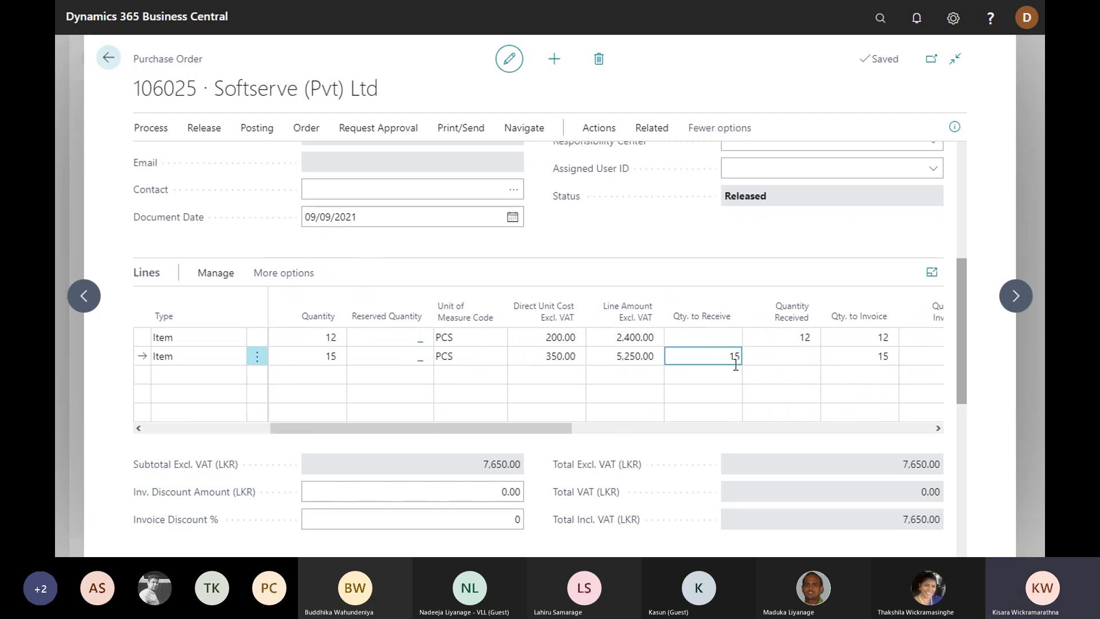
{"action": "left_click_drag", "start_coordinate": [721, 361], "coordinate": [739, 355]}
{"action": "type", "text": "16"}
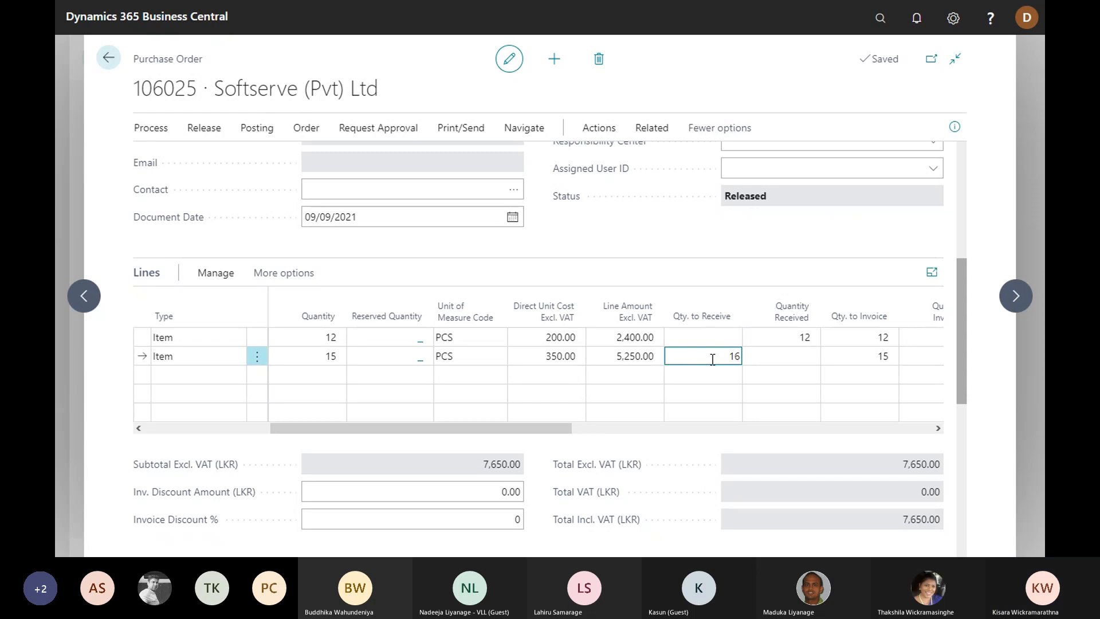
{"action": "key", "text": "Tab"}
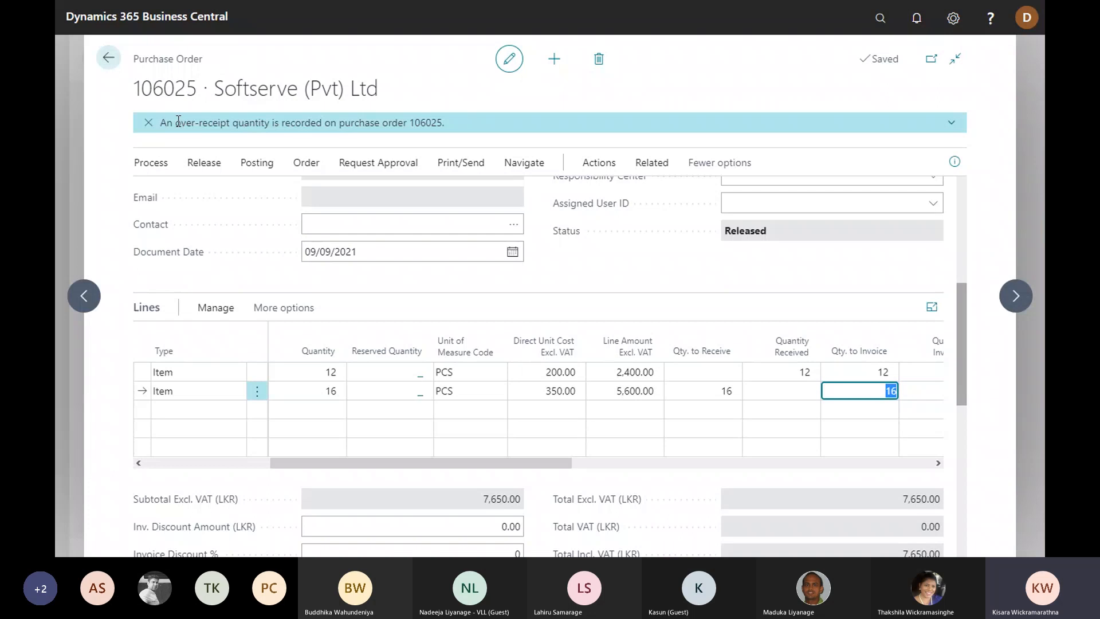
Step: Collapse the notice and check the second line's over-receipt quantity of 1 with code OVERRCPT10
{"action": "left_click_drag", "start_coordinate": [161, 123], "coordinate": [435, 126]}
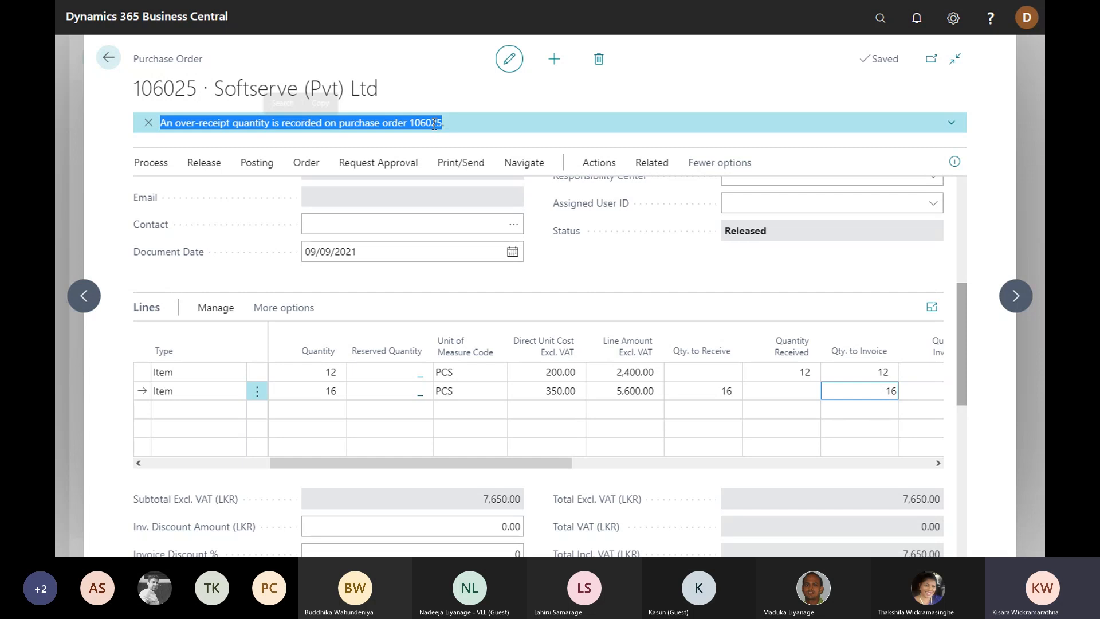
{"action": "left_click", "coordinate": [223, 124]}
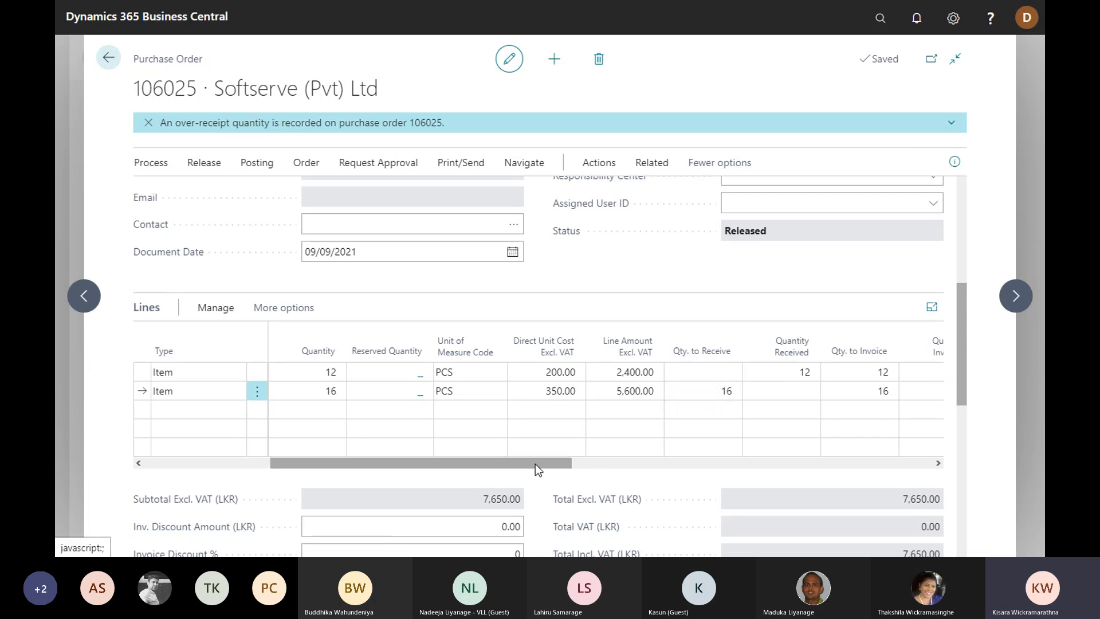
{"action": "left_click_drag", "start_coordinate": [527, 464], "coordinate": [915, 477]}
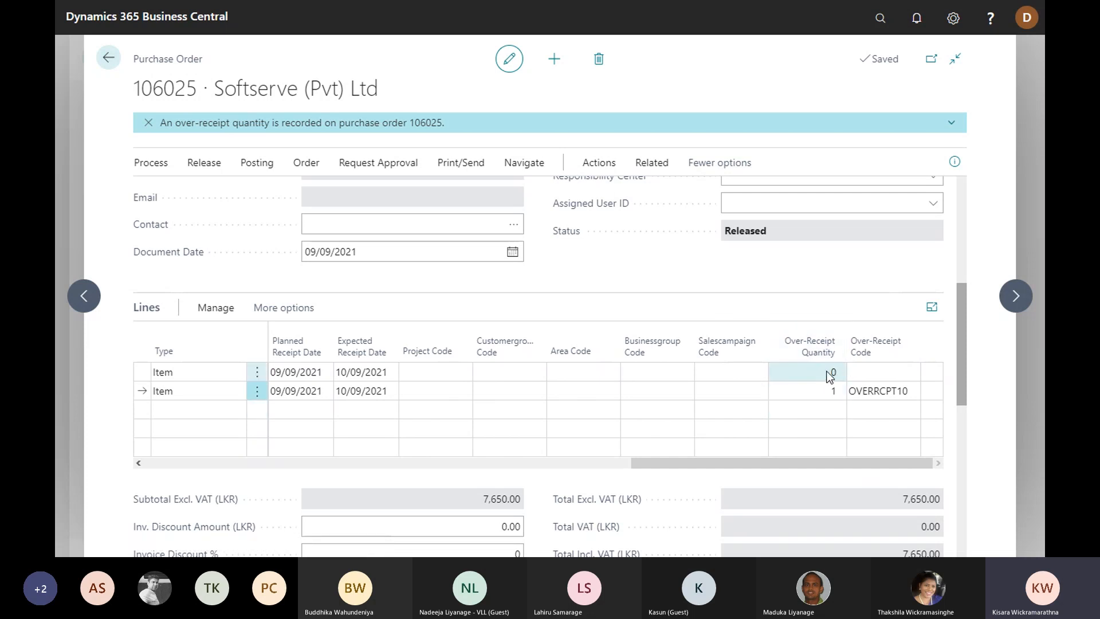
{"action": "left_click", "coordinate": [831, 393]}
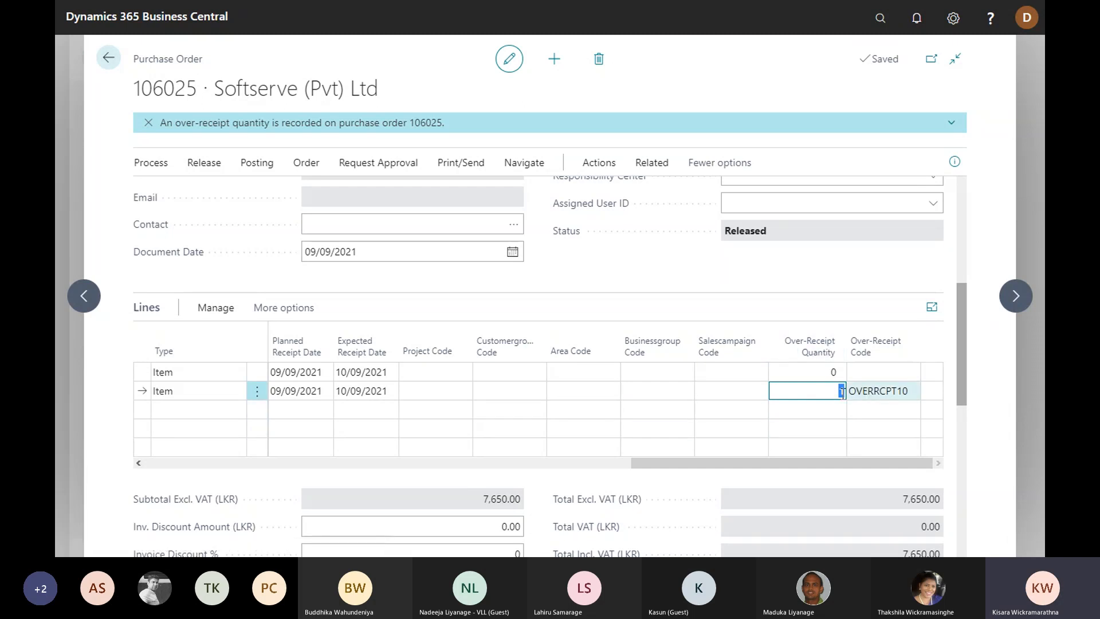
{"action": "left_click_drag", "start_coordinate": [905, 467], "coordinate": [604, 465]}
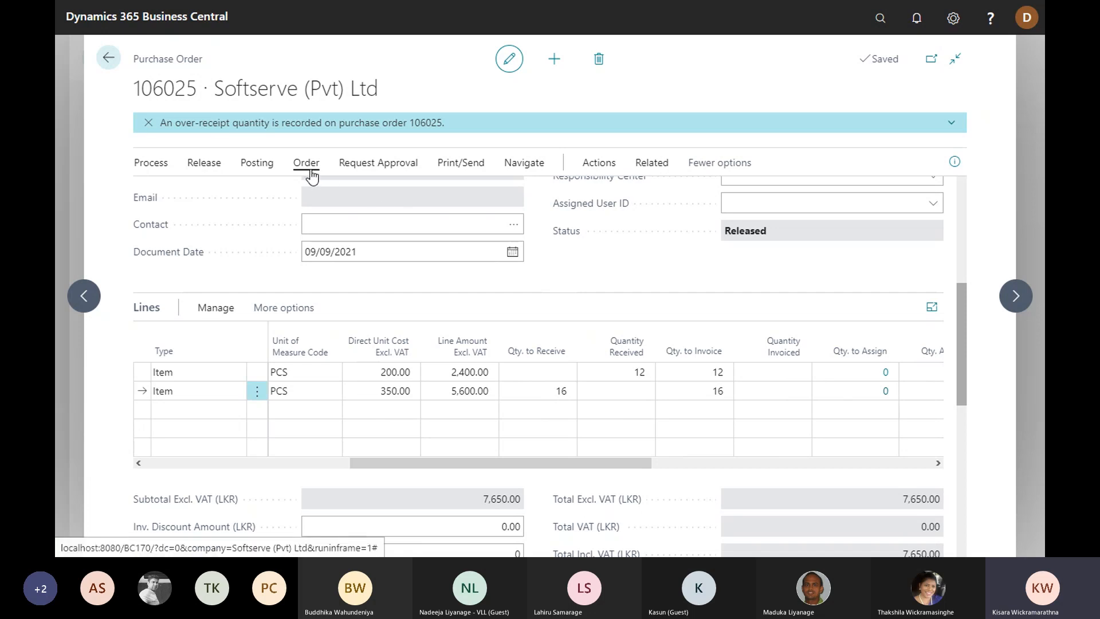
Step: Post order 106025 with the Receive option, recording 16 received on the second line
{"action": "left_click", "coordinate": [590, 164]}
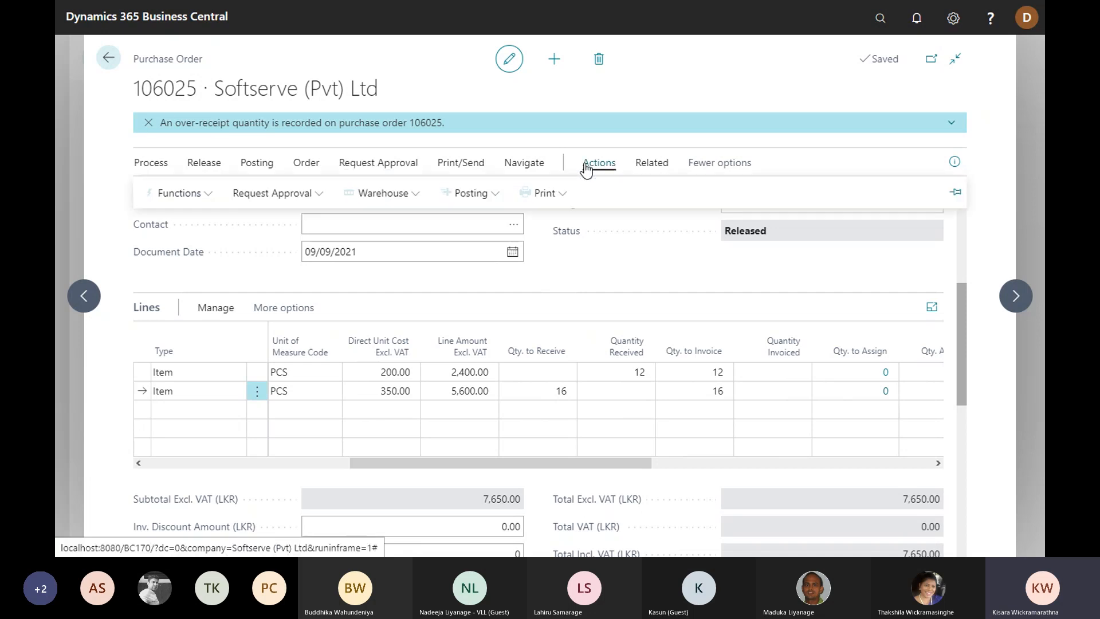
{"action": "left_click", "coordinate": [198, 193]}
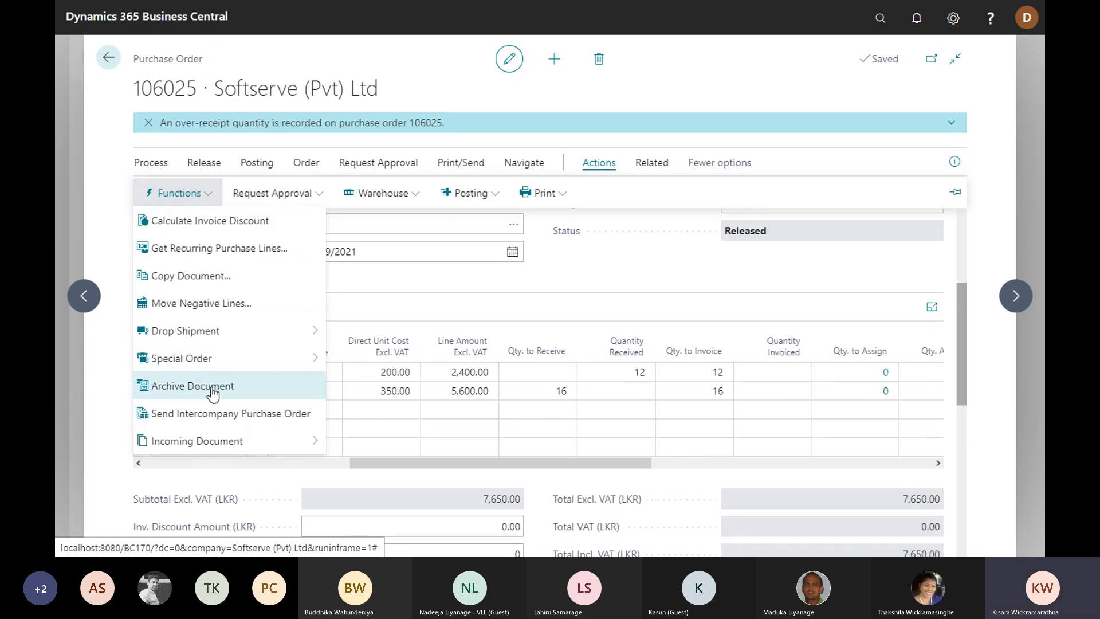
{"action": "left_click", "coordinate": [587, 259]}
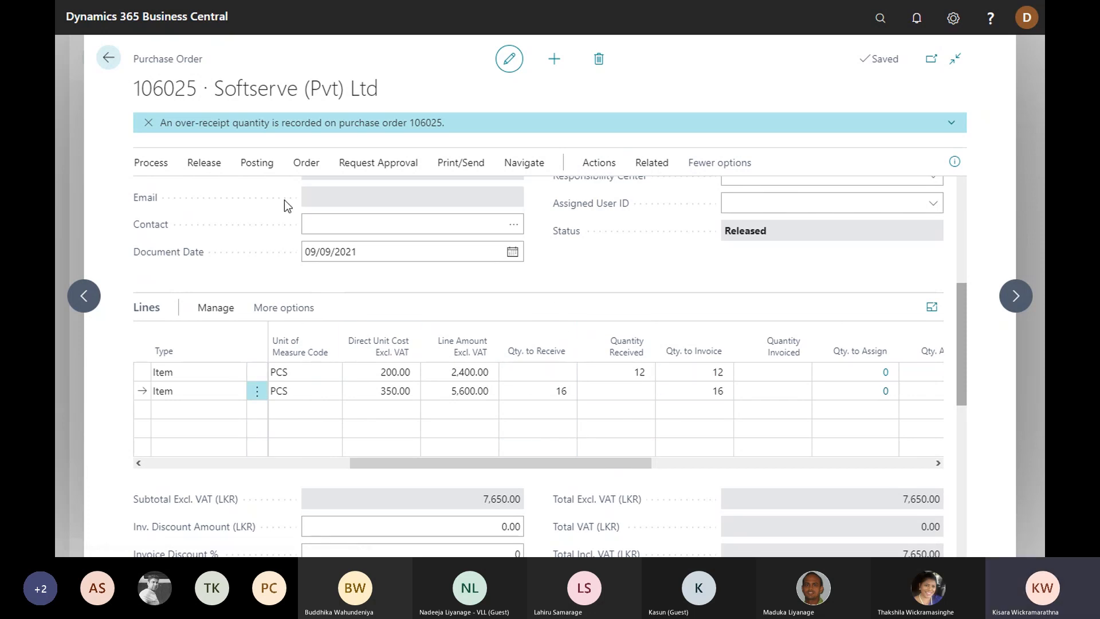
{"action": "left_click", "coordinate": [258, 165]}
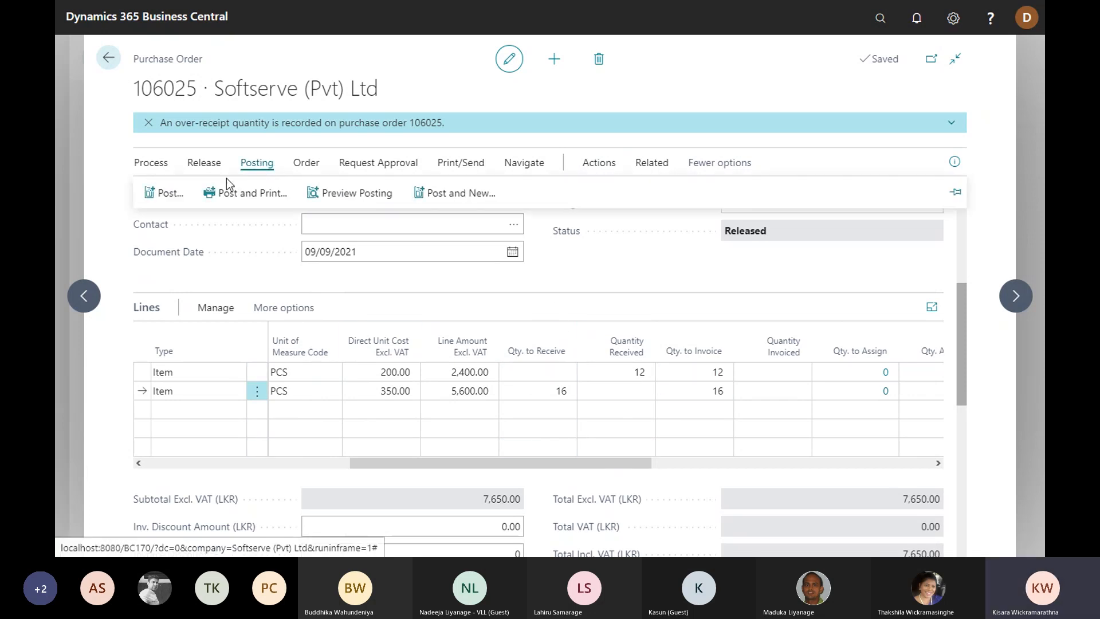
{"action": "left_click", "coordinate": [155, 193]}
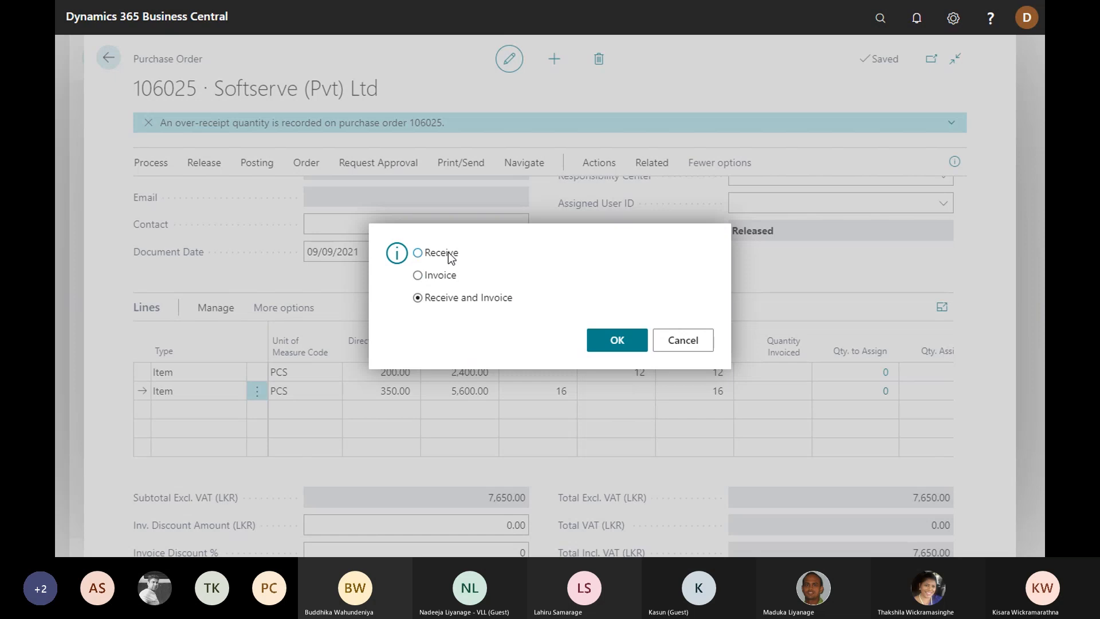
{"action": "left_click", "coordinate": [614, 342]}
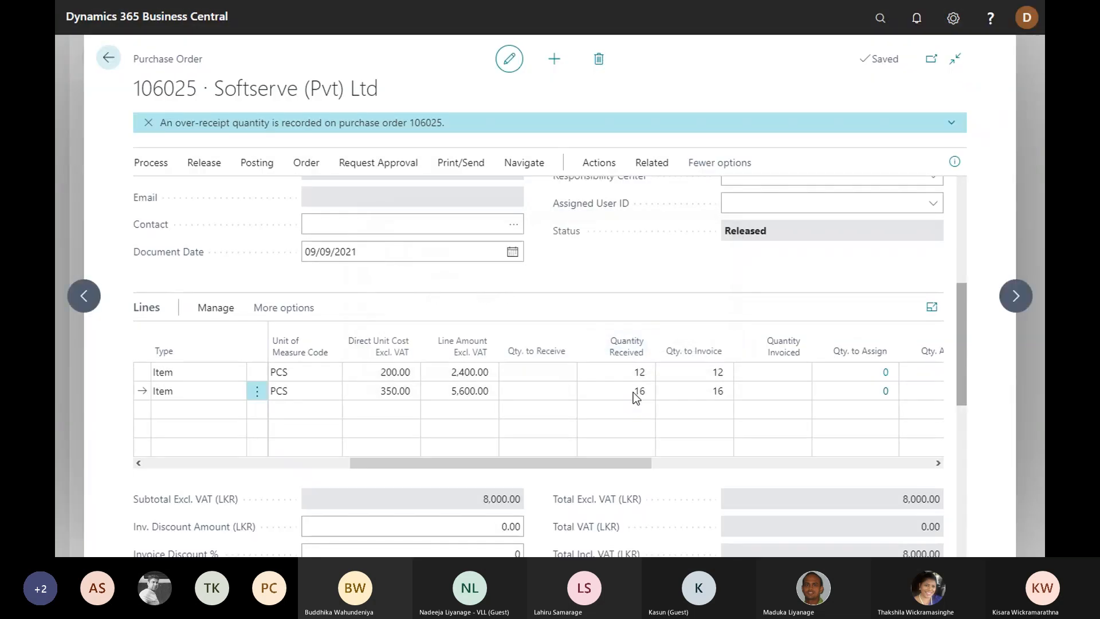
{"action": "left_click", "coordinate": [682, 406]}
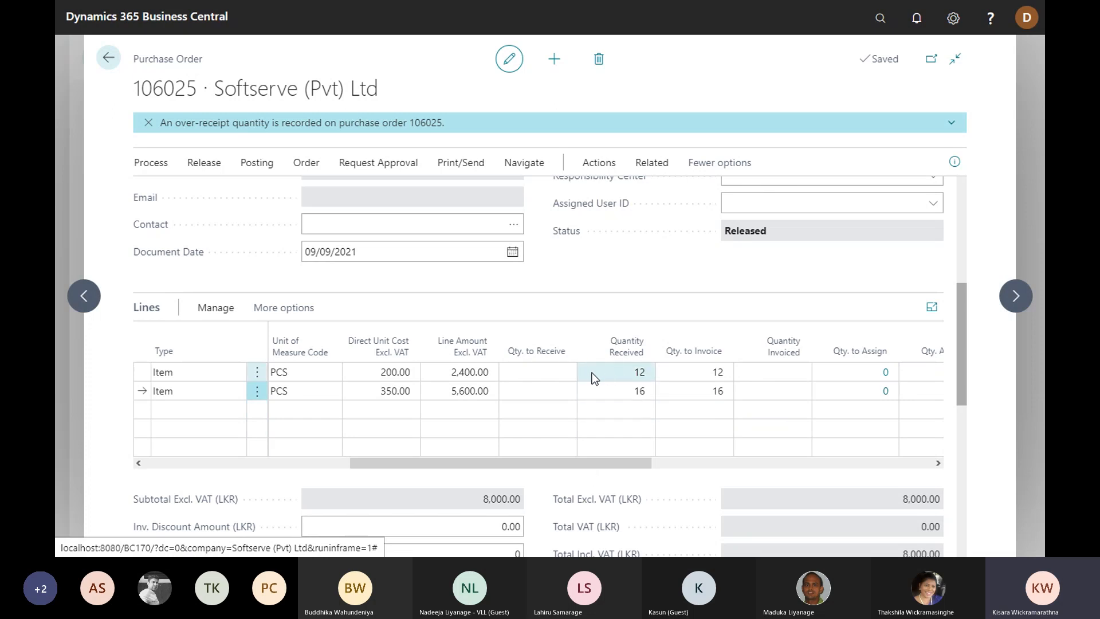
{"action": "mouse_move", "coordinate": [566, 467]}
{"action": "left_mouse_down"}
{"action": "mouse_move", "coordinate": [492, 467]}
{"action": "mouse_move", "coordinate": [582, 469]}
{"action": "left_mouse_up"}
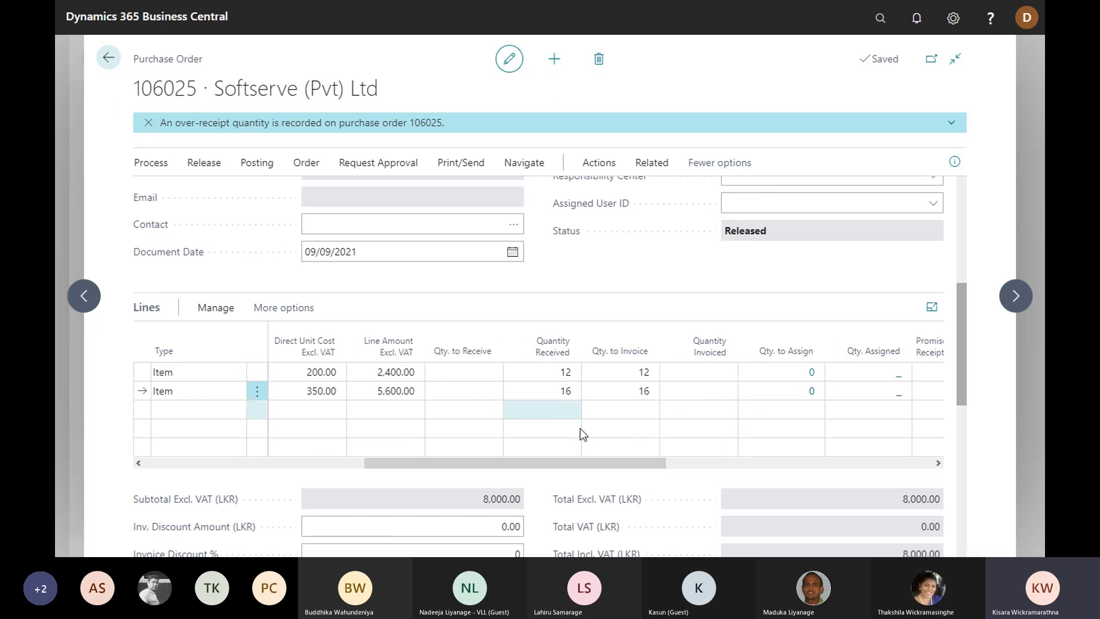
{"action": "left_click_drag", "start_coordinate": [573, 462], "coordinate": [483, 462]}
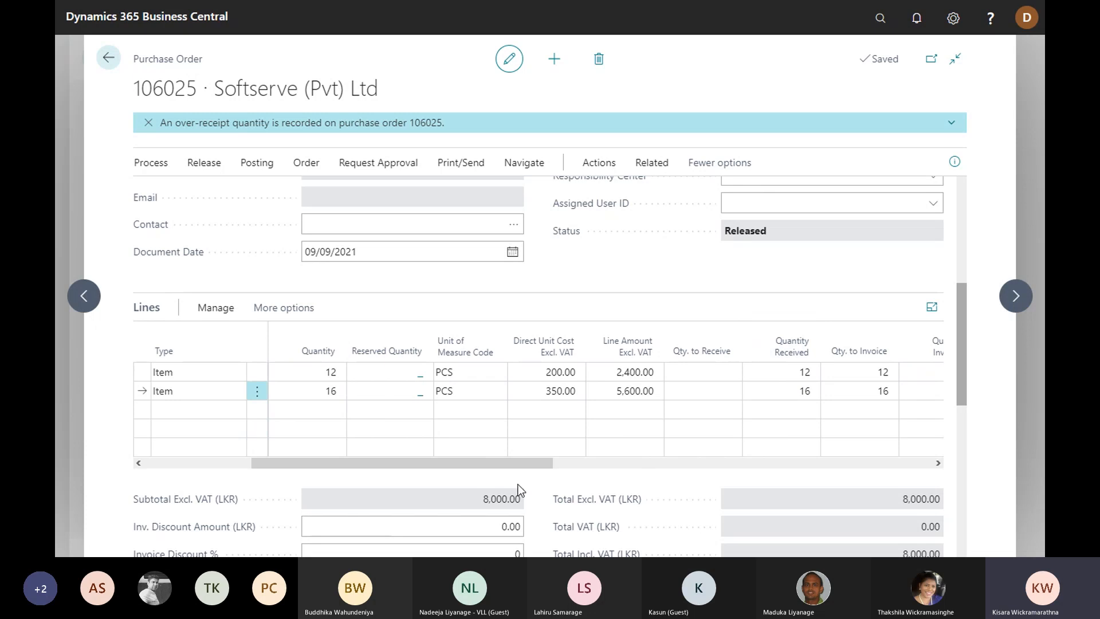
{"action": "left_click_drag", "start_coordinate": [496, 460], "coordinate": [622, 461]}
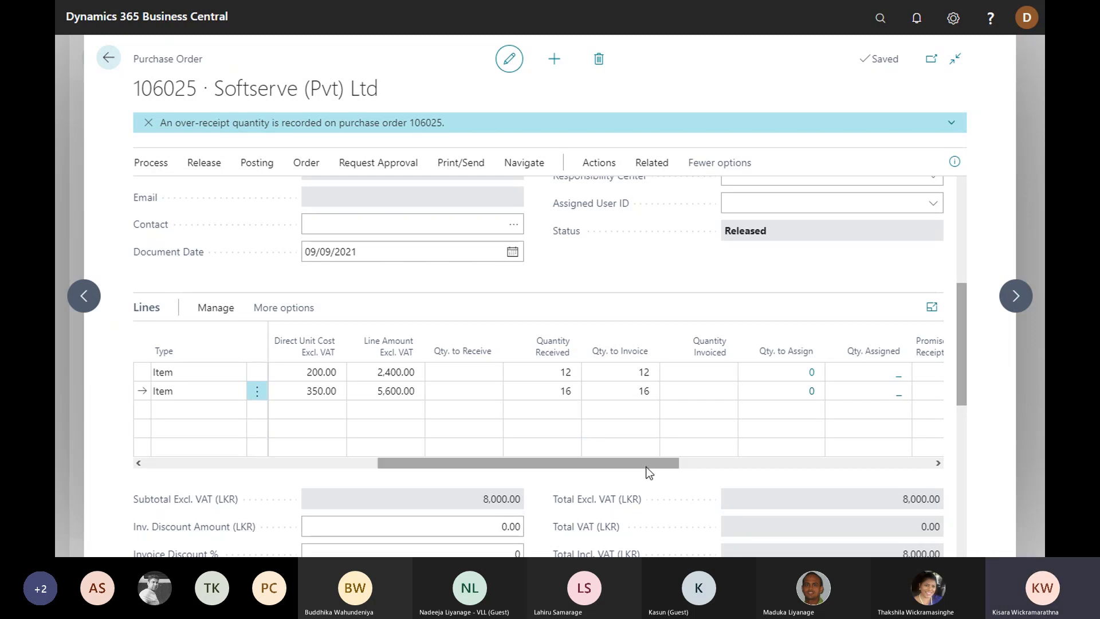
{"action": "left_click_drag", "start_coordinate": [647, 466], "coordinate": [657, 465]}
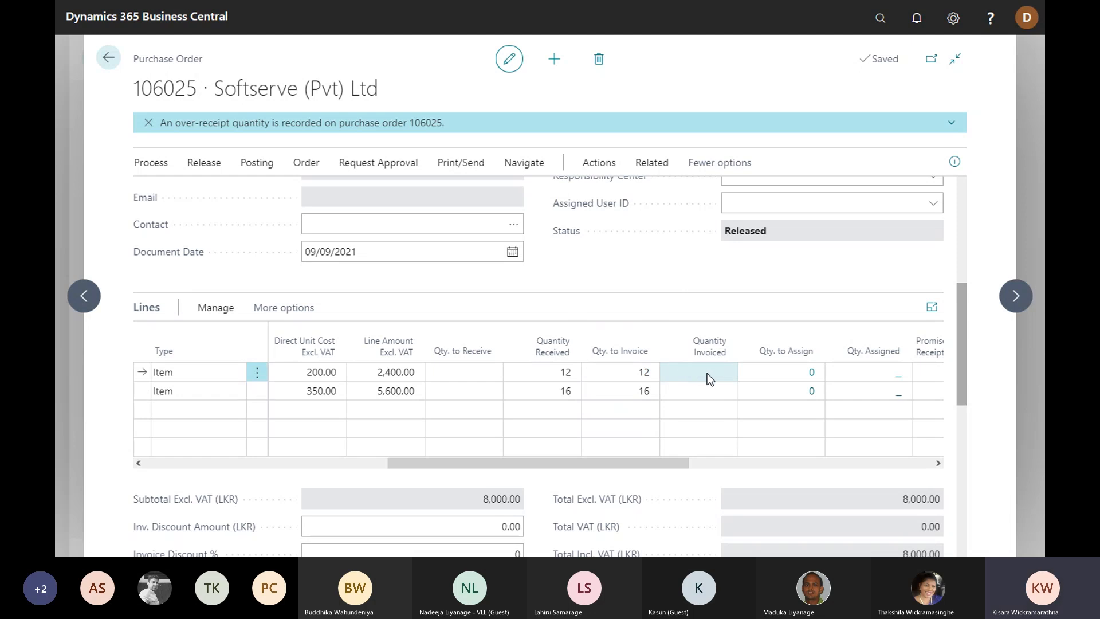
{"action": "left_click", "coordinate": [624, 373]}
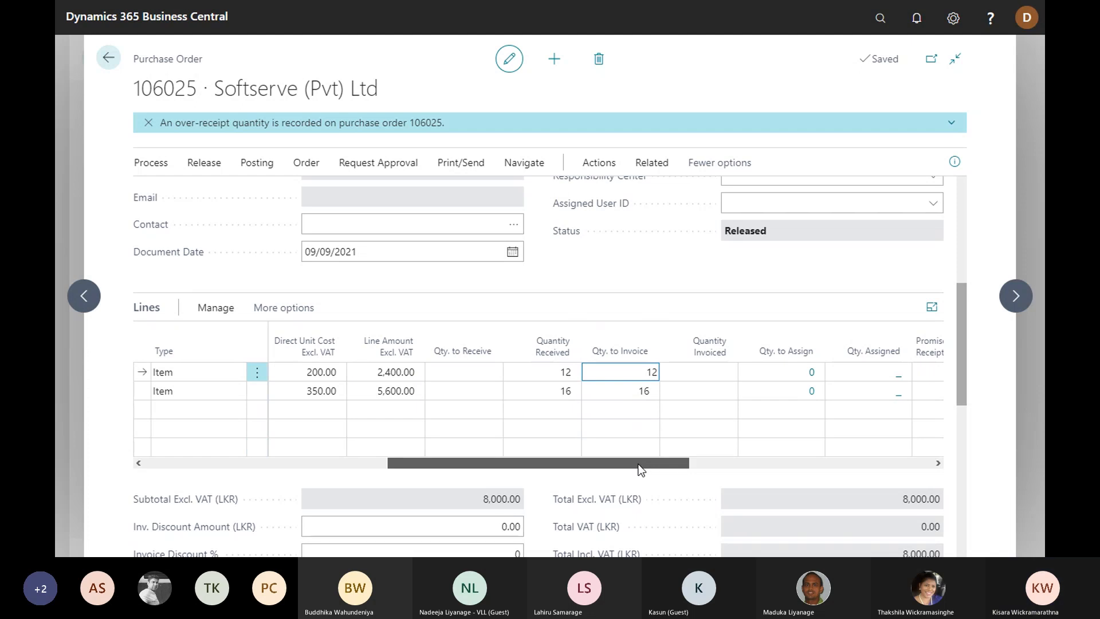
{"action": "left_click_drag", "start_coordinate": [642, 461], "coordinate": [517, 452]}
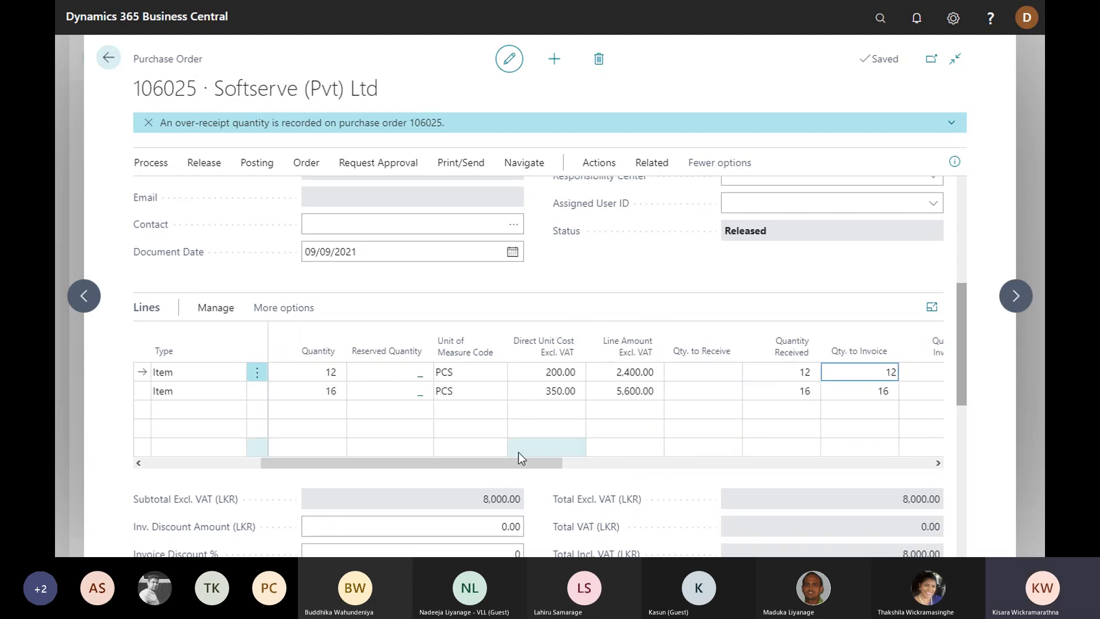
Step: Set Qty. to Invoice to 7 on the first and second lines
{"action": "left_click", "coordinate": [877, 373]}
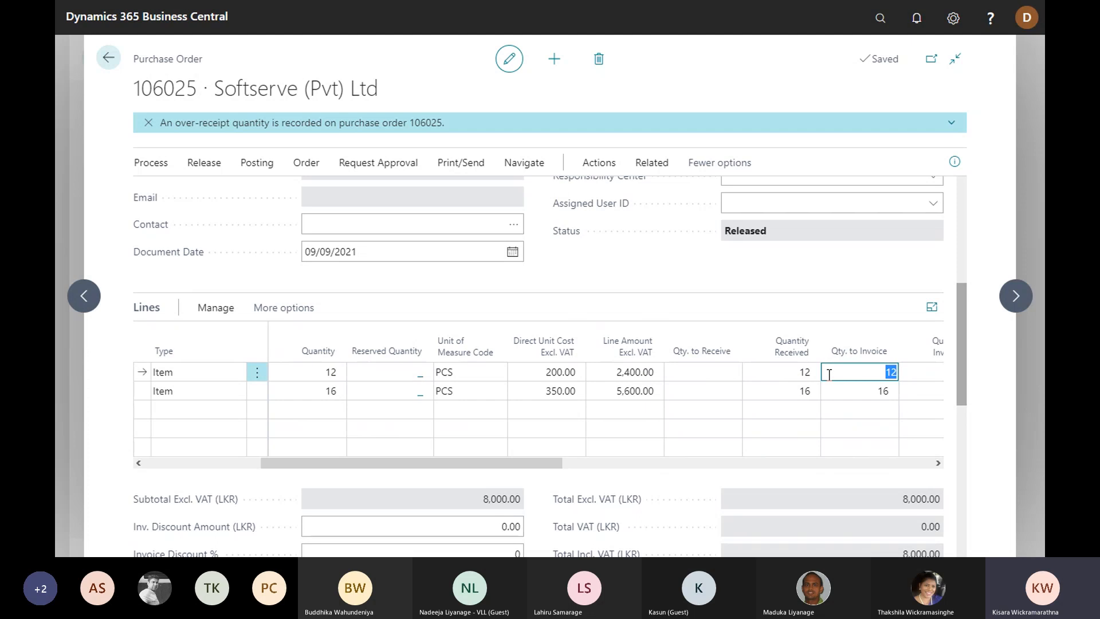
{"action": "type", "text": "7"}
{"action": "key", "text": "Tab"}
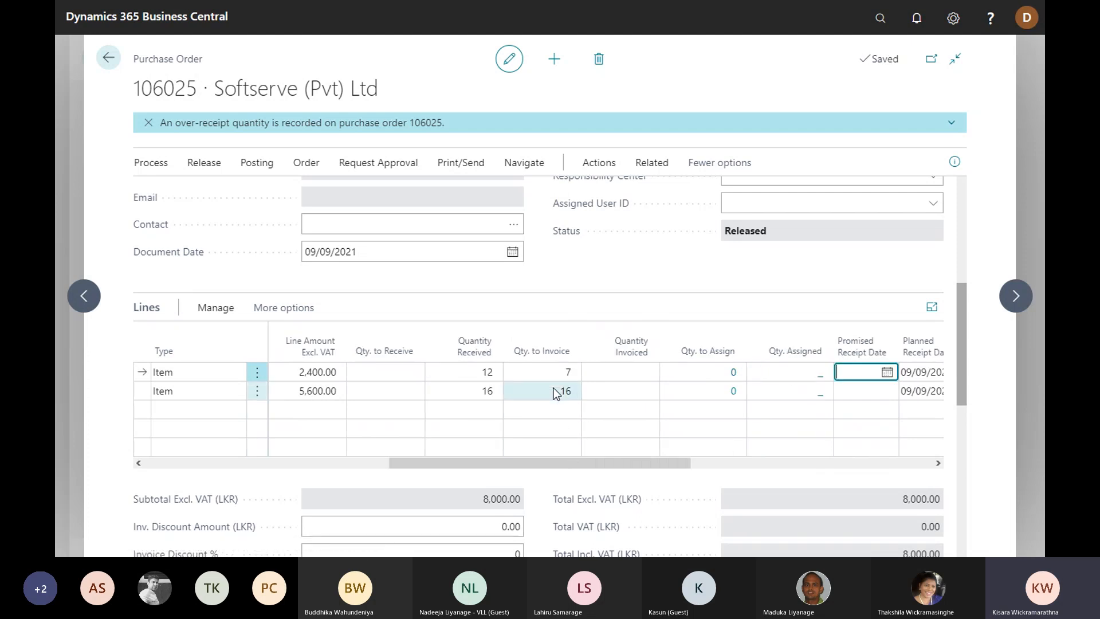
{"action": "left_click", "coordinate": [554, 392]}
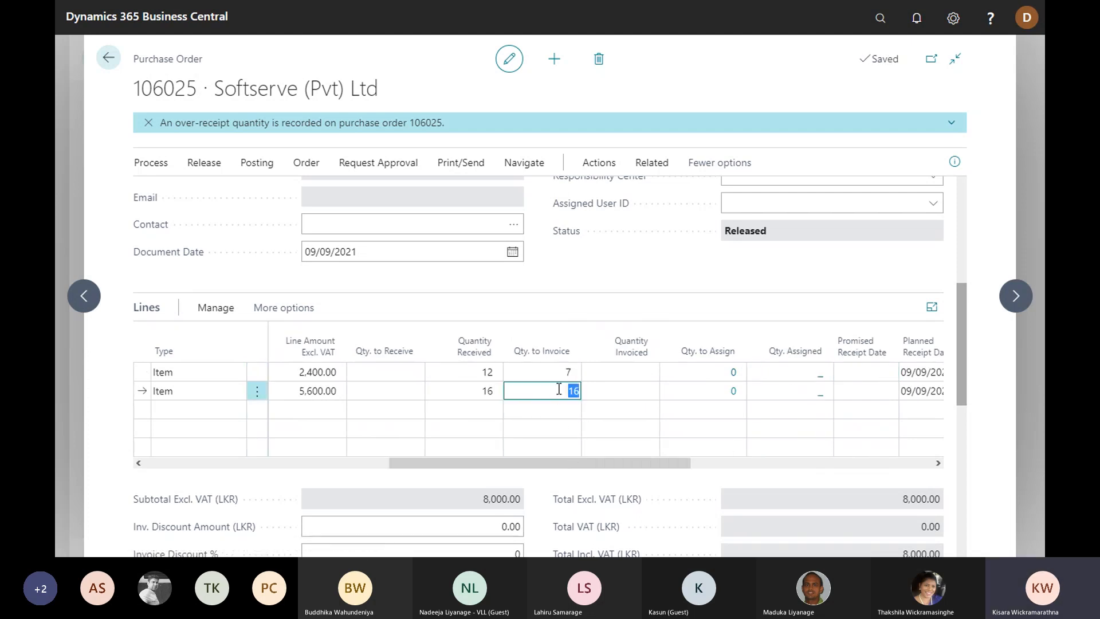
{"action": "type", "text": "7"}
{"action": "key", "text": "Tab"}
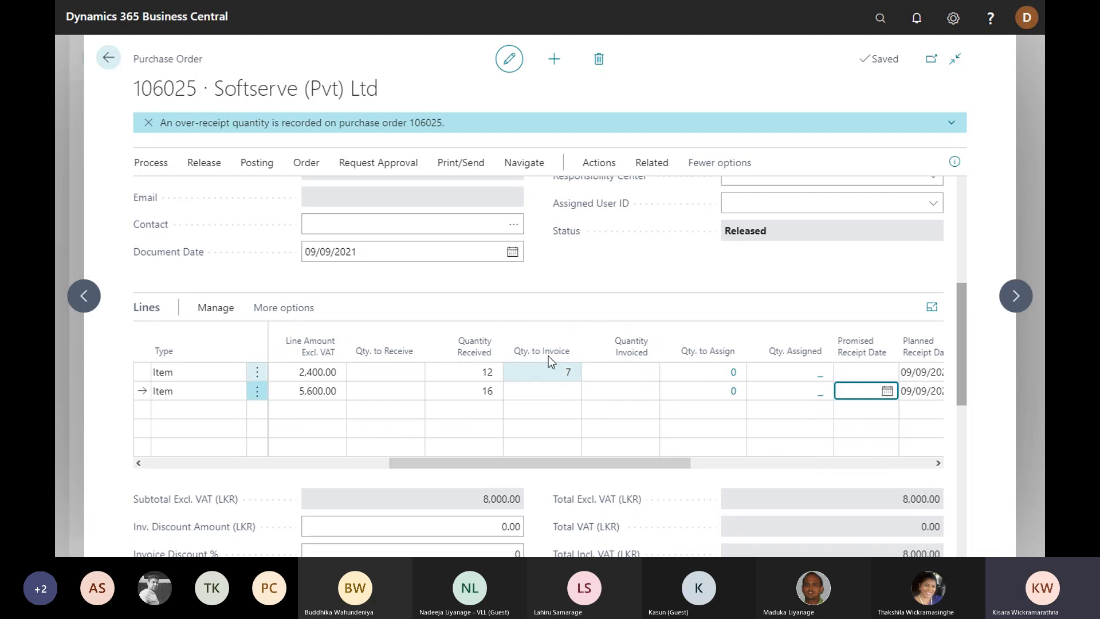
Step: Post order 106025 as Invoice only, invoicing 7 of the first line's 12 units
{"action": "left_click", "coordinate": [249, 166]}
{"action": "left_click", "coordinate": [157, 189]}
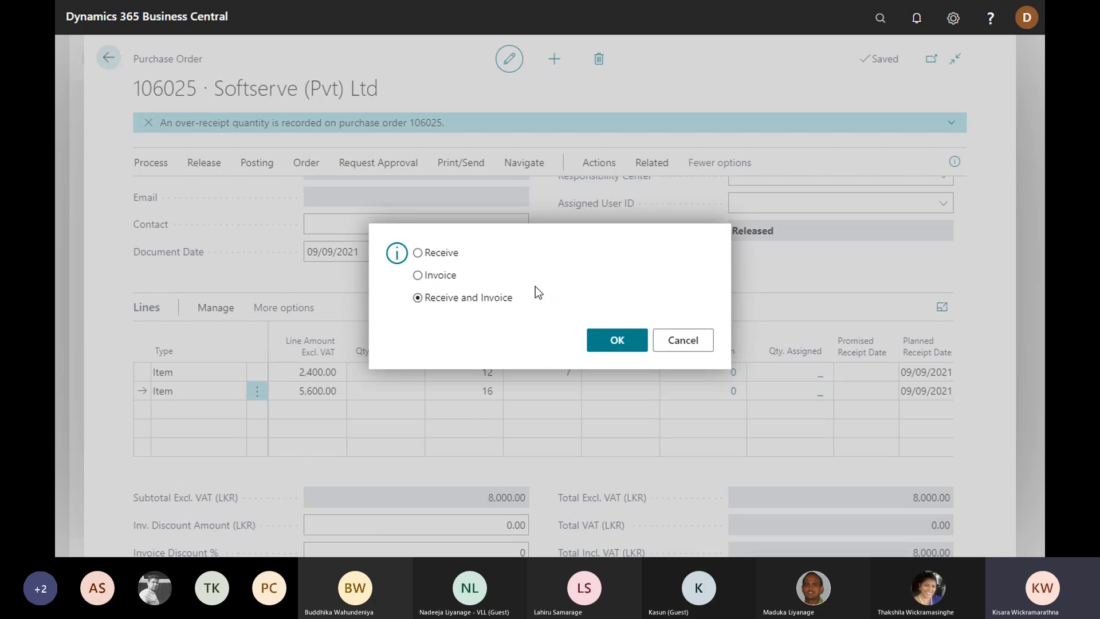
{"action": "left_click", "coordinate": [417, 276]}
{"action": "left_click", "coordinate": [608, 342]}
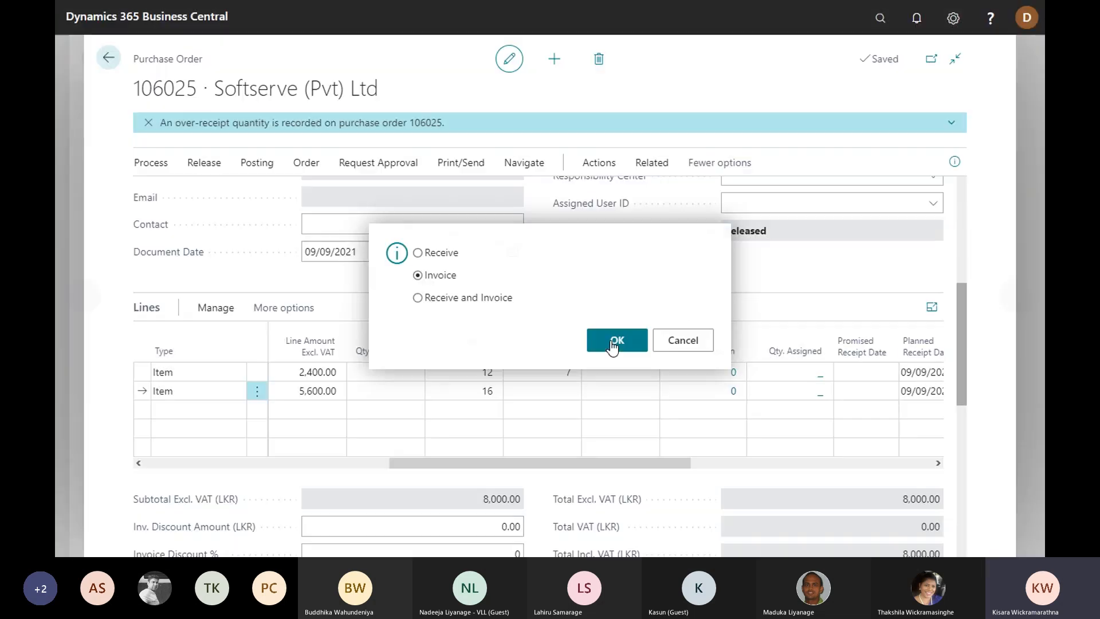
{"action": "left_click", "coordinate": [612, 342]}
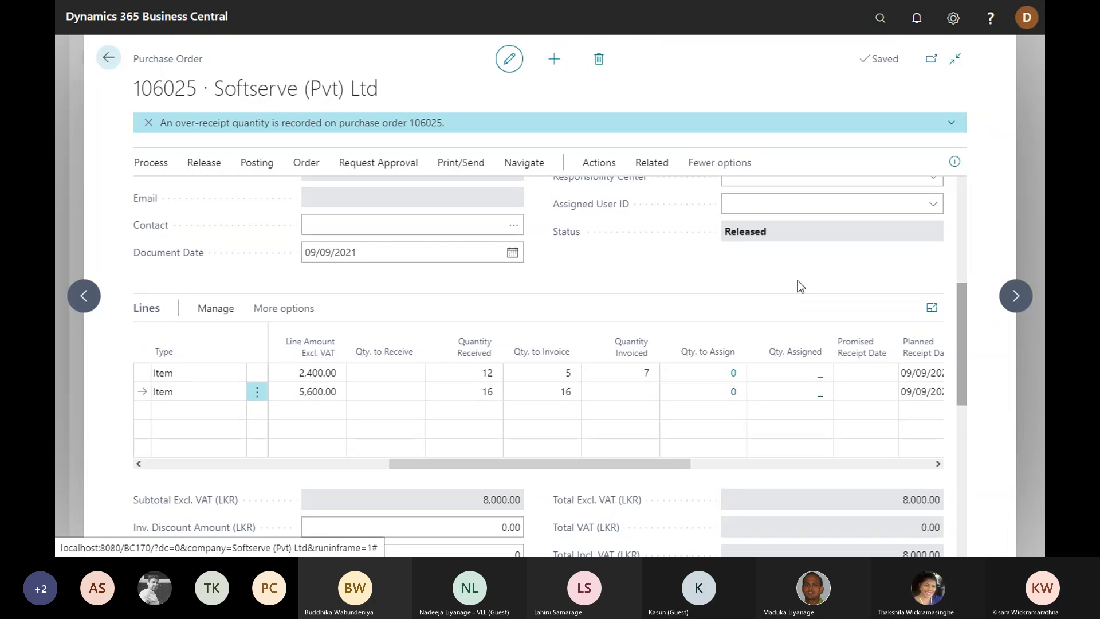
{"action": "scroll", "coordinate": [797, 281], "scroll_direction": "up", "scroll_amount": 1}
{"action": "scroll", "coordinate": [798, 282], "scroll_direction": "down", "scroll_amount": 1}
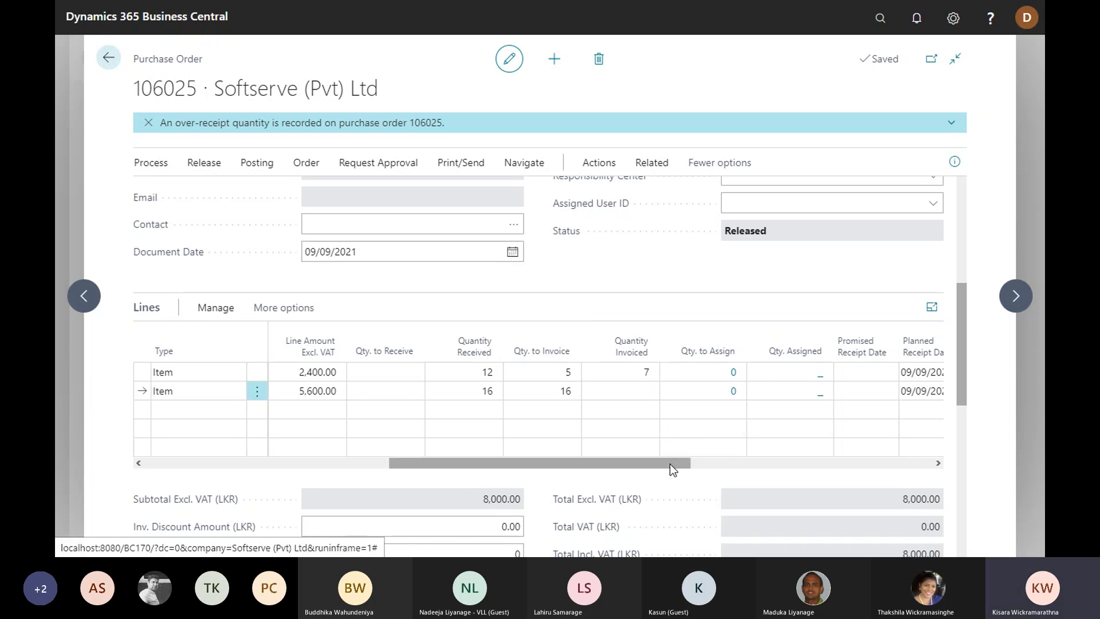
{"action": "mouse_move", "coordinate": [669, 462]}
{"action": "left_mouse_down"}
{"action": "mouse_move", "coordinate": [707, 466]}
{"action": "mouse_move", "coordinate": [665, 466]}
{"action": "left_mouse_up"}
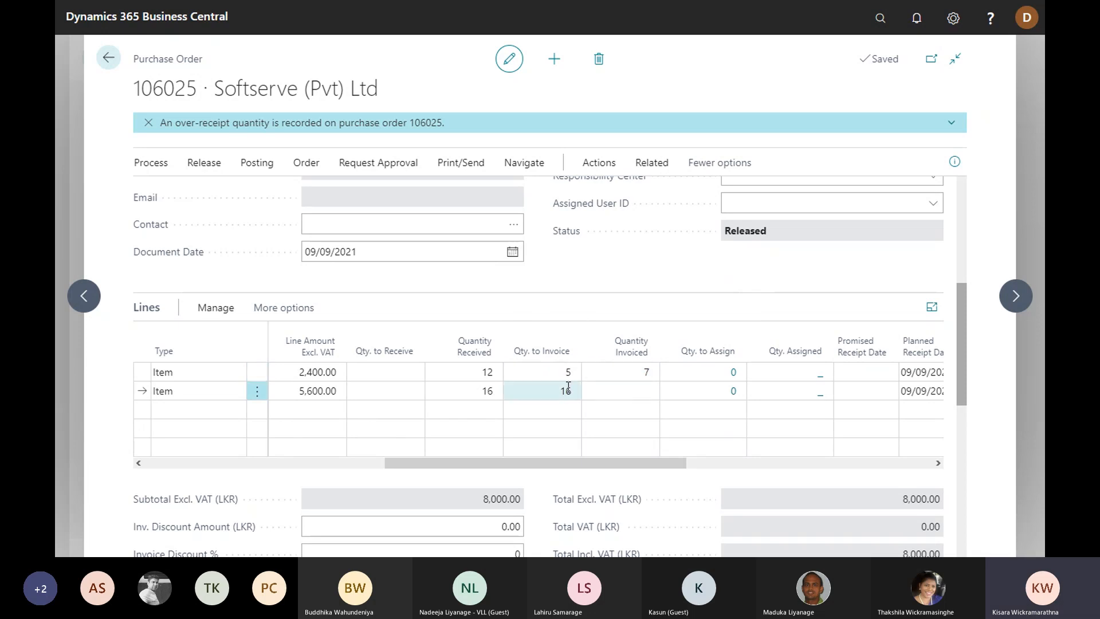
{"action": "scroll", "coordinate": [668, 294], "scroll_direction": "up", "scroll_amount": 1}
{"action": "scroll", "coordinate": [668, 295], "scroll_direction": "up", "scroll_amount": 6}
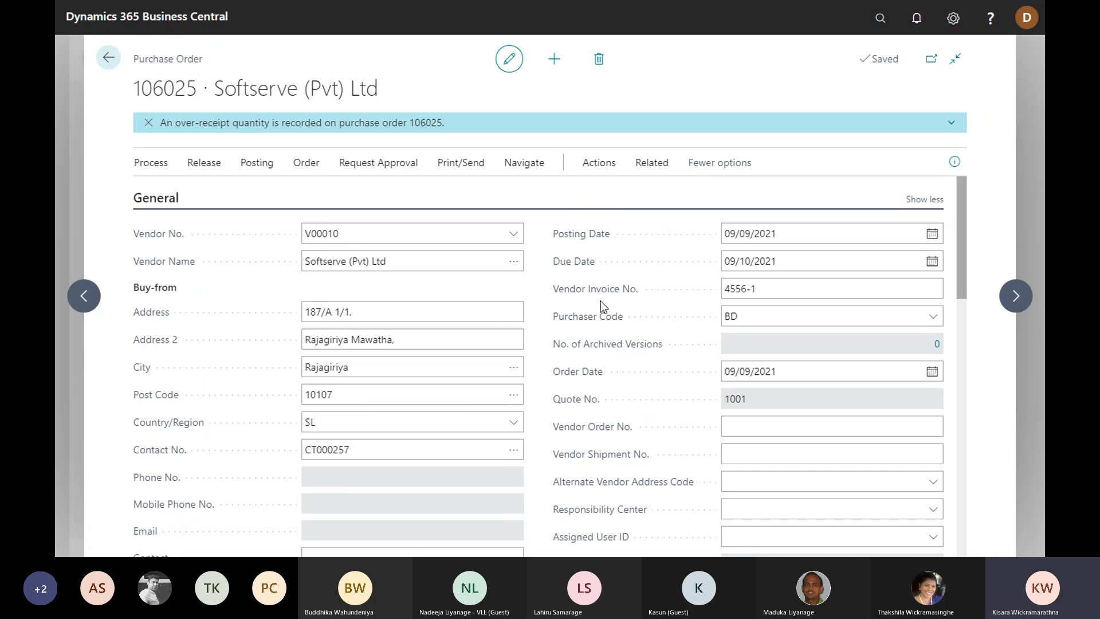
{"action": "left_click", "coordinate": [777, 293]}
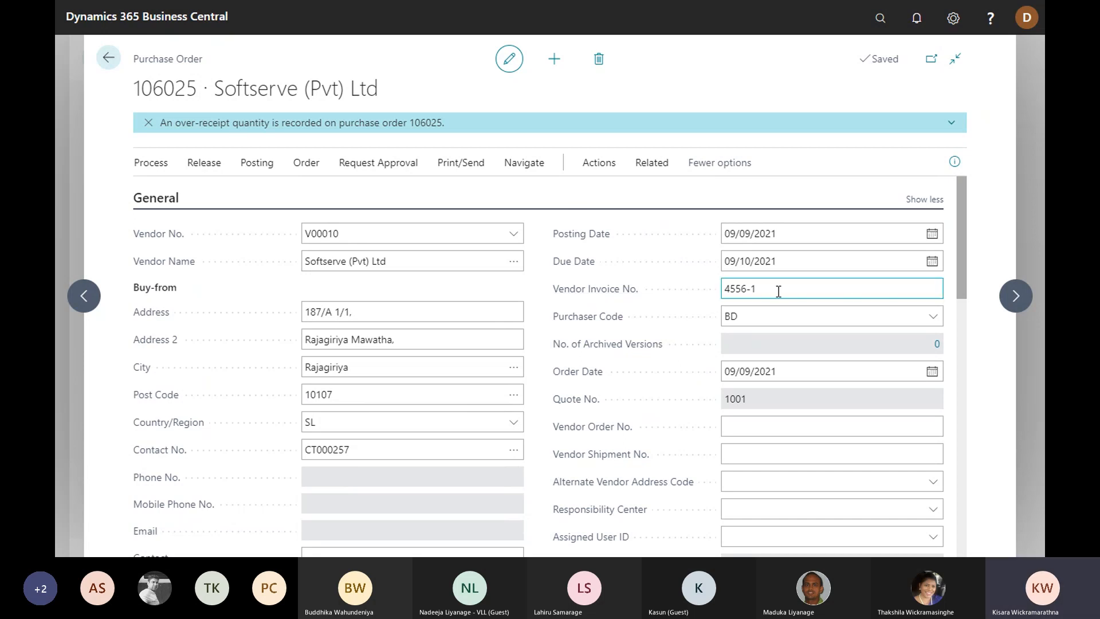
{"action": "scroll", "coordinate": [661, 365], "scroll_direction": "down", "scroll_amount": 5}
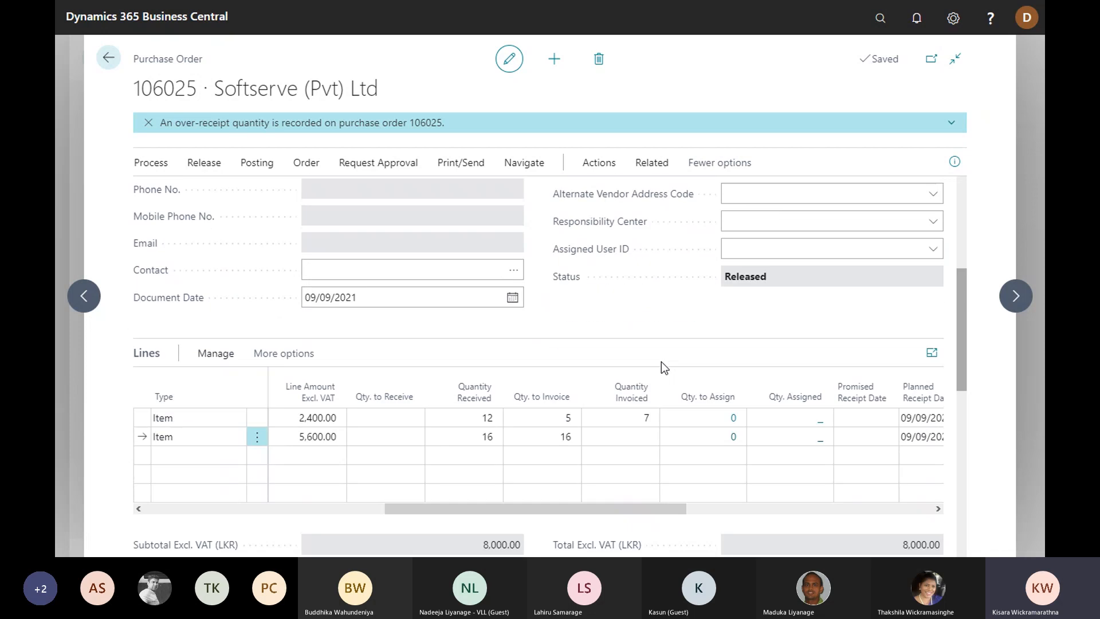
{"action": "scroll", "coordinate": [636, 410], "scroll_direction": "up", "scroll_amount": 5}
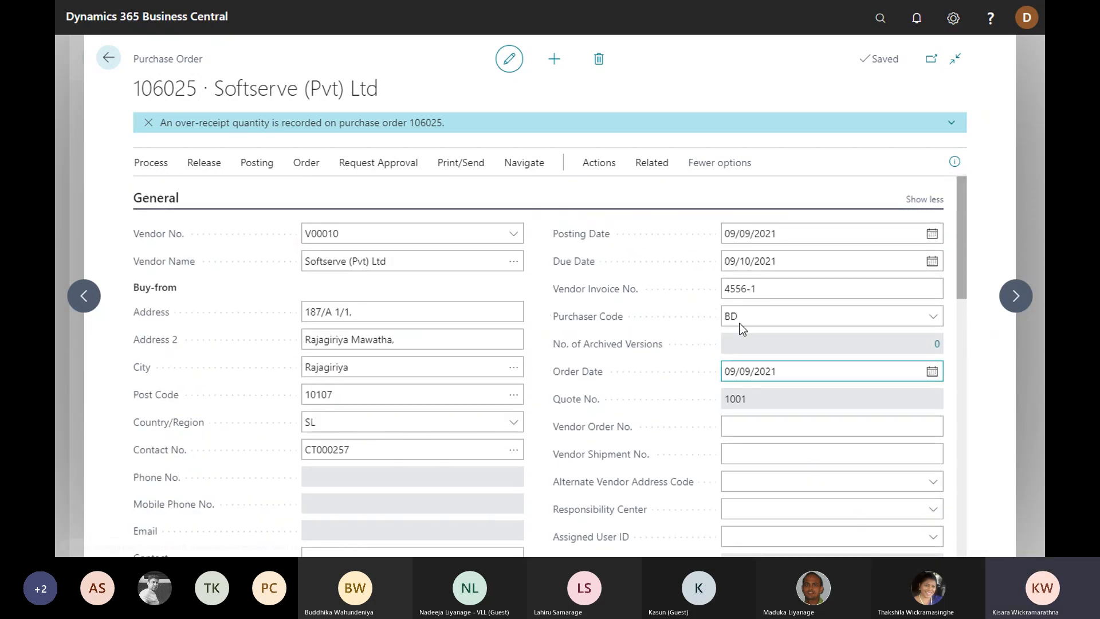
{"action": "left_click", "coordinate": [738, 289]}
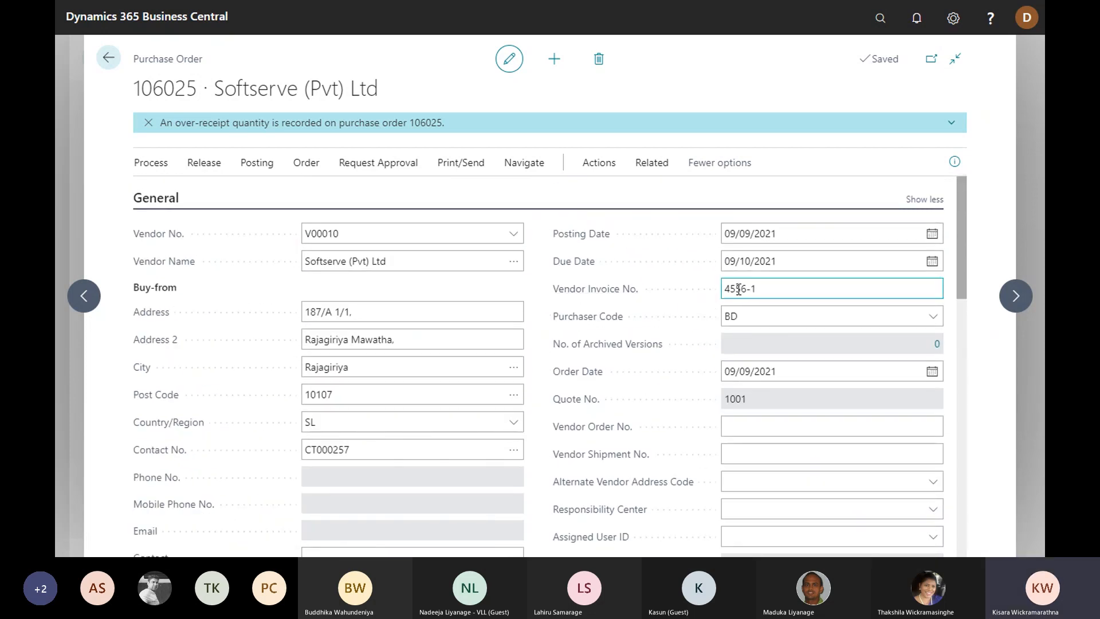
{"action": "left_click_drag", "start_coordinate": [771, 289], "coordinate": [678, 290]}
{"action": "scroll", "coordinate": [658, 331], "scroll_direction": "down", "scroll_amount": 6}
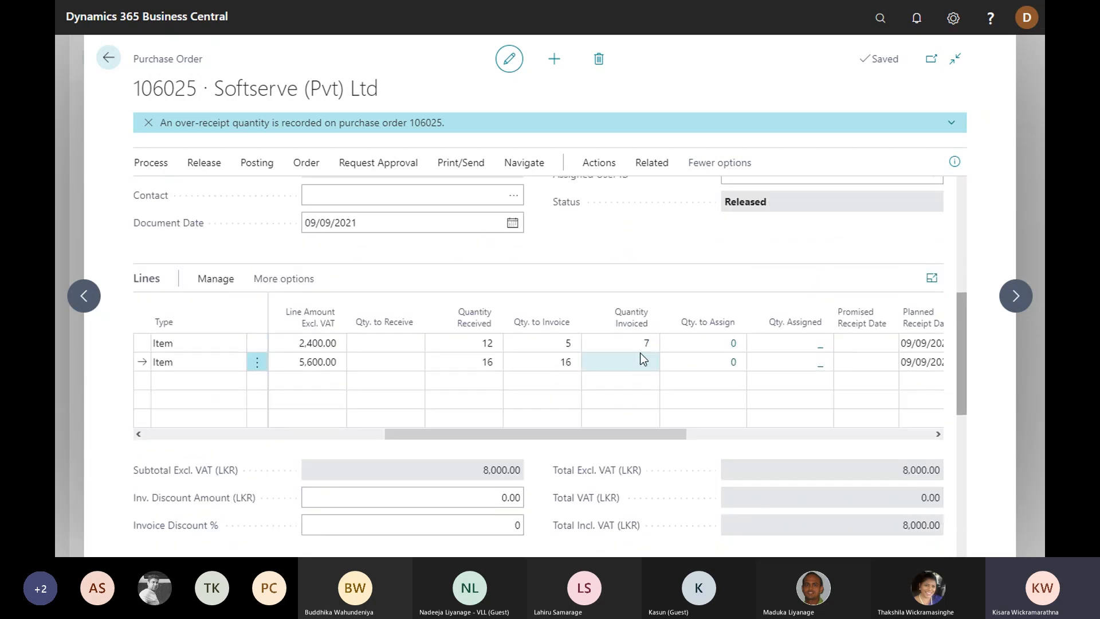
{"action": "scroll", "coordinate": [641, 353], "scroll_direction": "up", "scroll_amount": 1}
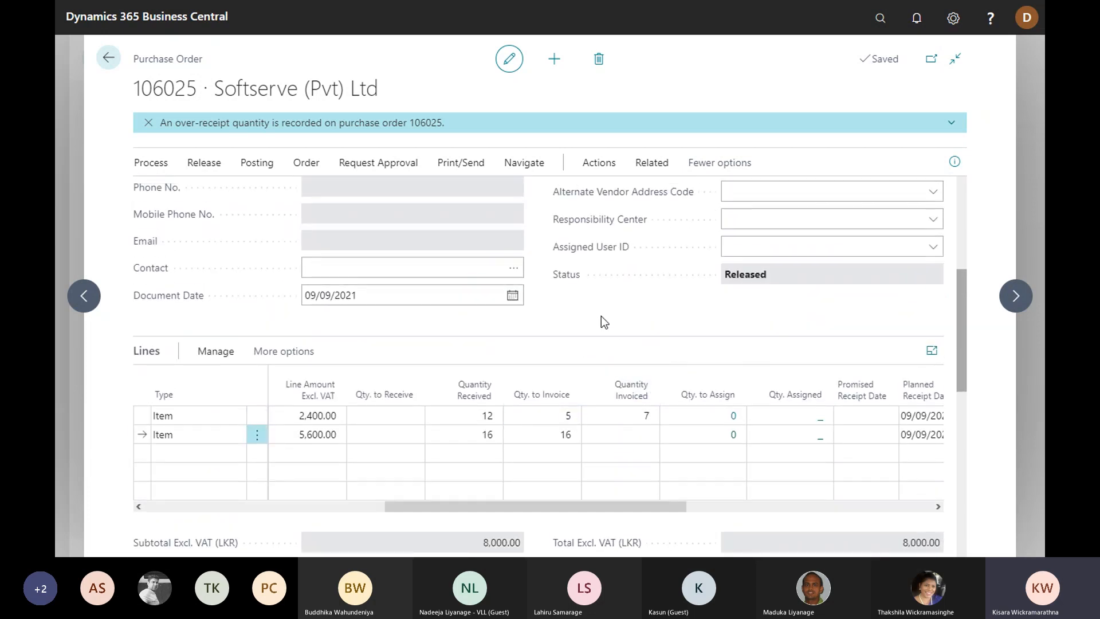
{"action": "scroll", "coordinate": [614, 307], "scroll_direction": "up", "scroll_amount": 5}
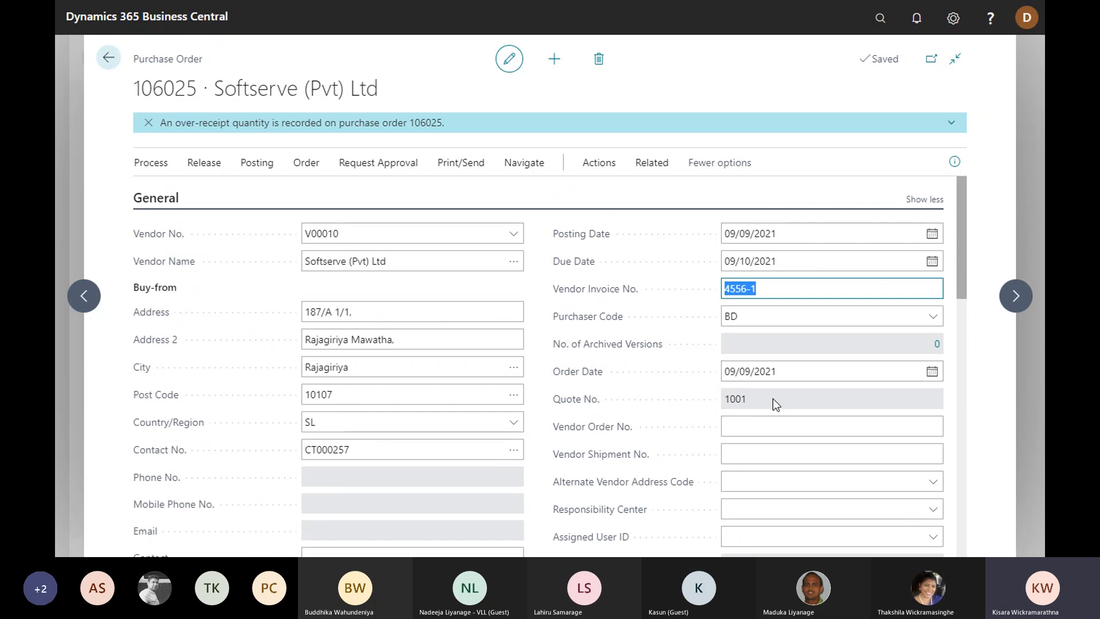
Step: Change the order's Vendor Invoice No. to 4556-2
{"action": "left_click", "coordinate": [766, 290]}
{"action": "key", "text": "BackSpace"}
{"action": "type", "text": "2"}
{"action": "left_click", "coordinate": [796, 316]}
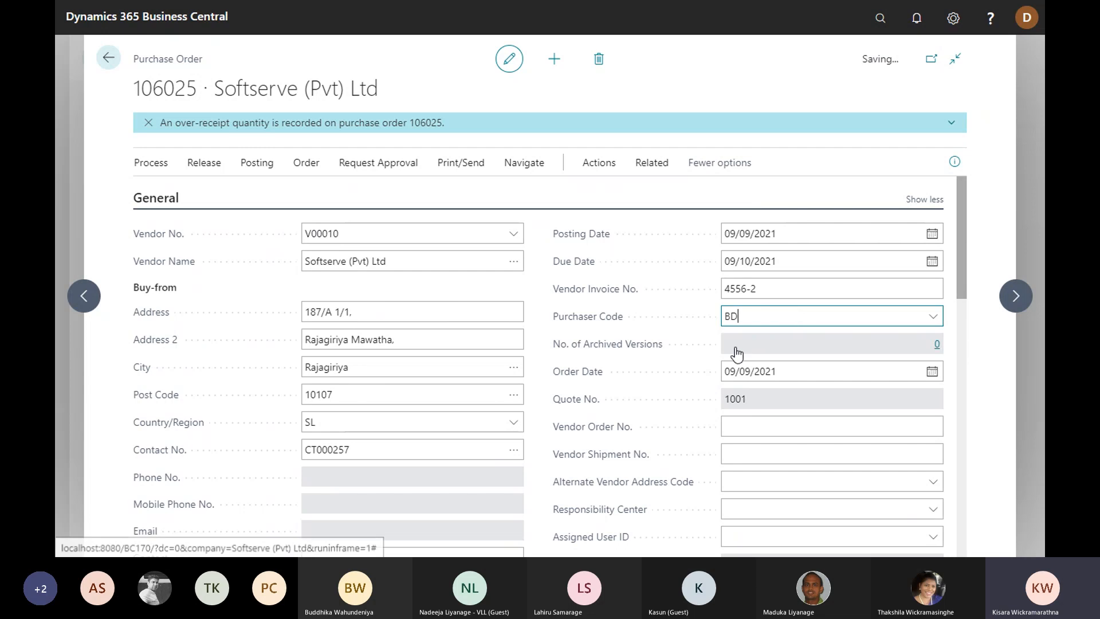
Step: Clear the second line's Qty. to Invoice, leaving only the first line's 5 units
{"action": "scroll", "coordinate": [736, 344], "scroll_direction": "down", "scroll_amount": 2}
{"action": "scroll", "coordinate": [736, 347], "scroll_direction": "down", "scroll_amount": 5}
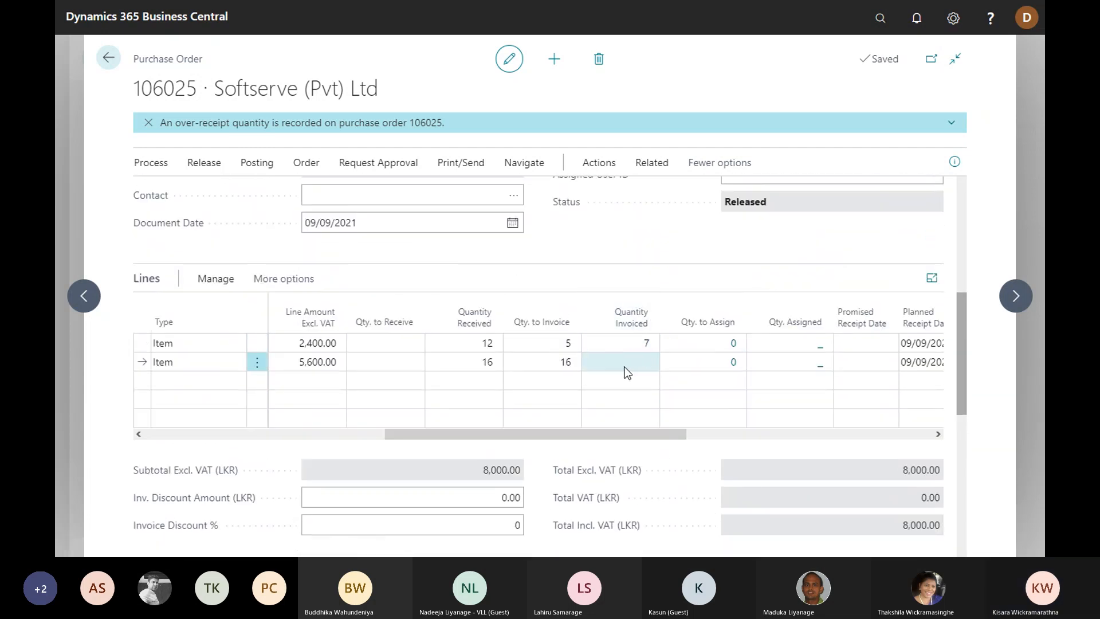
{"action": "left_click", "coordinate": [559, 362]}
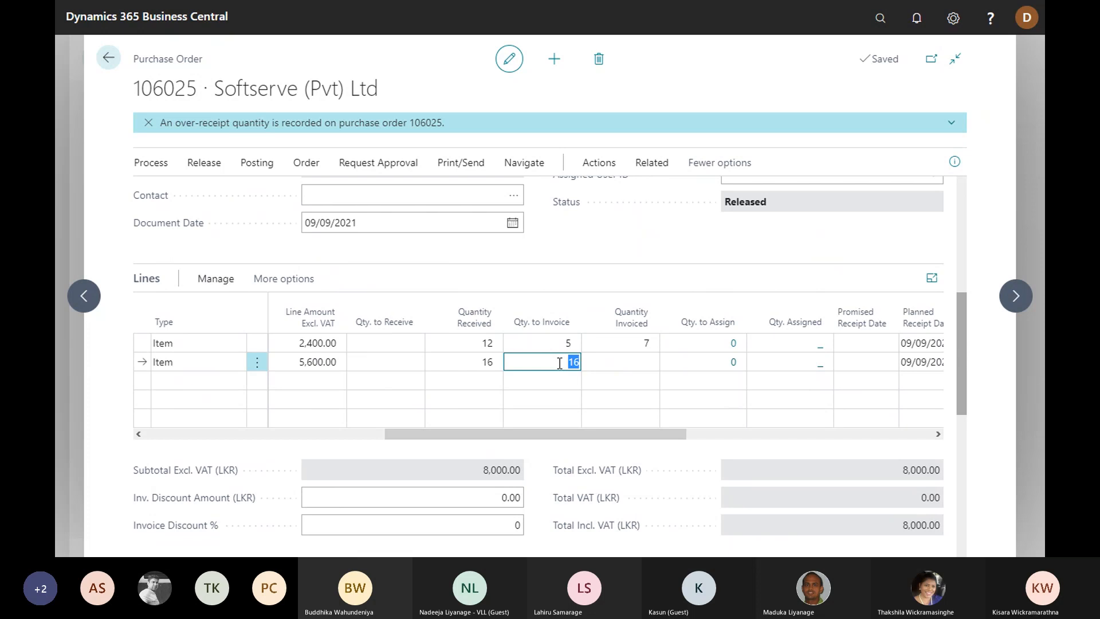
{"action": "key", "text": "Tab"}
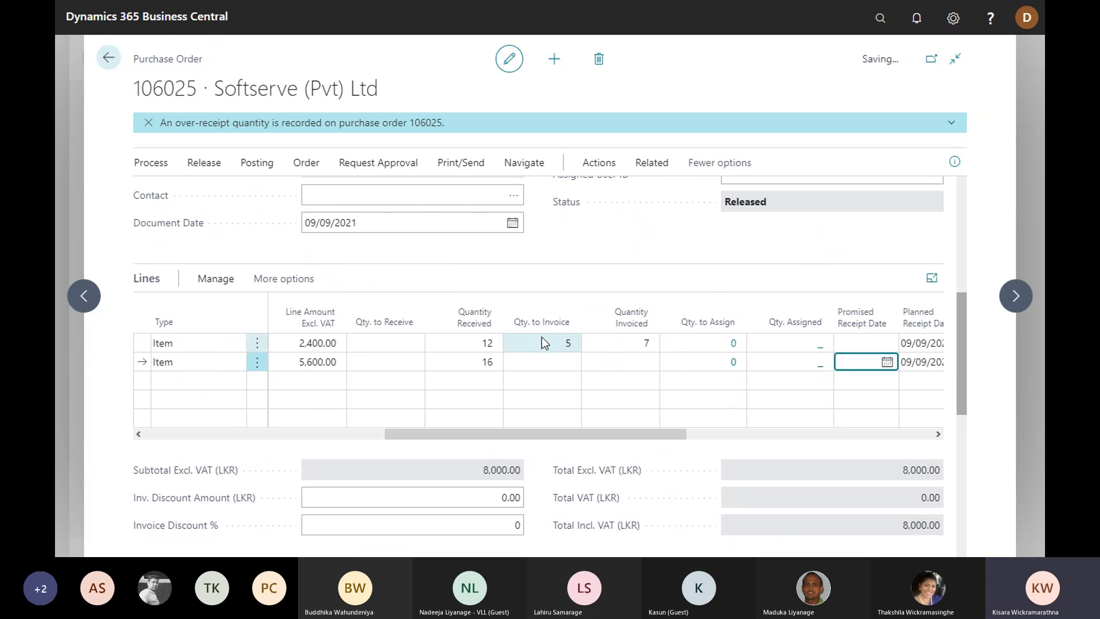
{"action": "left_click", "coordinate": [560, 346]}
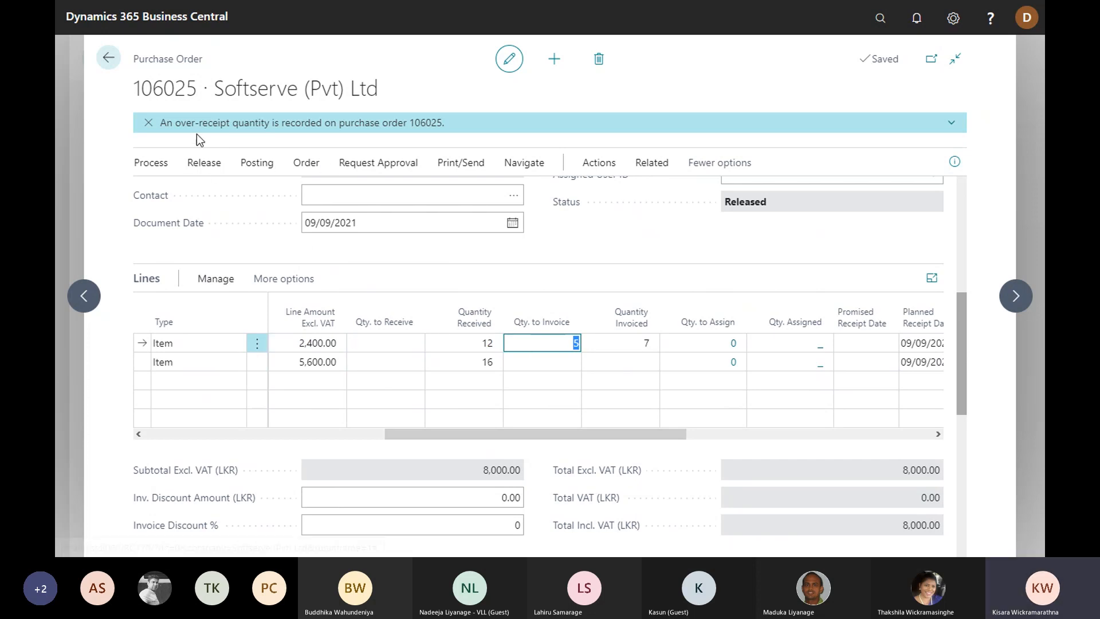
Step: Post the first line's remaining 5 units as Invoice only, bringing Quantity Invoiced to 12
{"action": "left_click", "coordinate": [256, 163]}
{"action": "left_click", "coordinate": [163, 191]}
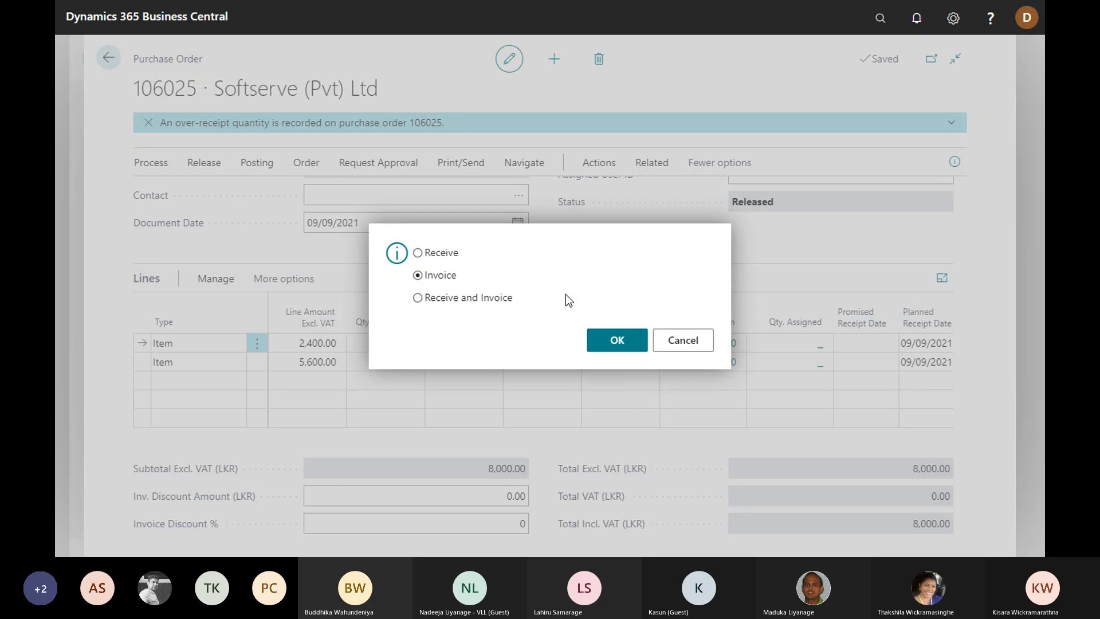
{"action": "left_click", "coordinate": [626, 339]}
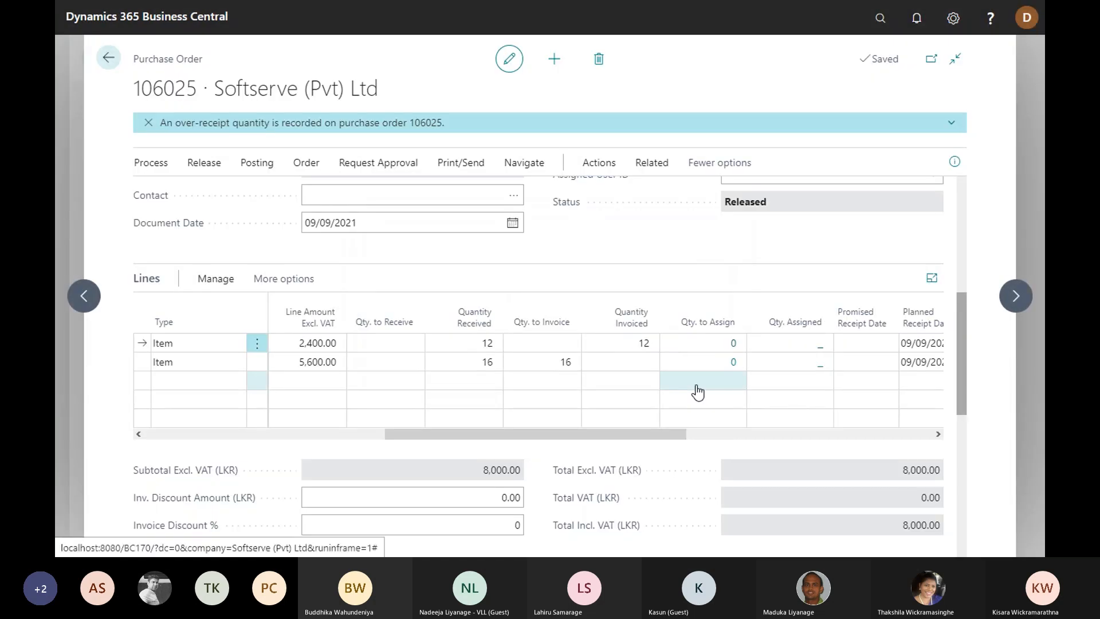
{"action": "left_click_drag", "start_coordinate": [644, 435], "coordinate": [613, 437]}
{"action": "left_click", "coordinate": [483, 344]}
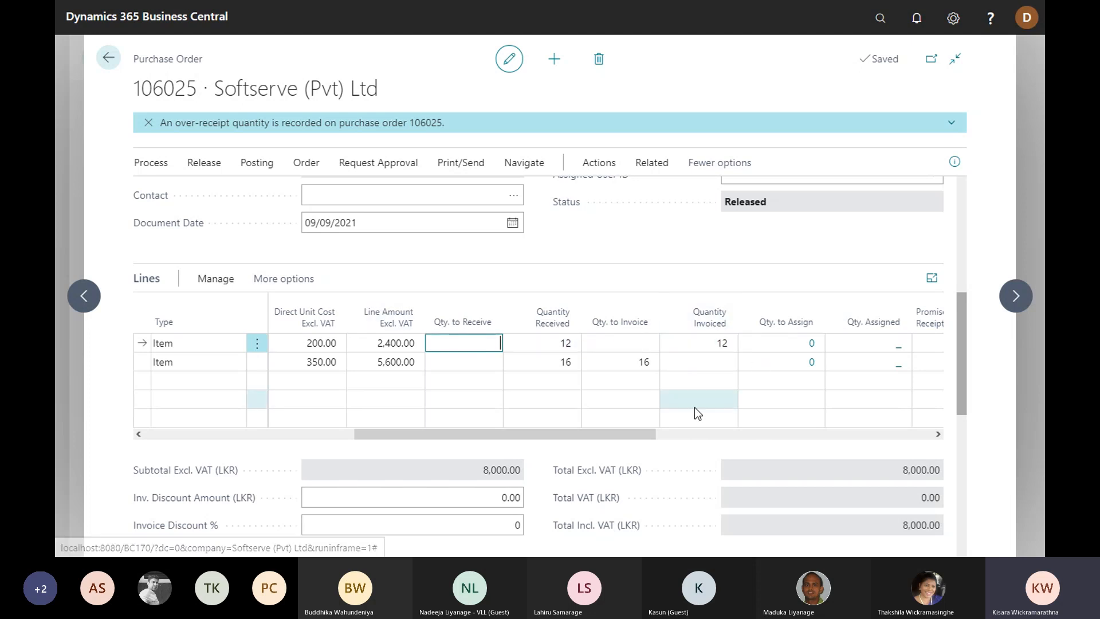
{"action": "left_click_drag", "start_coordinate": [621, 431], "coordinate": [645, 430]}
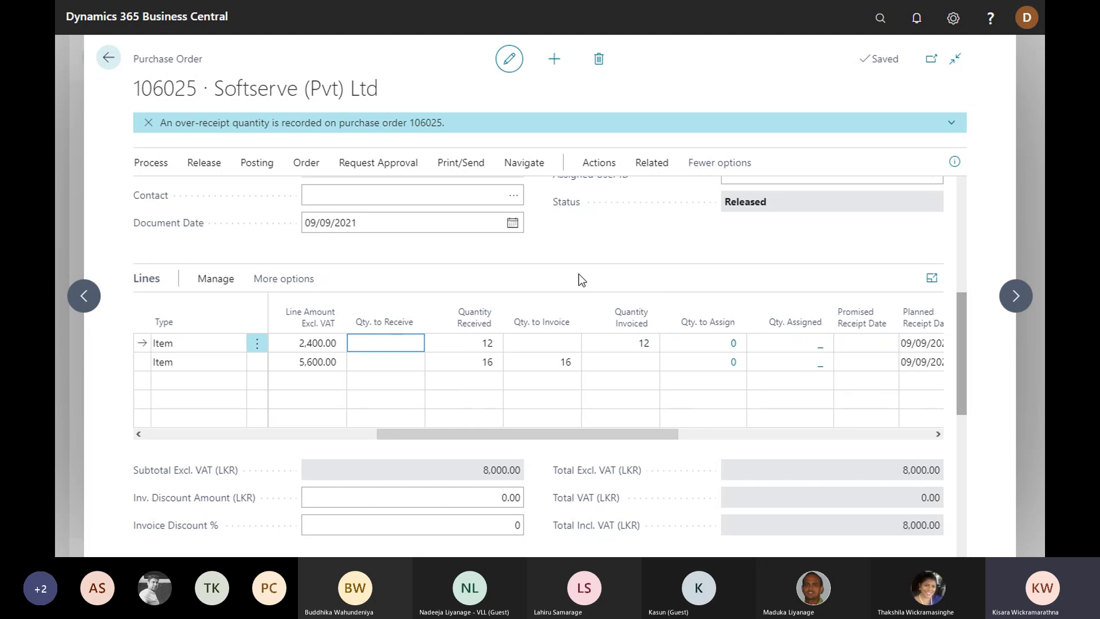
{"action": "left_click", "coordinate": [523, 165]}
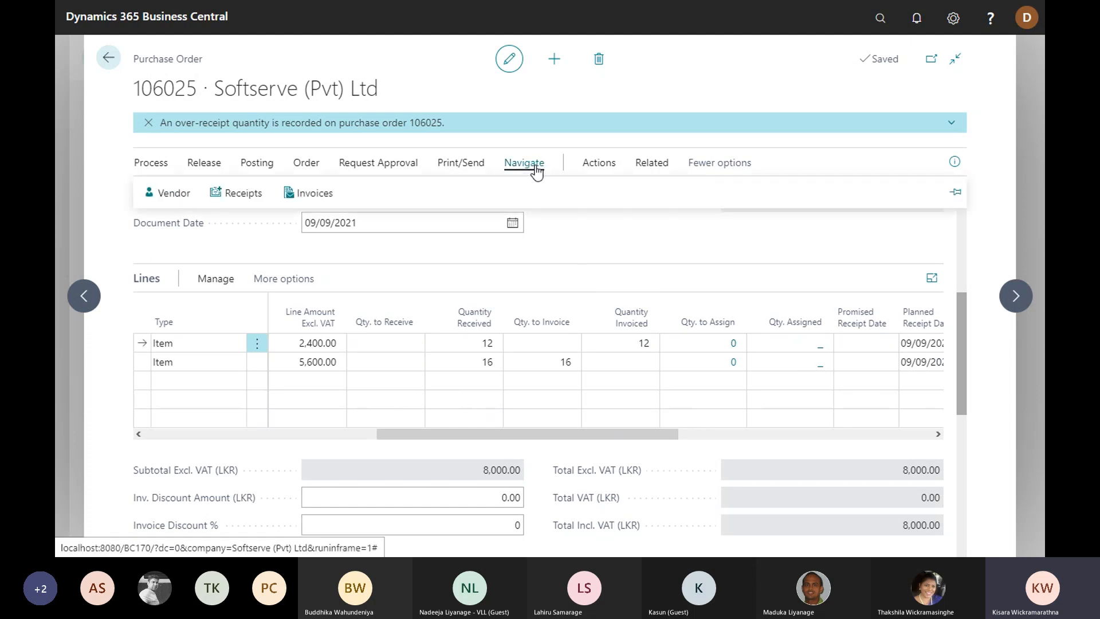
Step: Open the order's posted purchase receipts and review them
{"action": "left_click", "coordinate": [240, 195]}
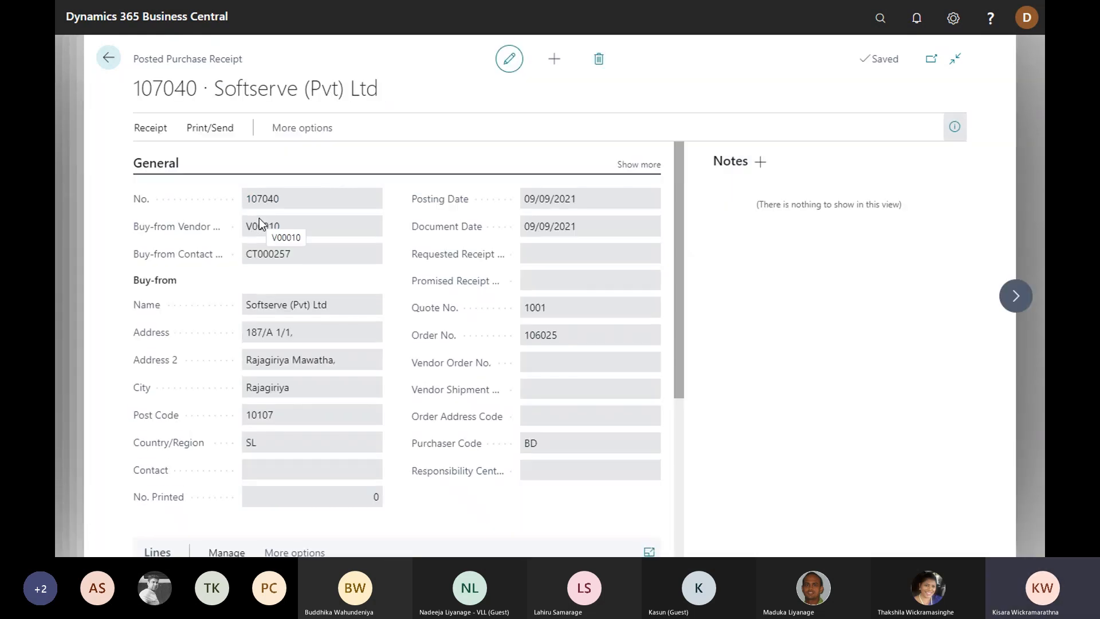
{"action": "scroll", "coordinate": [631, 247], "scroll_direction": "down", "scroll_amount": 4}
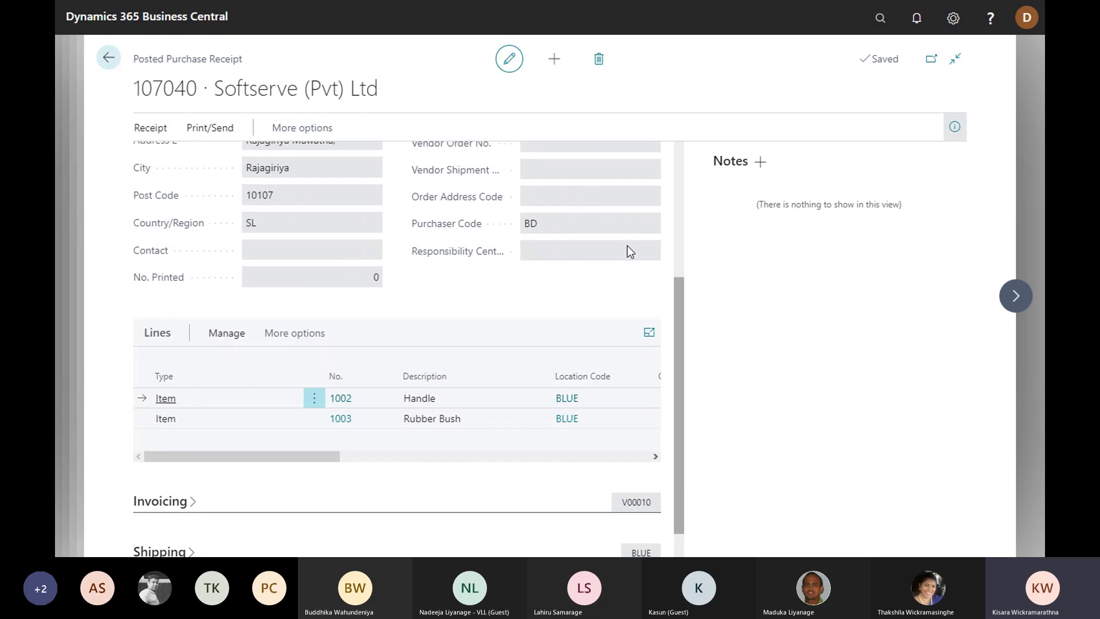
{"action": "scroll", "coordinate": [380, 237], "scroll_direction": "up", "scroll_amount": 1}
{"action": "scroll", "coordinate": [380, 237], "scroll_direction": "down", "scroll_amount": 1}
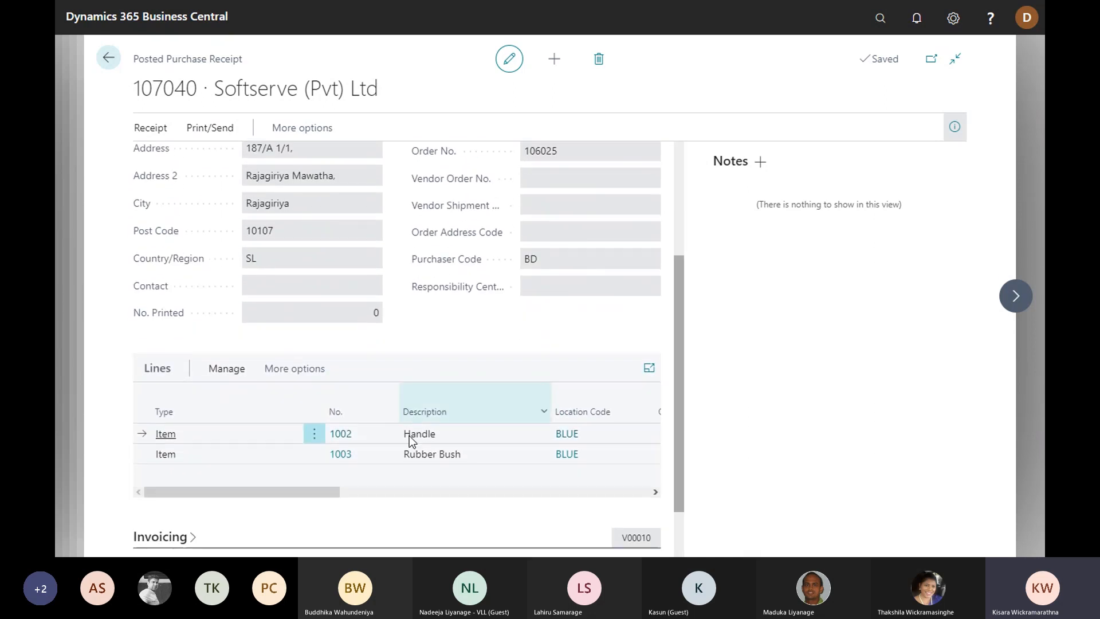
{"action": "left_click_drag", "start_coordinate": [298, 494], "coordinate": [355, 493]}
{"action": "left_click", "coordinate": [109, 57]}
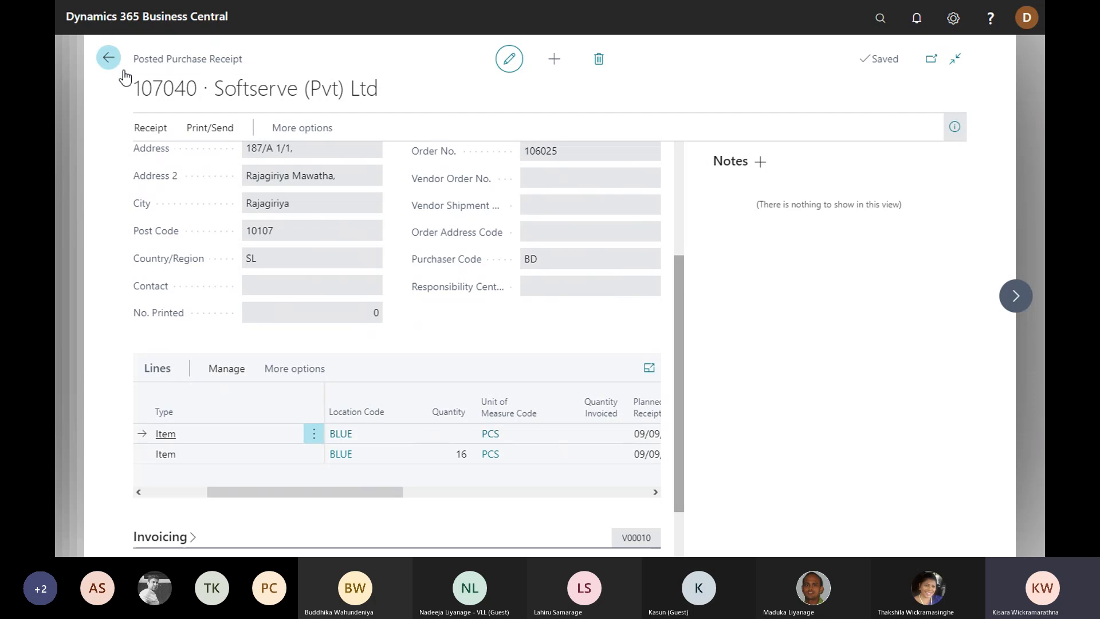
Step: Sort the receipts ascending by number to review 107038 through 107040 at location BLUE
{"action": "left_click", "coordinate": [160, 130]}
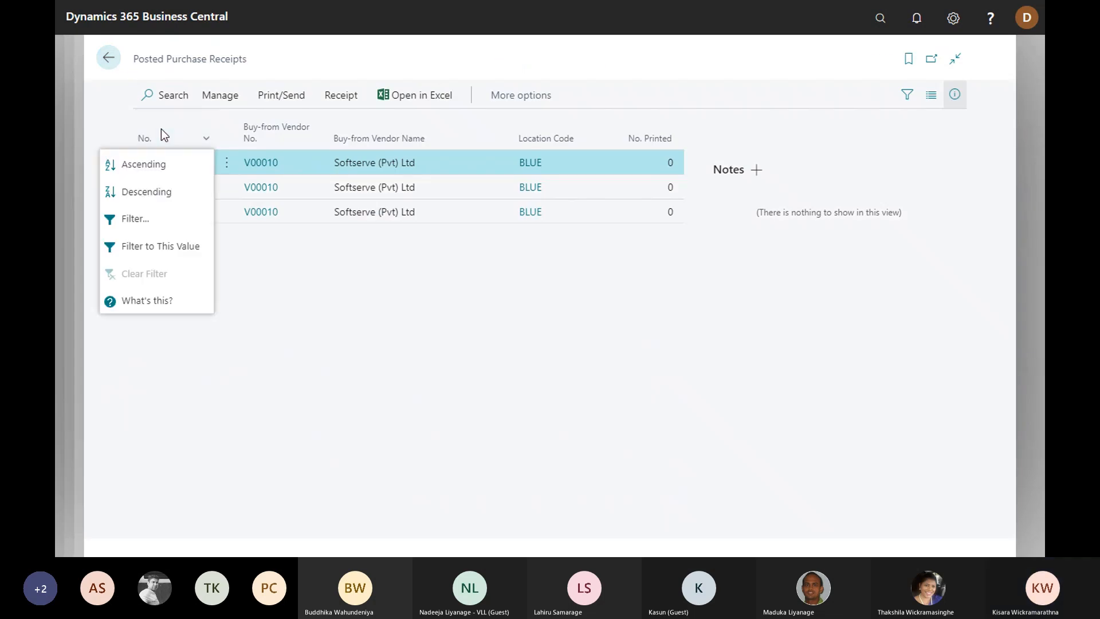
{"action": "left_click", "coordinate": [159, 171]}
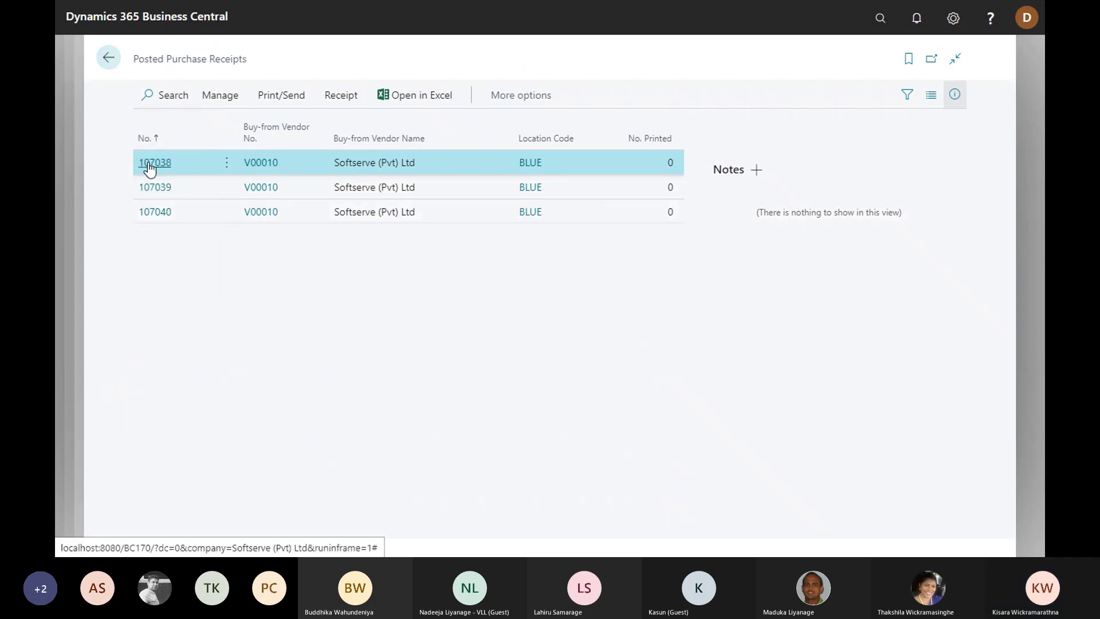
{"action": "scroll", "coordinate": [522, 335], "scroll_direction": "down", "scroll_amount": 3}
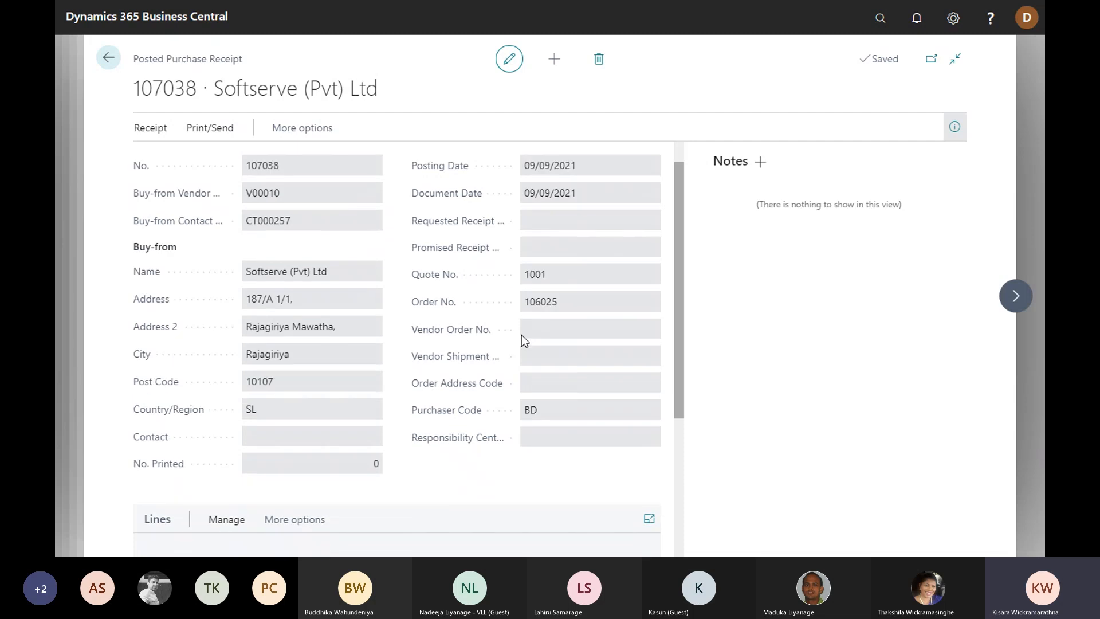
{"action": "scroll", "coordinate": [521, 333], "scroll_direction": "down", "scroll_amount": 2}
{"action": "left_click_drag", "start_coordinate": [304, 461], "coordinate": [366, 473]}
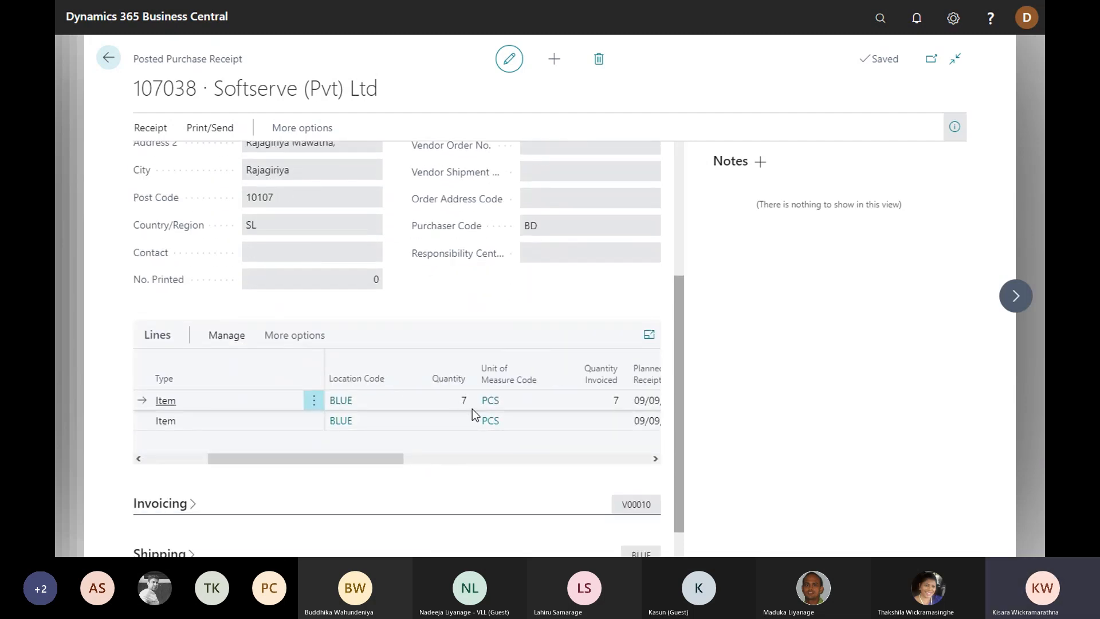
{"action": "left_click_drag", "start_coordinate": [390, 463], "coordinate": [298, 462]}
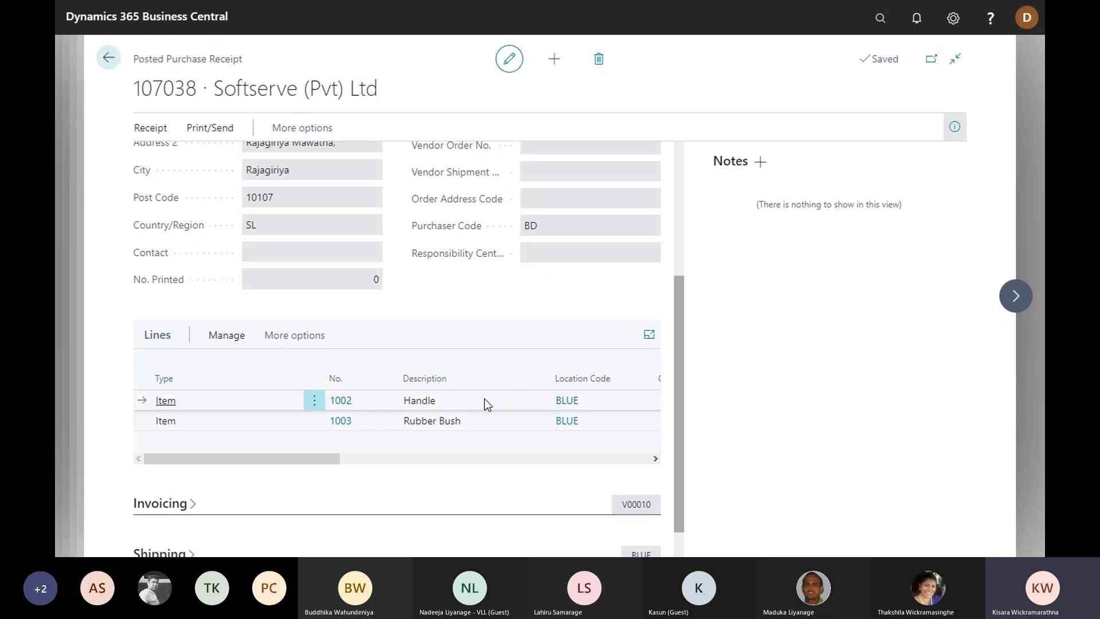
{"action": "left_click", "coordinate": [105, 62]}
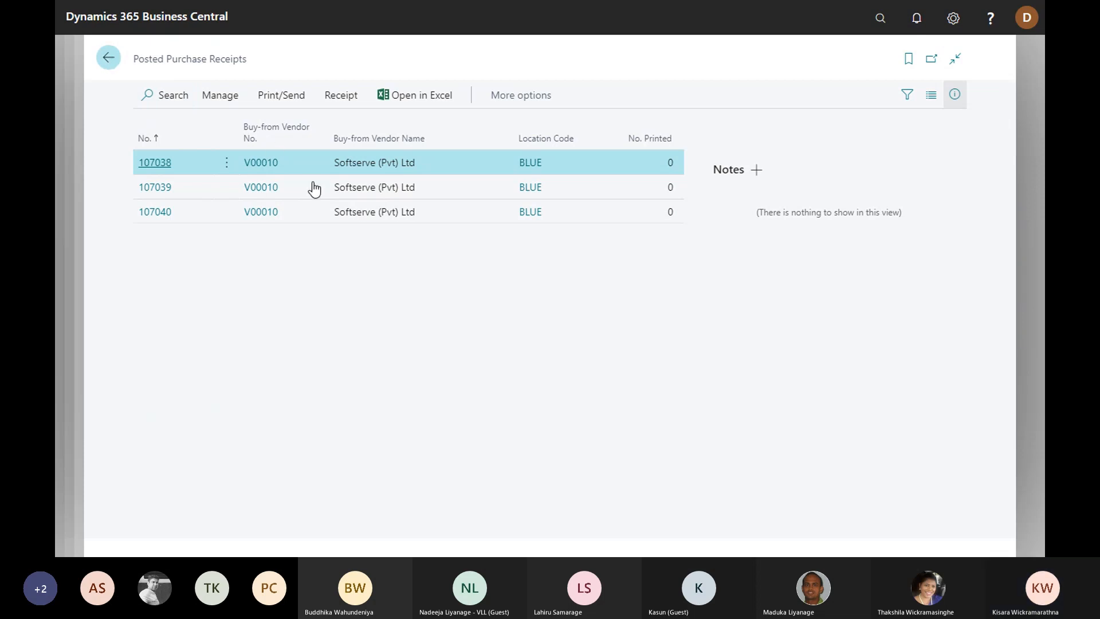
Step: Open posted invoice 108037 (vendor invoice 4556-1, 1,400.00) and review its 7 invoiced Handles
{"action": "left_click", "coordinate": [524, 163]}
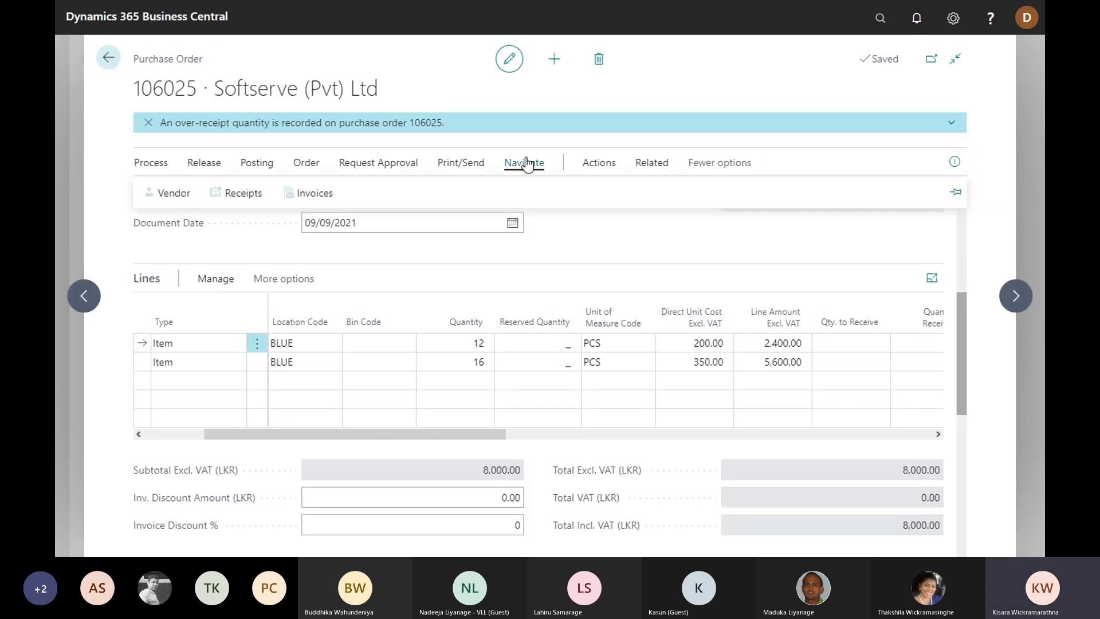
{"action": "left_click", "coordinate": [316, 196]}
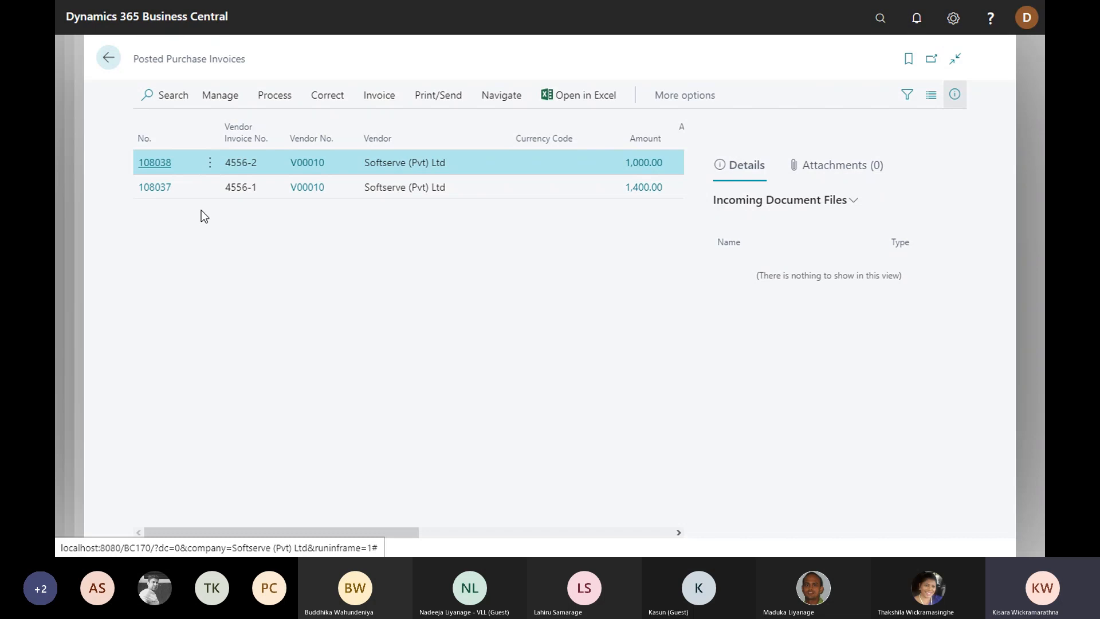
{"action": "left_click", "coordinate": [166, 189]}
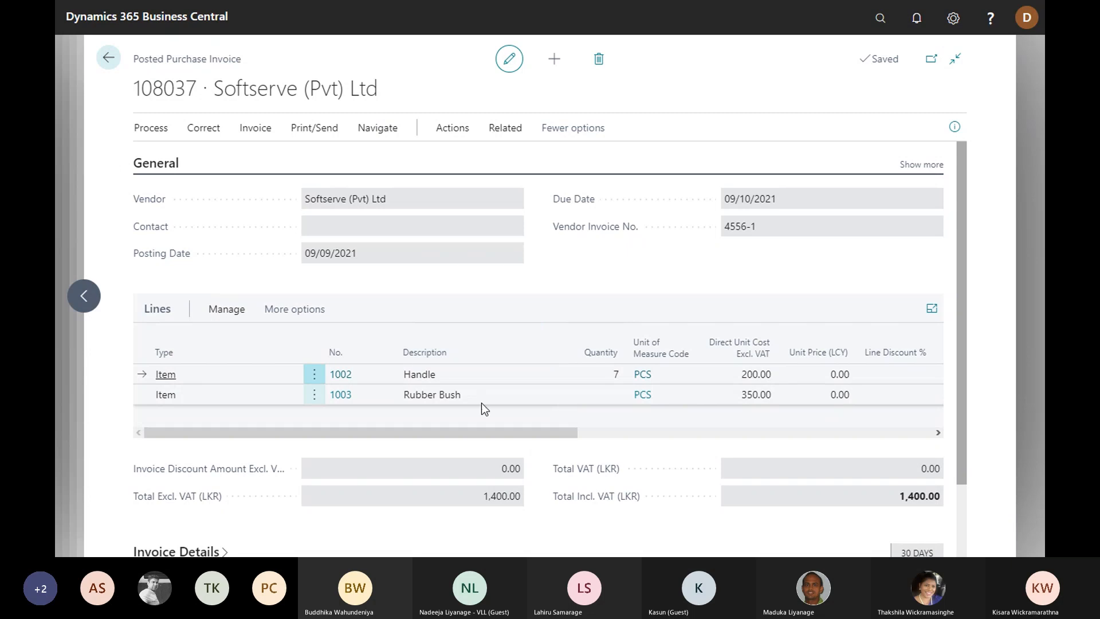
{"action": "left_click_drag", "start_coordinate": [489, 436], "coordinate": [452, 433]}
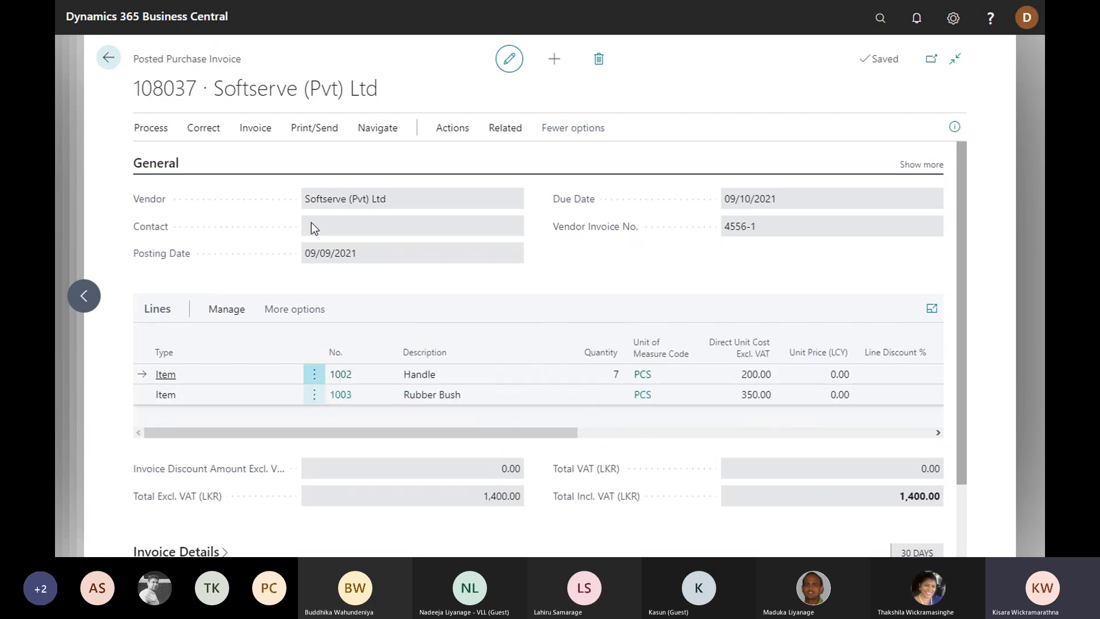
{"action": "left_click", "coordinate": [108, 61]}
Step: Back on order 106025, set the second line's Qty. to Invoice to 16
{"action": "left_click", "coordinate": [108, 61]}
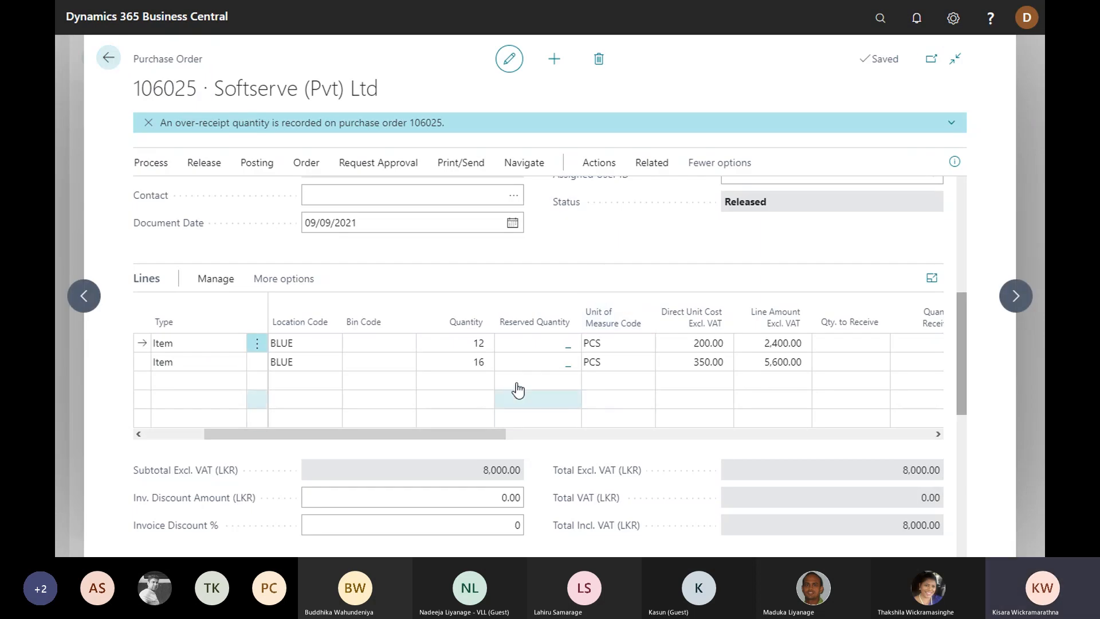
{"action": "left_click_drag", "start_coordinate": [504, 436], "coordinate": [636, 455]}
{"action": "left_click", "coordinate": [652, 366]}
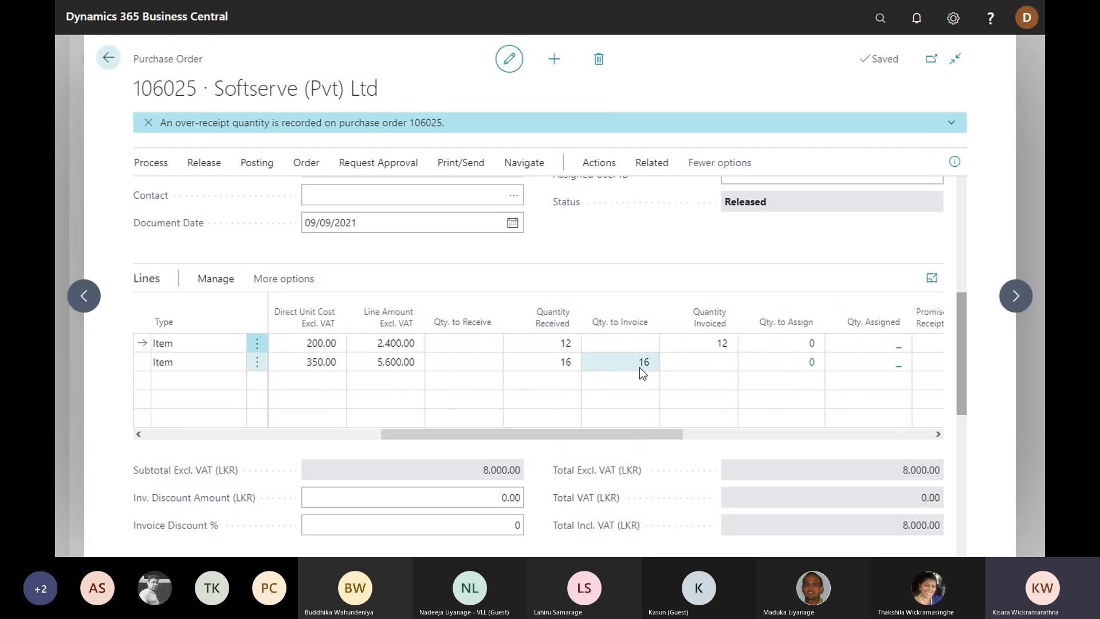
{"action": "left_click", "coordinate": [645, 362]}
{"action": "left_click_drag", "start_coordinate": [627, 438], "coordinate": [676, 438]}
{"action": "left_click", "coordinate": [509, 369]}
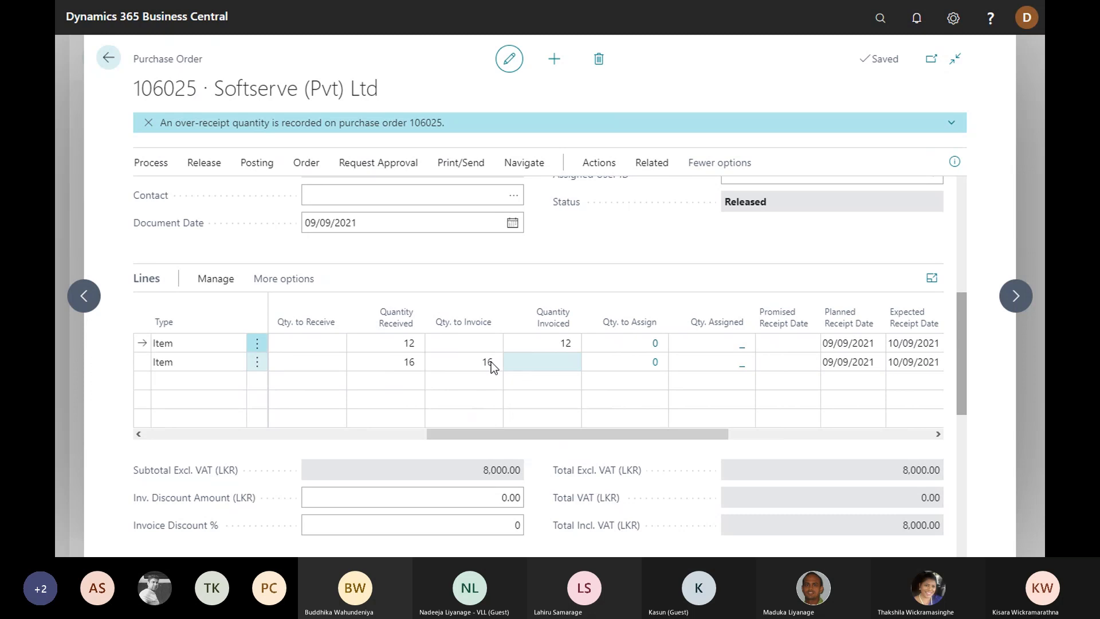
Step: Attempt an Invoice-only posting, which fails because purchase invoice 4556-2 already exists
{"action": "left_click", "coordinate": [270, 169]}
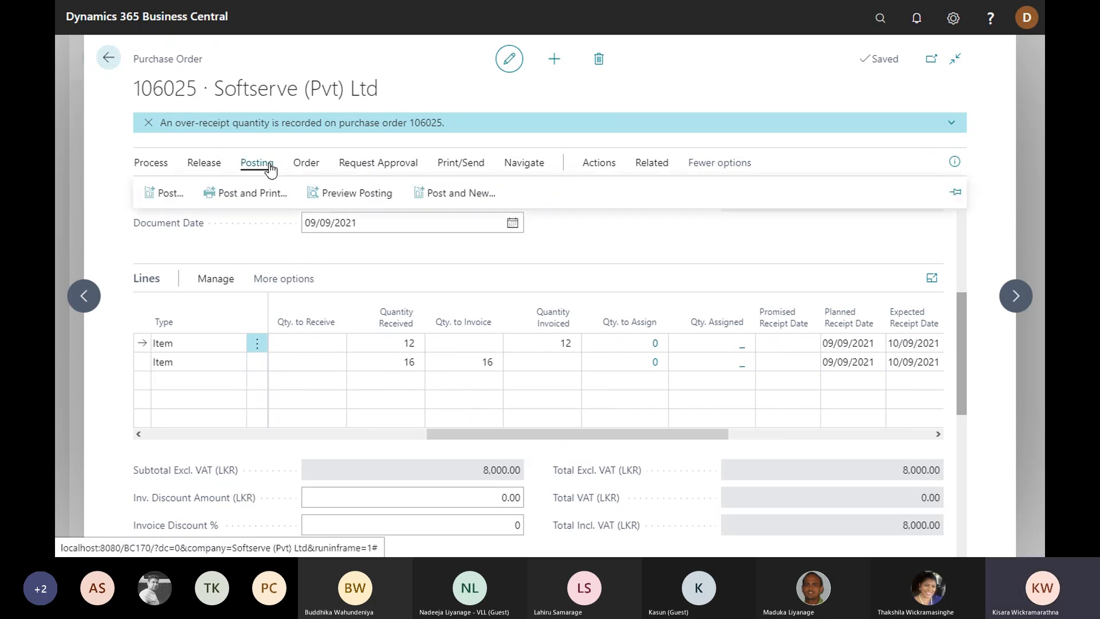
{"action": "left_click", "coordinate": [169, 201]}
{"action": "left_click", "coordinate": [435, 276]}
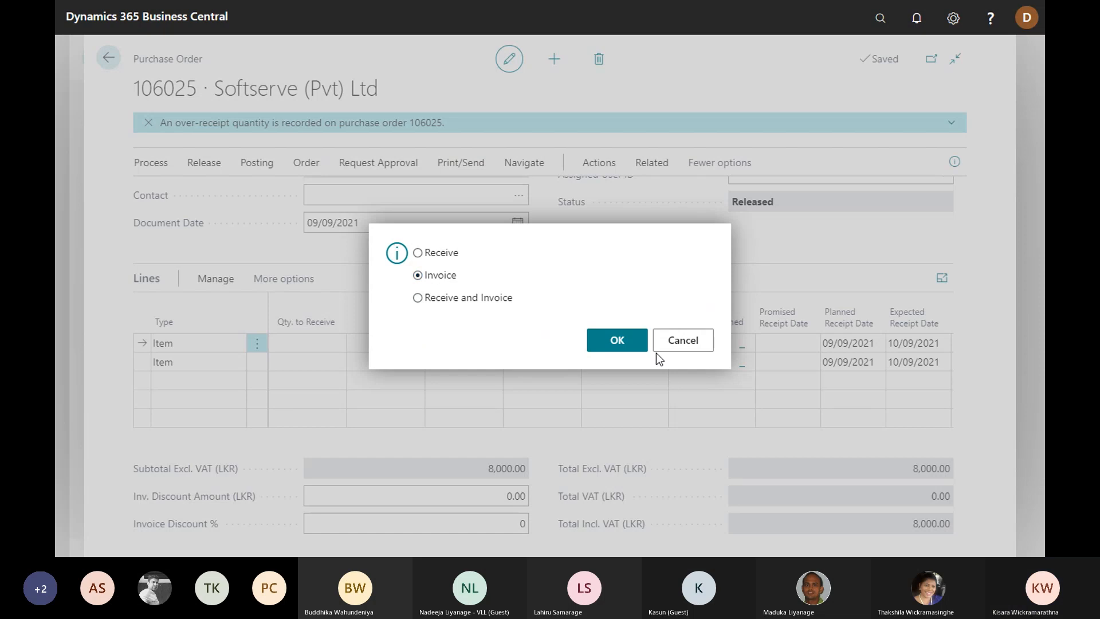
{"action": "left_click", "coordinate": [624, 345]}
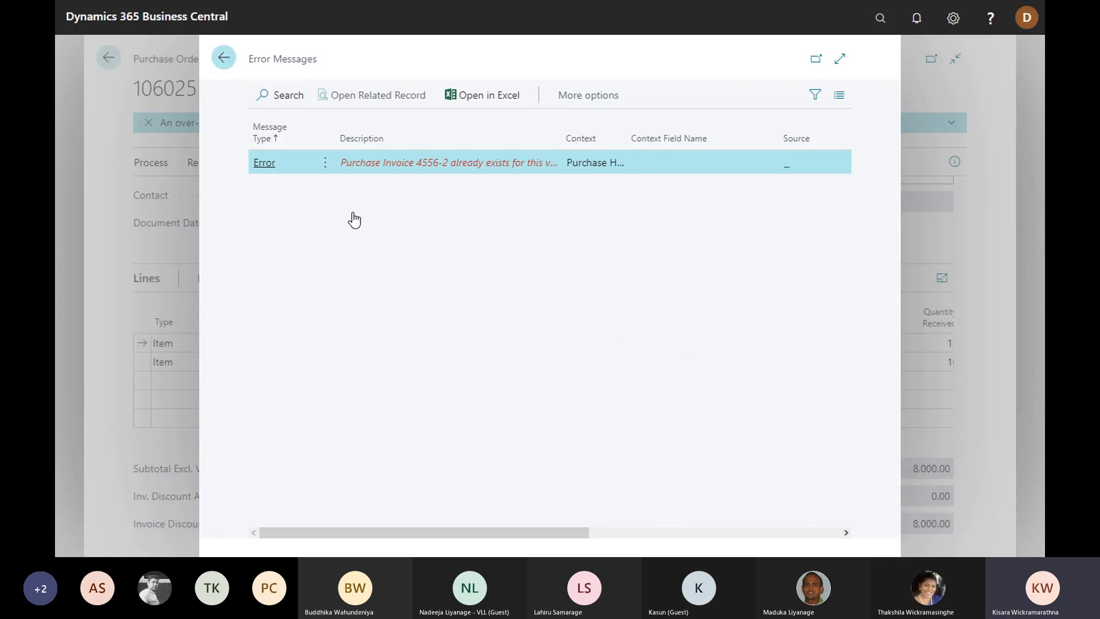
Step: Dismiss the error and change the Vendor Invoice No. to 4556-3
{"action": "key", "text": "Escape"}
{"action": "scroll", "coordinate": [725, 335], "scroll_direction": "up", "scroll_amount": 5}
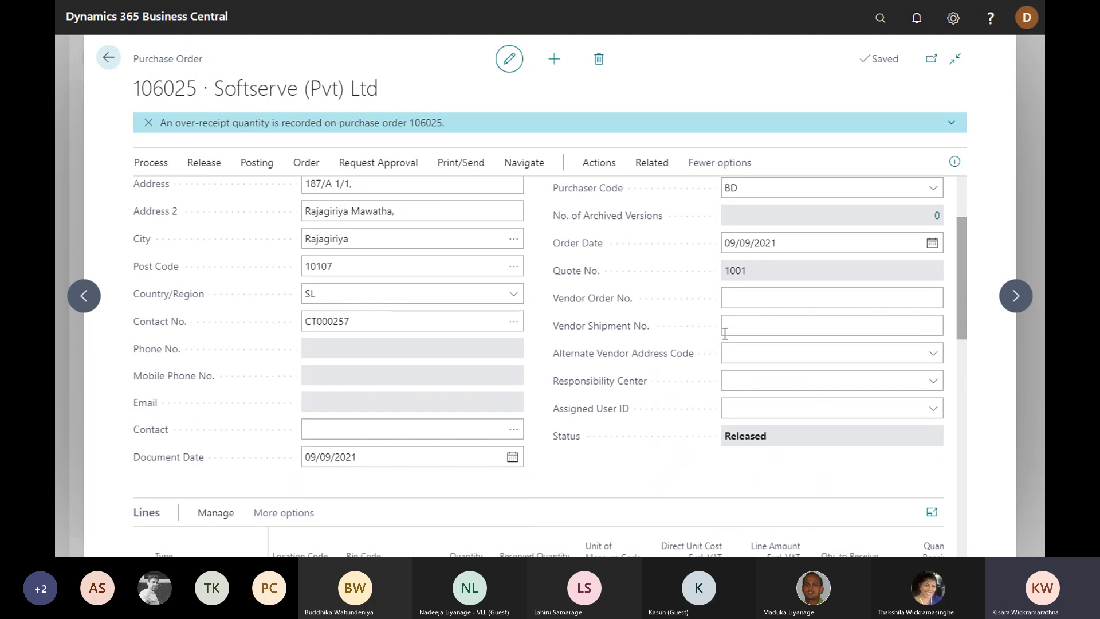
{"action": "left_click", "coordinate": [755, 289]}
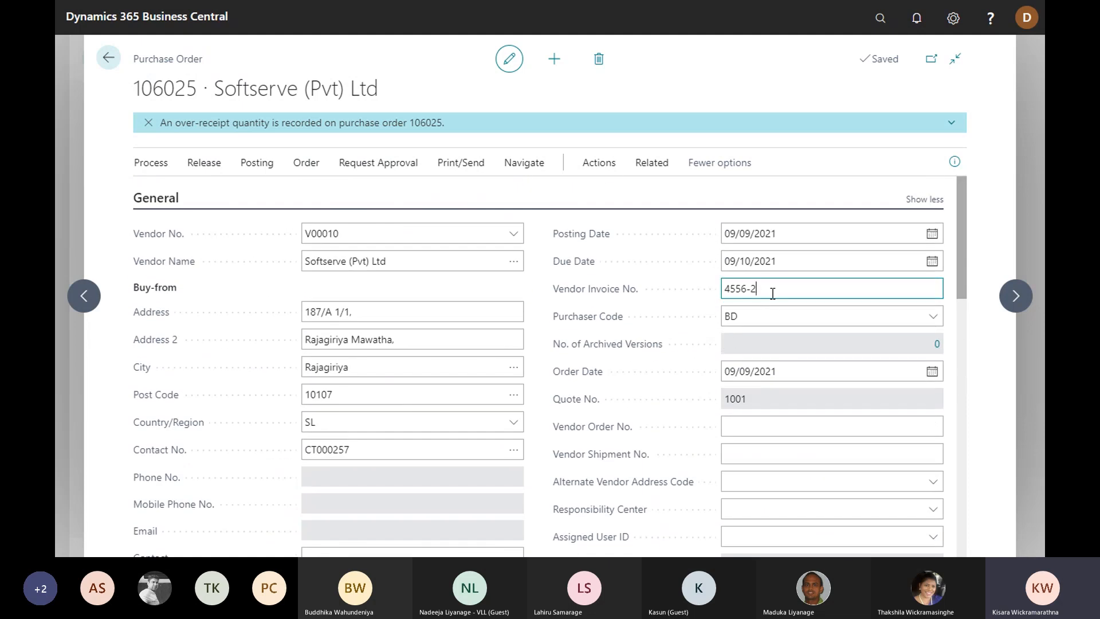
{"action": "left_click", "coordinate": [780, 315]}
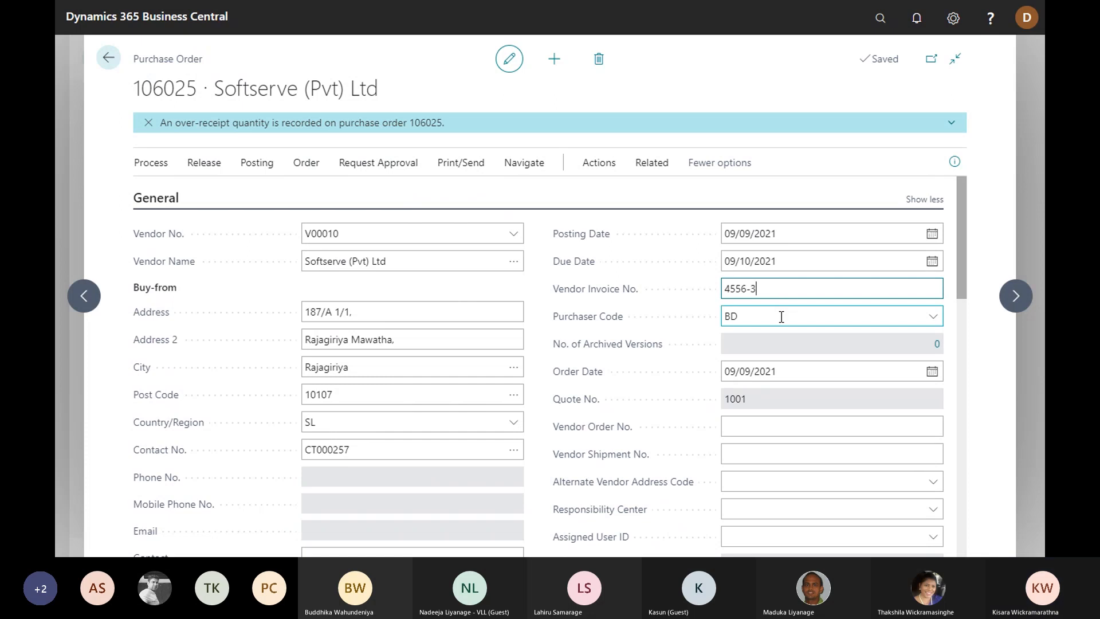
Step: Post the order as Invoice only, creating invoice 108039 without opening it
{"action": "scroll", "coordinate": [682, 366], "scroll_direction": "down", "scroll_amount": 7}
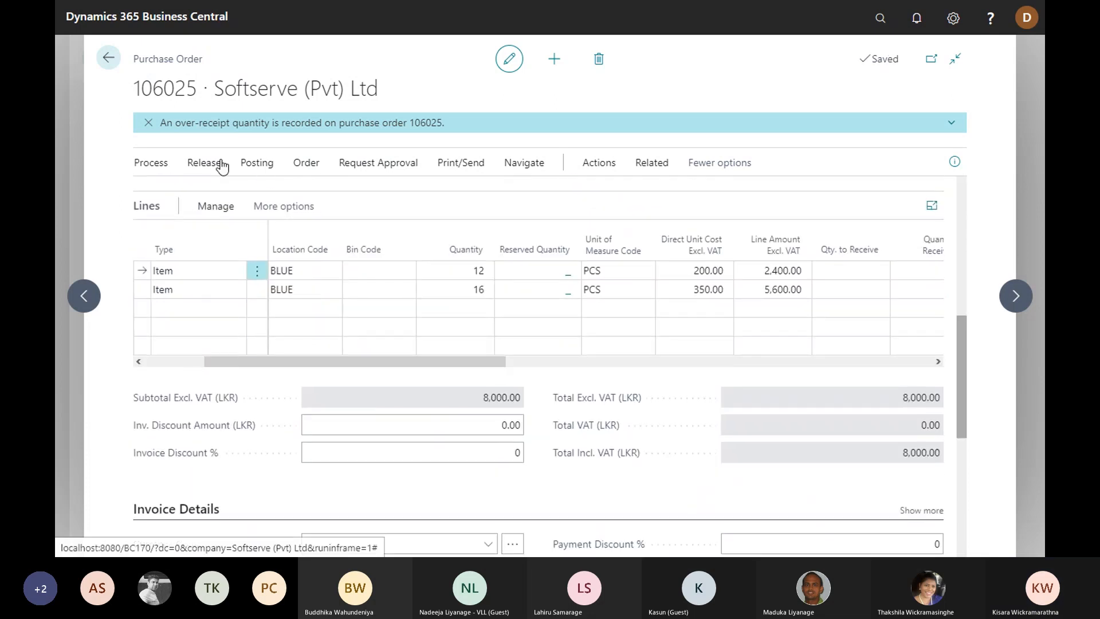
{"action": "left_click", "coordinate": [256, 163]}
{"action": "left_click", "coordinate": [155, 193]}
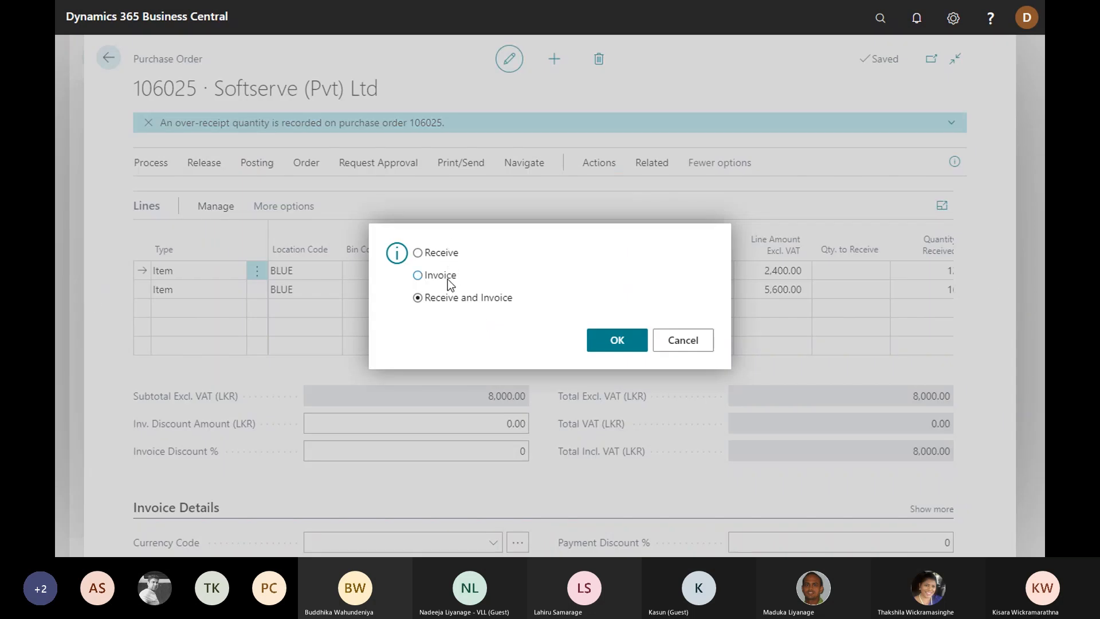
{"action": "left_click", "coordinate": [447, 280]}
{"action": "left_click", "coordinate": [616, 339]}
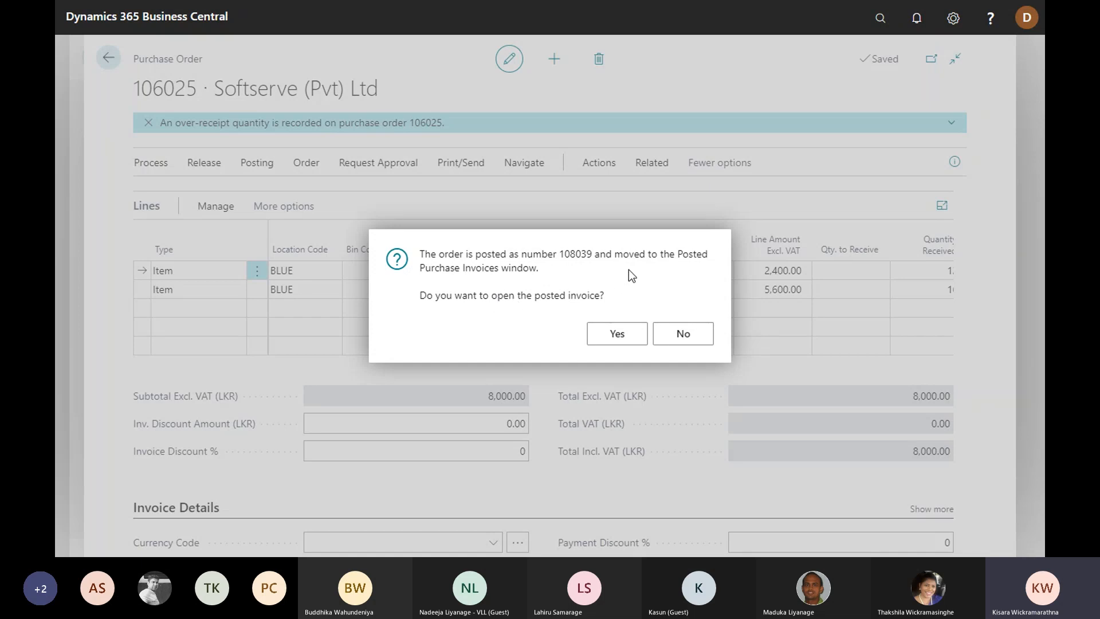
{"action": "left_click", "coordinate": [691, 333]}
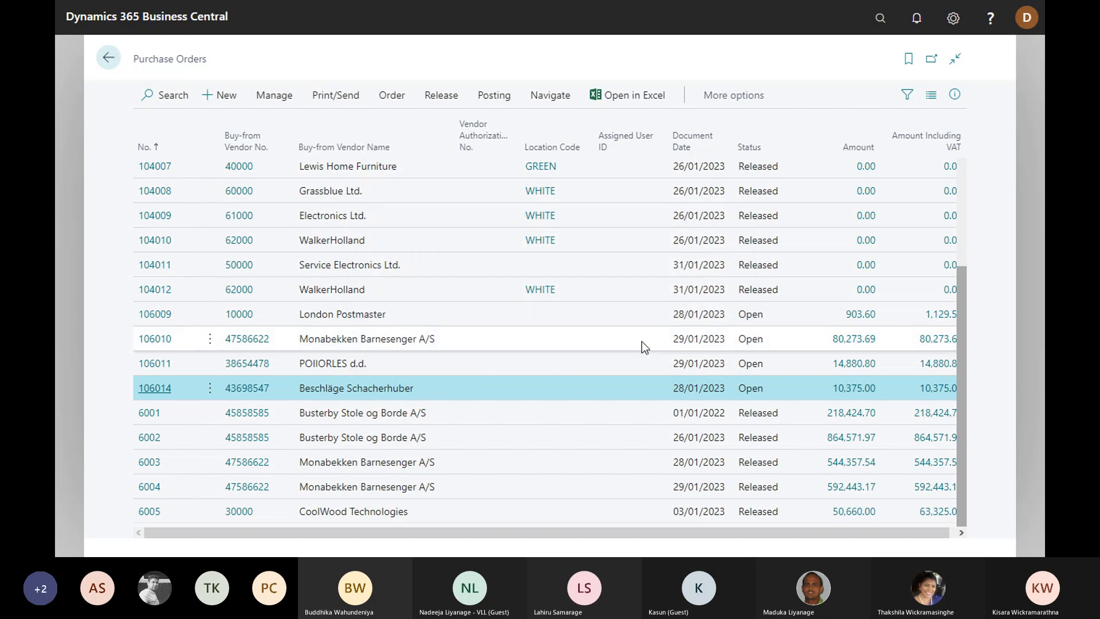
Step: Scroll up and down through the Purchase Orders list to review the orders
{"action": "scroll", "coordinate": [639, 383], "scroll_direction": "up", "scroll_amount": 3}
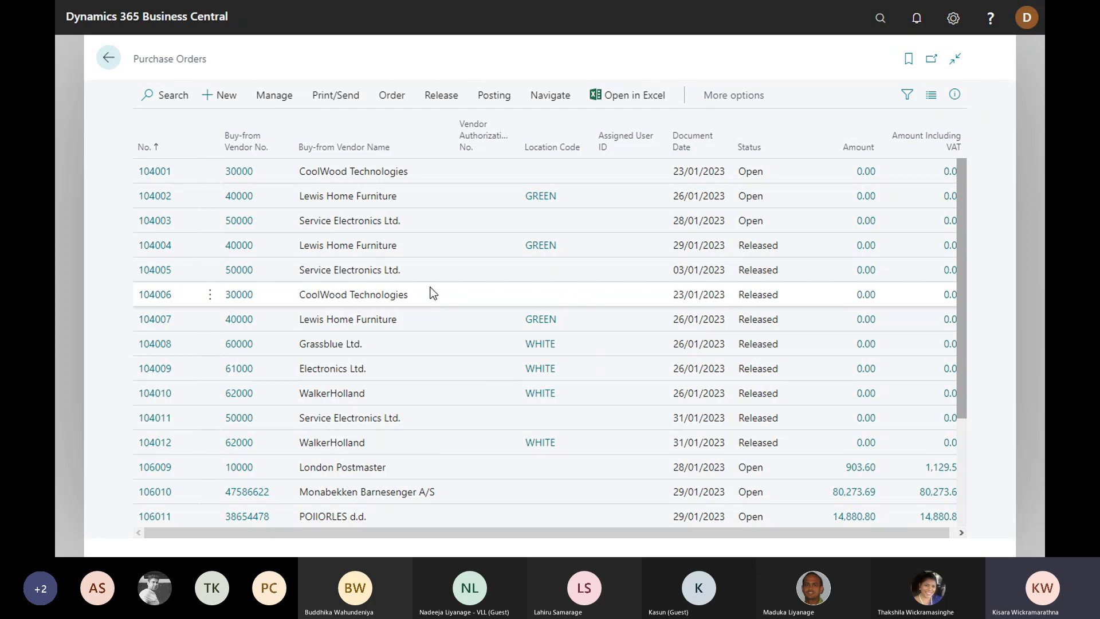
{"action": "scroll", "coordinate": [424, 290], "scroll_direction": "down", "scroll_amount": 3}
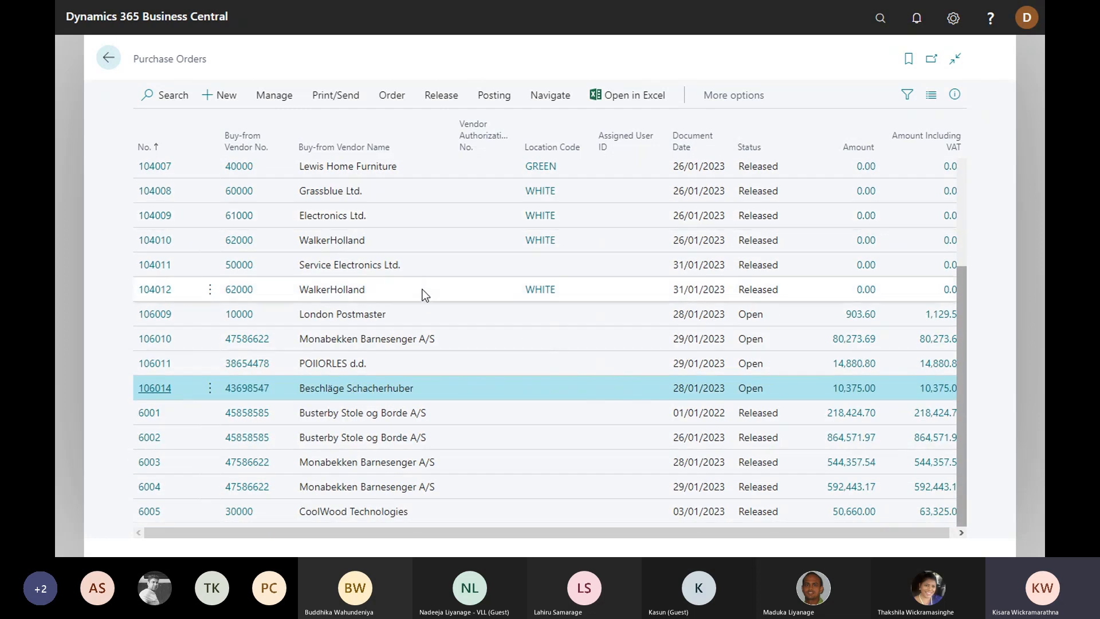
{"action": "scroll", "coordinate": [421, 291], "scroll_direction": "up", "scroll_amount": 3}
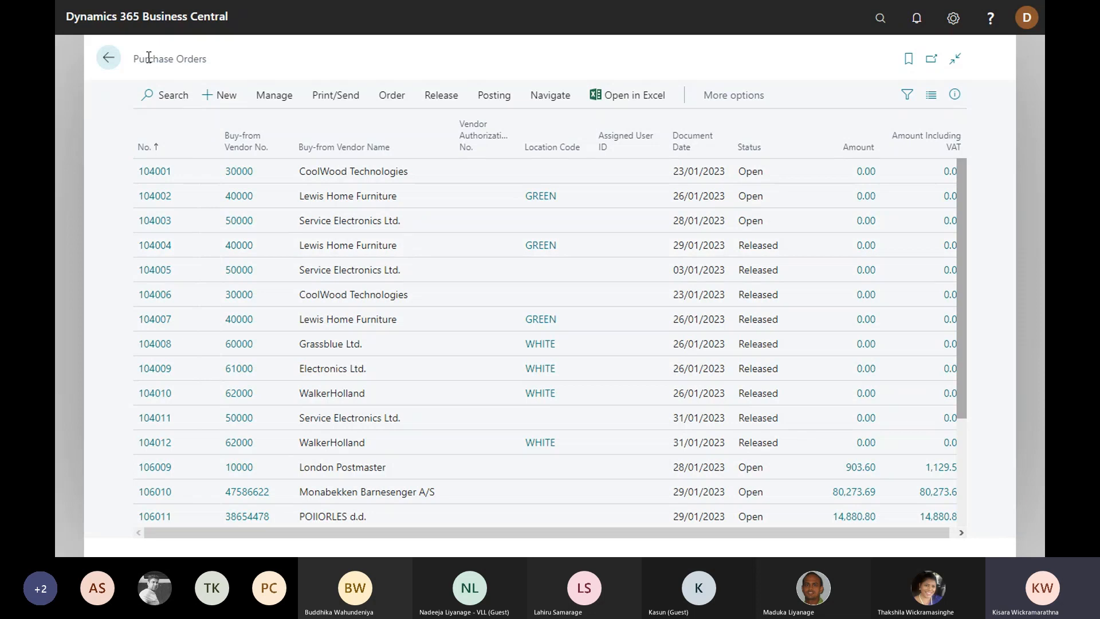
{"action": "scroll", "coordinate": [316, 282], "scroll_direction": "down", "scroll_amount": 2}
{"action": "scroll", "coordinate": [318, 283], "scroll_direction": "down", "scroll_amount": 1}
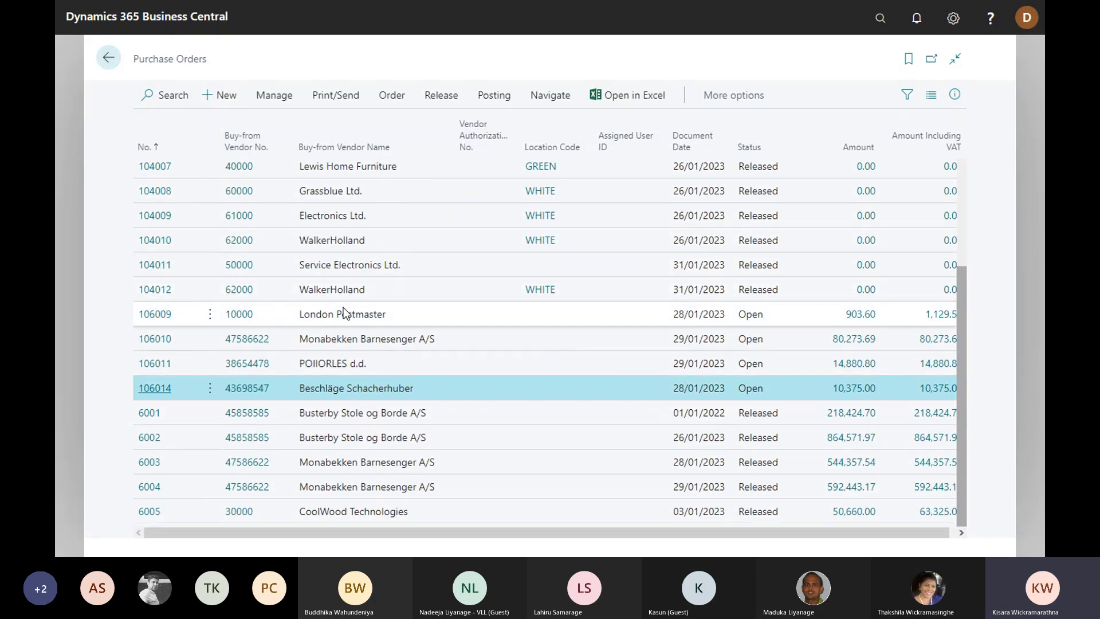
{"action": "scroll", "coordinate": [343, 307], "scroll_direction": "up", "scroll_amount": 3}
{"action": "scroll", "coordinate": [355, 204], "scroll_direction": "down", "scroll_amount": 3}
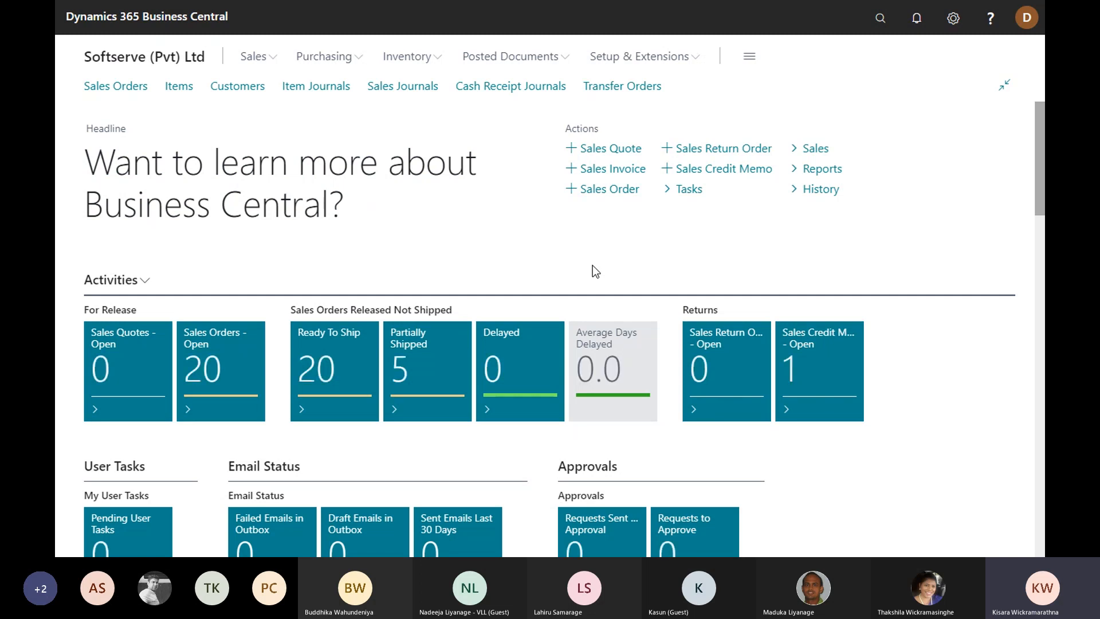
Step: Search Tell Me for 'purchase i' and open the Purchase Invoices list
{"action": "left_click", "coordinate": [879, 17]}
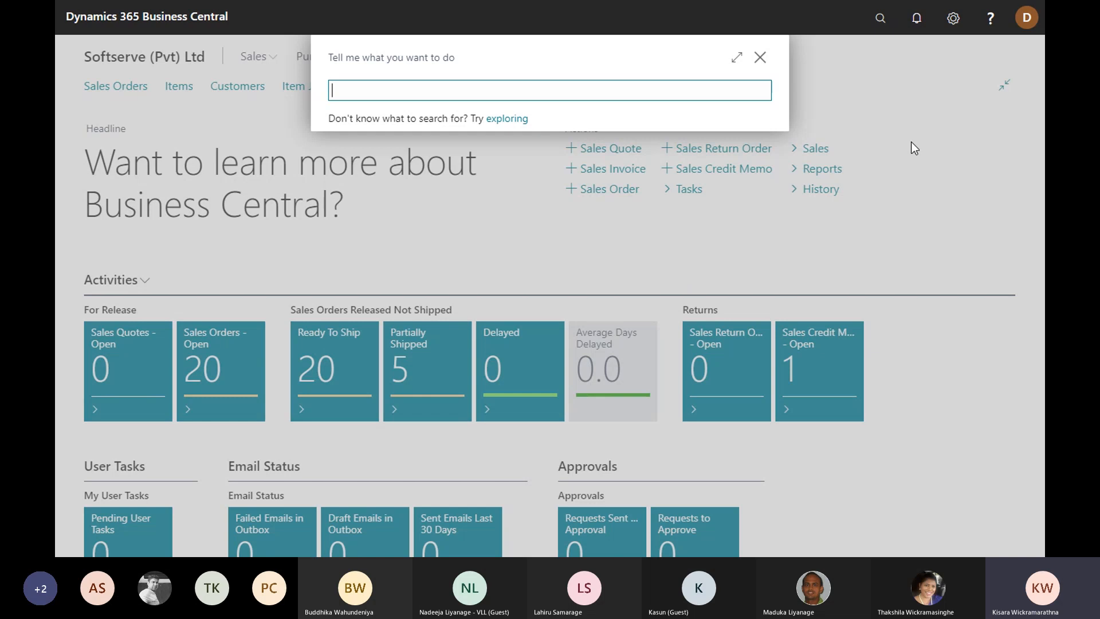
{"action": "type", "text": "purchase i"}
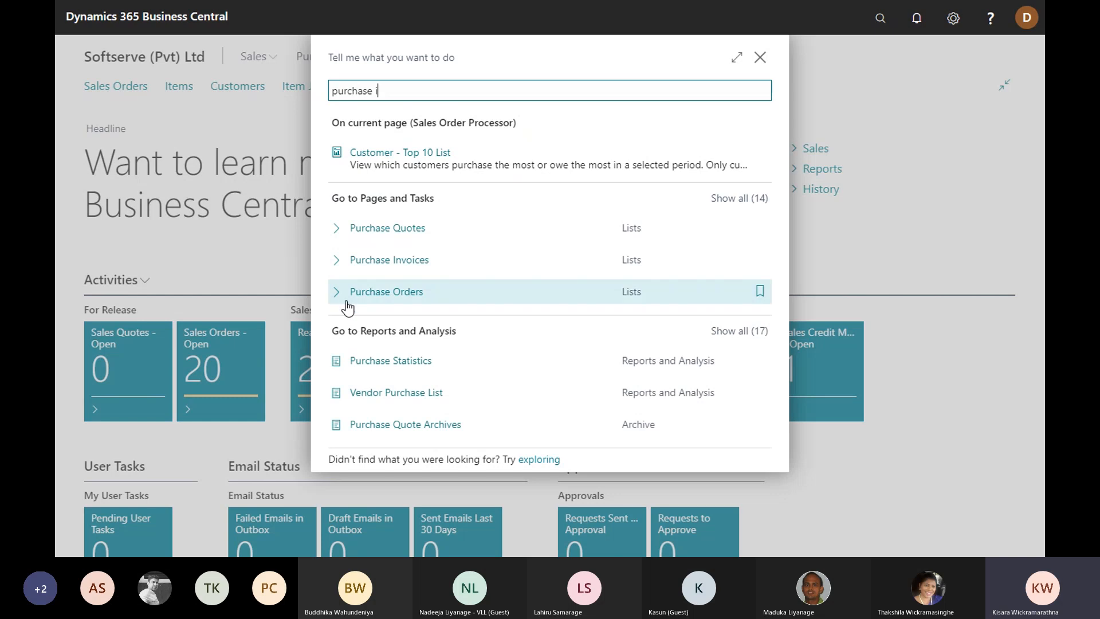
{"action": "left_click", "coordinate": [397, 267]}
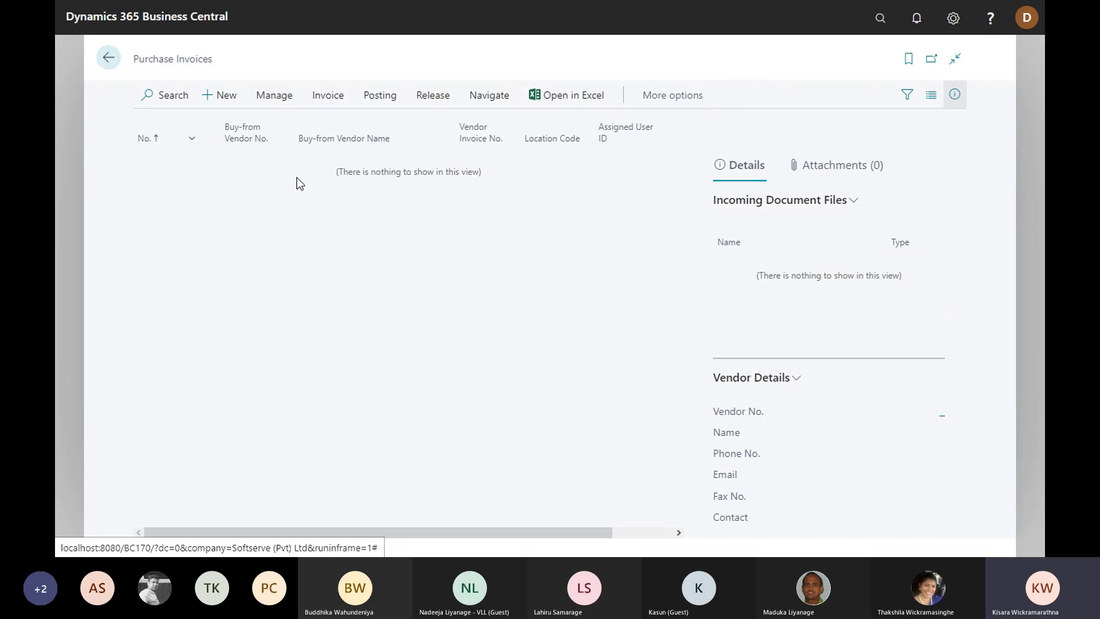
Step: Start a new purchase invoice with Softserve (Pvt) Ltd as the vendor
{"action": "left_click", "coordinate": [228, 97]}
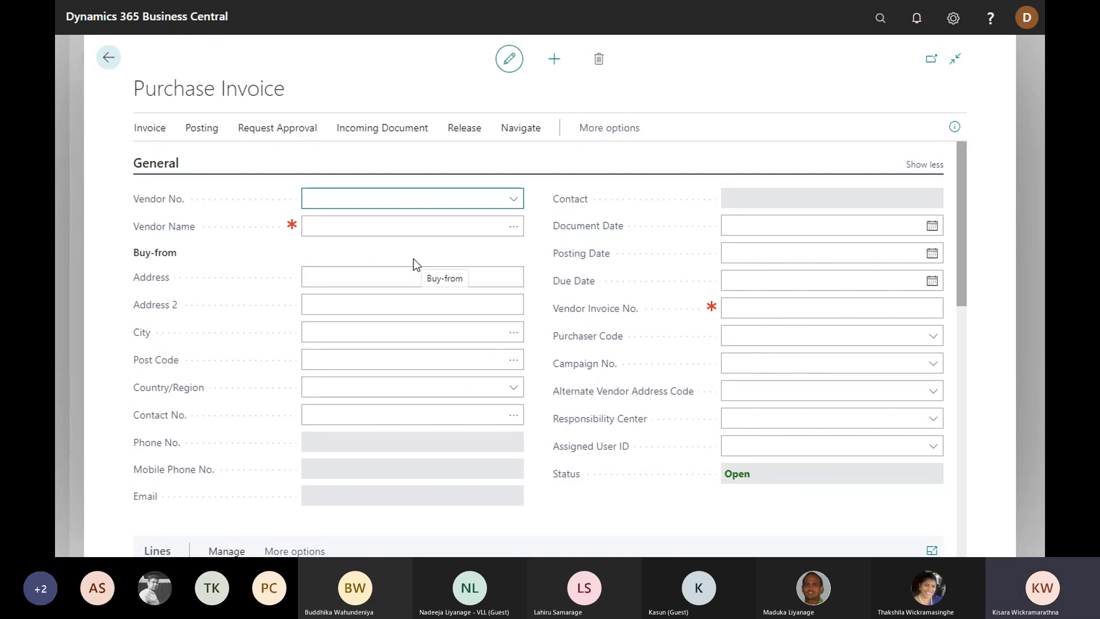
{"action": "left_click", "coordinate": [396, 197]}
{"action": "type", "text": "soft"}
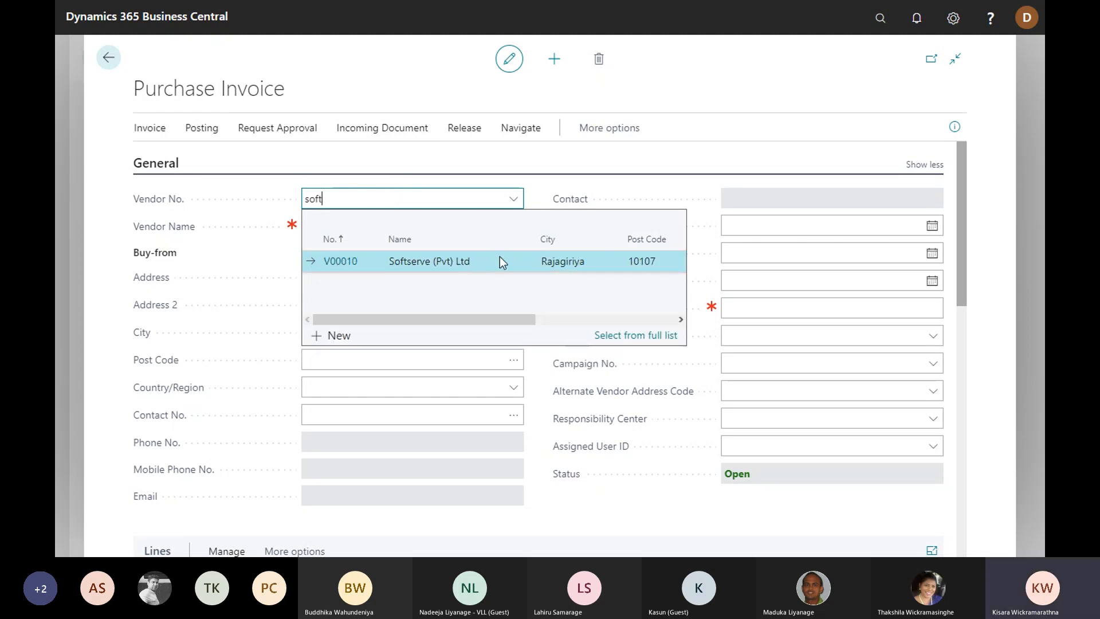
{"action": "left_click", "coordinate": [462, 260]}
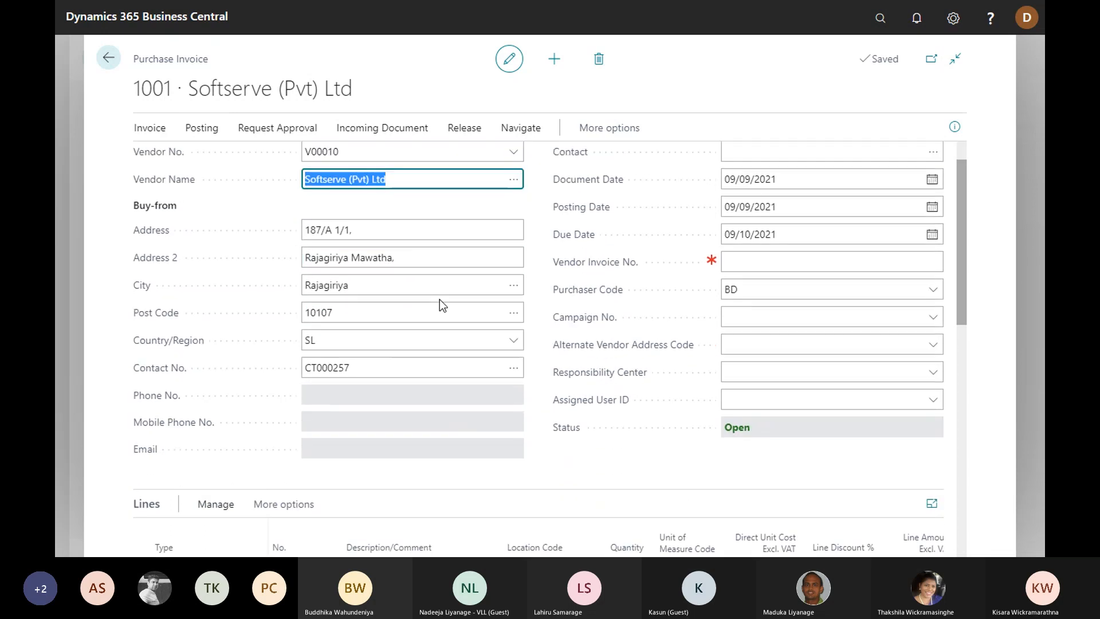
Step: Enter vendor invoice number 69856 and scroll down to the Lines section
{"action": "left_click", "coordinate": [823, 311]}
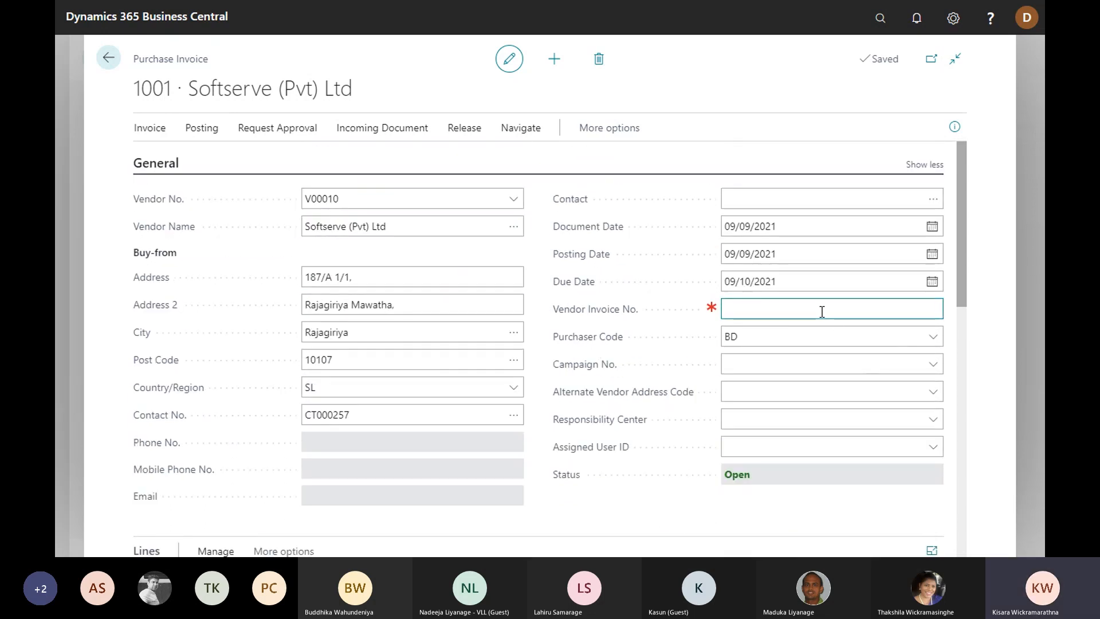
{"action": "type", "text": "69856"}
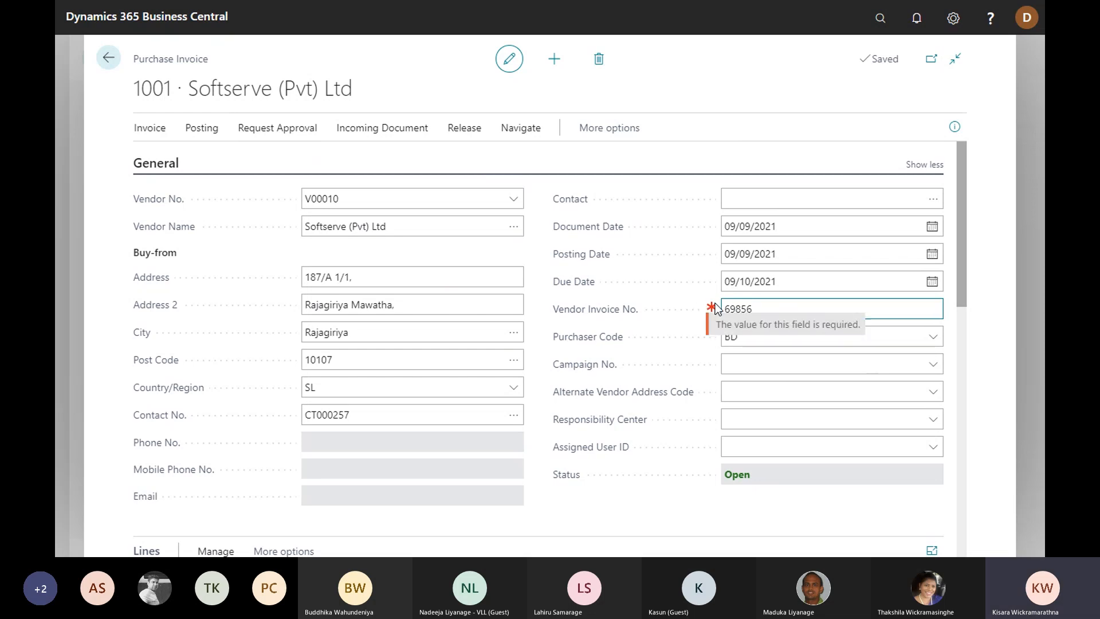
{"action": "left_click", "coordinate": [739, 336]}
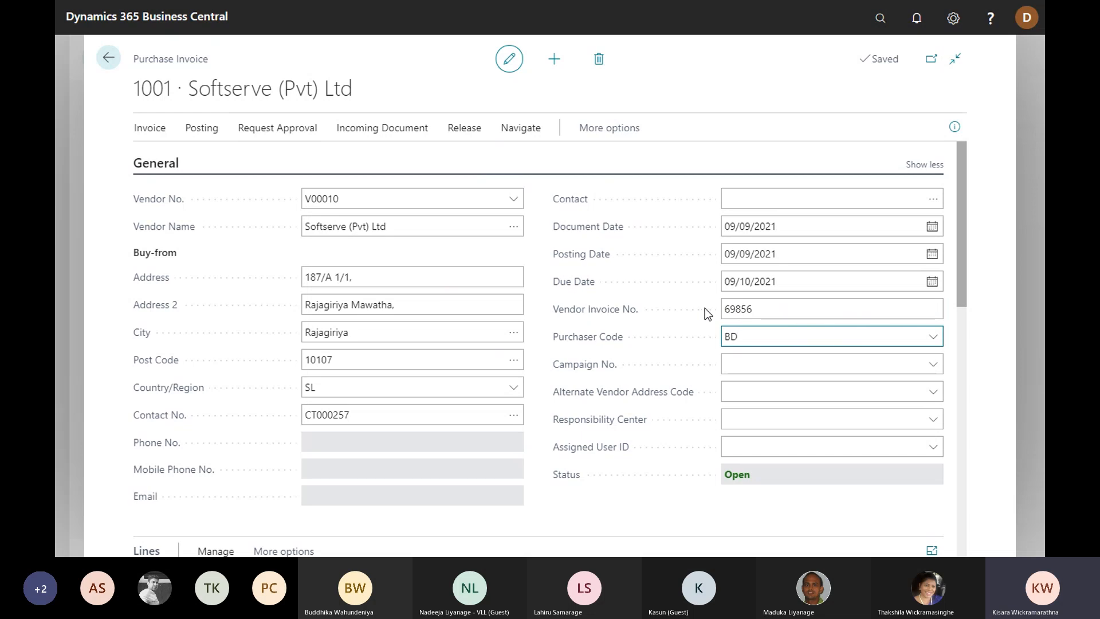
{"action": "scroll", "coordinate": [704, 307], "scroll_direction": "down", "scroll_amount": 4}
{"action": "scroll", "coordinate": [694, 309], "scroll_direction": "up", "scroll_amount": 1}
{"action": "scroll", "coordinate": [684, 312], "scroll_direction": "down", "scroll_amount": 2}
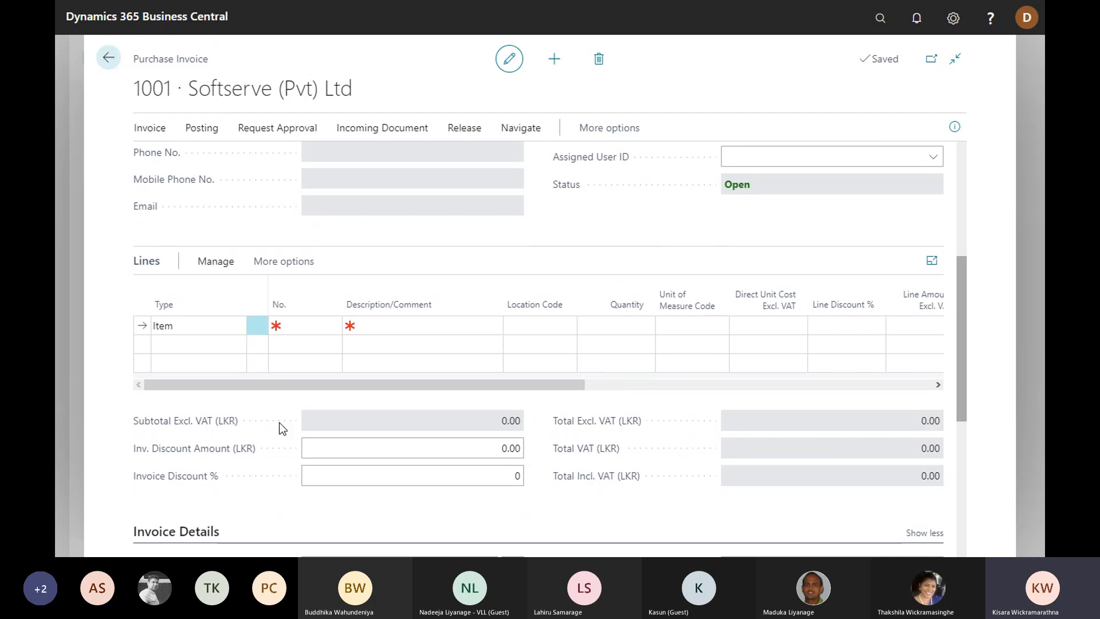
Step: Make the first invoice line a G/L Account line for account 8110 Cleaning
{"action": "left_click", "coordinate": [210, 326]}
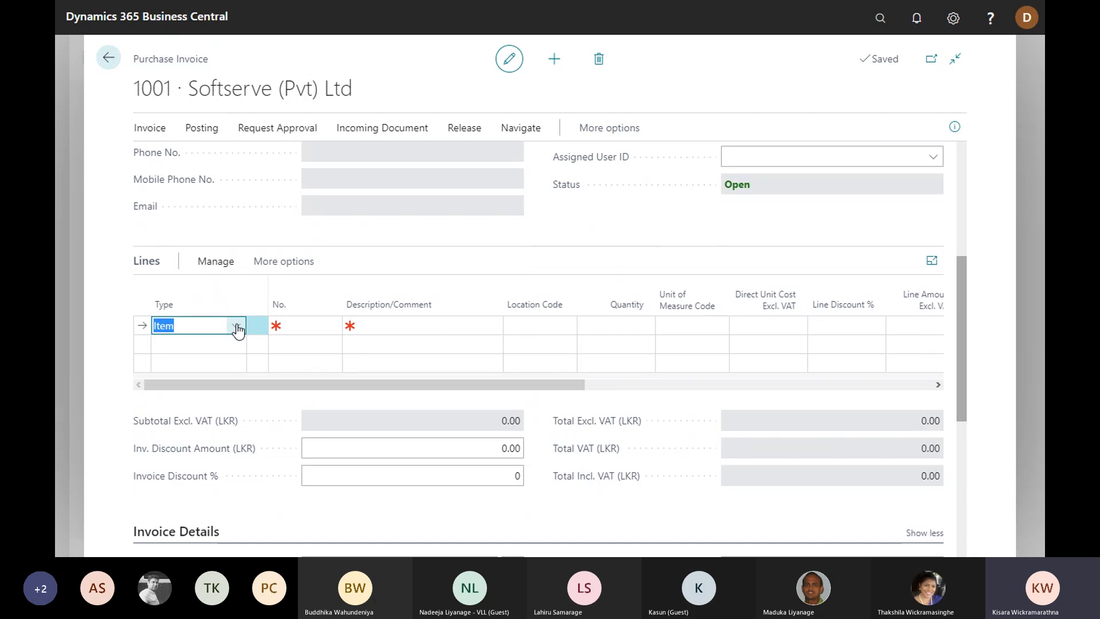
{"action": "left_click", "coordinate": [236, 326]}
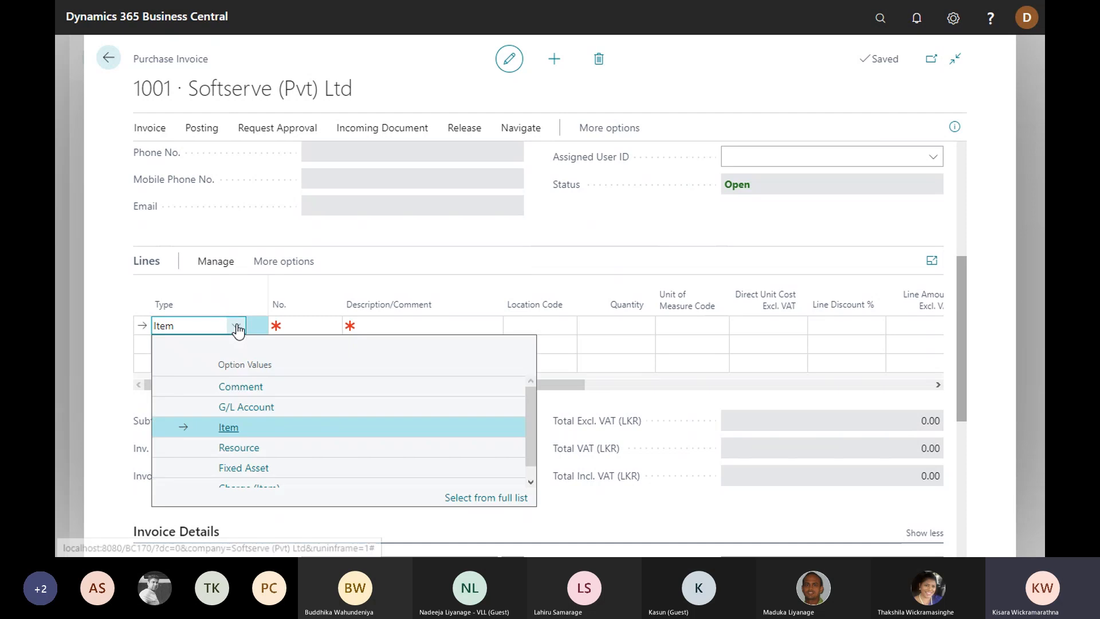
{"action": "left_click", "coordinate": [252, 409]}
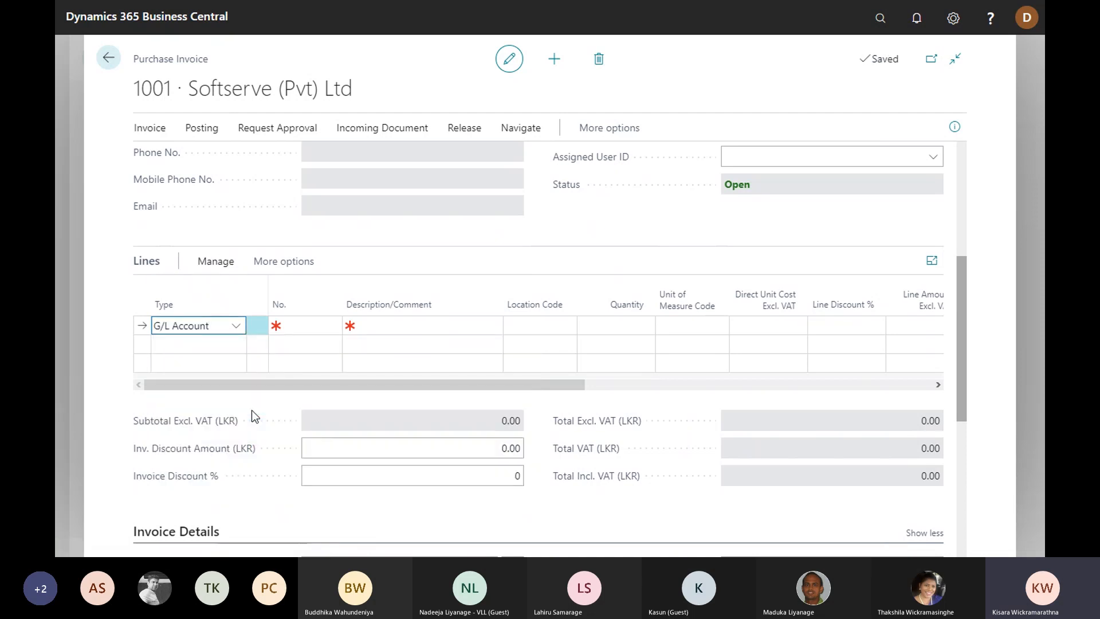
{"action": "key", "text": "Tab"}
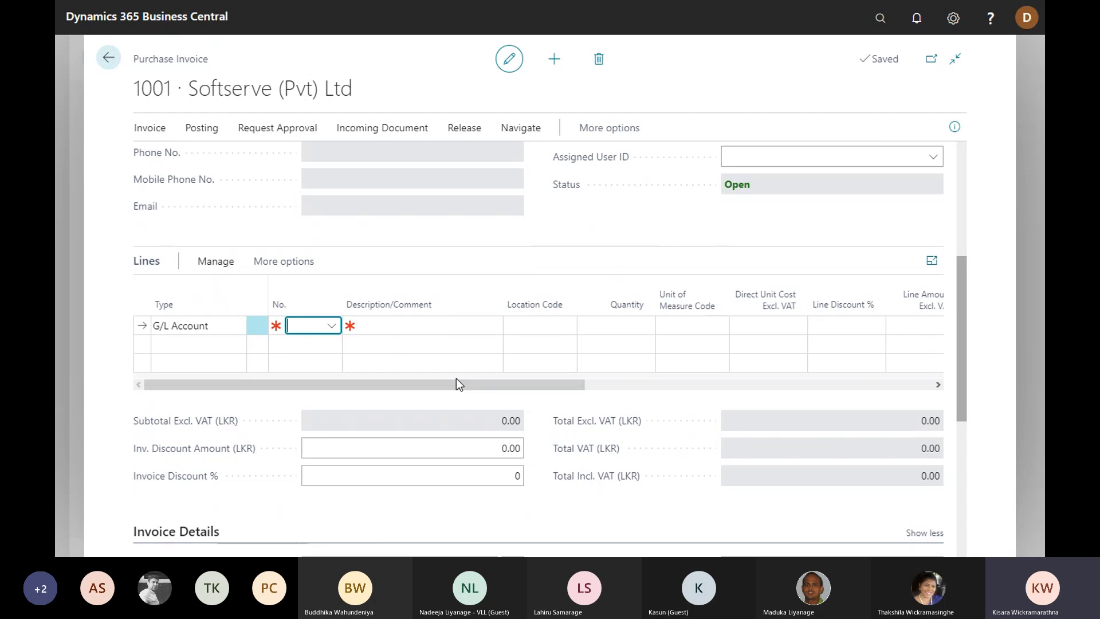
{"action": "type", "text": "clea"}
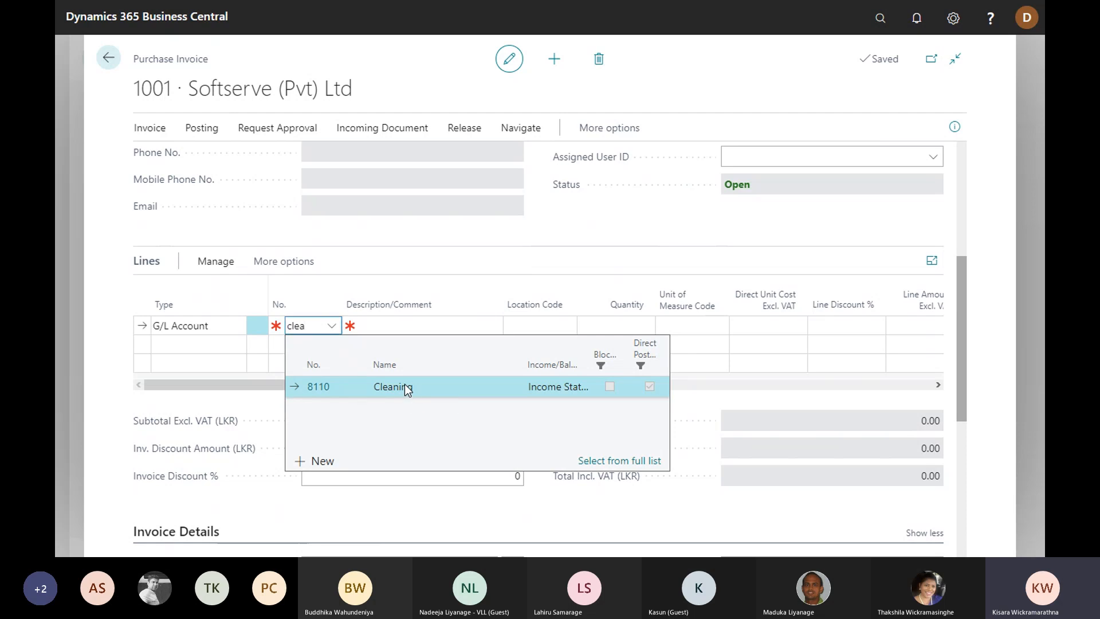
{"action": "left_click", "coordinate": [406, 387]}
{"action": "key", "text": "Tab"}
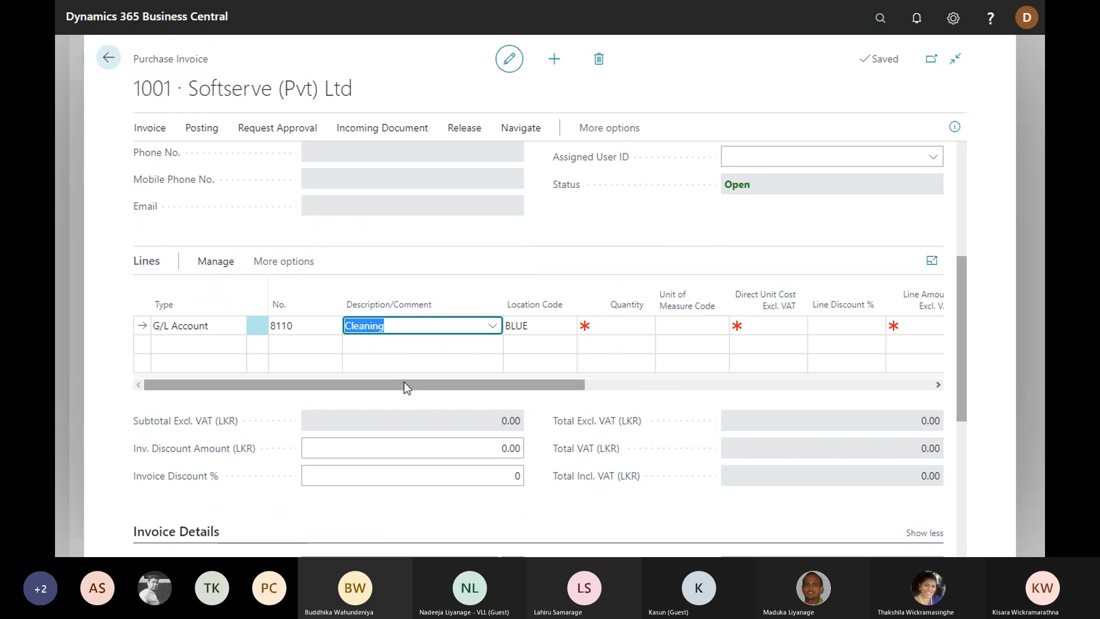
Step: Clear the BLUE location and set quantity 1 at direct unit cost 2,000.00
{"action": "left_click_drag", "start_coordinate": [404, 385], "coordinate": [449, 385]}
{"action": "left_click", "coordinate": [452, 326]}
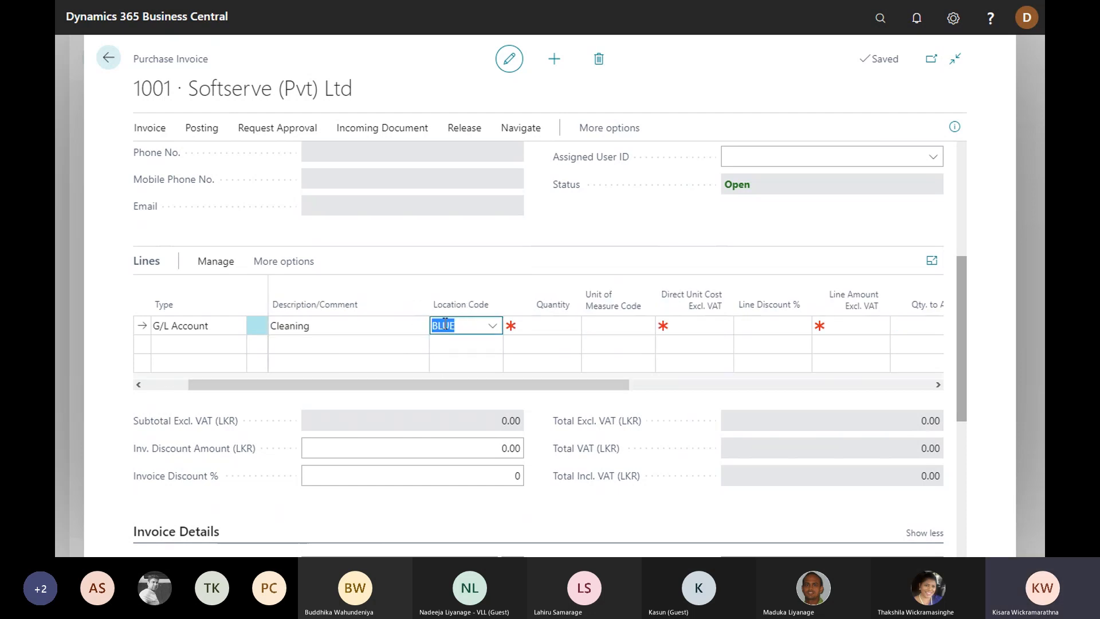
{"action": "key", "text": "BackSpace"}
{"action": "key", "text": "Tab"}
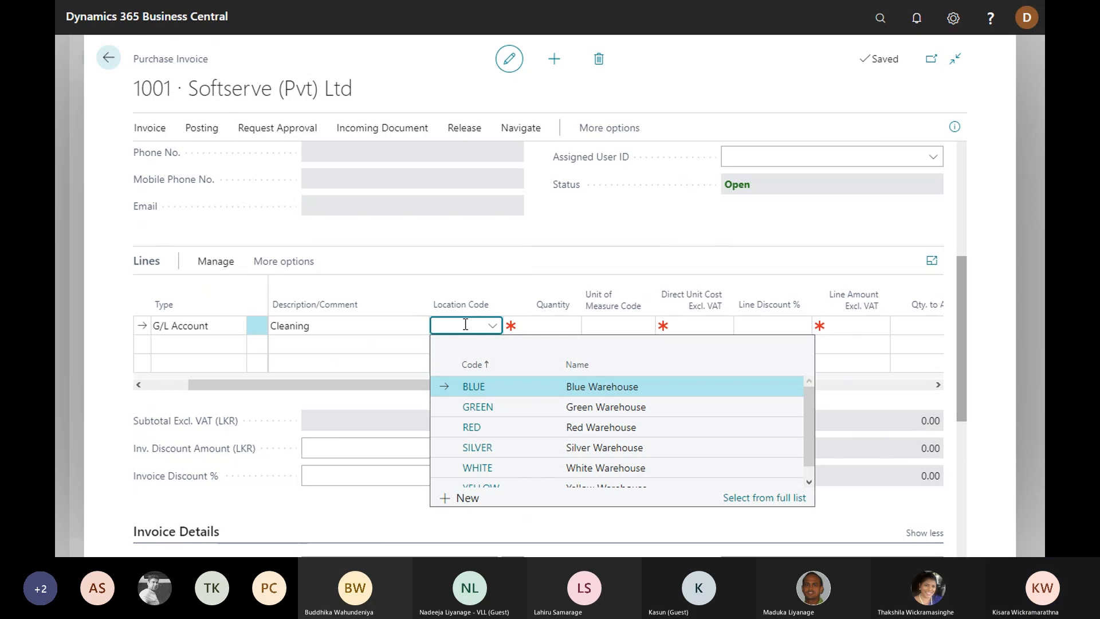
{"action": "key", "text": "Tab"}
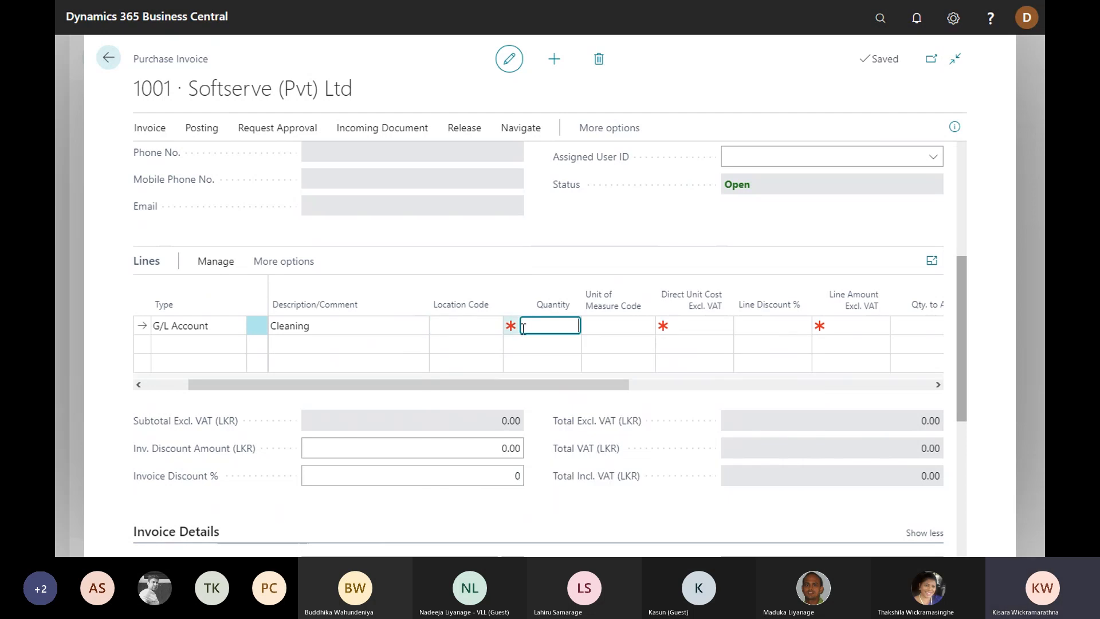
{"action": "type", "text": "1"}
{"action": "key", "text": "Tab"}
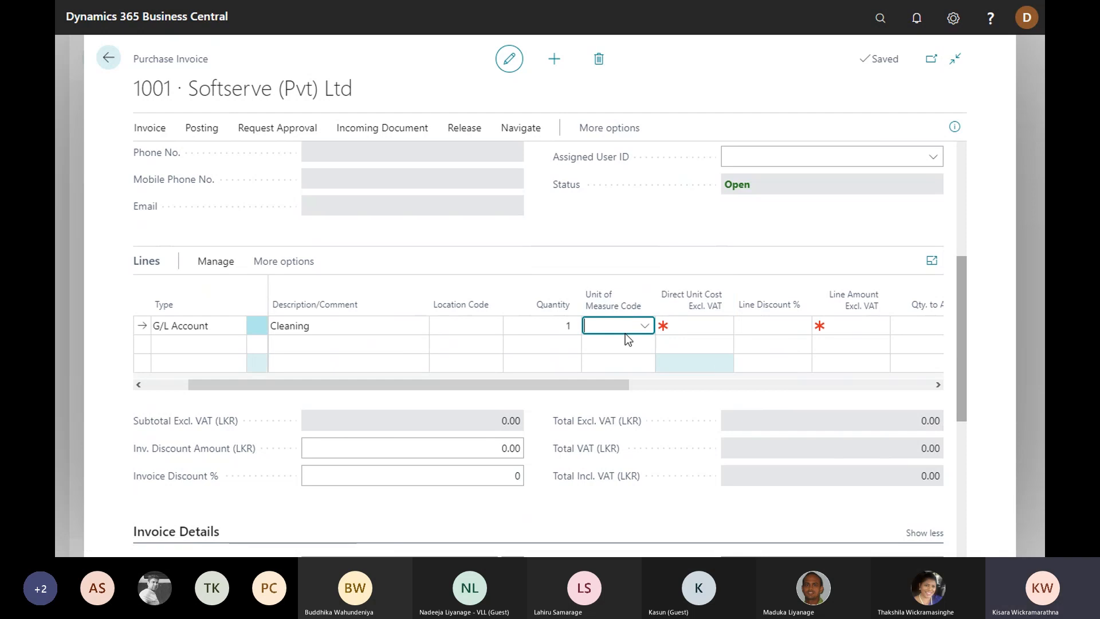
{"action": "left_click", "coordinate": [702, 324]}
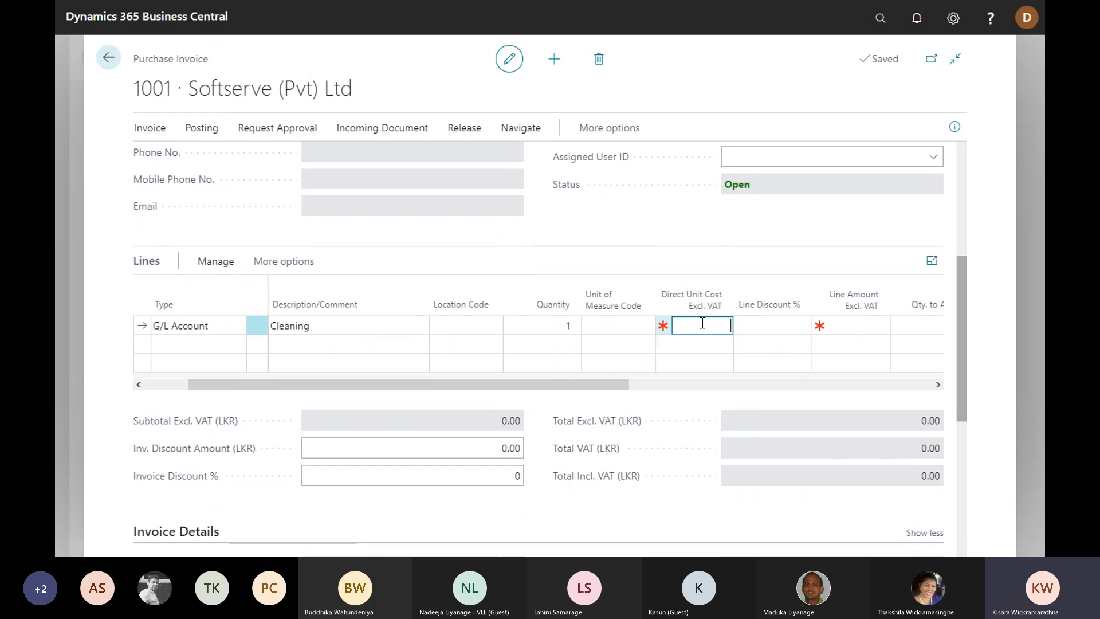
{"action": "type", "text": "2000"}
{"action": "key", "text": "Tab"}
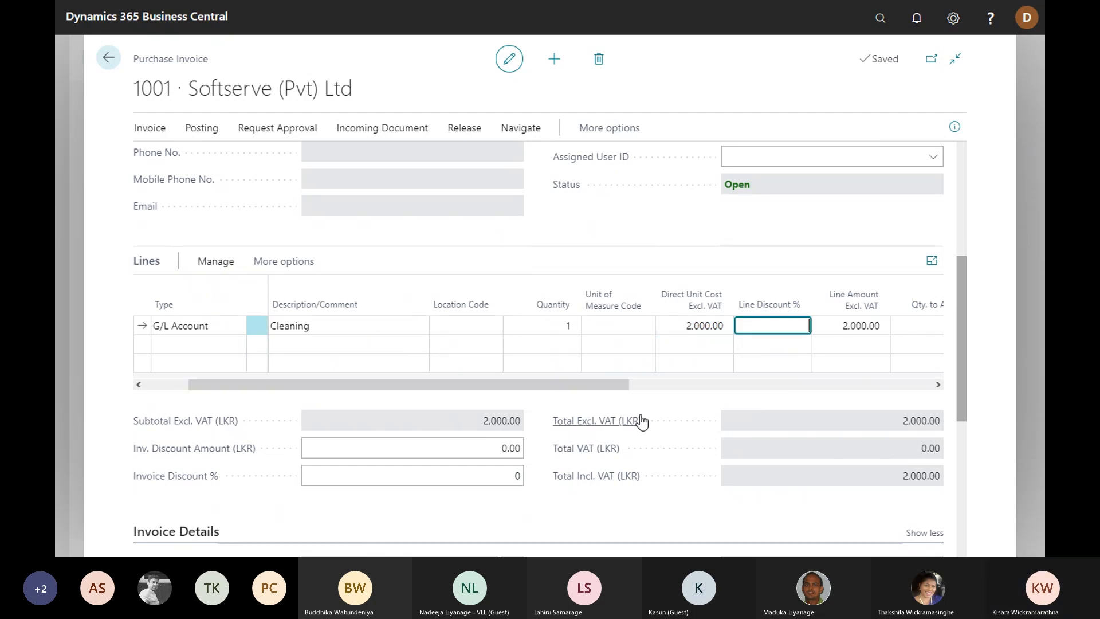
{"action": "scroll", "coordinate": [685, 384], "scroll_direction": "down", "scroll_amount": 1}
{"action": "scroll", "coordinate": [687, 393], "scroll_direction": "down", "scroll_amount": 1}
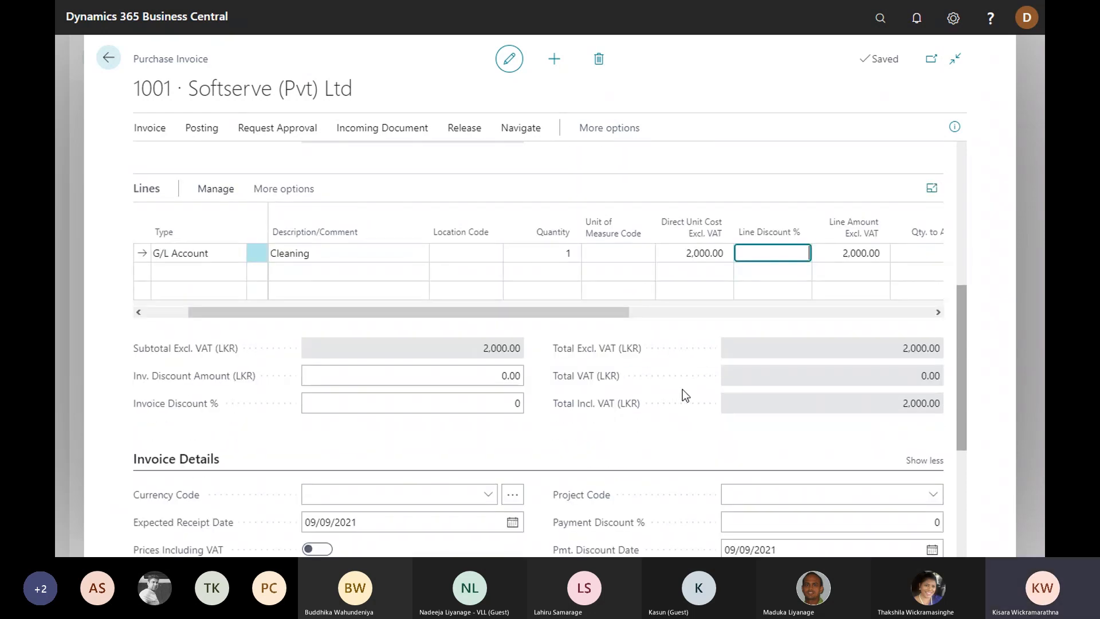
{"action": "scroll", "coordinate": [718, 384], "scroll_direction": "down", "scroll_amount": 2}
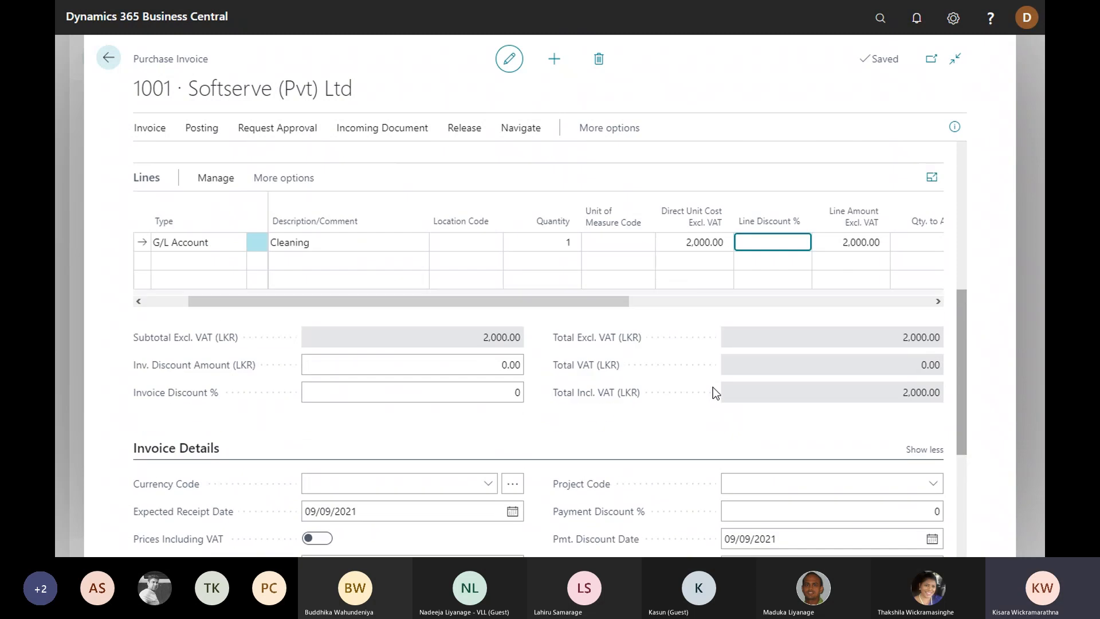
{"action": "scroll", "coordinate": [711, 388], "scroll_direction": "up", "scroll_amount": 6}
{"action": "scroll", "coordinate": [696, 348], "scroll_direction": "down", "scroll_amount": 5}
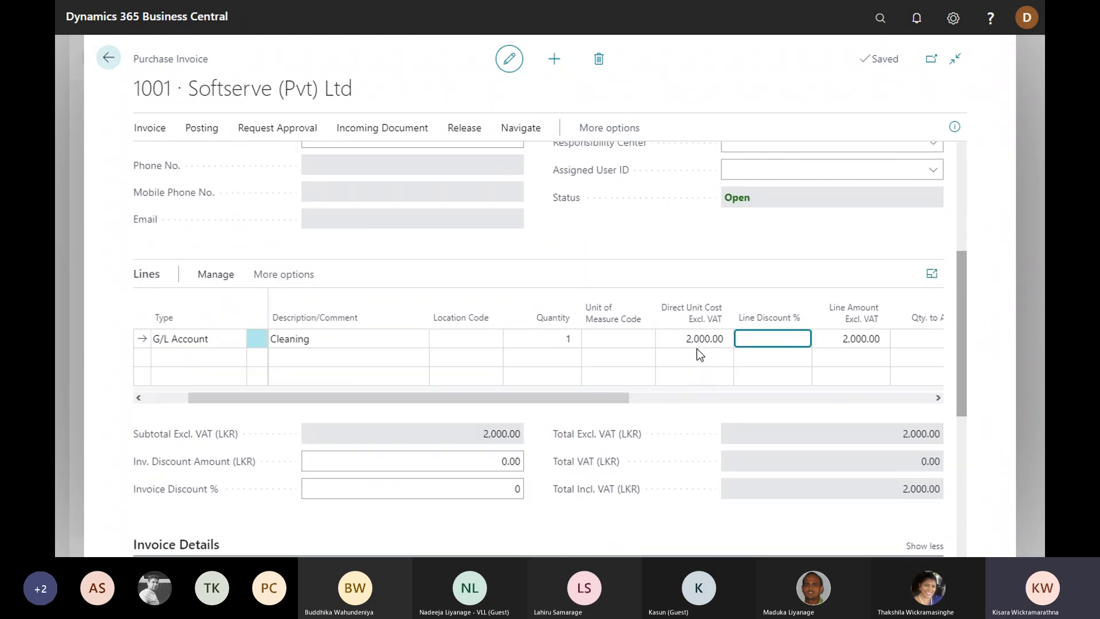
{"action": "left_click_drag", "start_coordinate": [590, 384], "coordinate": [456, 397]}
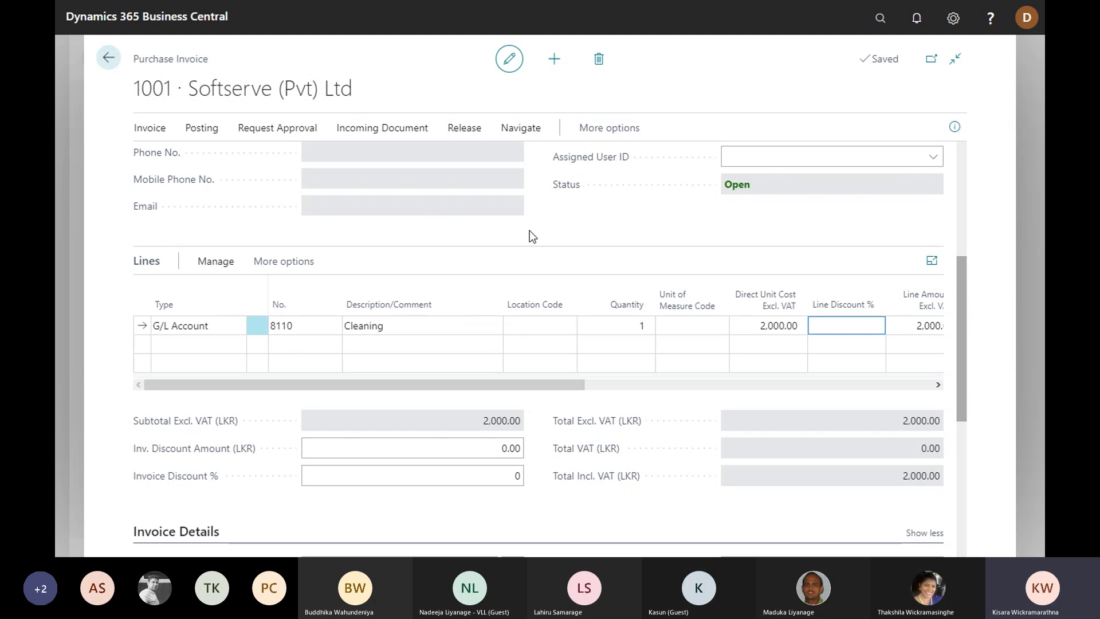
{"action": "scroll", "coordinate": [537, 235], "scroll_direction": "down", "scroll_amount": 1}
{"action": "scroll", "coordinate": [534, 236], "scroll_direction": "up", "scroll_amount": 1}
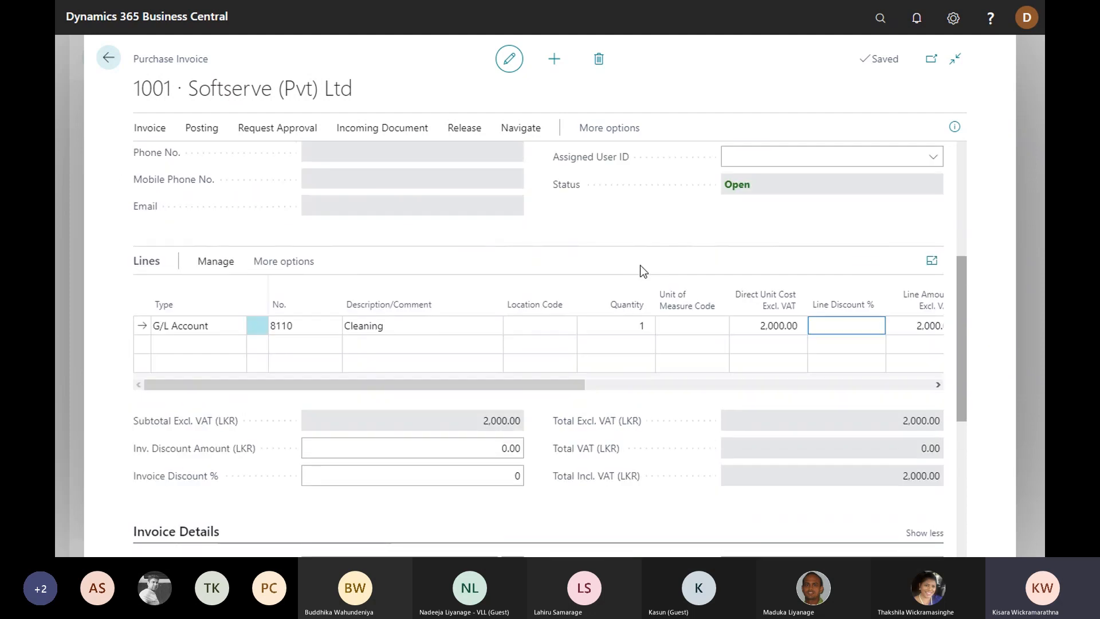
{"action": "scroll", "coordinate": [514, 314], "scroll_direction": "down", "scroll_amount": 1}
{"action": "scroll", "coordinate": [533, 344], "scroll_direction": "down", "scroll_amount": 2}
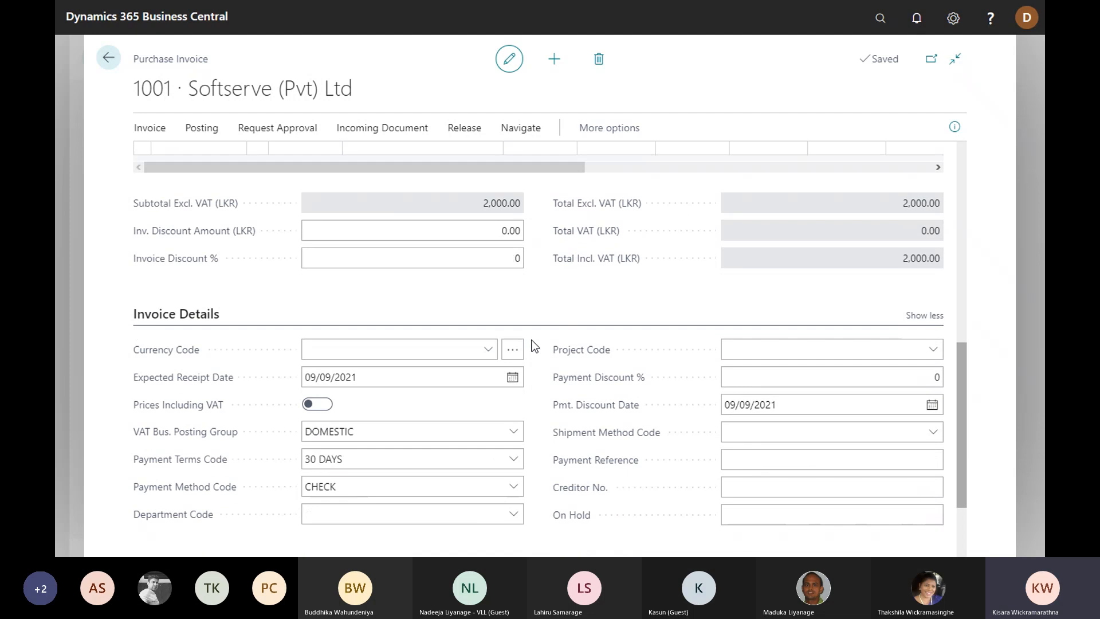
{"action": "scroll", "coordinate": [532, 343], "scroll_direction": "down", "scroll_amount": 2}
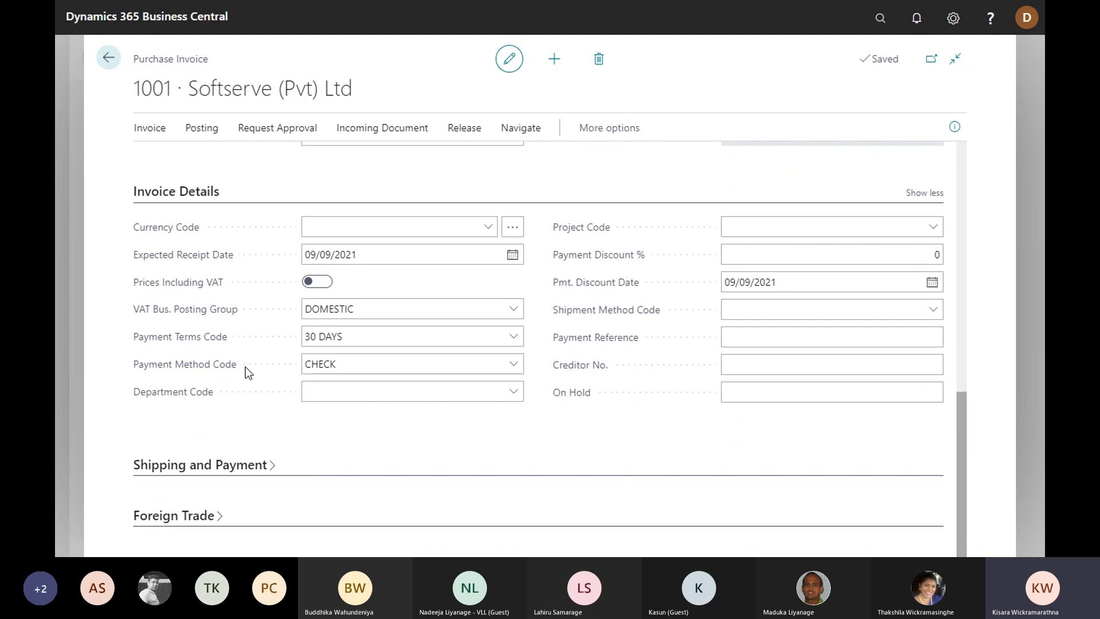
Step: Change the invoice's payment method from CHECK to GIRO using the full list
{"action": "left_click", "coordinate": [513, 365]}
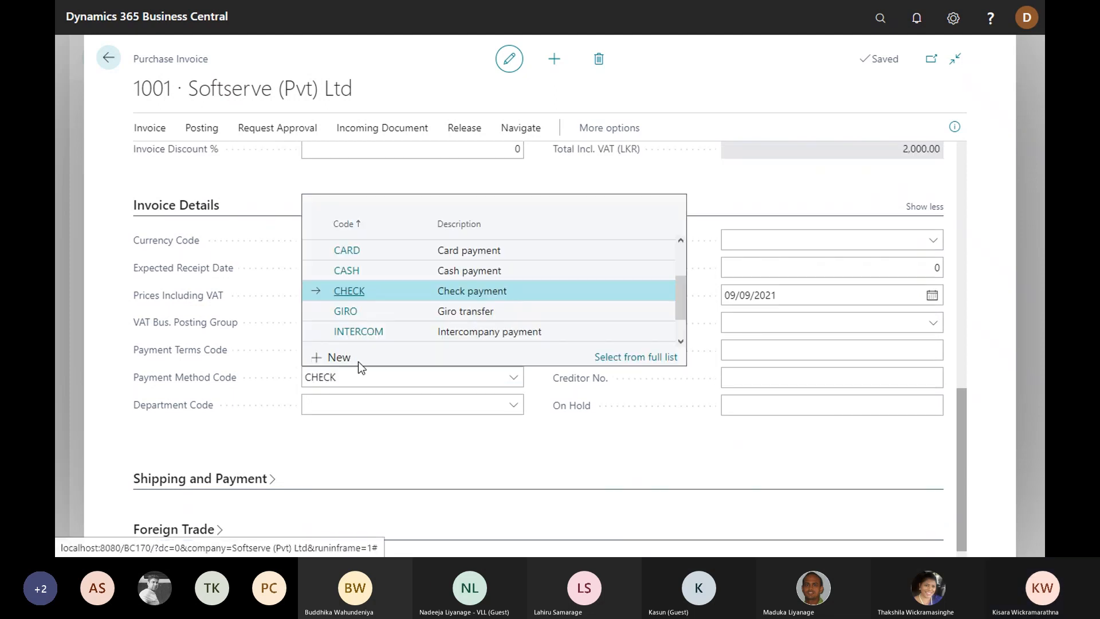
{"action": "left_click", "coordinate": [661, 358]}
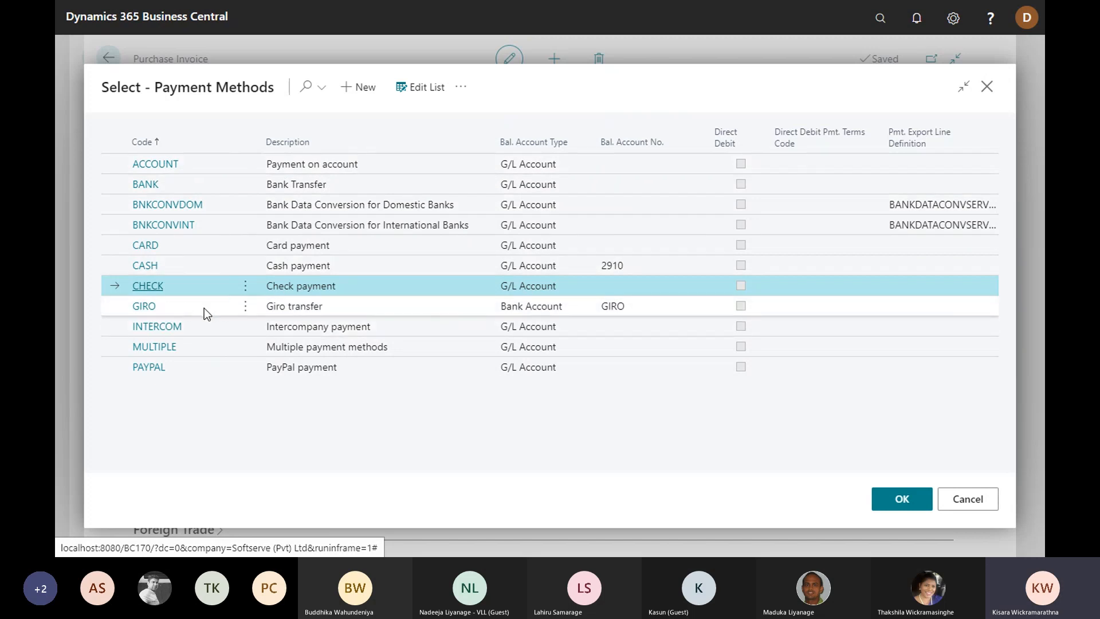
{"action": "left_click", "coordinate": [362, 307]}
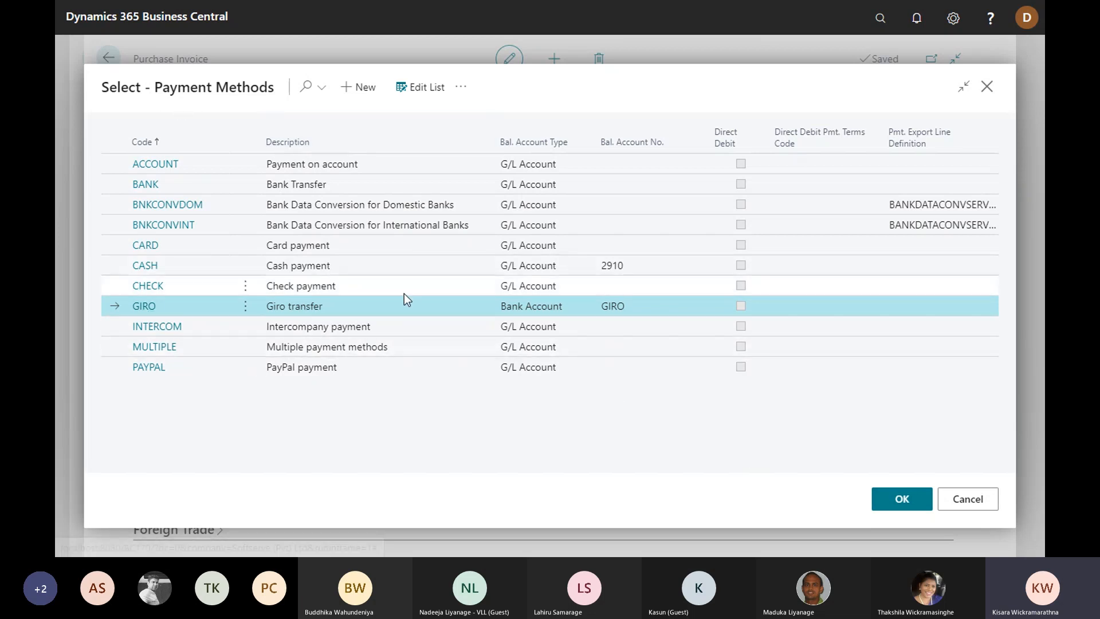
{"action": "left_click", "coordinate": [902, 498]}
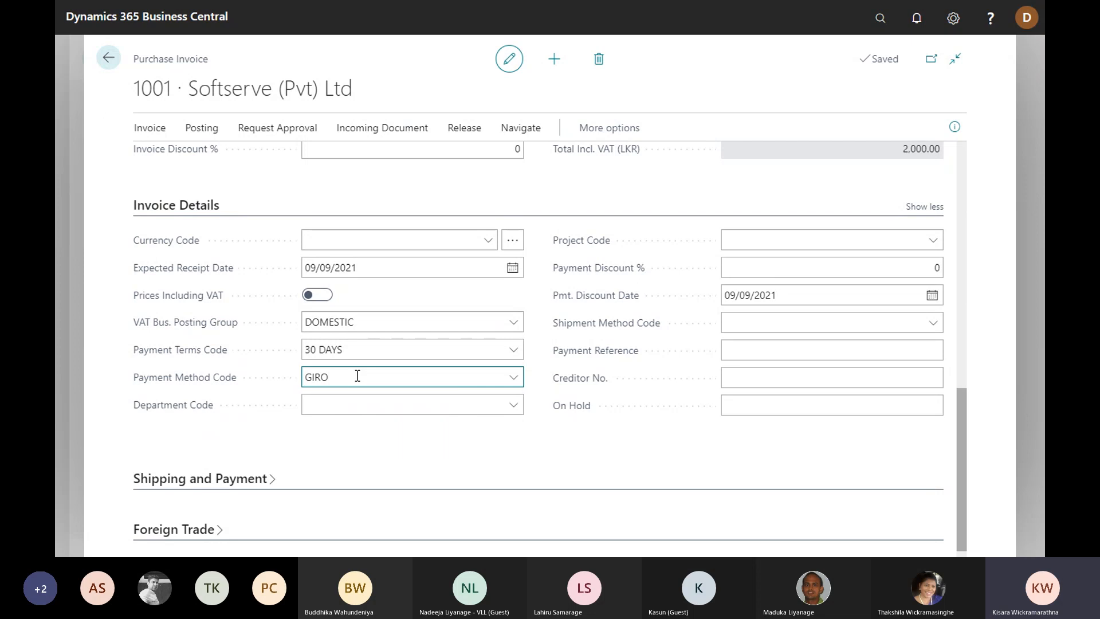
Step: Scroll through invoice 1001 to review its details before posting
{"action": "left_click_drag", "start_coordinate": [349, 375], "coordinate": [313, 375]}
{"action": "left_click", "coordinate": [351, 375]}
{"action": "scroll", "coordinate": [442, 373], "scroll_direction": "up", "scroll_amount": 1}
{"action": "scroll", "coordinate": [441, 373], "scroll_direction": "down", "scroll_amount": 1}
{"action": "scroll", "coordinate": [442, 378], "scroll_direction": "up", "scroll_amount": 10}
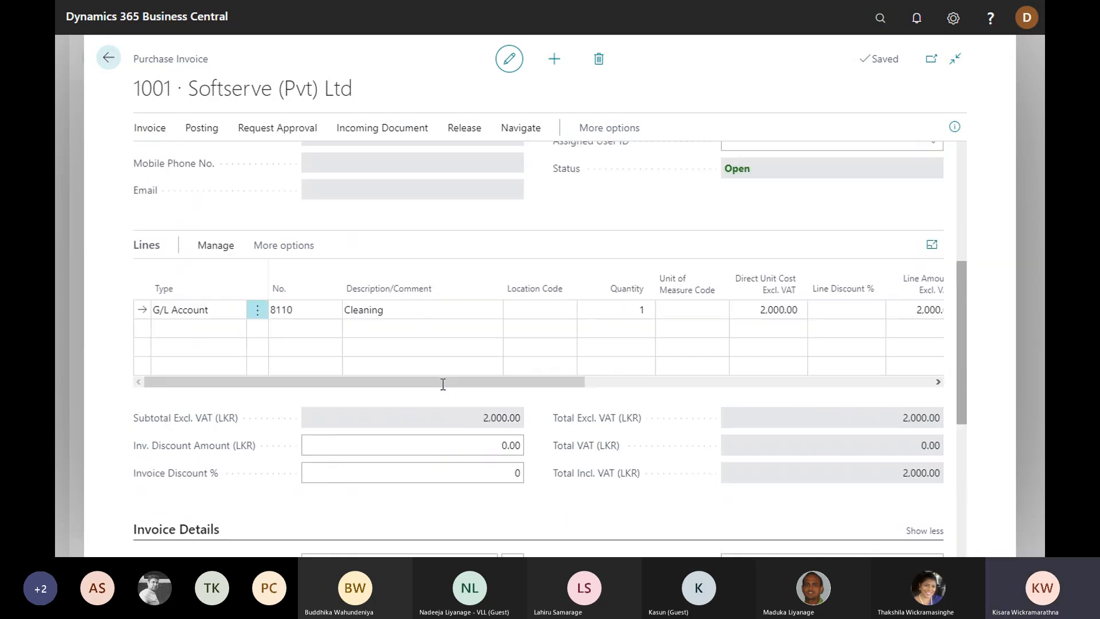
{"action": "scroll", "coordinate": [443, 384], "scroll_direction": "up", "scroll_amount": 4}
{"action": "left_click", "coordinate": [442, 384]}
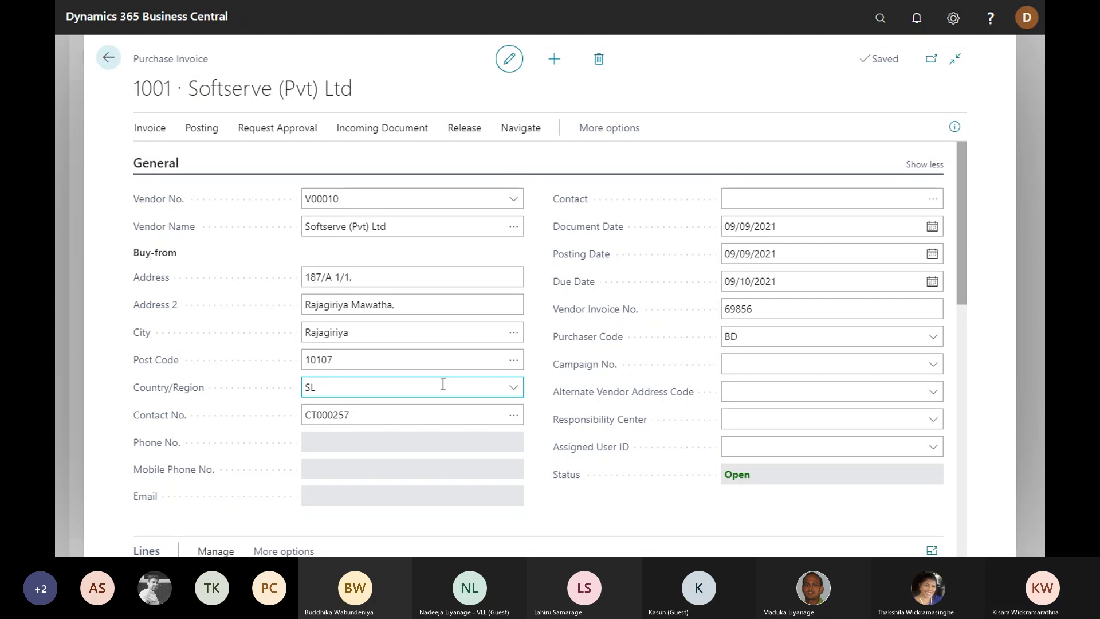
{"action": "scroll", "coordinate": [506, 345], "scroll_direction": "down", "scroll_amount": 10}
{"action": "scroll", "coordinate": [506, 345], "scroll_direction": "up", "scroll_amount": 7}
{"action": "scroll", "coordinate": [507, 346], "scroll_direction": "up", "scroll_amount": 4}
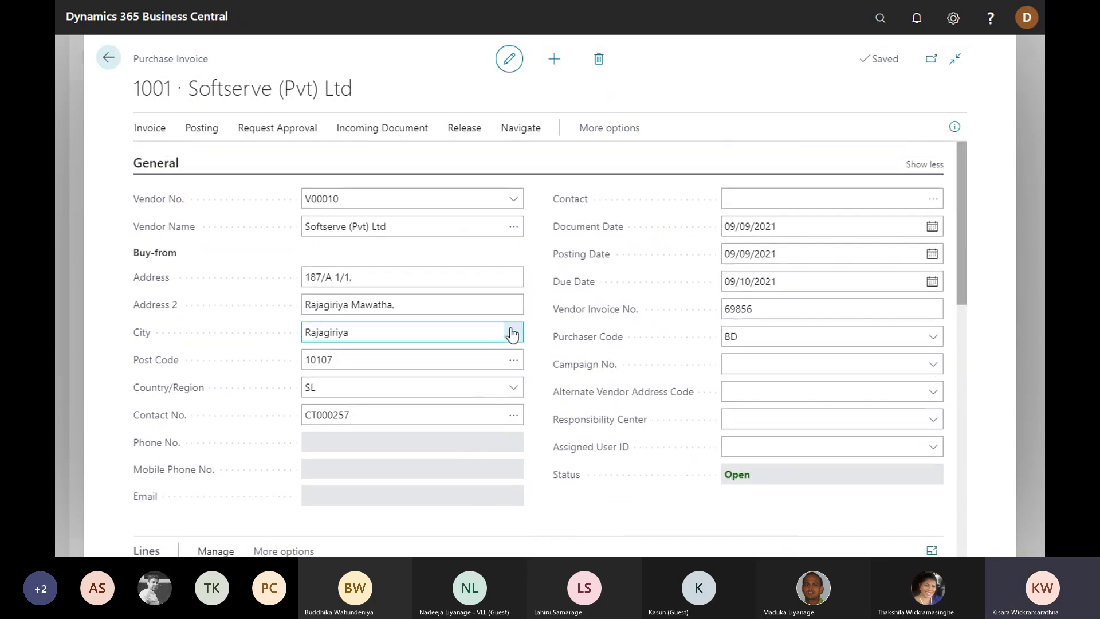
Step: Post invoice 1001 as 108040 without opening the posted invoice
{"action": "left_click", "coordinate": [202, 127]}
{"action": "left_click", "coordinate": [145, 159]}
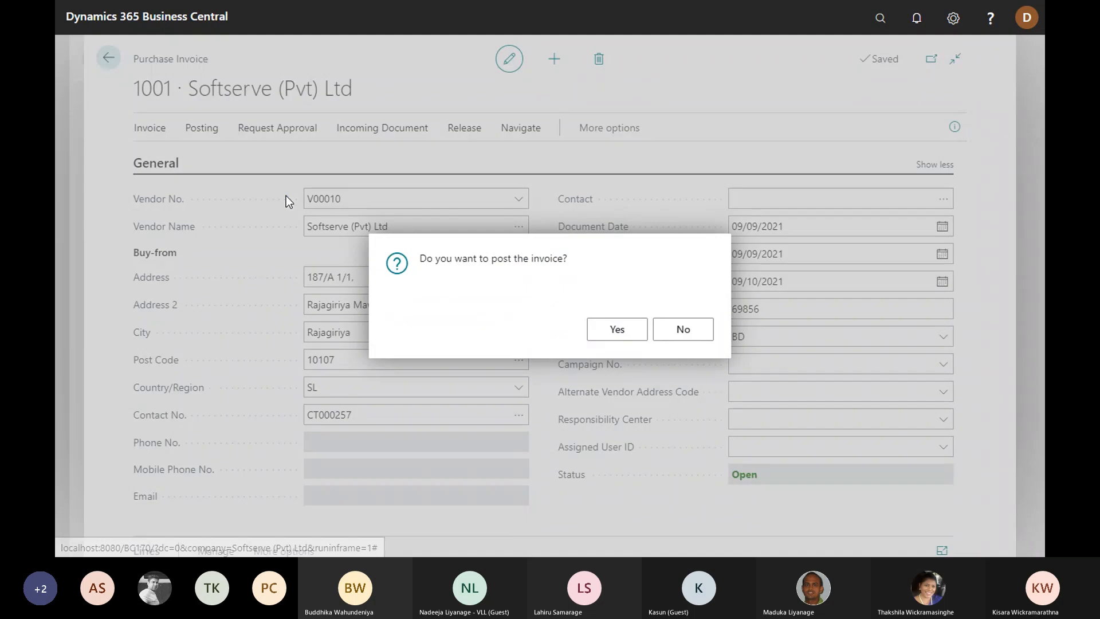
{"action": "left_click", "coordinate": [600, 335]}
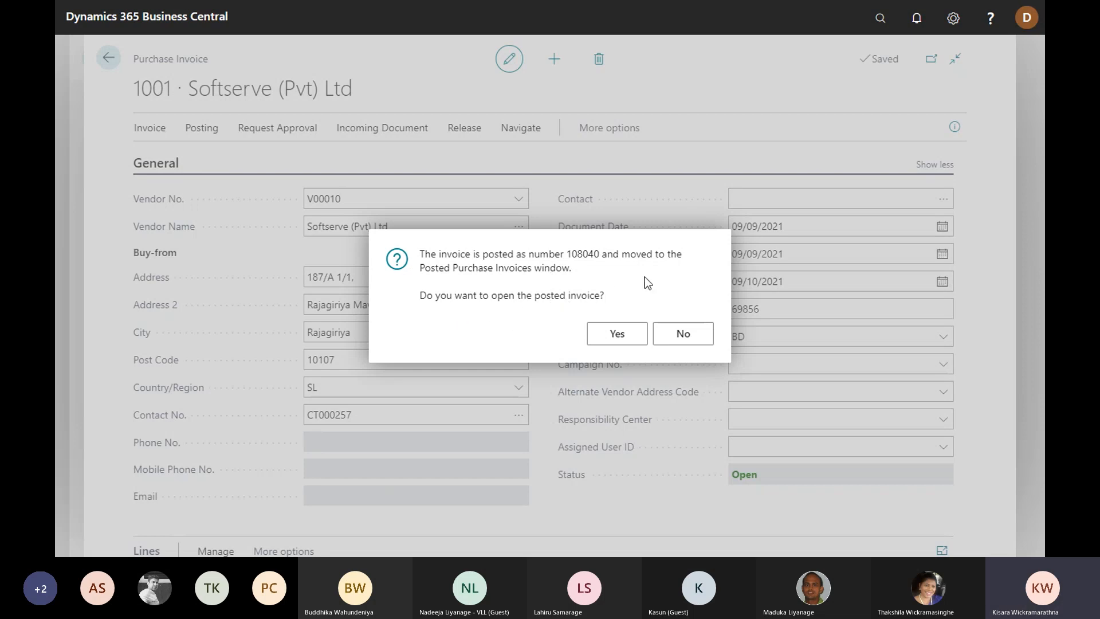
{"action": "left_click", "coordinate": [683, 334]}
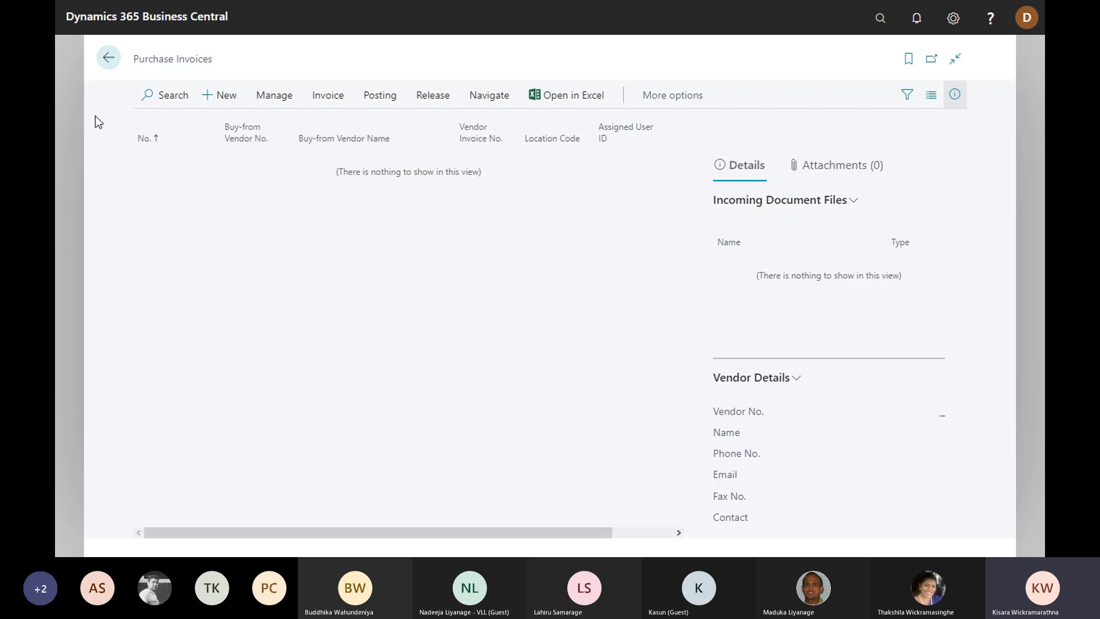
Step: From the home page, find Bank Accounts via 'bank ac' and open the GIRO card
{"action": "left_click", "coordinate": [108, 63]}
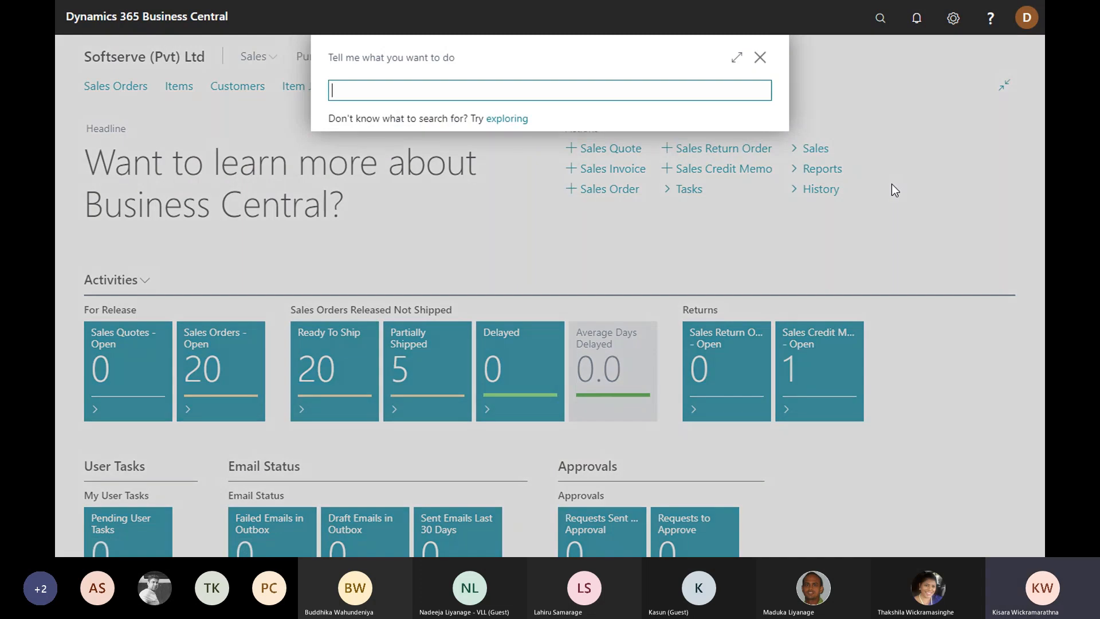
{"action": "type", "text": "ban"}
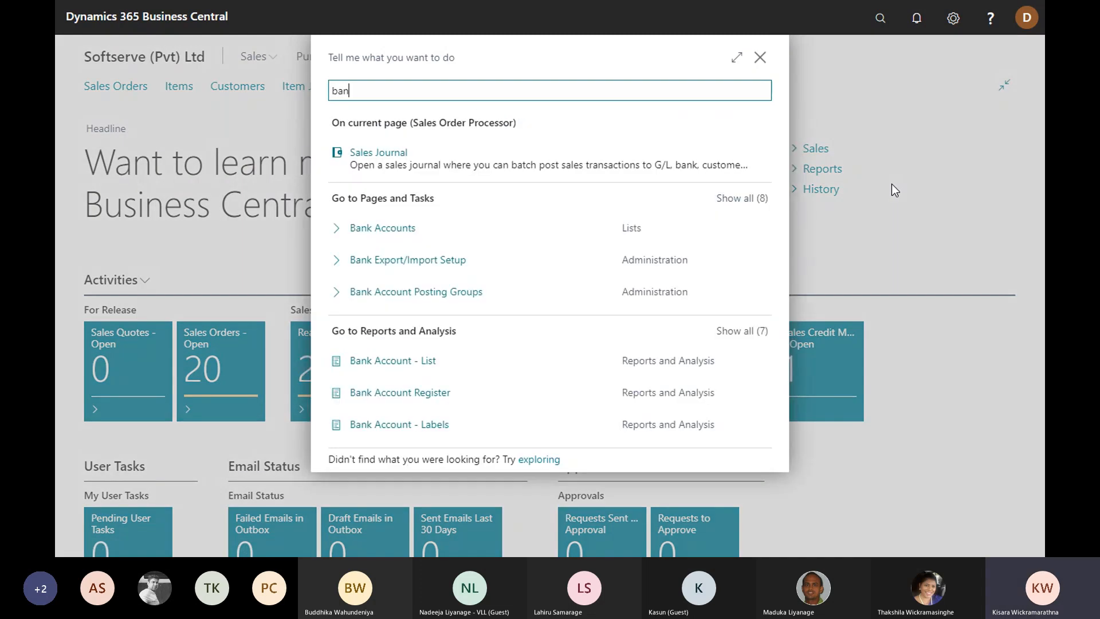
{"action": "type", "text": "k a"}
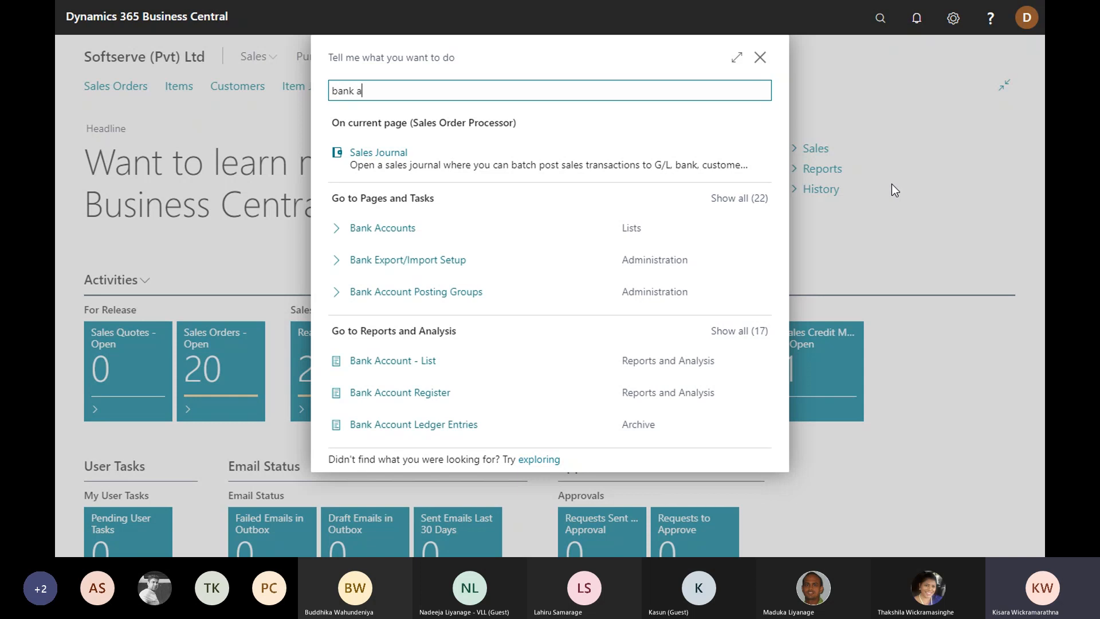
{"action": "type", "text": "c"}
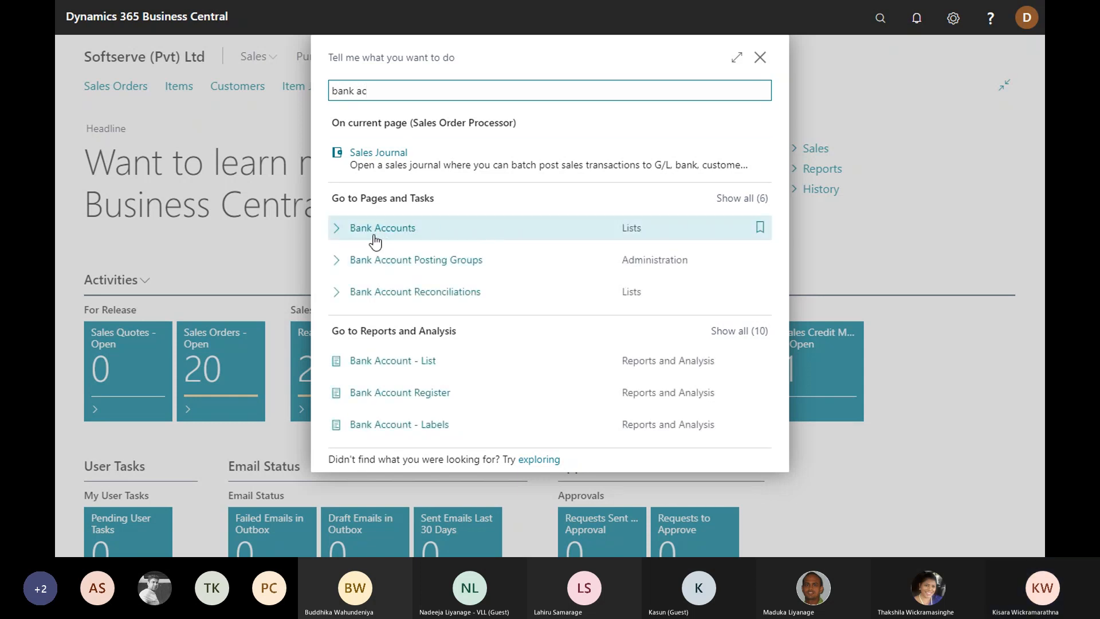
{"action": "left_click", "coordinate": [378, 230]}
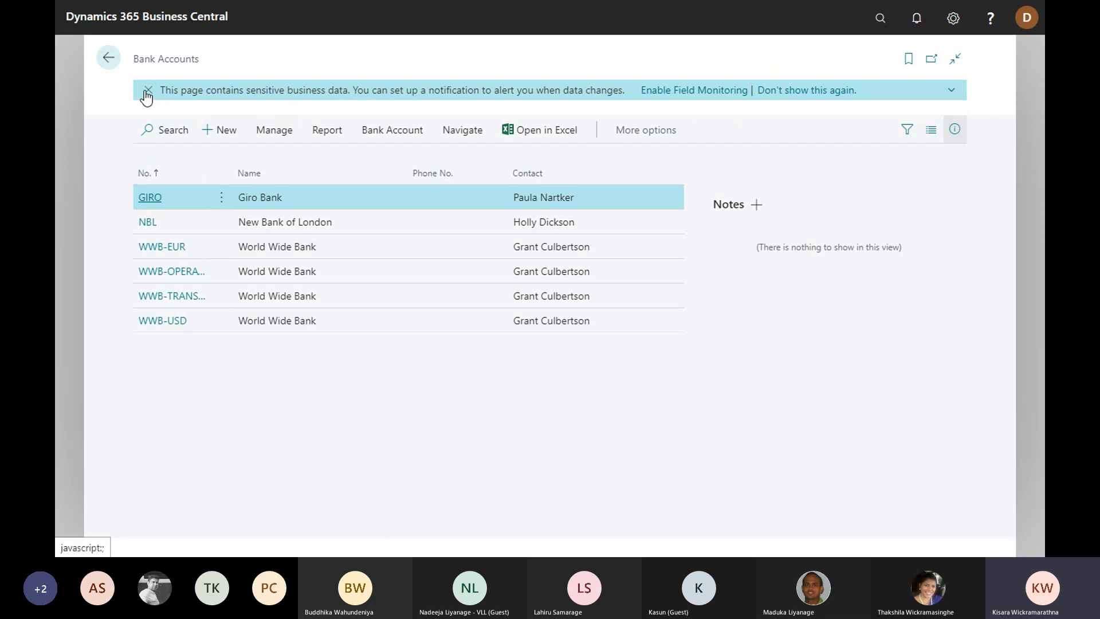
{"action": "left_click", "coordinate": [147, 91]}
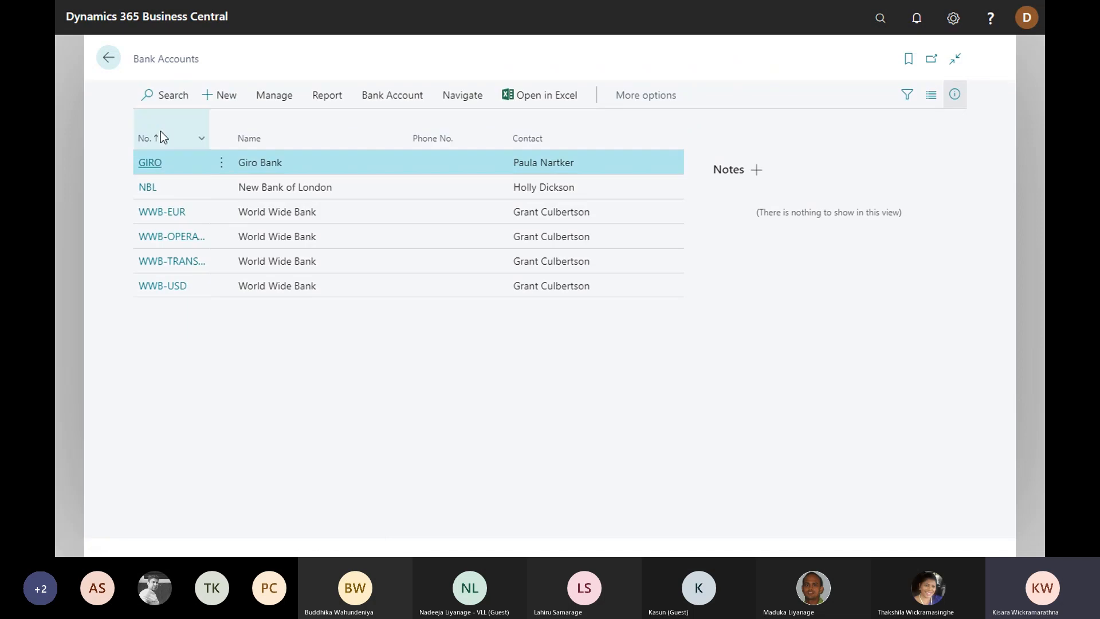
{"action": "left_click", "coordinate": [150, 165]}
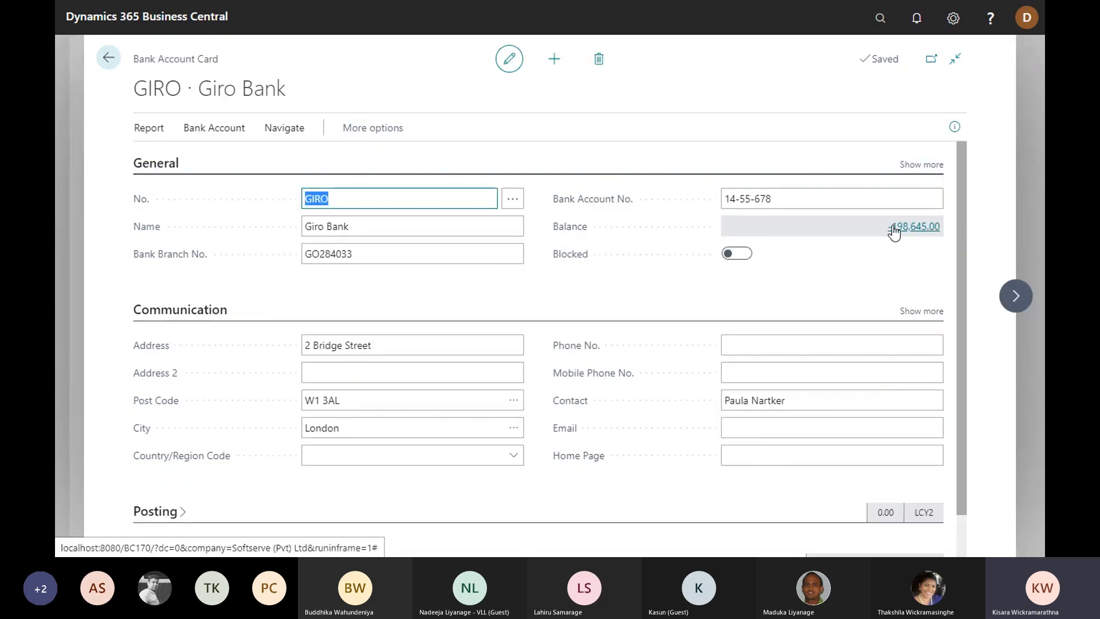
{"action": "left_click", "coordinate": [936, 229]}
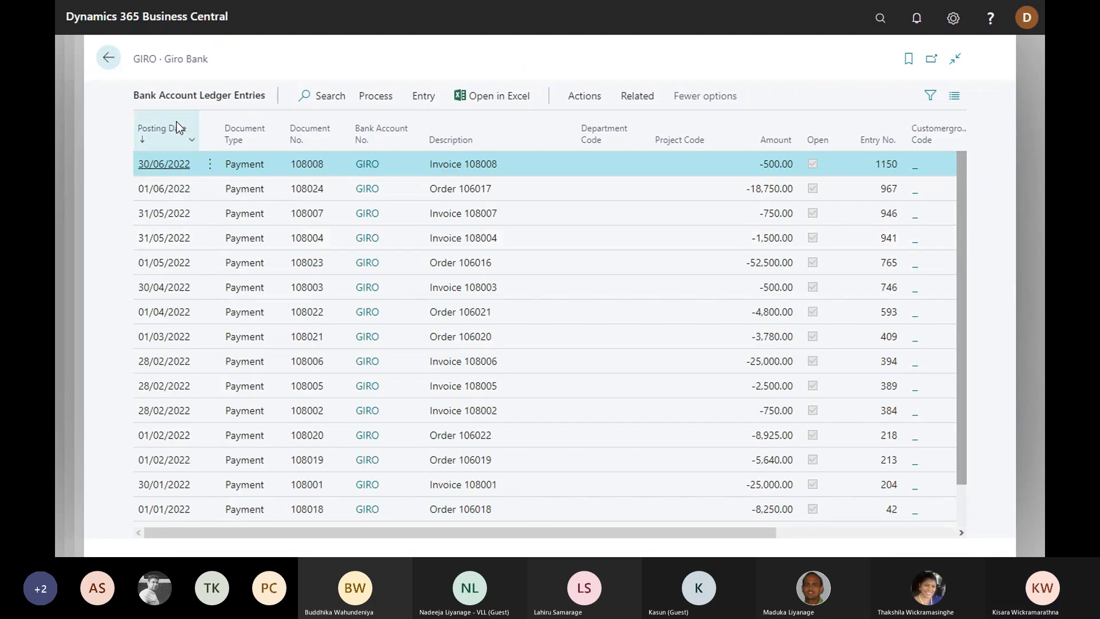
{"action": "left_click", "coordinate": [176, 122]}
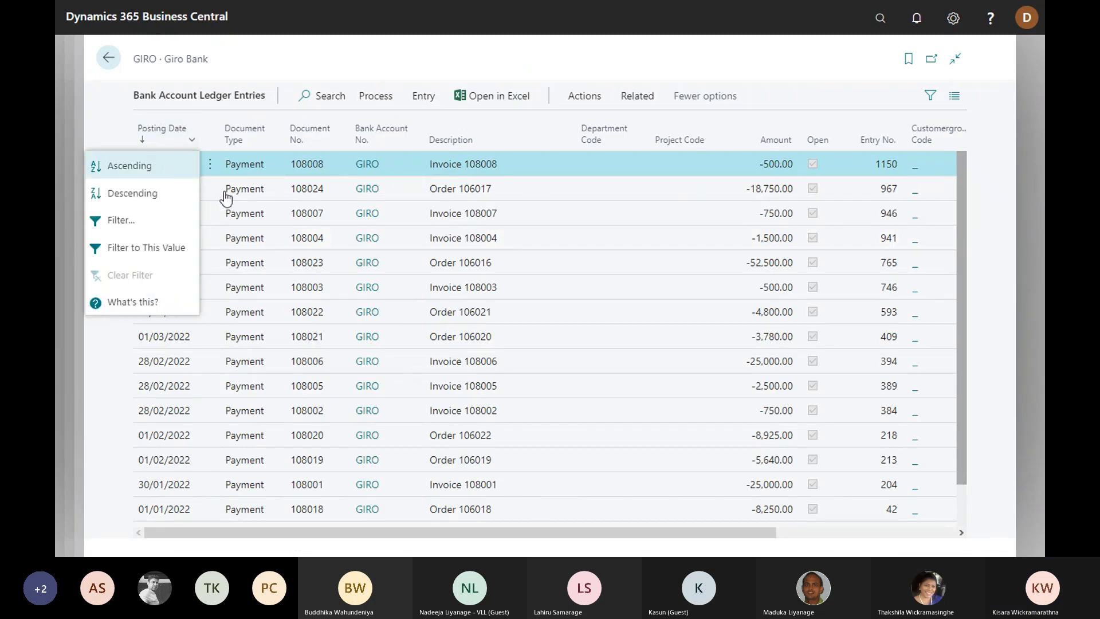
{"action": "left_click", "coordinate": [172, 165]}
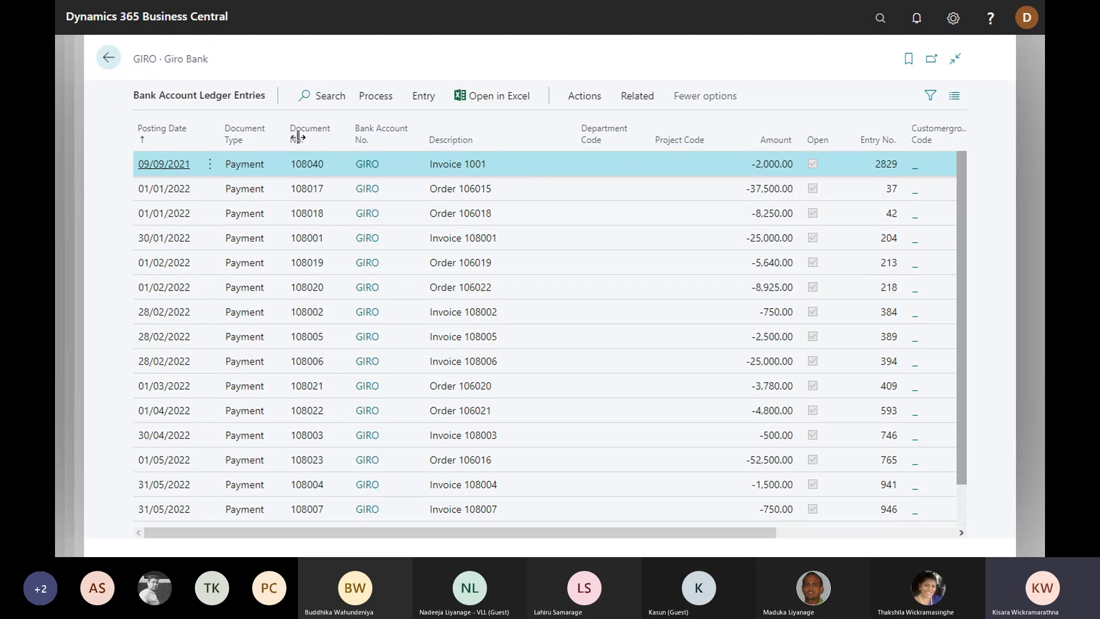
{"action": "left_click", "coordinate": [109, 59]}
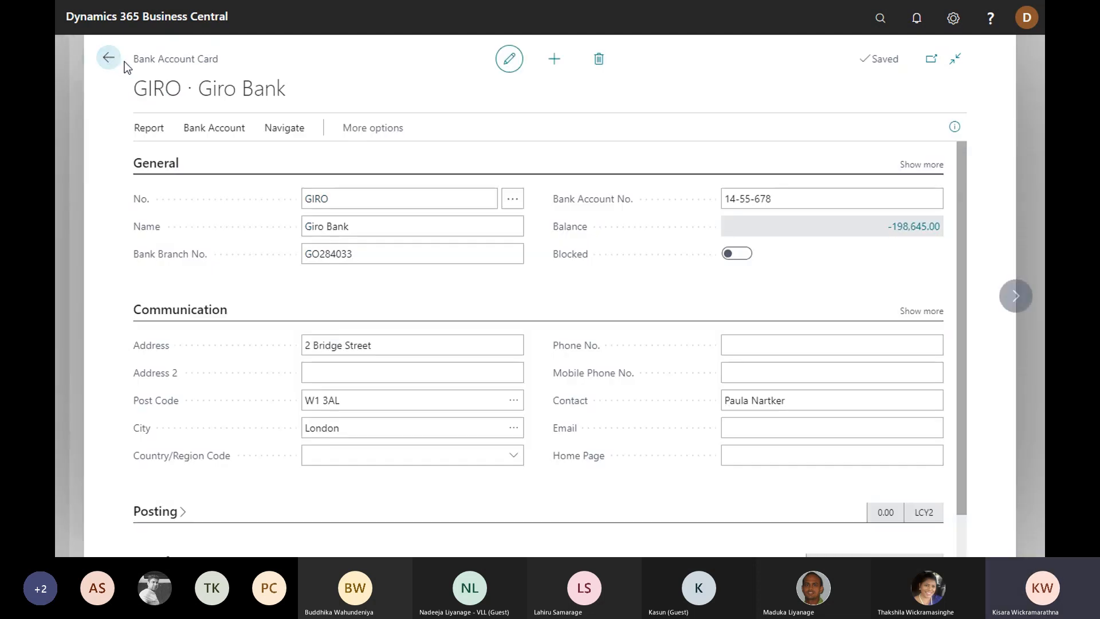
Step: Return to the home page and search Tell Me for 'payment jou'
{"action": "left_click", "coordinate": [108, 60]}
{"action": "left_click", "coordinate": [108, 58]}
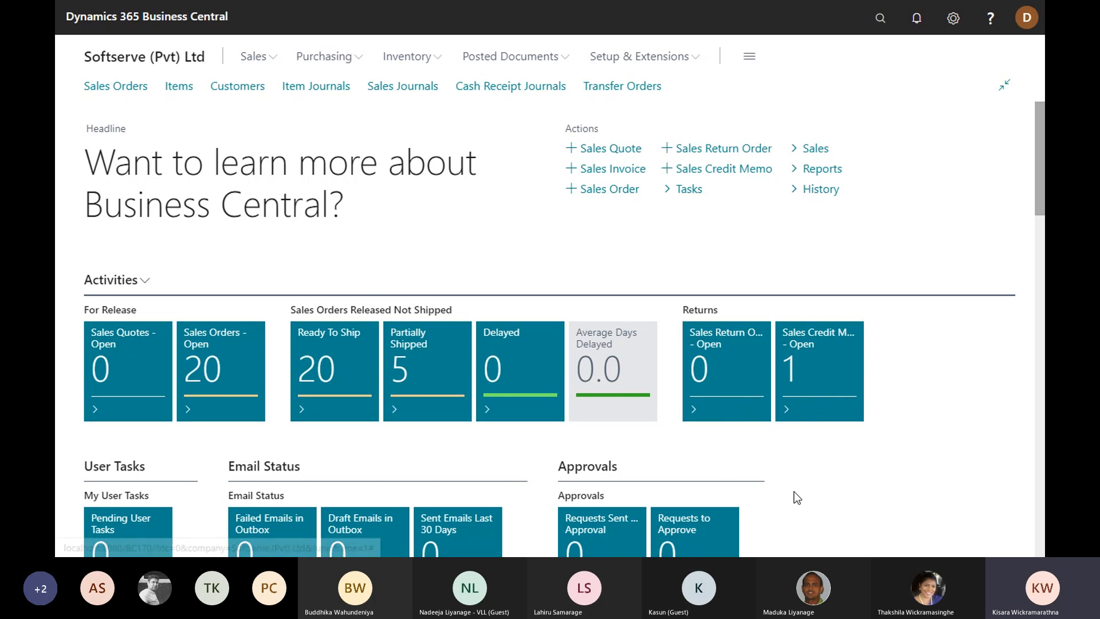
{"action": "left_click", "coordinate": [881, 19]}
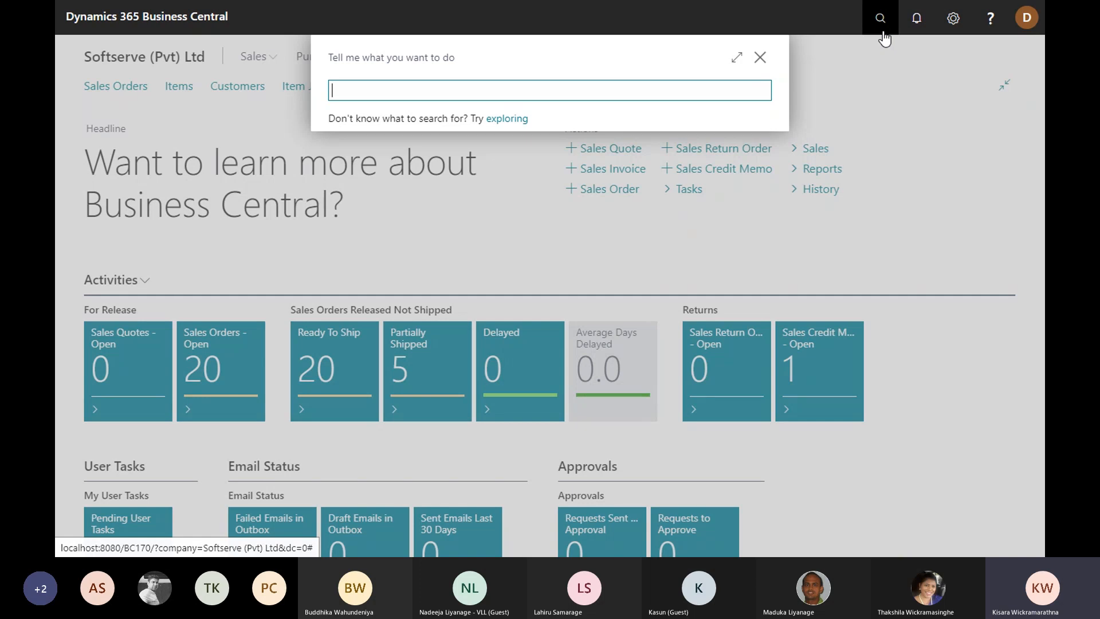
{"action": "type", "text": "payme"}
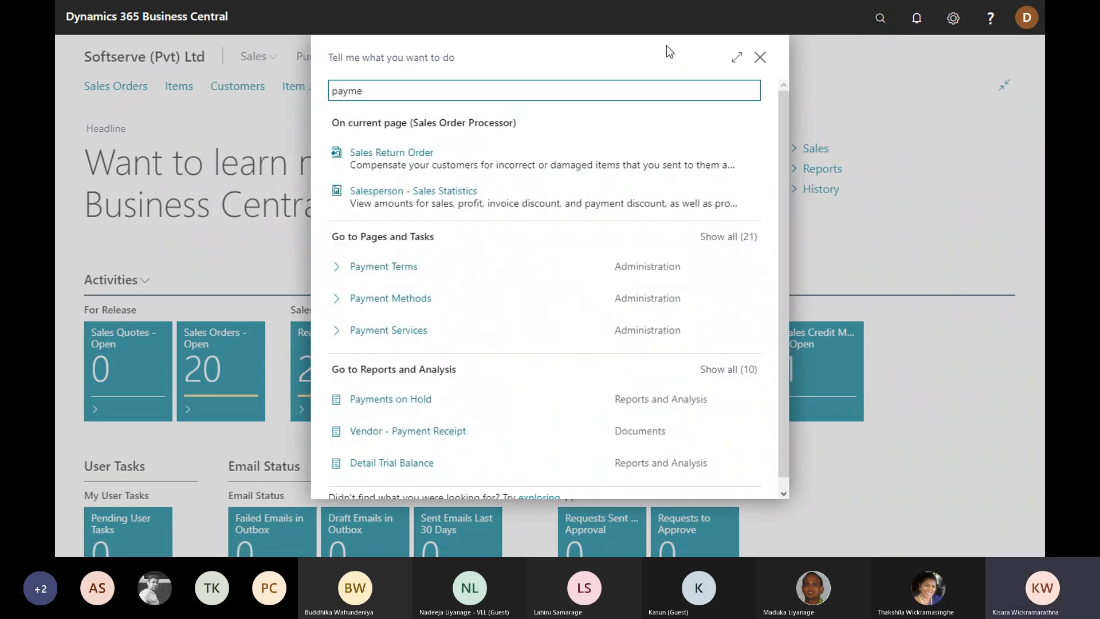
{"action": "type", "text": "nt"}
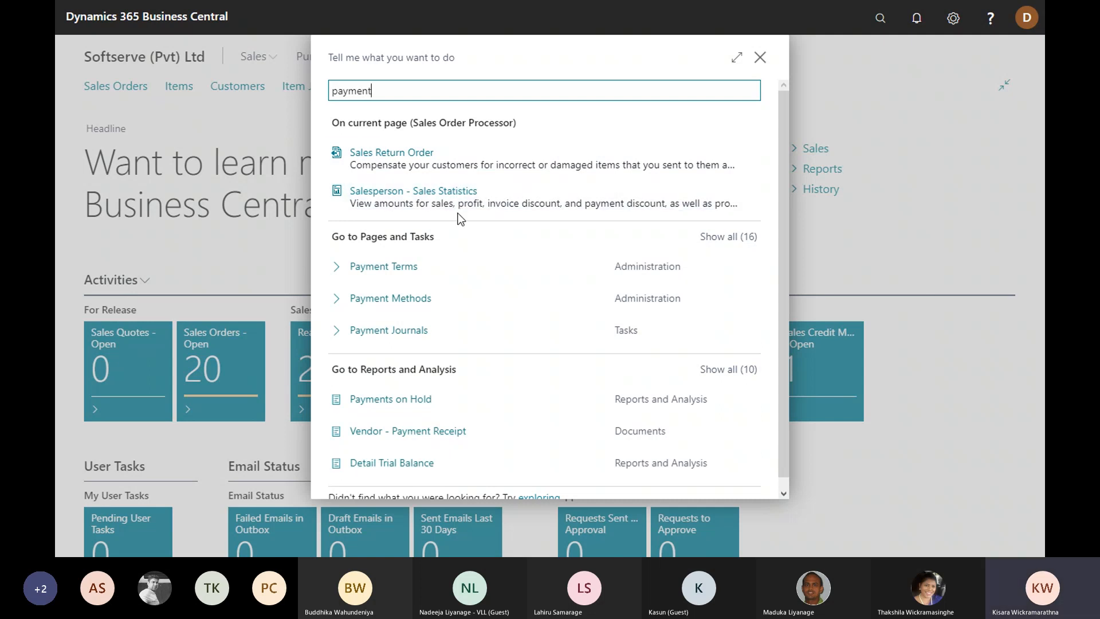
{"action": "type", "text": " jo"}
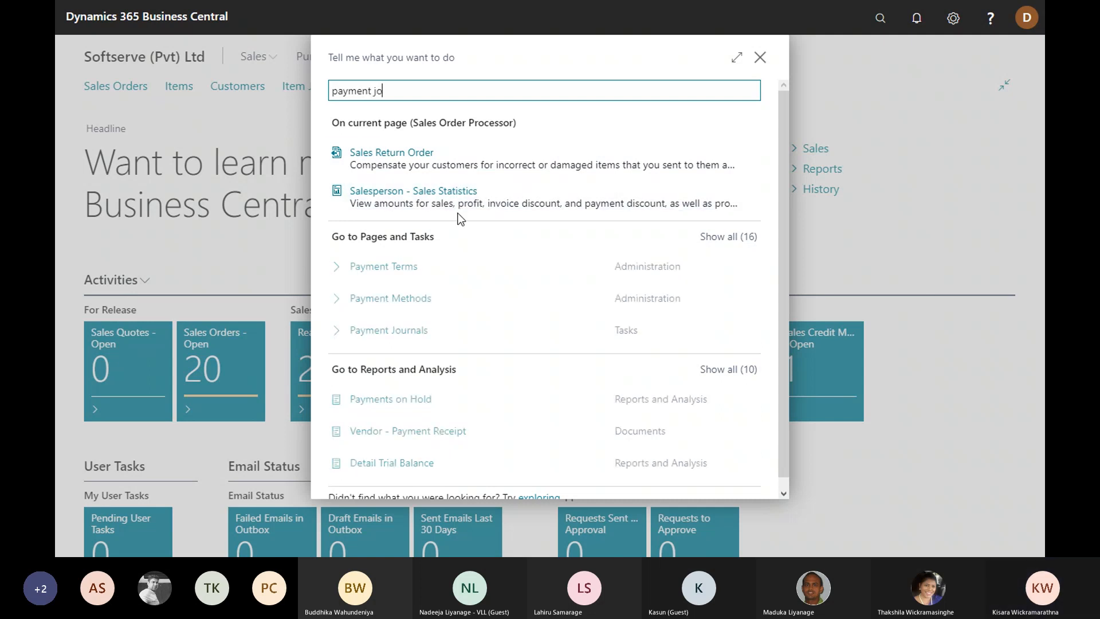
{"action": "type", "text": "u"}
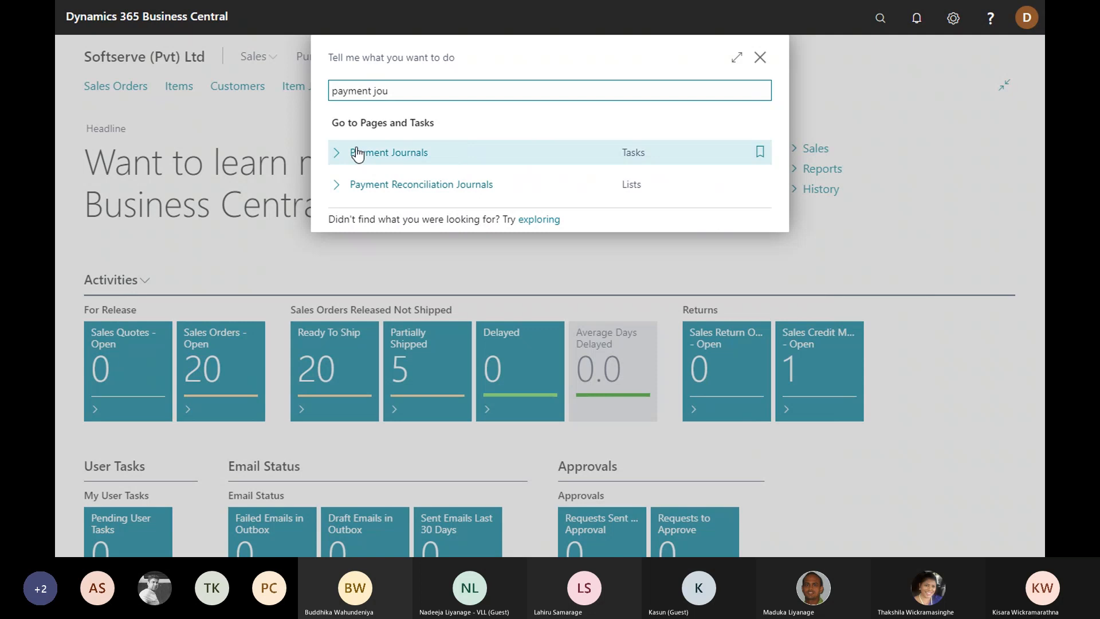
Step: Open Payment Journals and bring up the General Journal Batches list to choose GIRO
{"action": "left_click", "coordinate": [388, 164]}
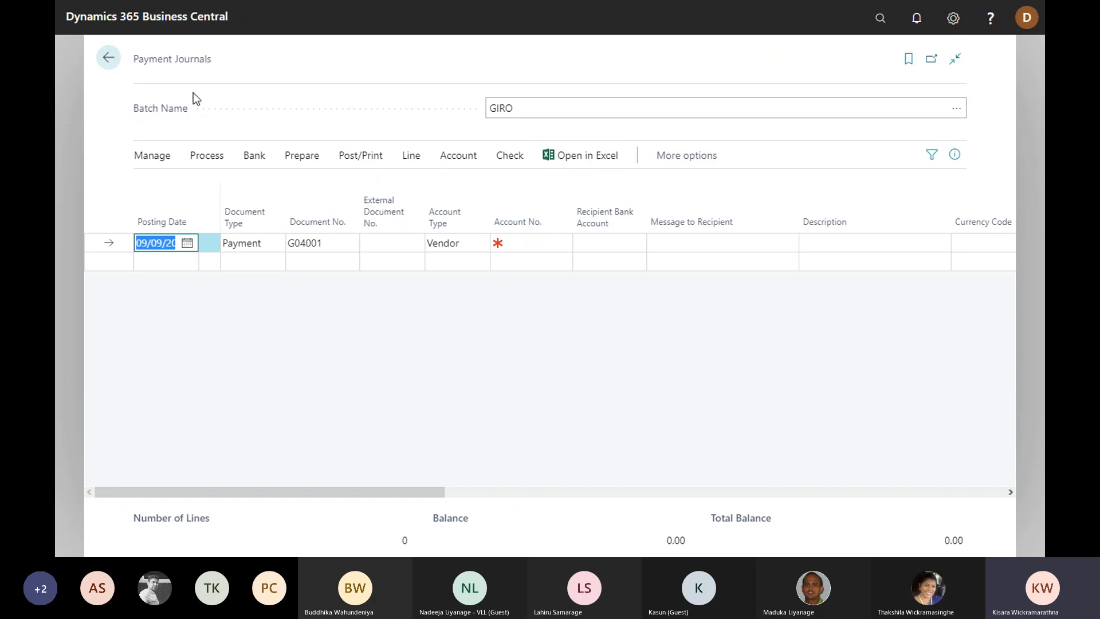
{"action": "left_click", "coordinate": [955, 108]}
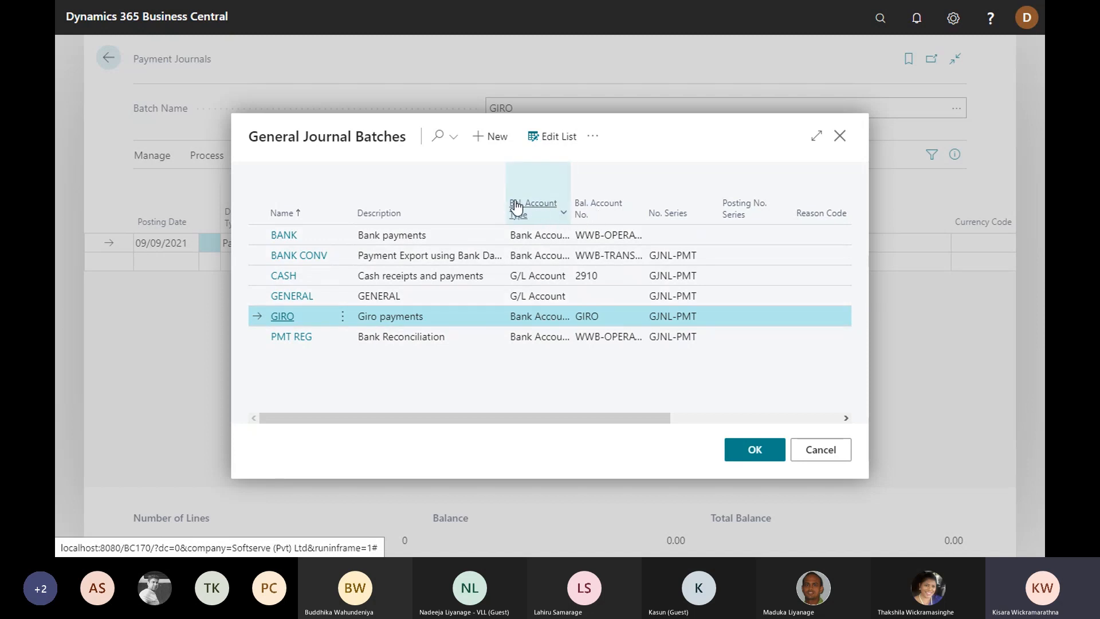
{"action": "mouse_move", "coordinate": [516, 212]}
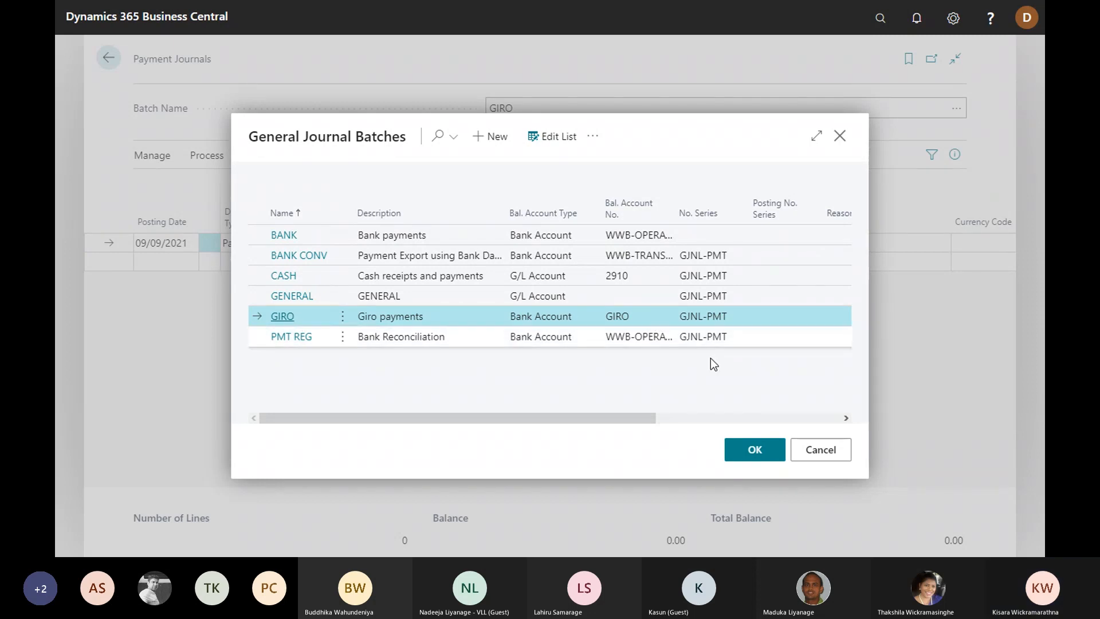
Step: Confirm the GIRO batch and scroll the journal line back to the left
{"action": "left_click", "coordinate": [769, 452]}
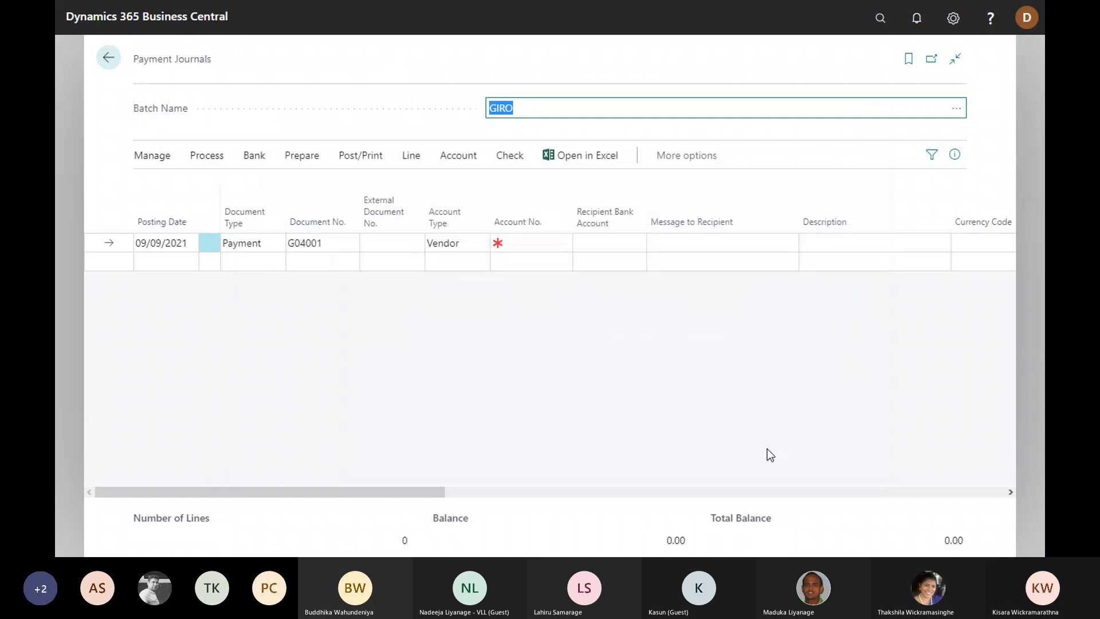
{"action": "left_click_drag", "start_coordinate": [388, 489], "coordinate": [651, 509]}
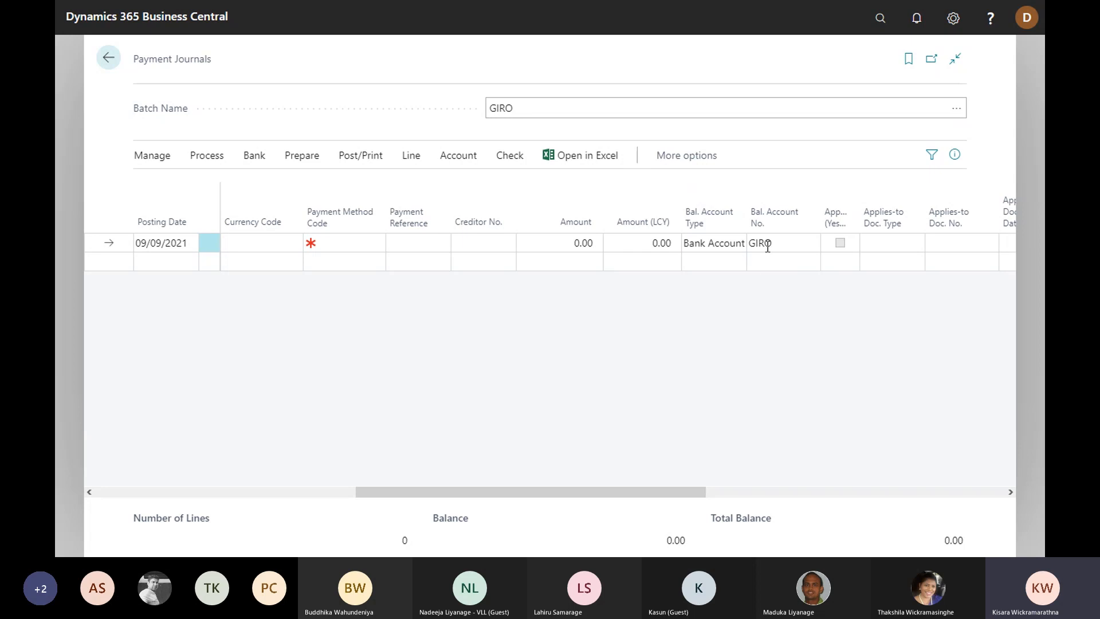
{"action": "left_click_drag", "start_coordinate": [686, 493], "coordinate": [338, 441]}
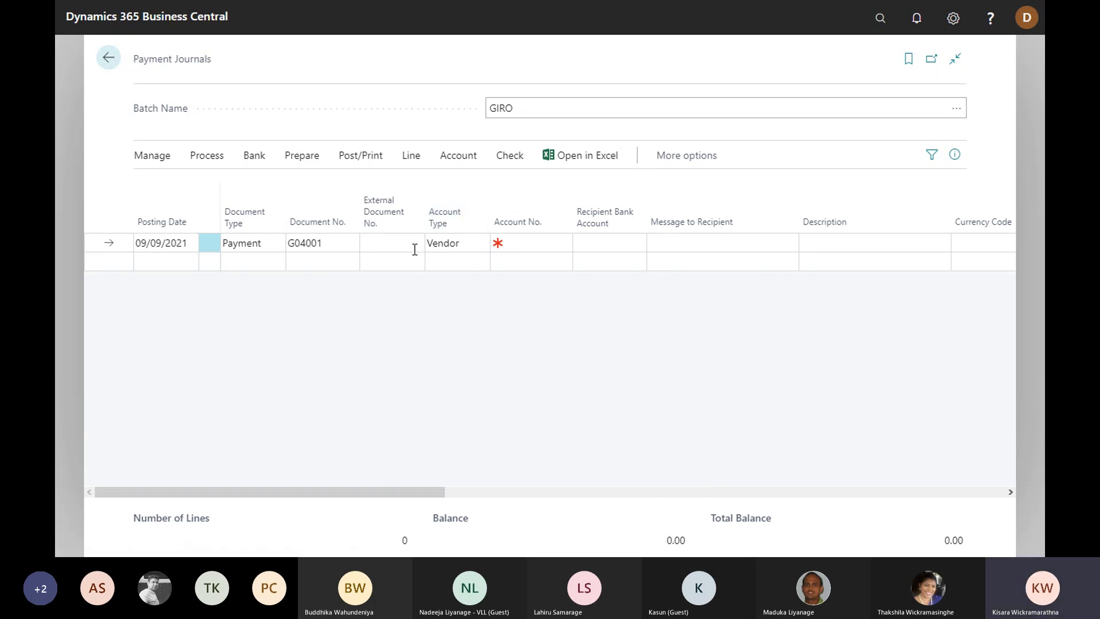
Step: Set the payment line's vendor to Softserve (Pvt) Ltd and external document number 96856
{"action": "left_click", "coordinate": [522, 242]}
{"action": "type", "text": "sof"}
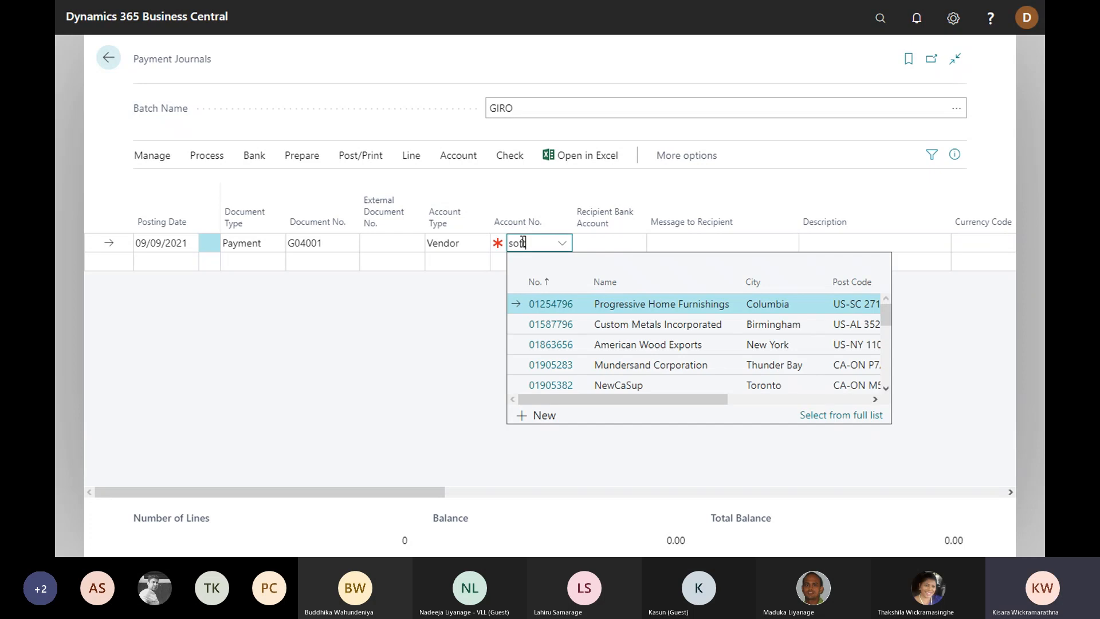
{"action": "type", "text": "t"}
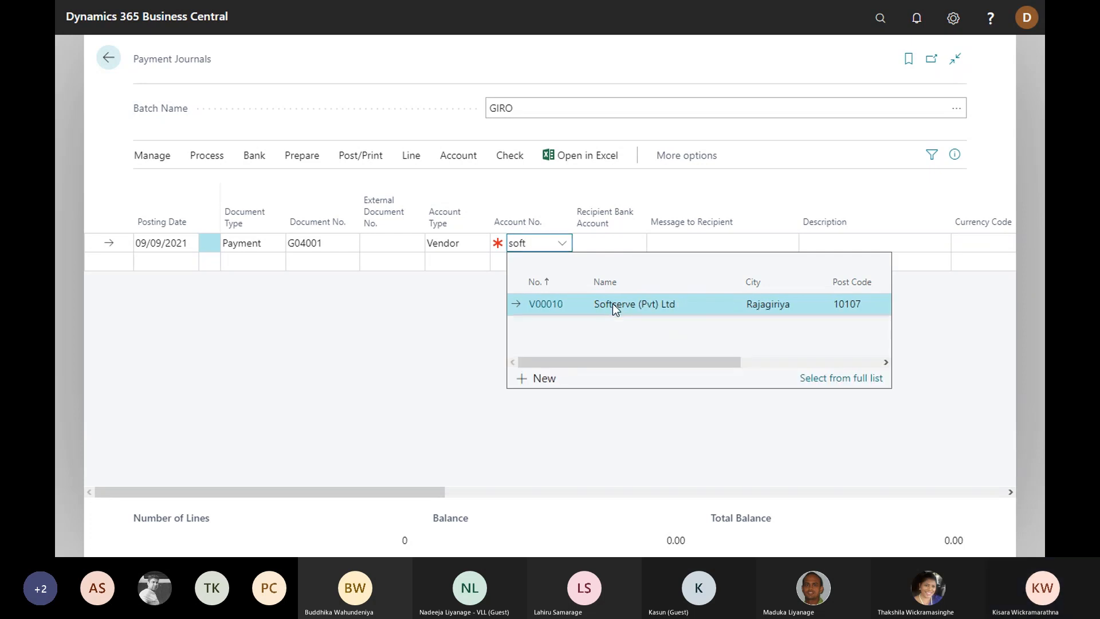
{"action": "left_click", "coordinate": [613, 303]}
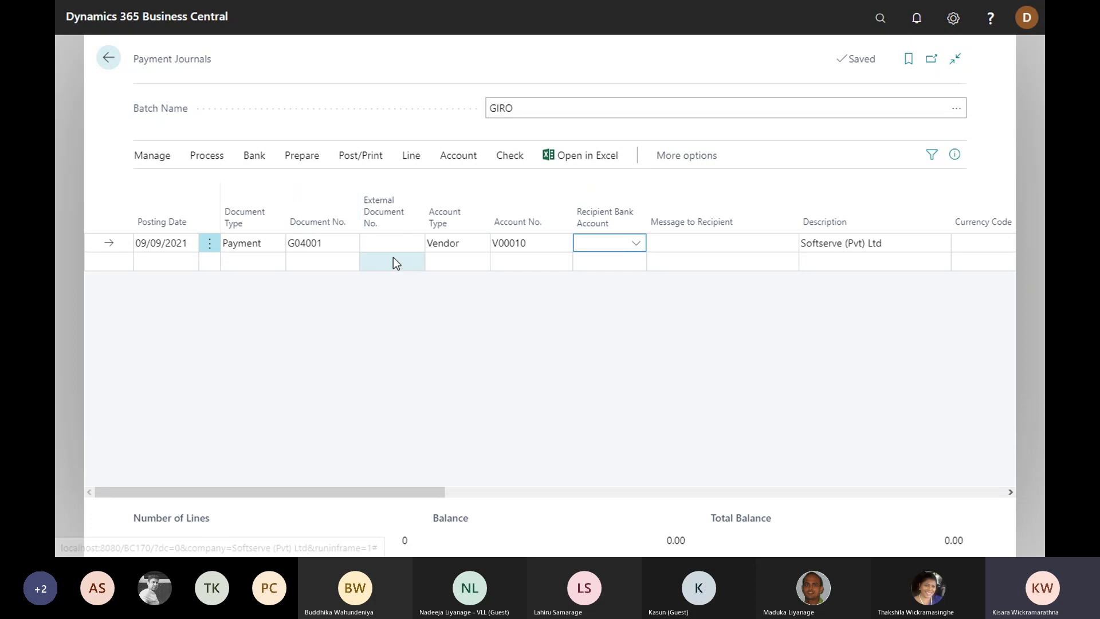
{"action": "left_click", "coordinate": [390, 242]}
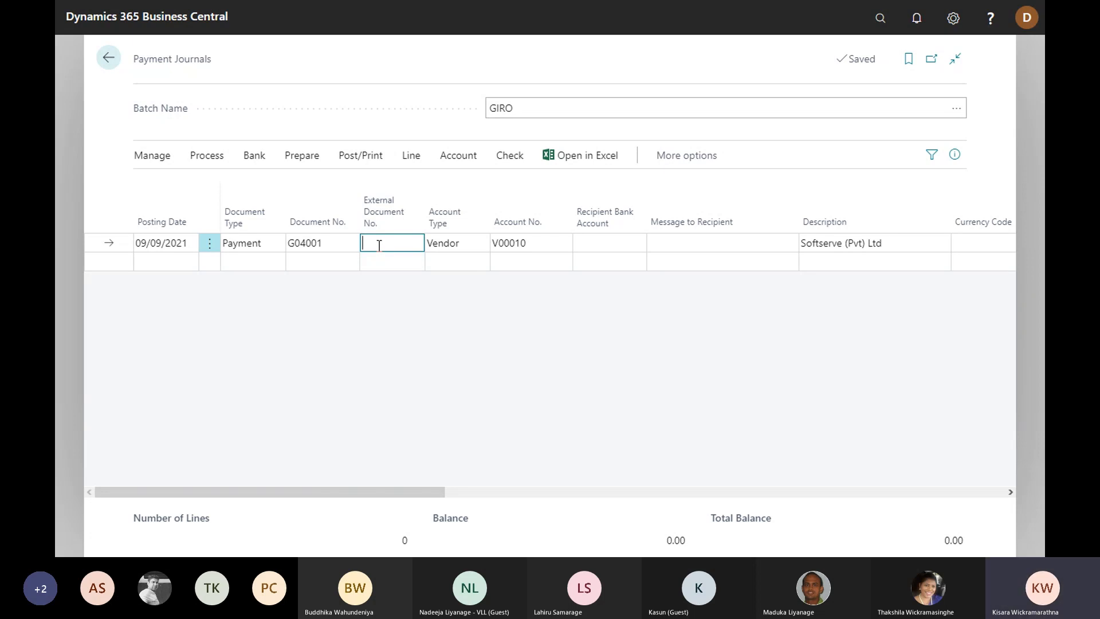
{"action": "type", "text": "9686"}
{"action": "key", "text": "Tab"}
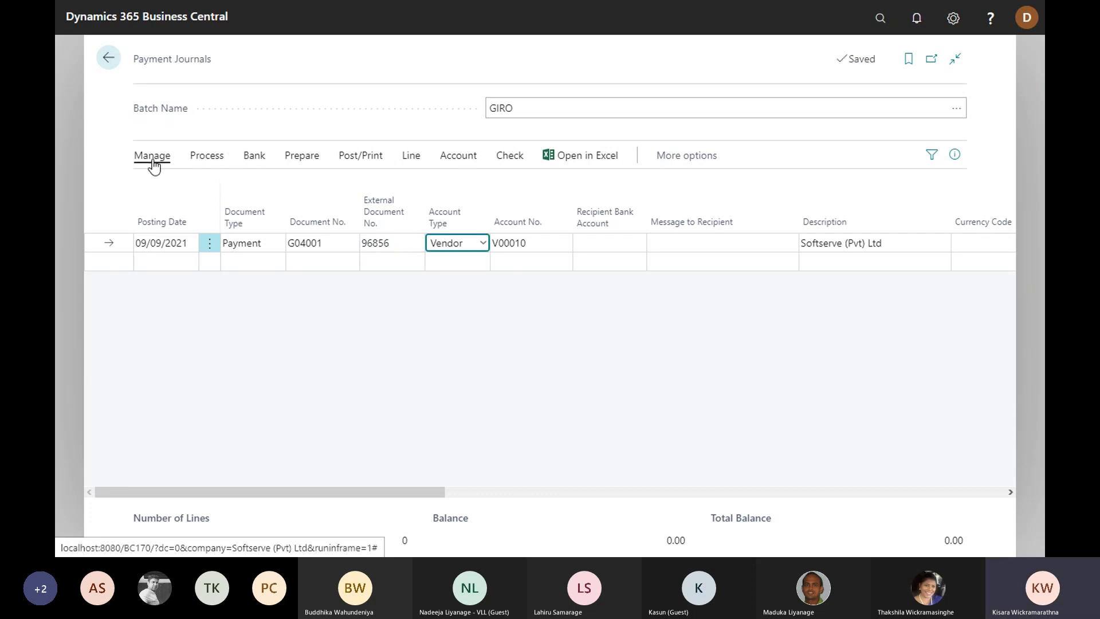
{"action": "left_click", "coordinate": [207, 162]}
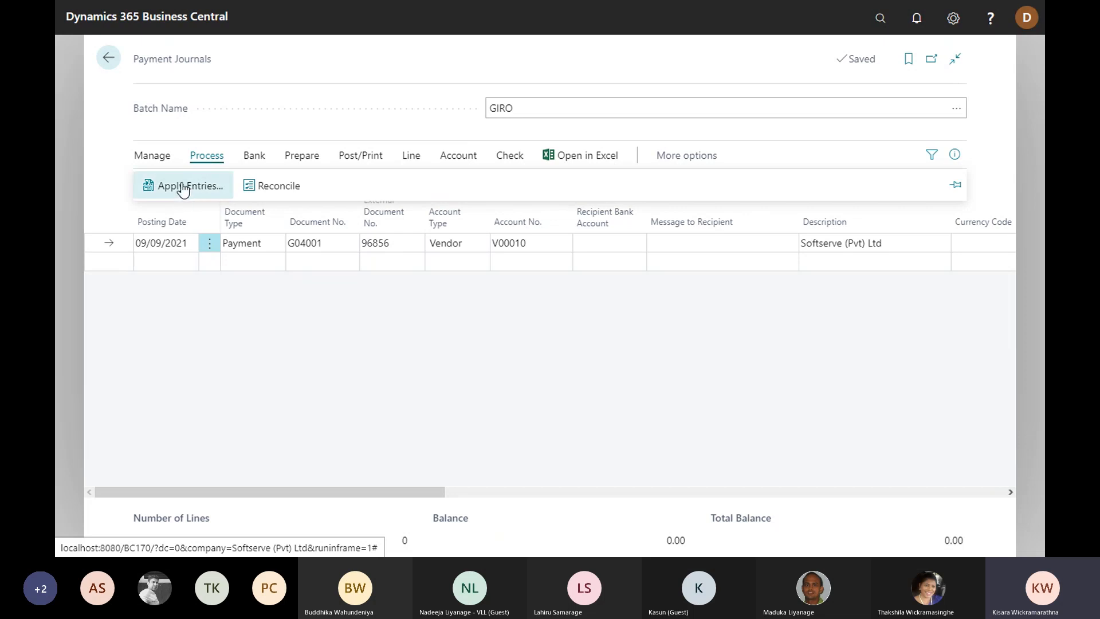
Step: Apply payment G04001 to invoice 108037 by setting its Applies-to ID, then return to the journal
{"action": "left_click", "coordinate": [183, 188]}
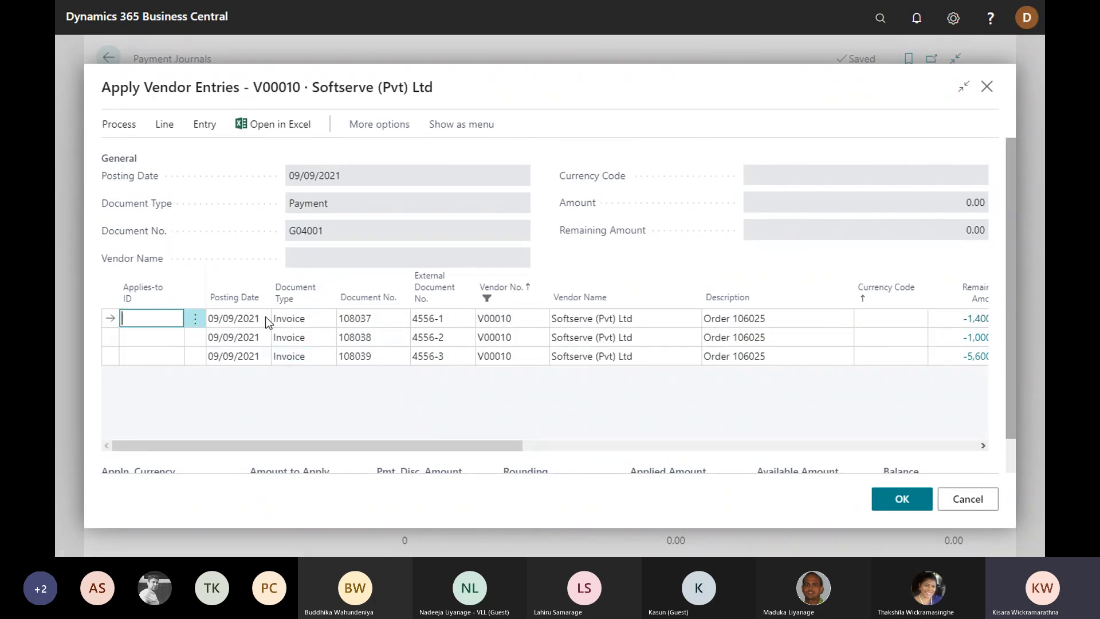
{"action": "left_click_drag", "start_coordinate": [317, 444], "coordinate": [250, 448]}
{"action": "left_click_drag", "start_coordinate": [414, 450], "coordinate": [253, 417]}
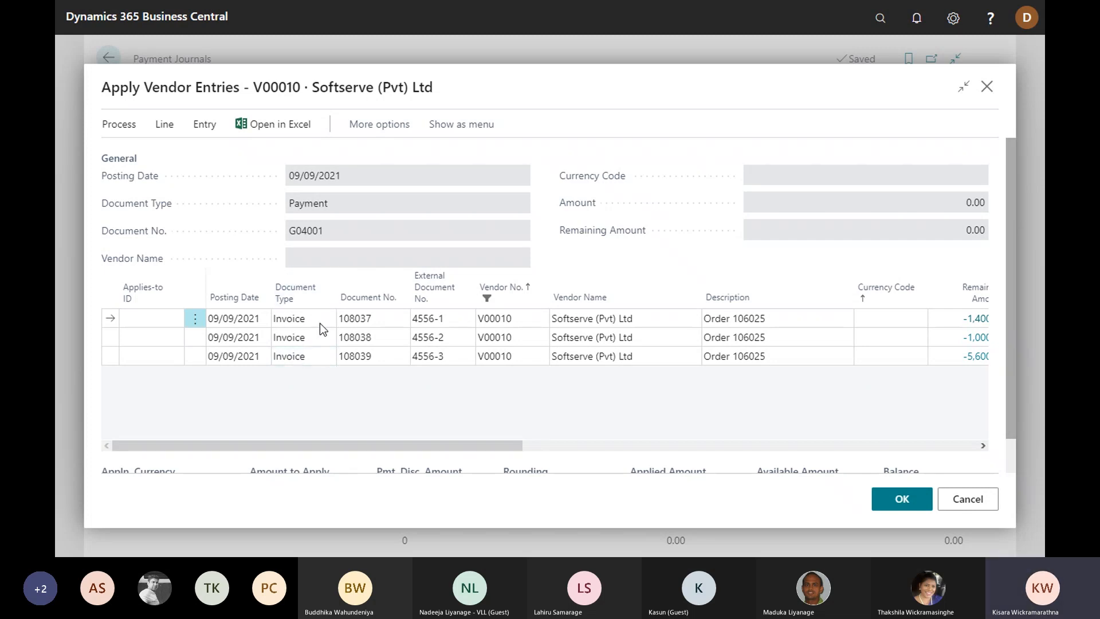
{"action": "left_click", "coordinate": [118, 127]}
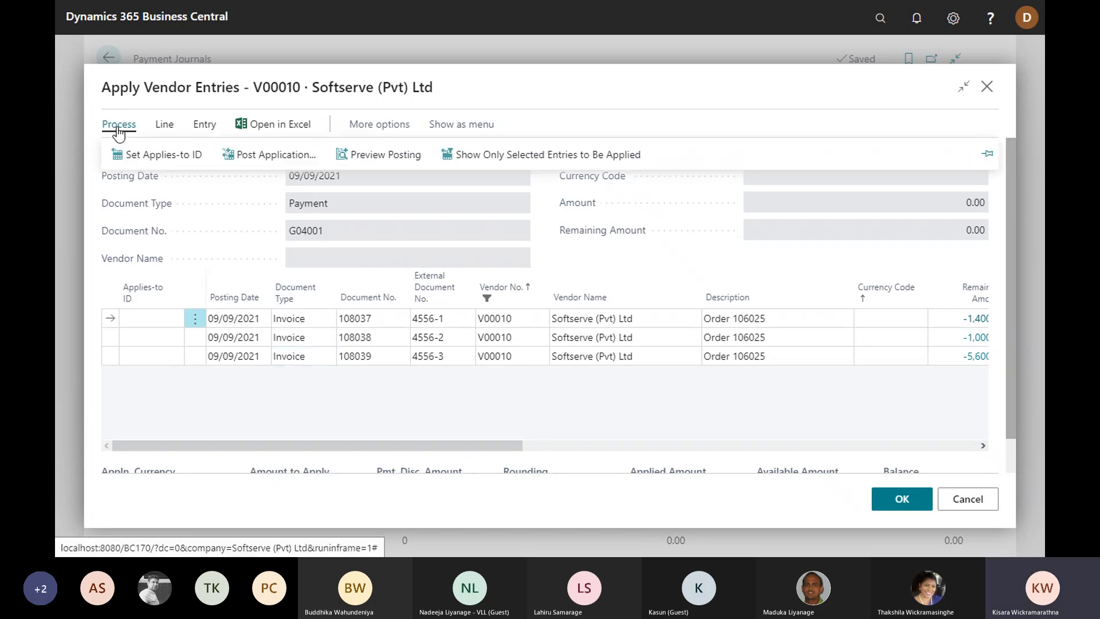
{"action": "left_click", "coordinate": [159, 154]}
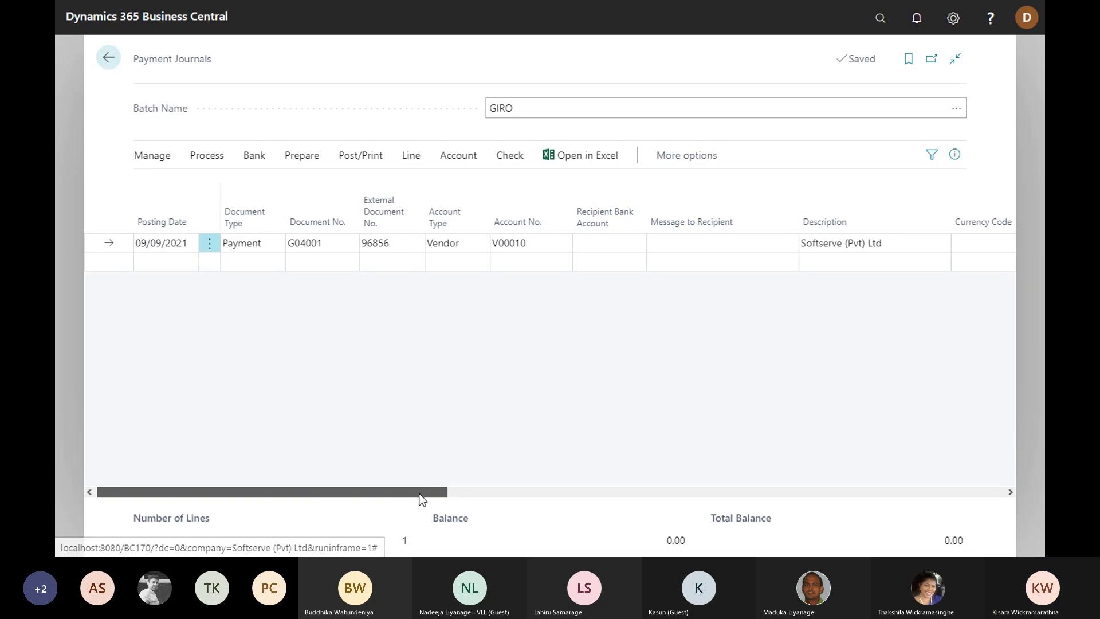
Step: Clear the GIRO payment line's 1,400.00 amount so Amount and Amount (LCY) read 0.00
{"action": "left_click_drag", "start_coordinate": [417, 492], "coordinate": [642, 523]}
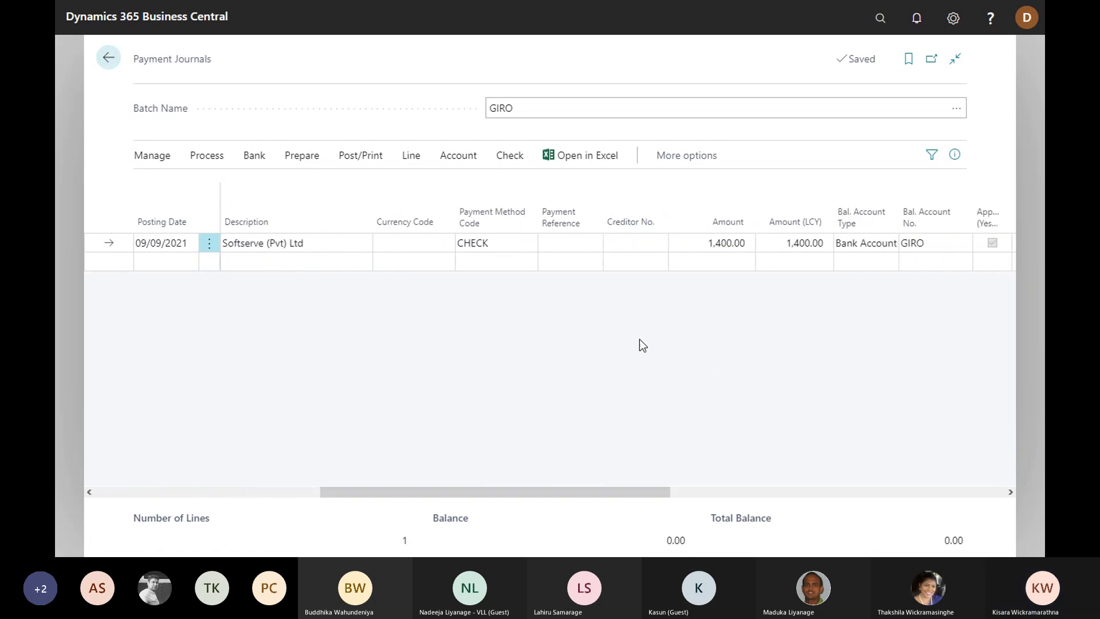
{"action": "left_click_drag", "start_coordinate": [545, 493], "coordinate": [565, 492]}
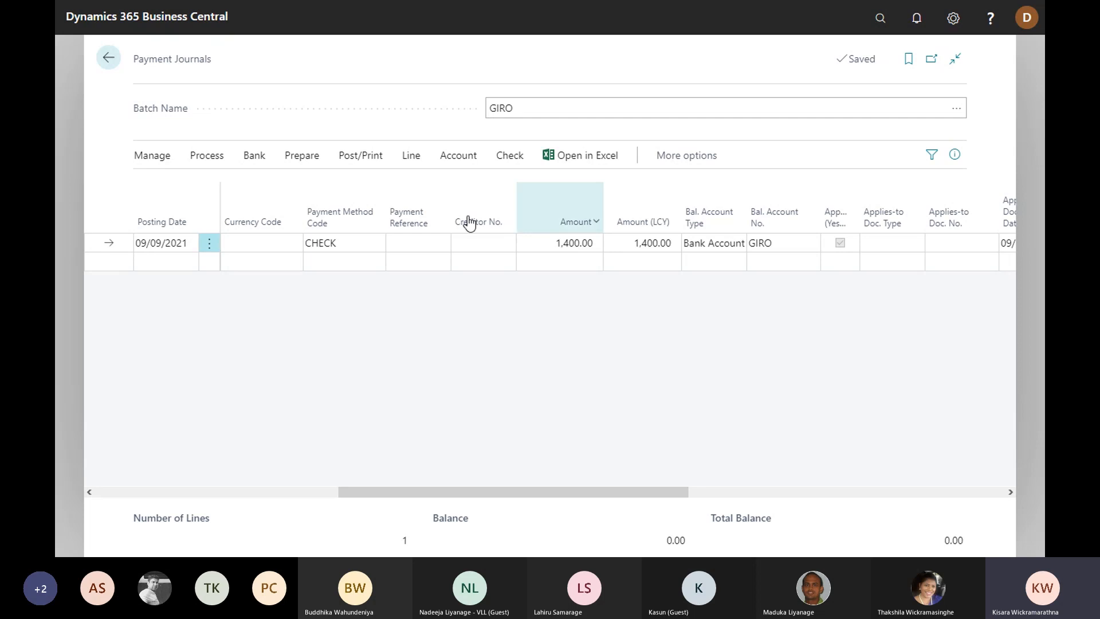
{"action": "left_click", "coordinate": [570, 247]}
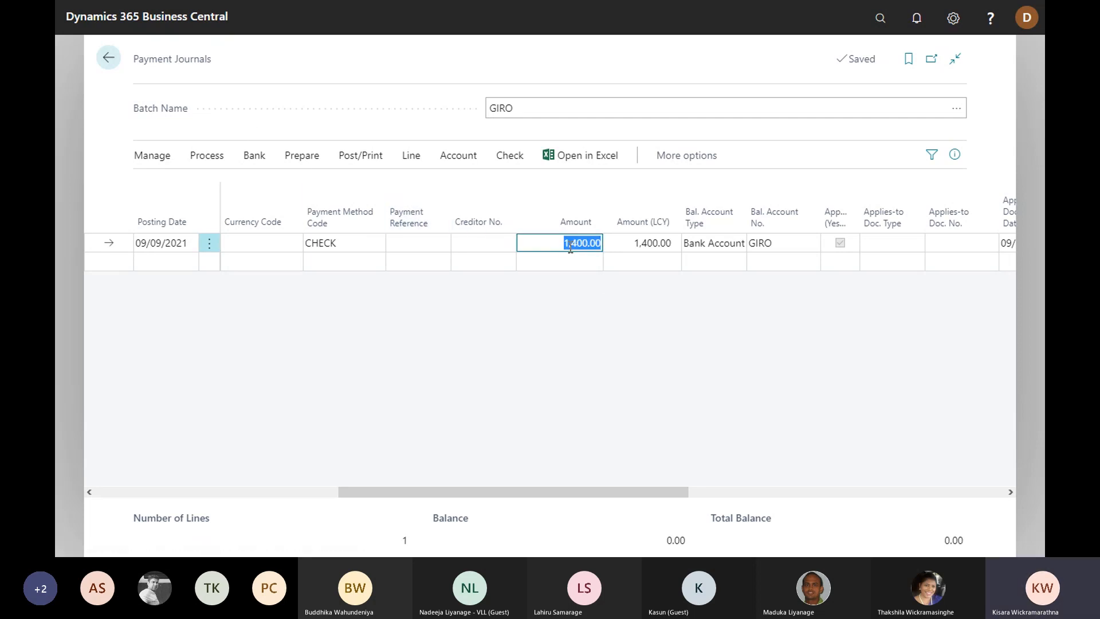
{"action": "key", "text": "BackSpace"}
{"action": "key", "text": "Tab"}
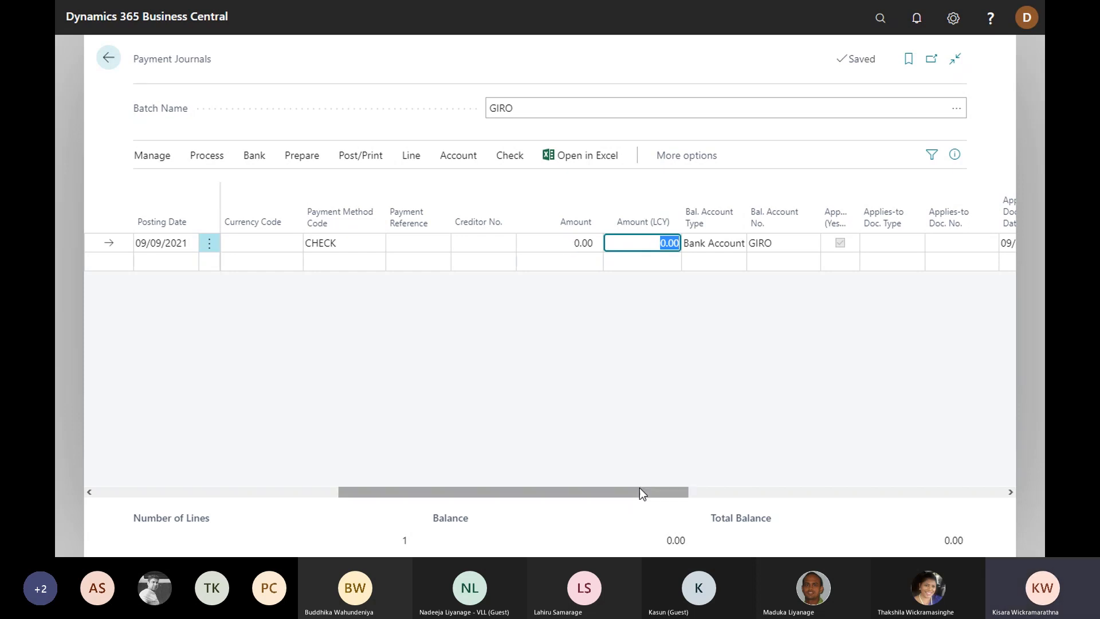
{"action": "left_click_drag", "start_coordinate": [639, 488], "coordinate": [572, 486]}
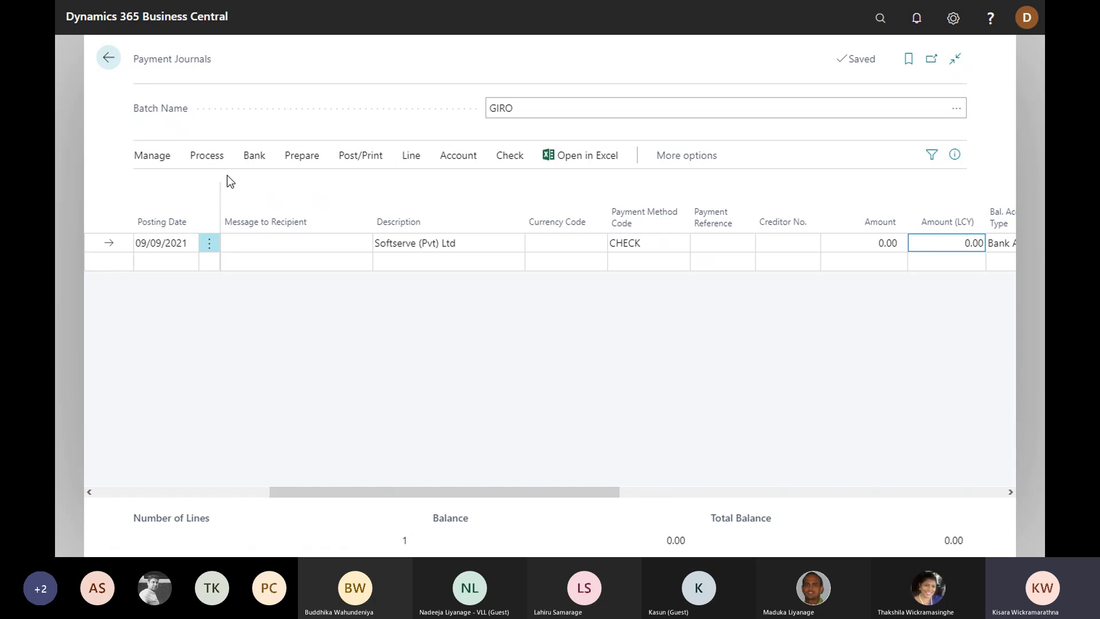
Step: Open Apply Entries for payment G04001 and clear row 1's existing Applies-to ID
{"action": "left_click", "coordinate": [153, 155]}
{"action": "left_click", "coordinate": [203, 158]}
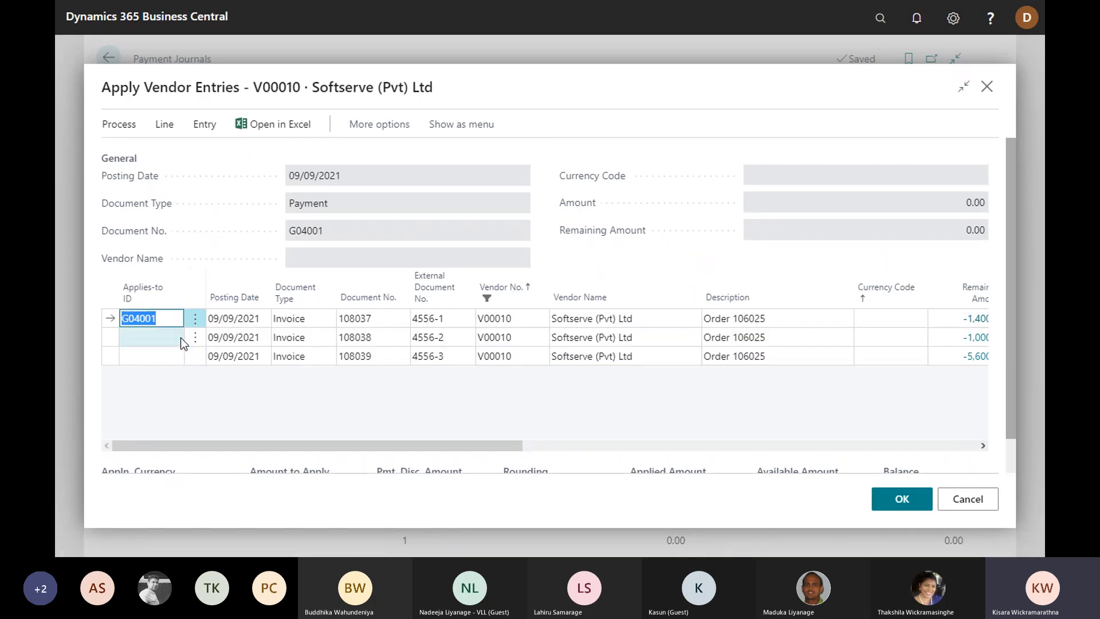
{"action": "key", "text": "Delete"}
{"action": "key", "text": "Tab"}
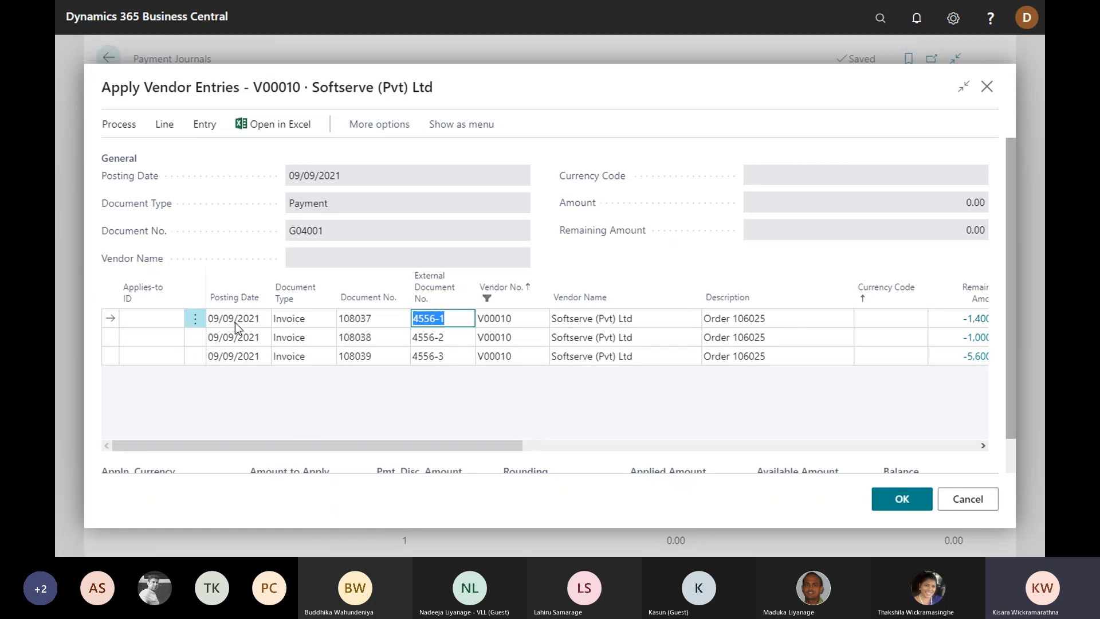
Step: Set Applies-to ID on invoices 108037 and 108038 and confirm, making the payment 2,400.00
{"action": "left_click", "coordinate": [159, 323]}
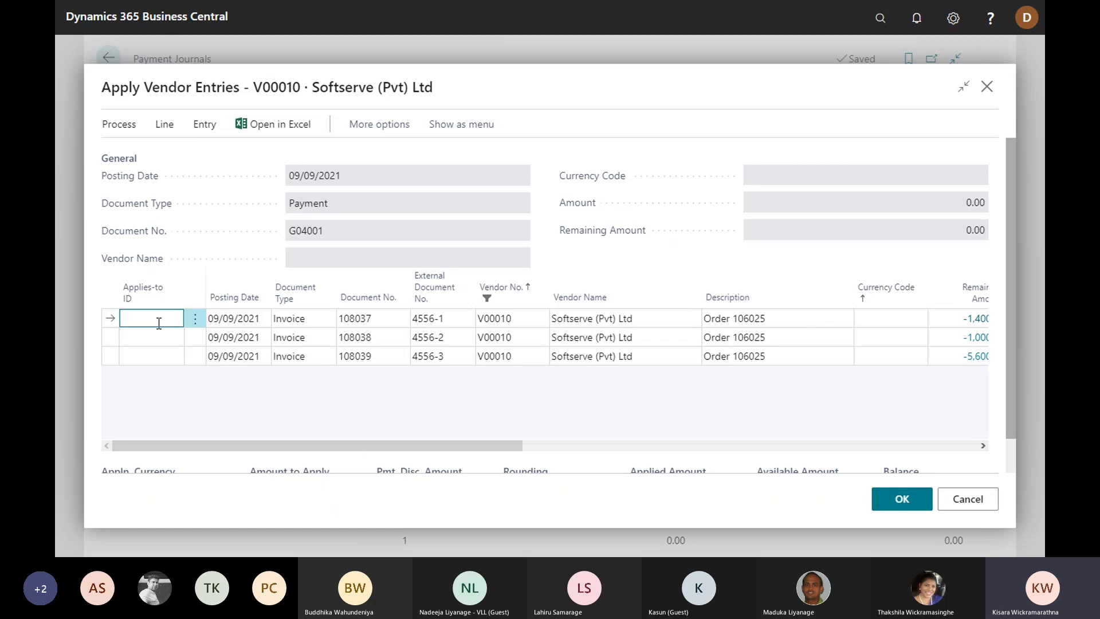
{"action": "left_click", "coordinate": [131, 127]}
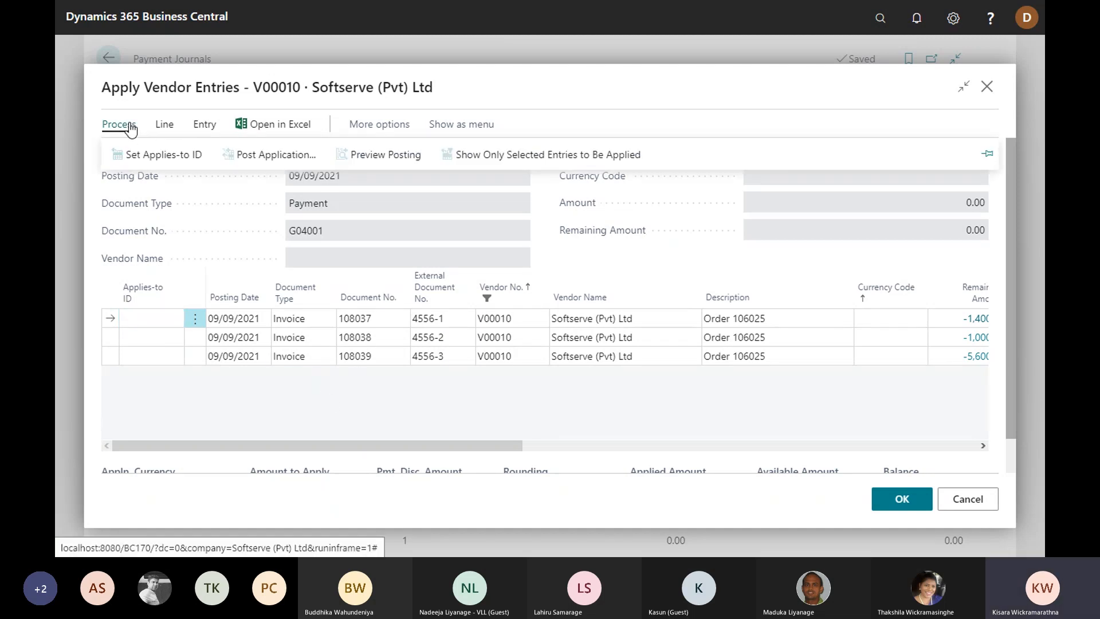
{"action": "left_click", "coordinate": [157, 157]}
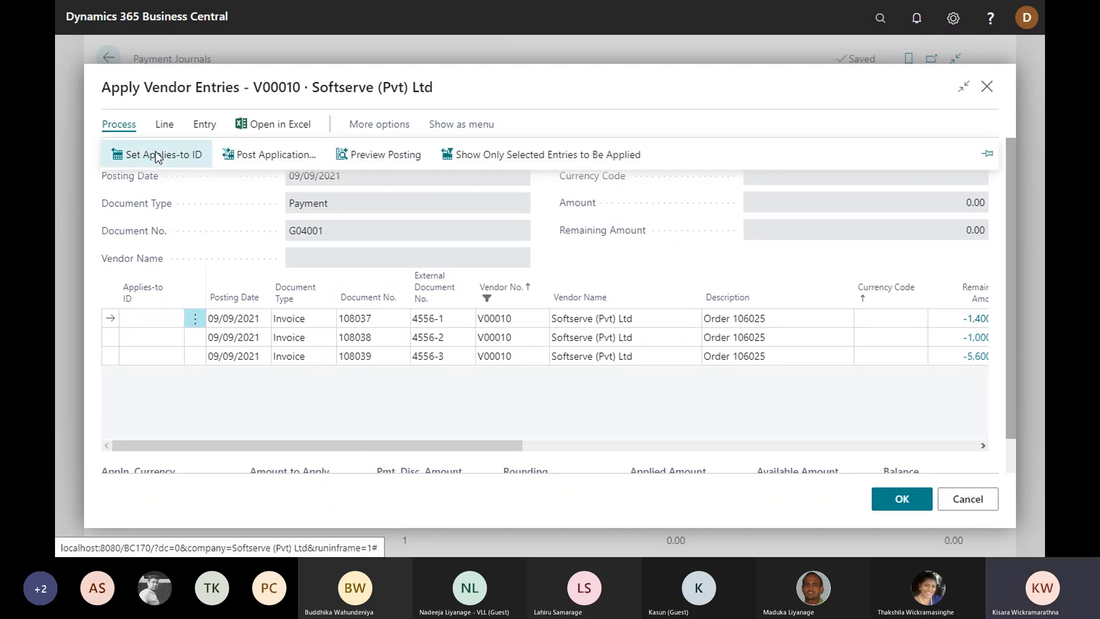
{"action": "left_click", "coordinate": [140, 339]}
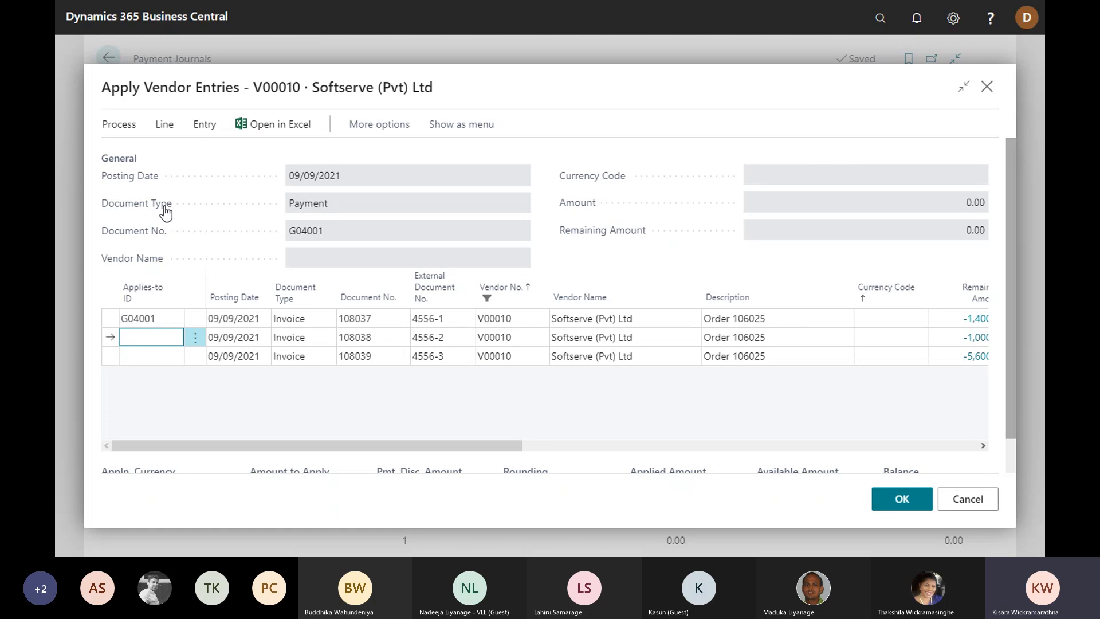
{"action": "left_click", "coordinate": [131, 126]}
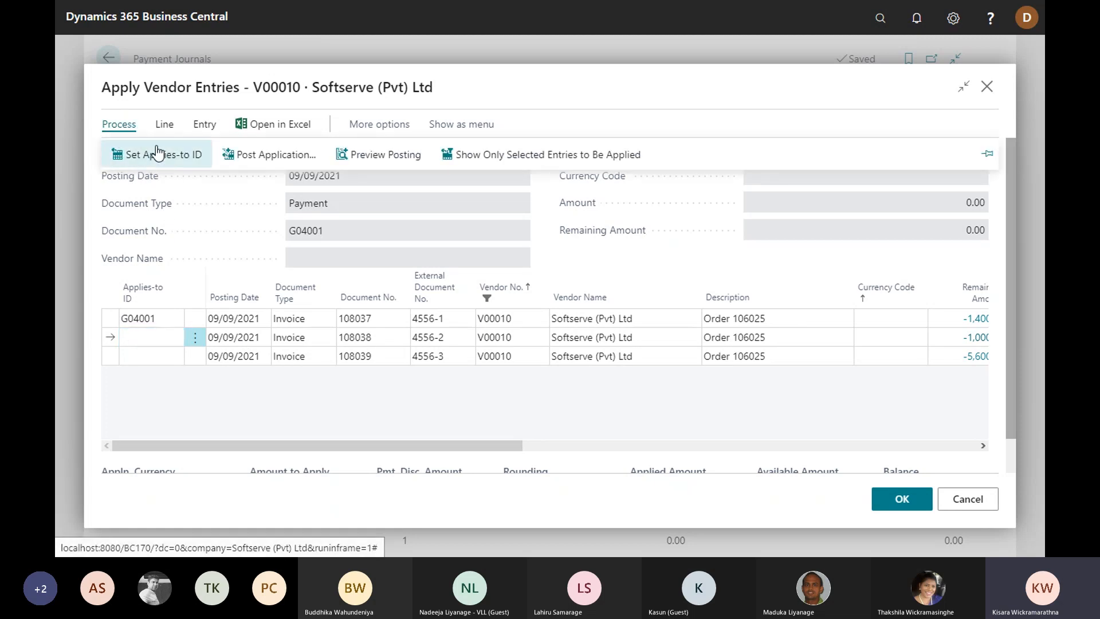
{"action": "left_click", "coordinate": [165, 155]}
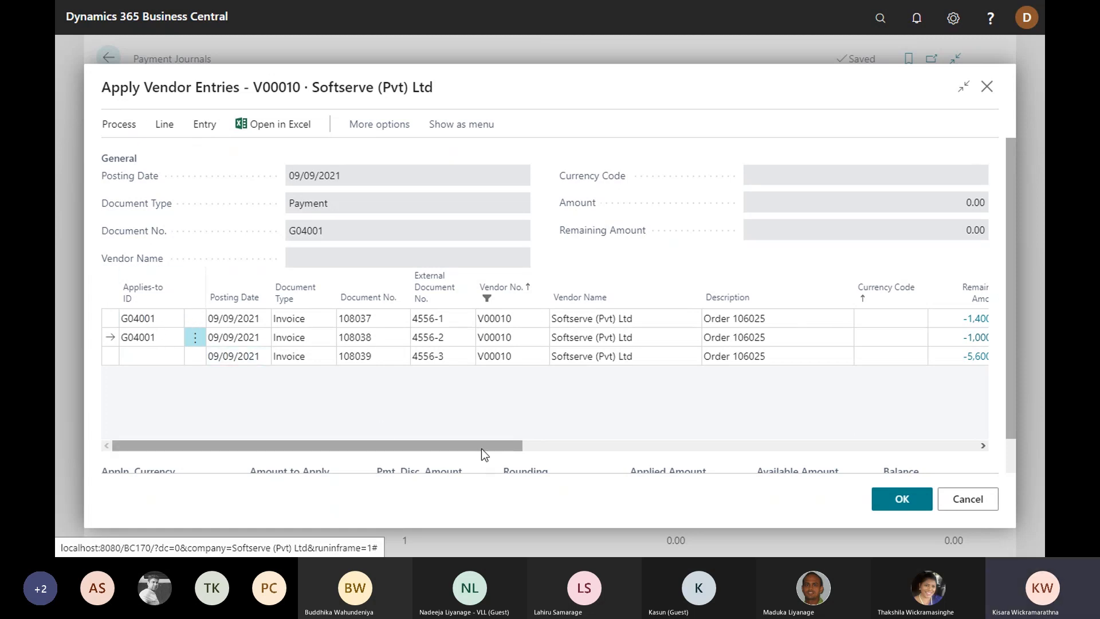
{"action": "left_click_drag", "start_coordinate": [524, 444], "coordinate": [657, 445]}
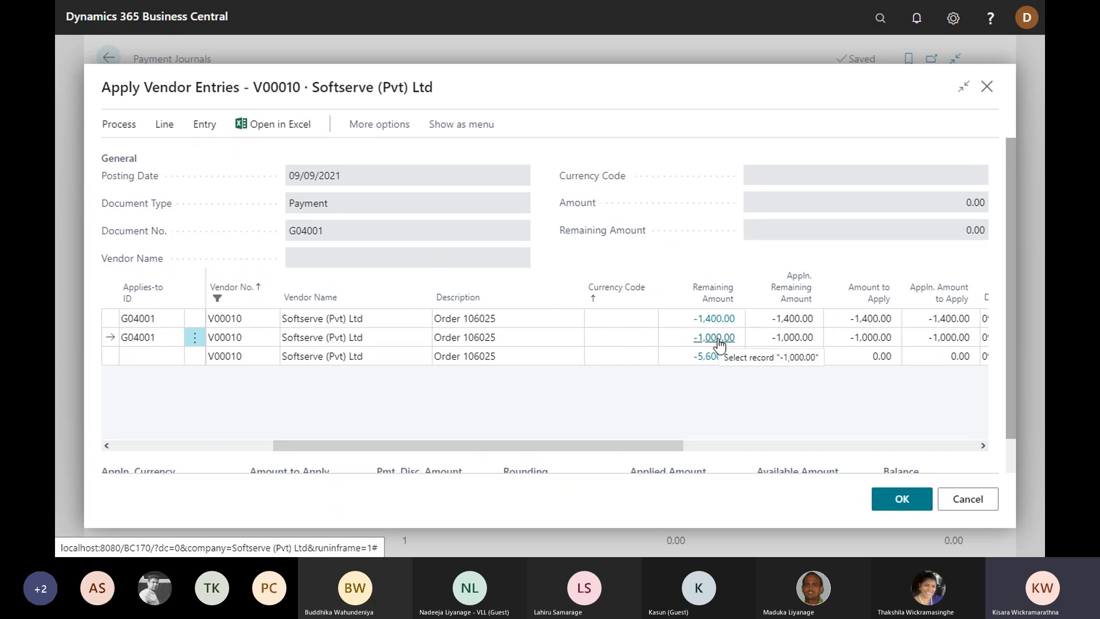
{"action": "left_click", "coordinate": [889, 499]}
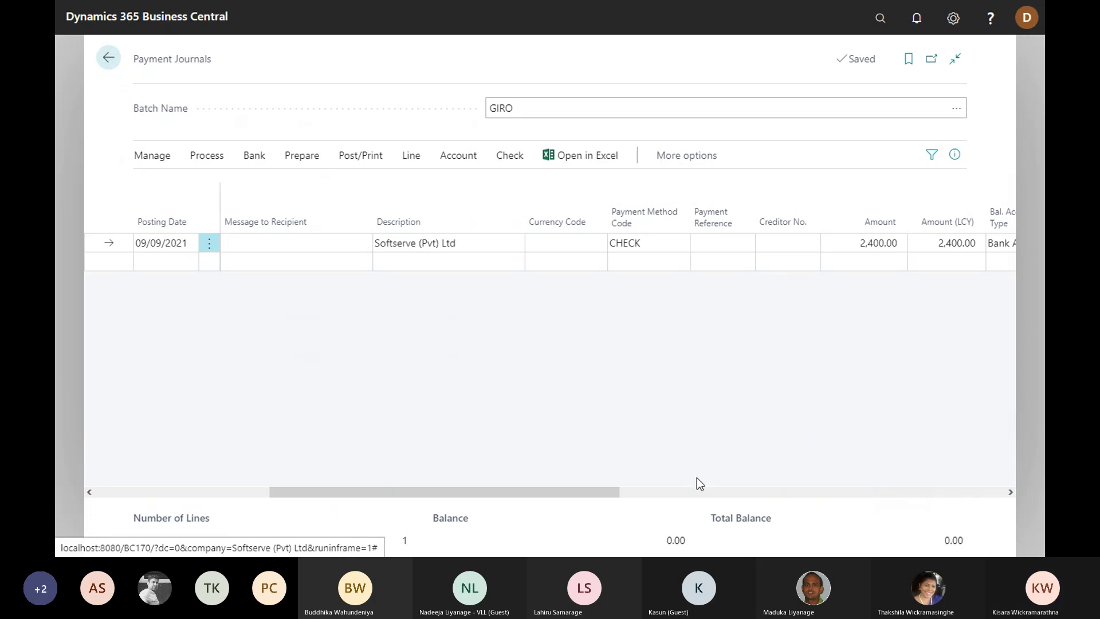
Step: Clear the payment's 2,400.00 amount so Amount and Amount (LCY) return to 0.00
{"action": "left_click_drag", "start_coordinate": [521, 494], "coordinate": [579, 504]}
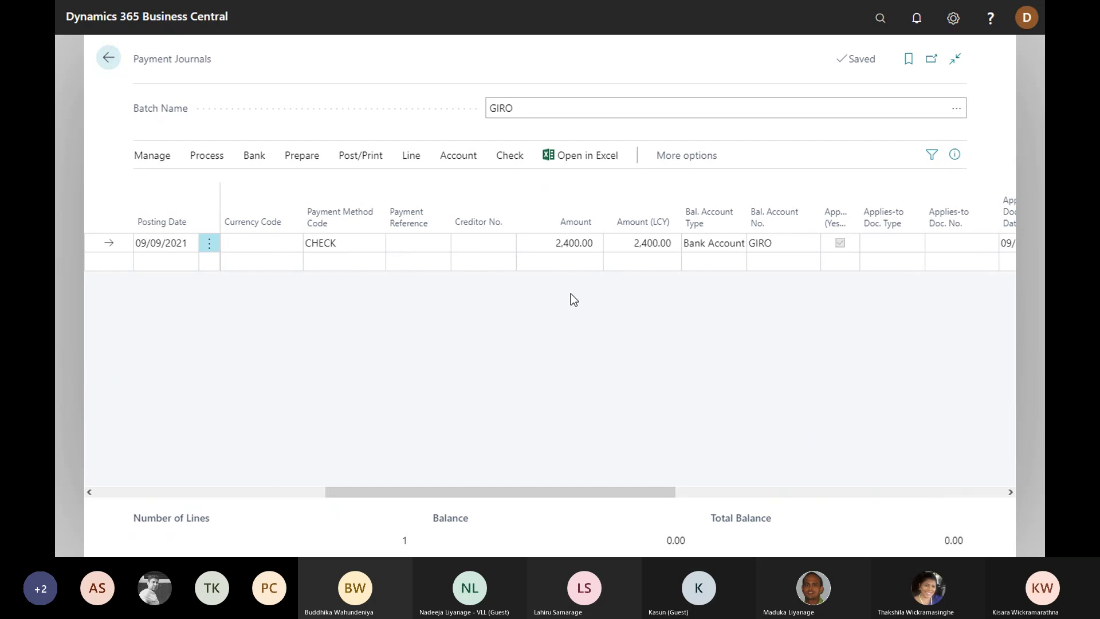
{"action": "left_click", "coordinate": [564, 243]}
{"action": "key", "text": "Delete"}
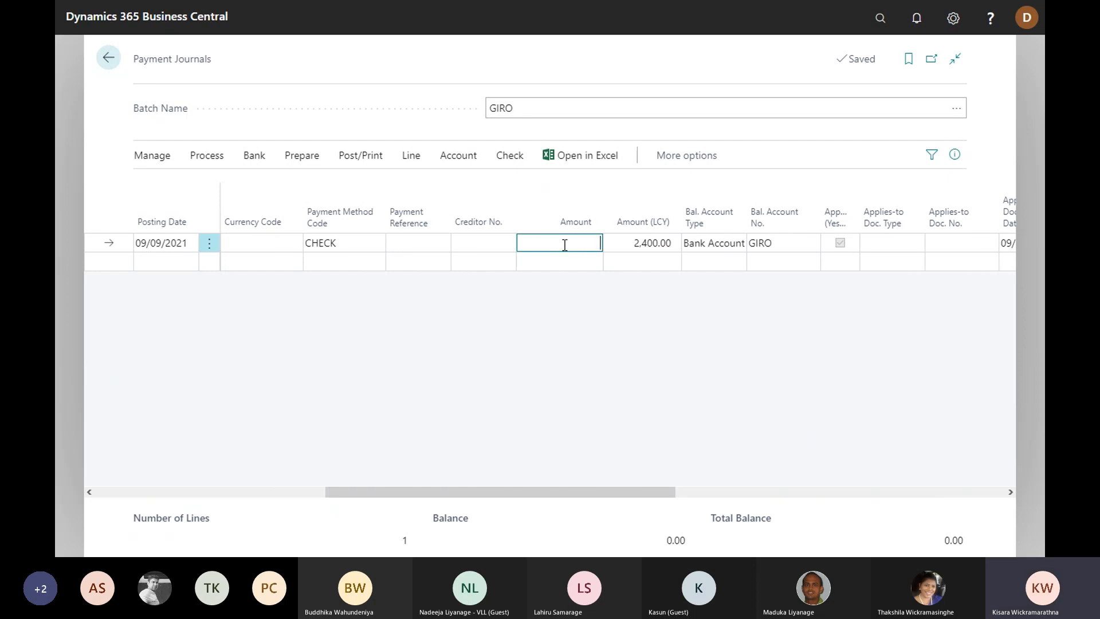
{"action": "key", "text": "Tab"}
{"action": "key", "text": "Tab"}
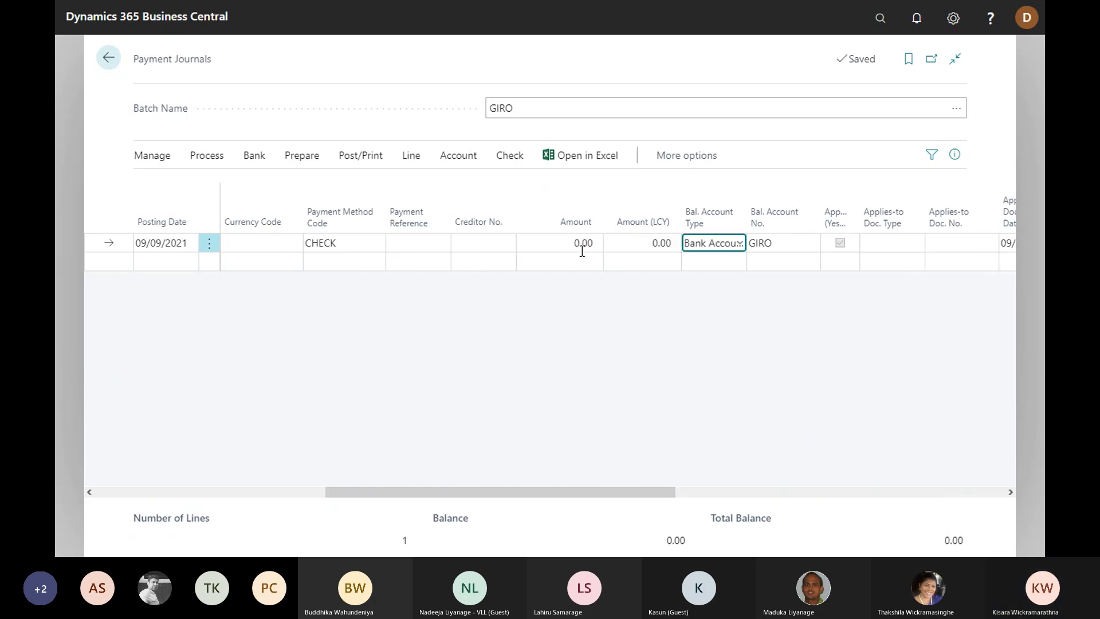
{"action": "left_click", "coordinate": [572, 244]}
{"action": "left_click_drag", "start_coordinate": [640, 493], "coordinate": [431, 492]}
Step: Reopen Apply Entries and clear the Applies-to IDs on both invoice rows
{"action": "left_click", "coordinate": [214, 162]}
{"action": "left_click", "coordinate": [199, 188]}
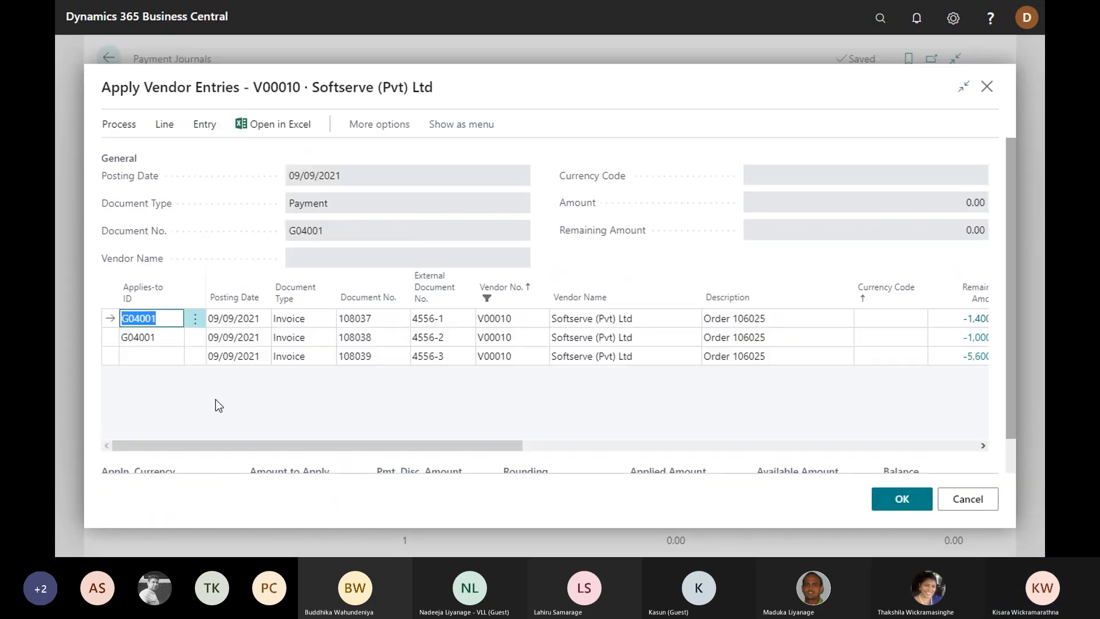
{"action": "key", "text": "Delete"}
{"action": "key", "text": "Tab"}
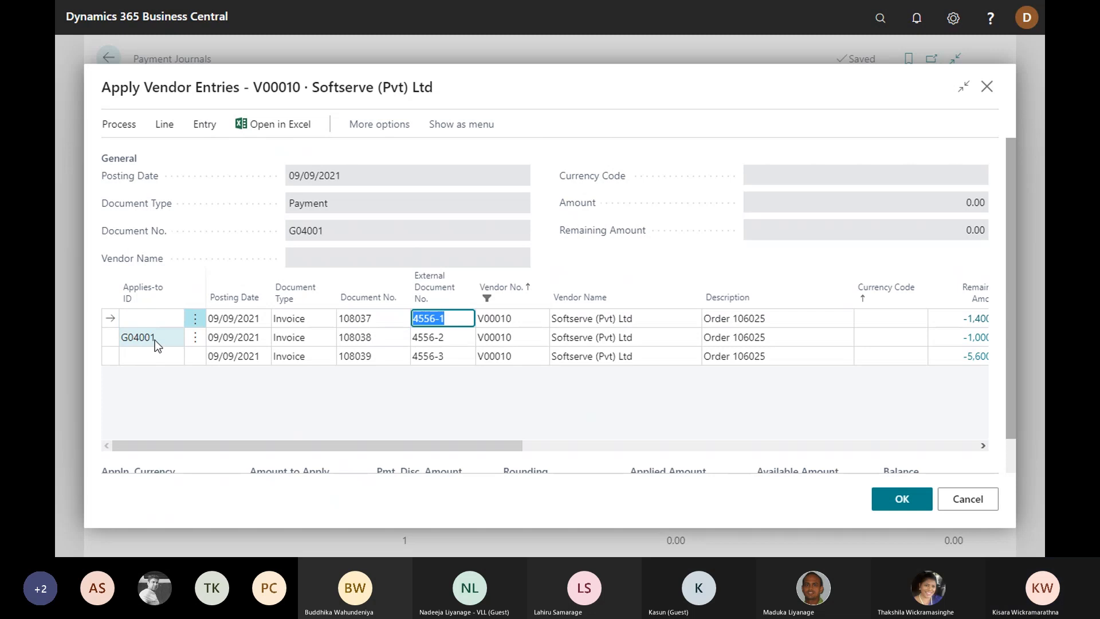
{"action": "left_click", "coordinate": [155, 338]}
{"action": "key", "text": "Delete"}
{"action": "key", "text": "Tab"}
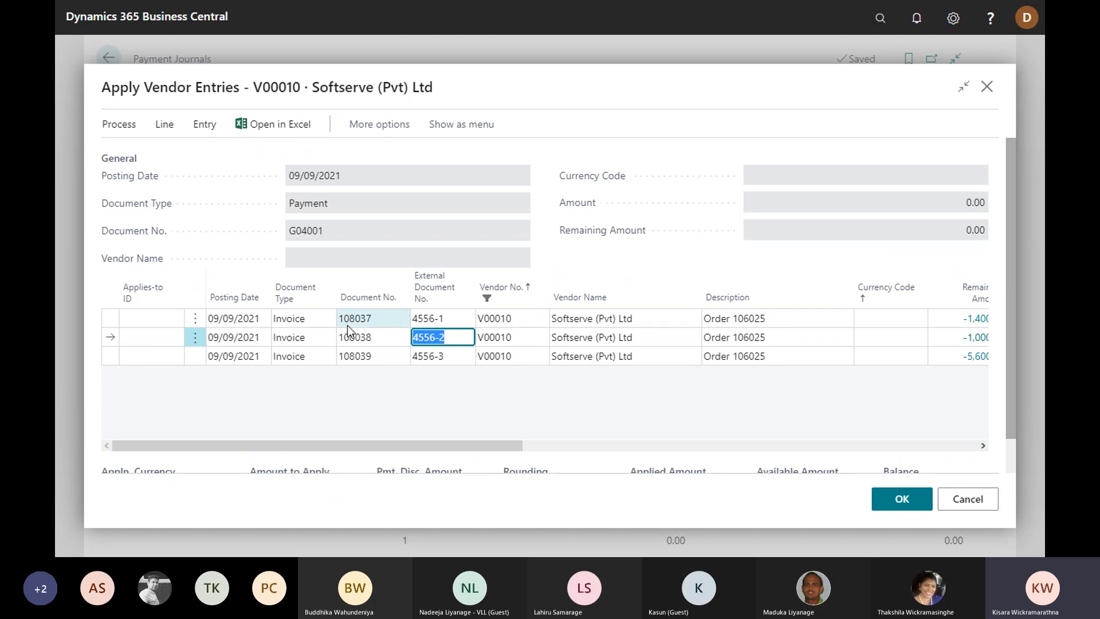
Step: Re-mark invoice 108037 with Amount to Apply -500.00 and confirm the application
{"action": "left_click", "coordinate": [154, 318]}
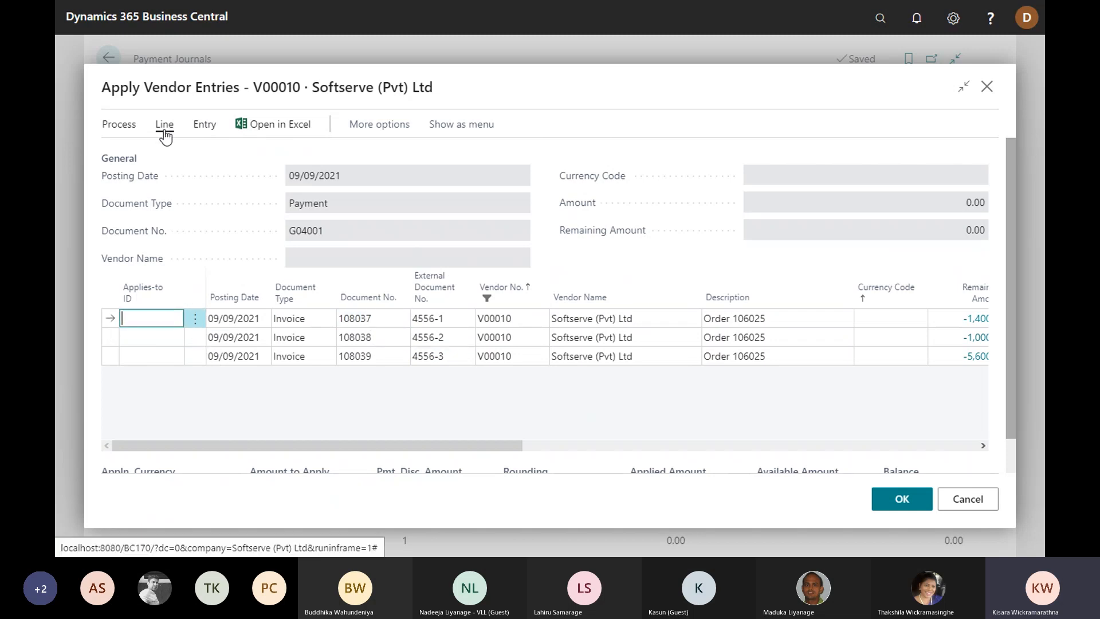
{"action": "left_click", "coordinate": [128, 126]}
{"action": "left_click", "coordinate": [157, 154]}
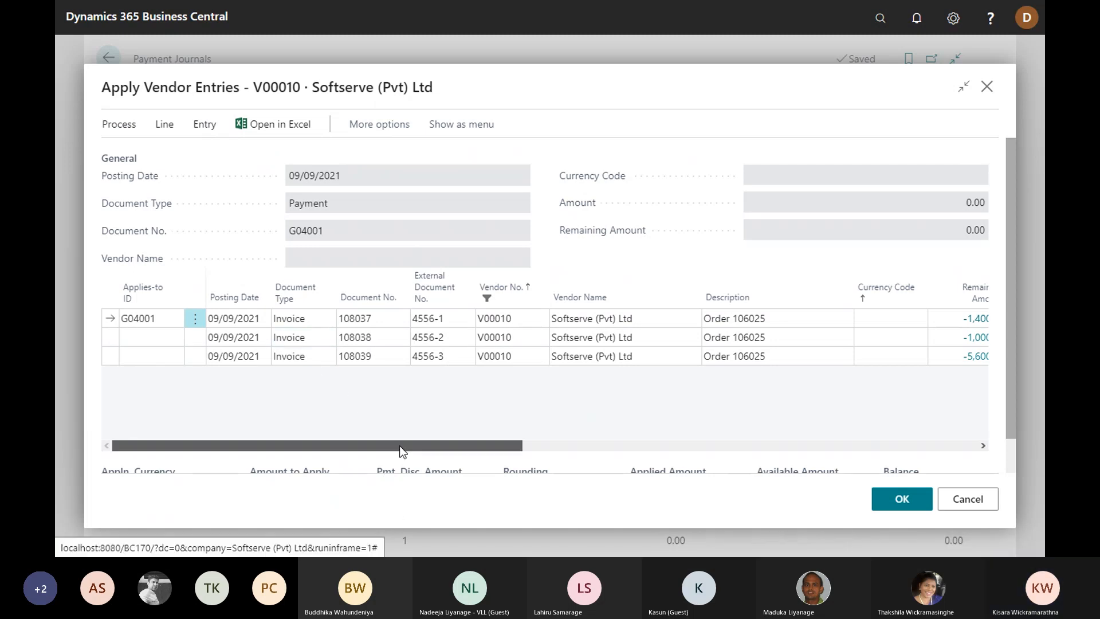
{"action": "left_click_drag", "start_coordinate": [401, 446], "coordinate": [614, 439]}
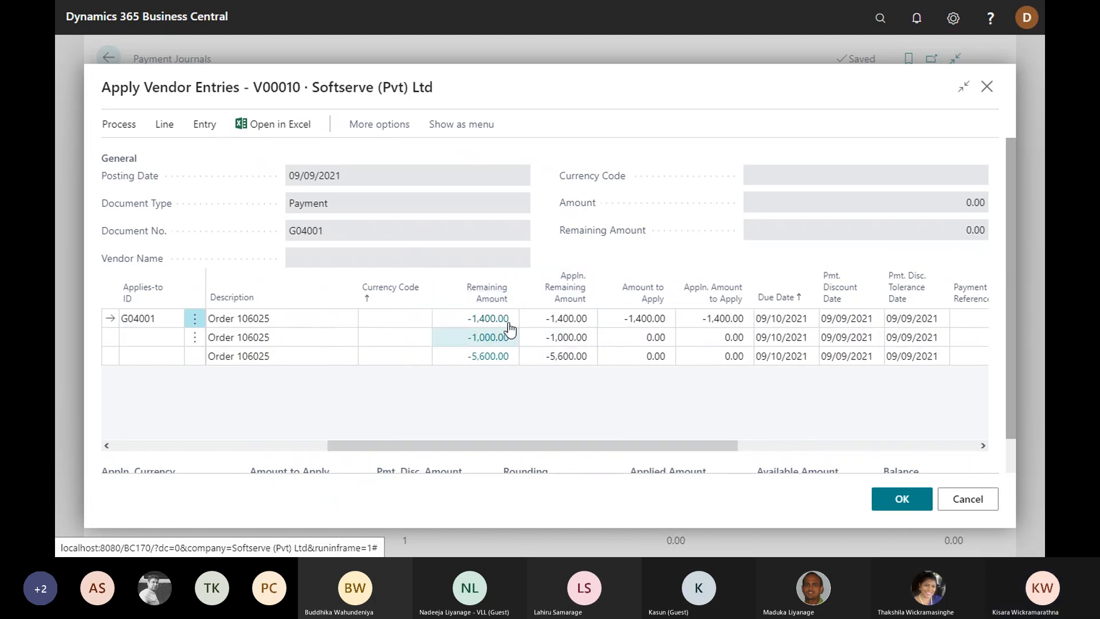
{"action": "left_click", "coordinate": [641, 319]}
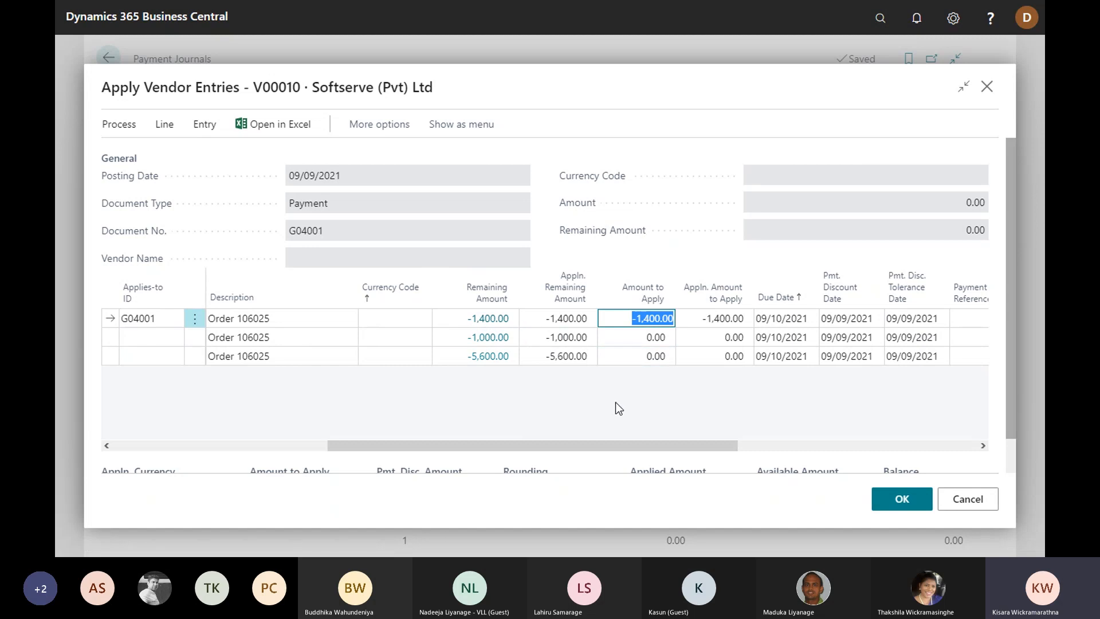
{"action": "type", "text": "-500"}
{"action": "key", "text": "Tab"}
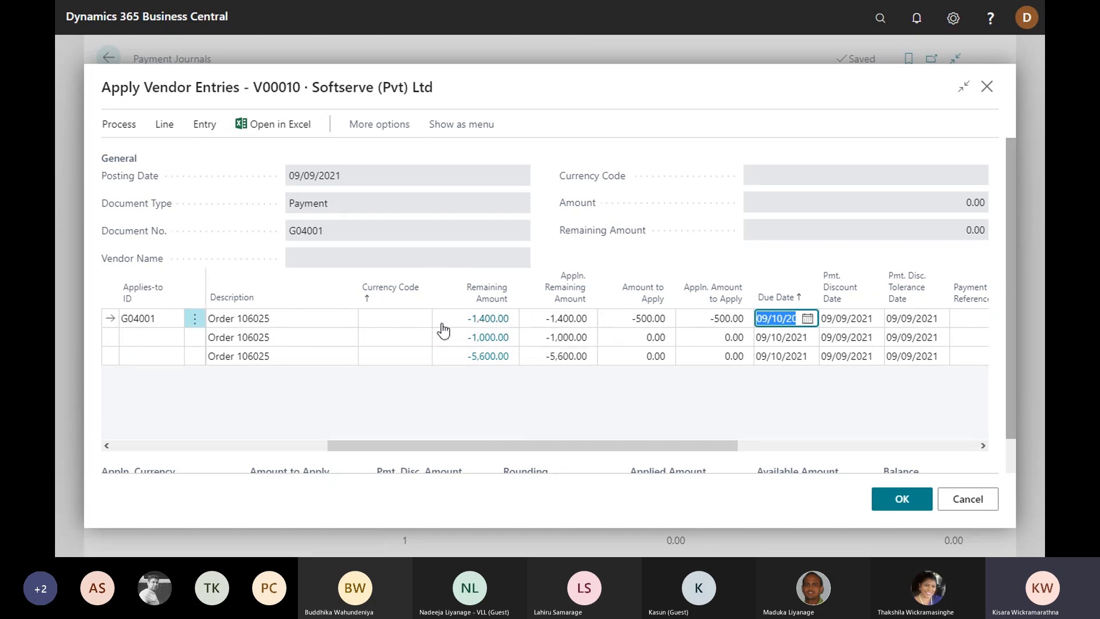
{"action": "left_click", "coordinate": [912, 502]}
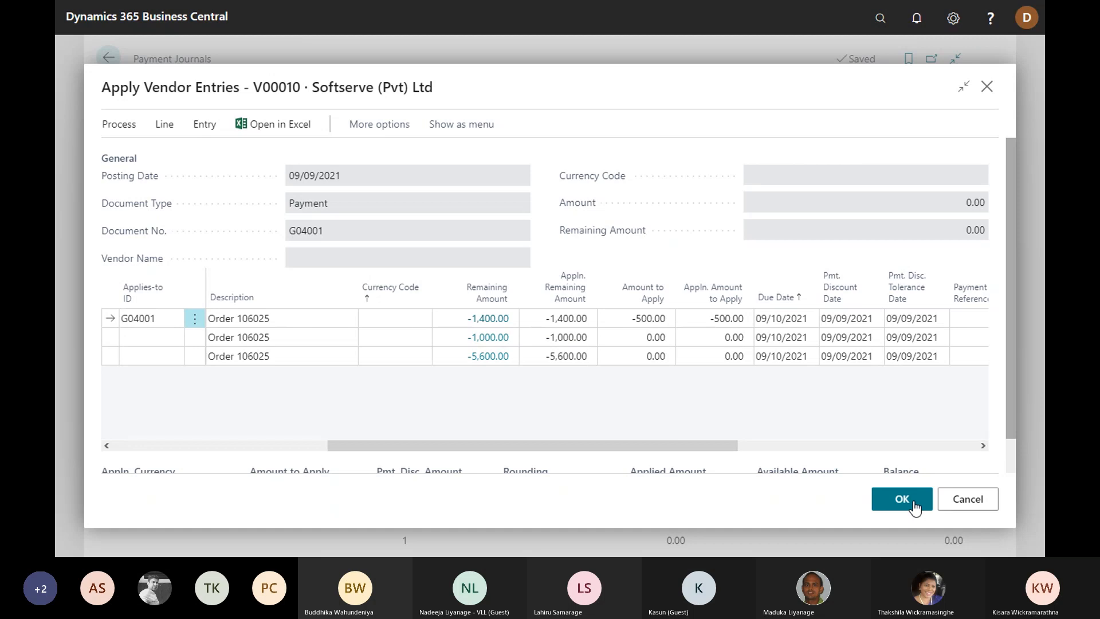
{"action": "left_click", "coordinate": [913, 502]}
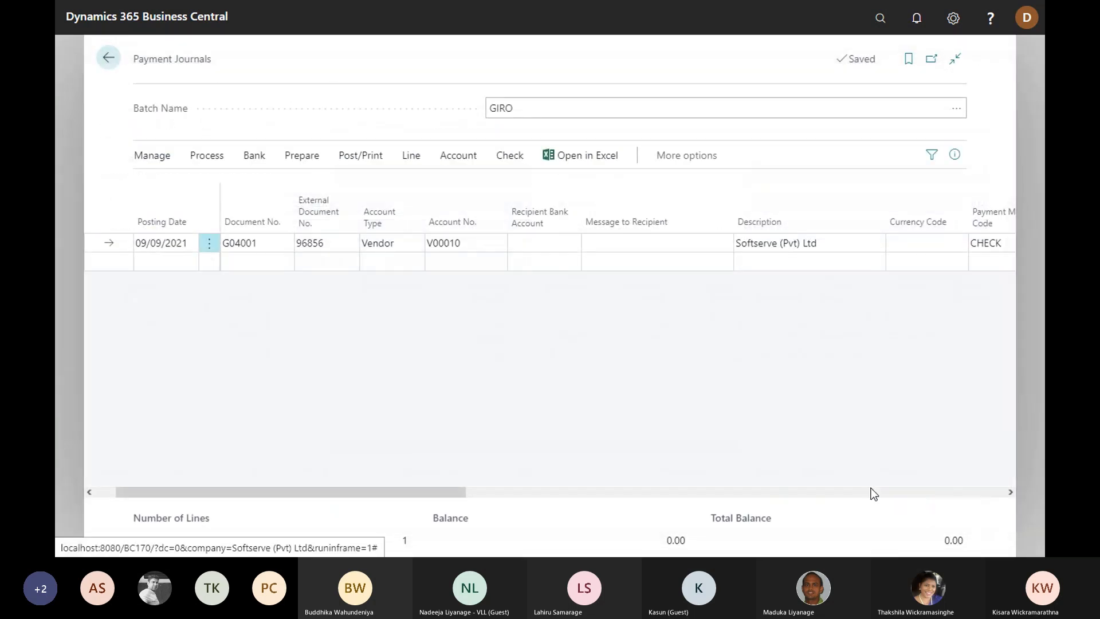
{"action": "left_click_drag", "start_coordinate": [401, 492], "coordinate": [587, 500]}
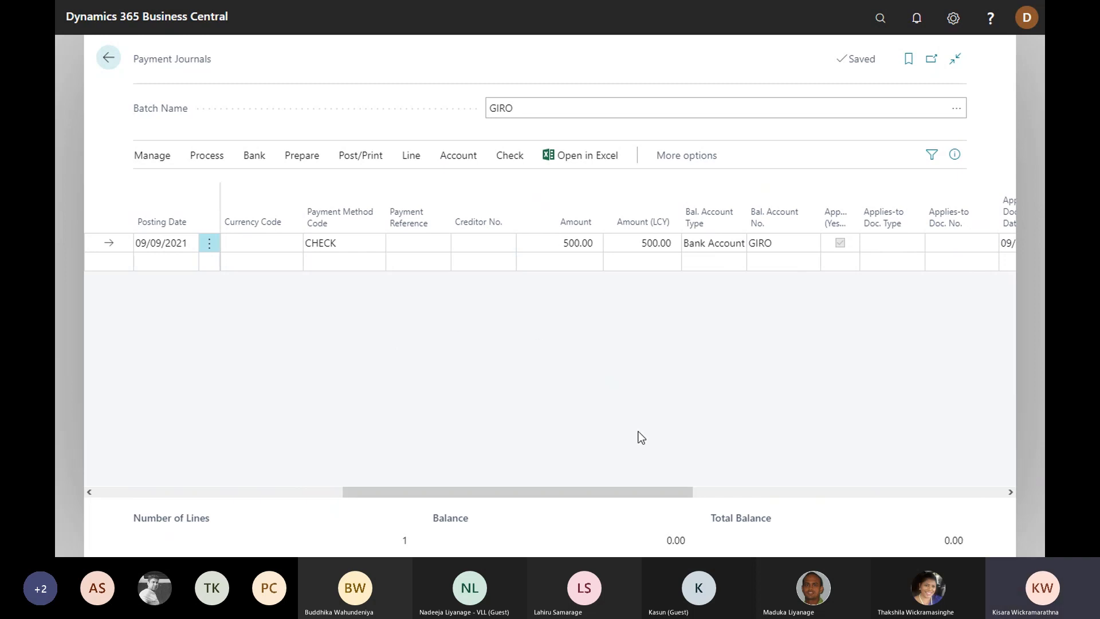
{"action": "left_click_drag", "start_coordinate": [618, 491], "coordinate": [633, 519]}
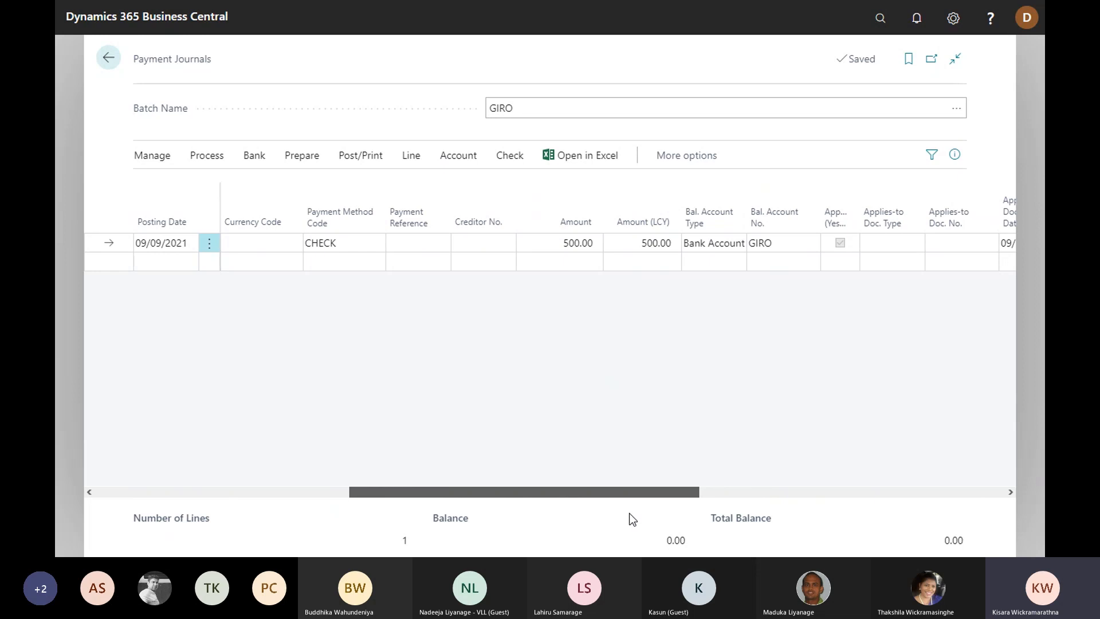
{"action": "left_click_drag", "start_coordinate": [629, 519], "coordinate": [629, 519]}
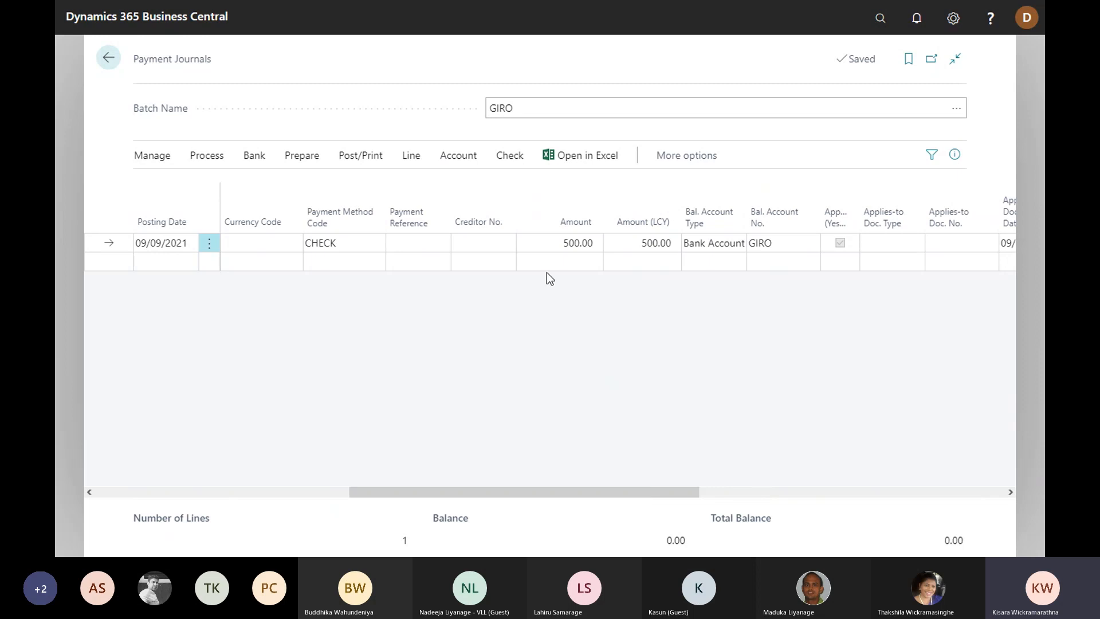
{"action": "left_click_drag", "start_coordinate": [534, 496], "coordinate": [407, 498]}
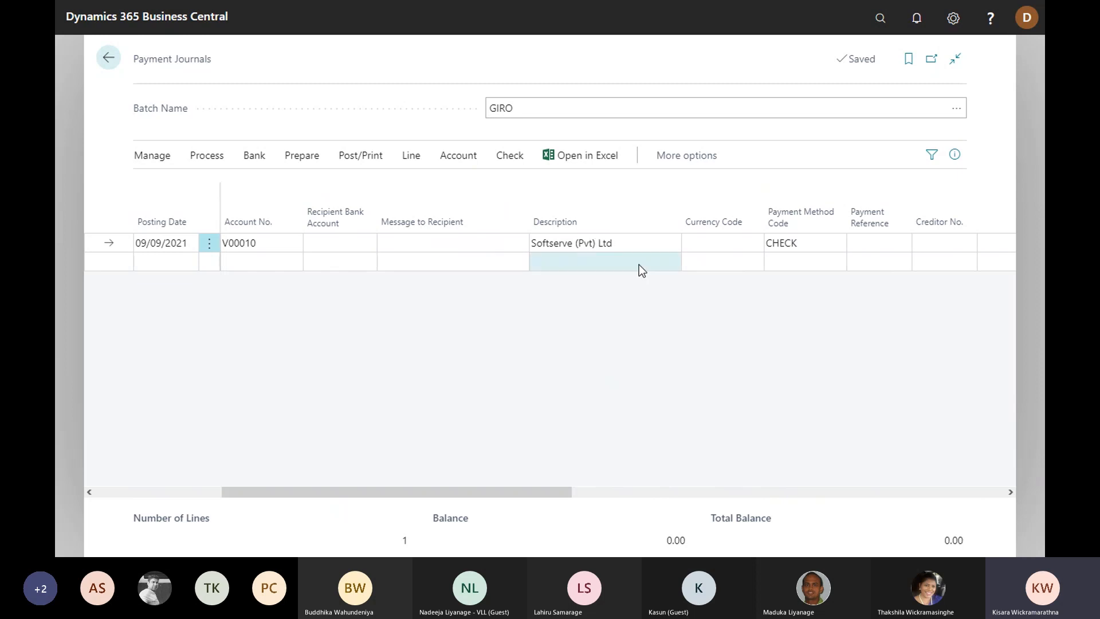
Step: Post the GIRO payment journal line, acknowledge the success message, and go back home
{"action": "left_click", "coordinate": [361, 153]}
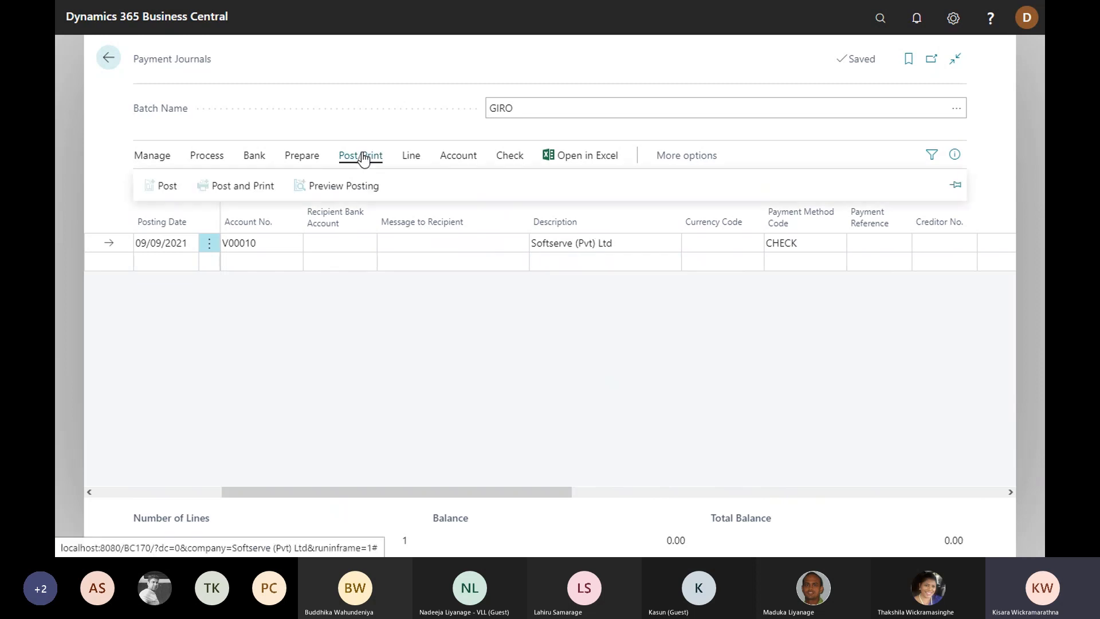
{"action": "left_click", "coordinate": [162, 186]}
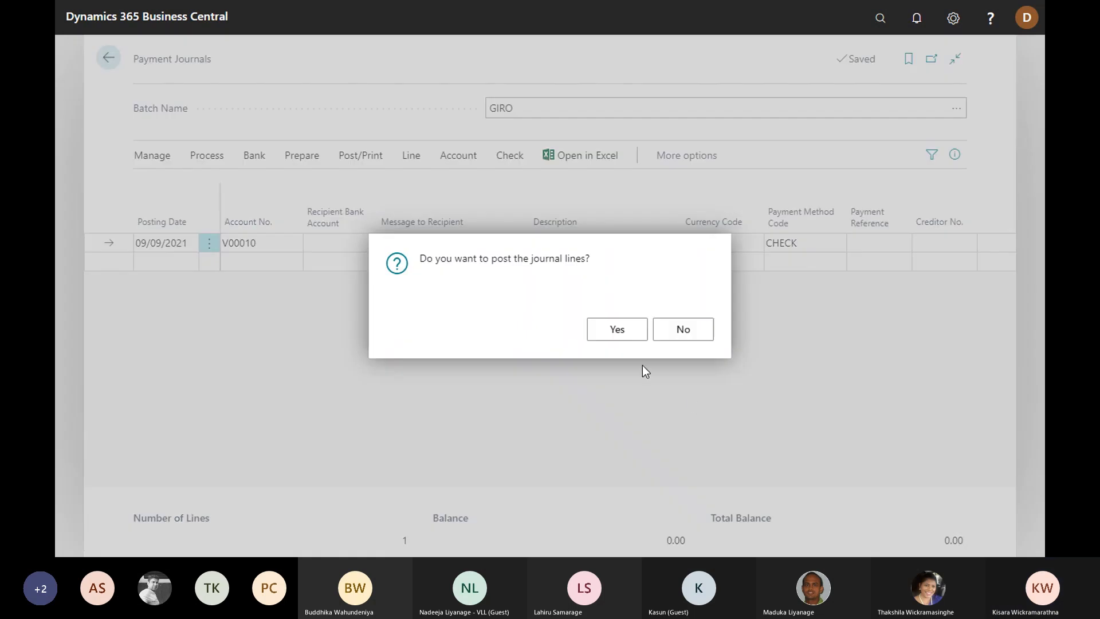
{"action": "left_click", "coordinate": [614, 336]}
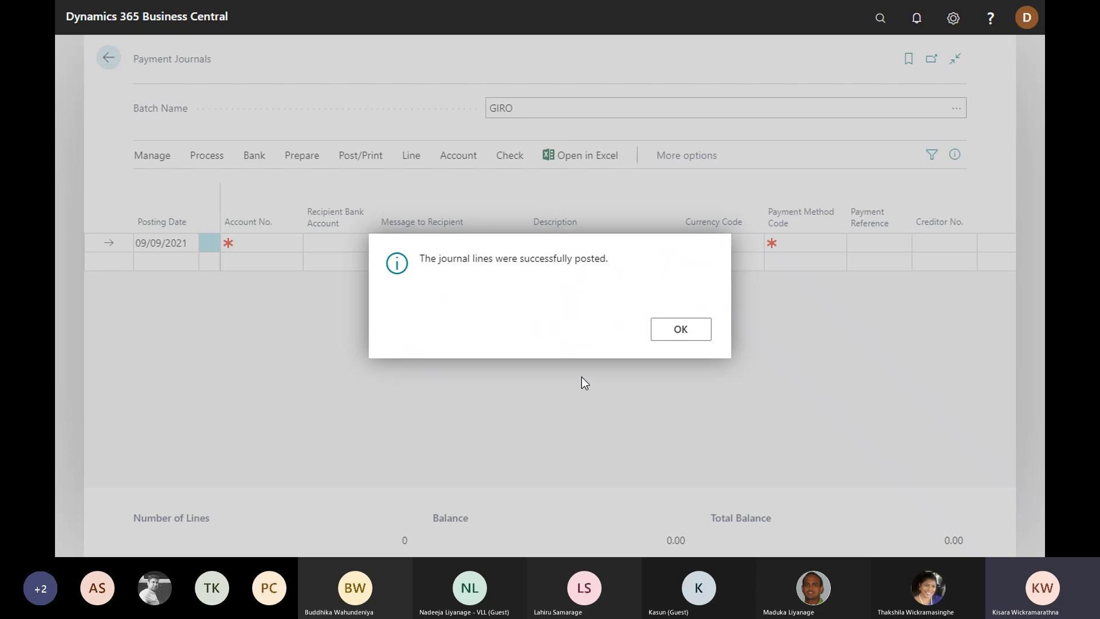
{"action": "left_click", "coordinate": [676, 327]}
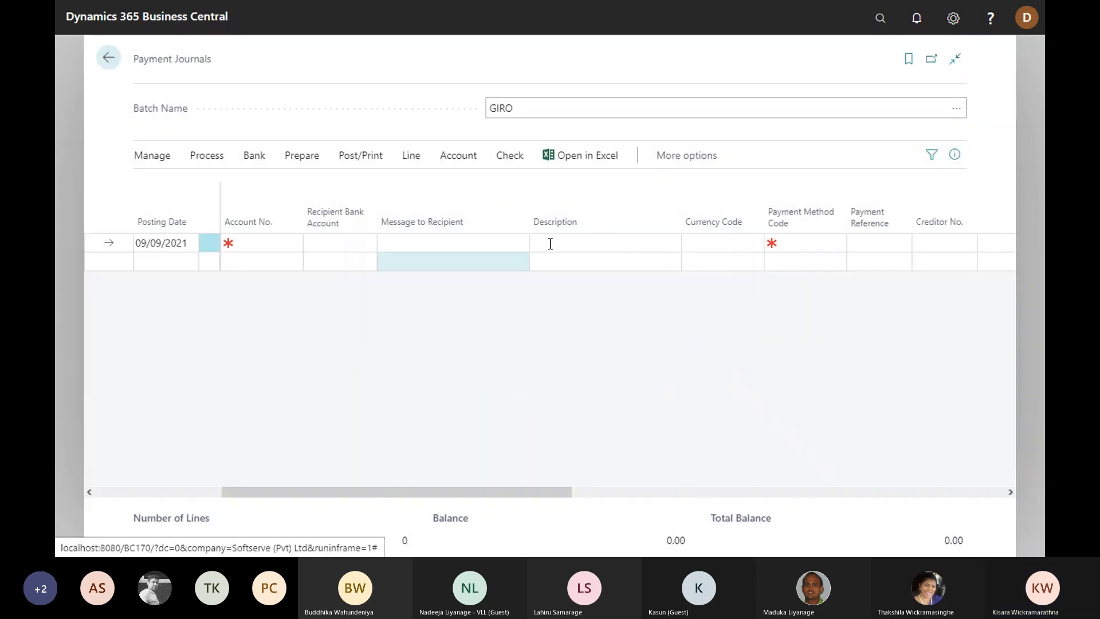
{"action": "left_click", "coordinate": [110, 59]}
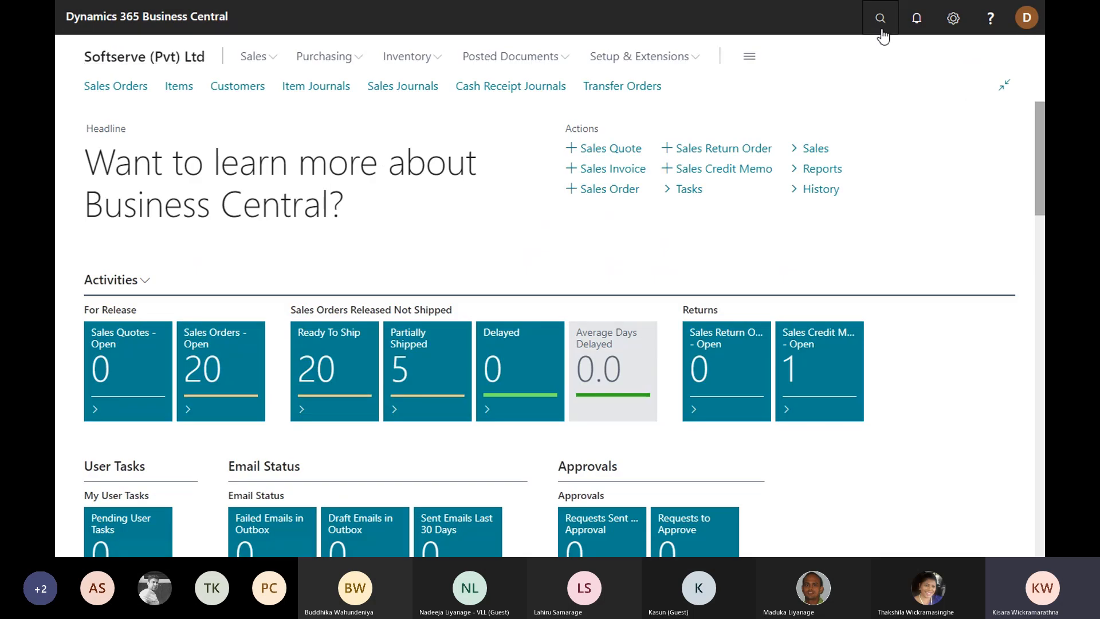
Step: Find vendor V00010 Softserve (Pvt) Ltd and open its ledger entries from Balance (LCY)
{"action": "left_click", "coordinate": [882, 31]}
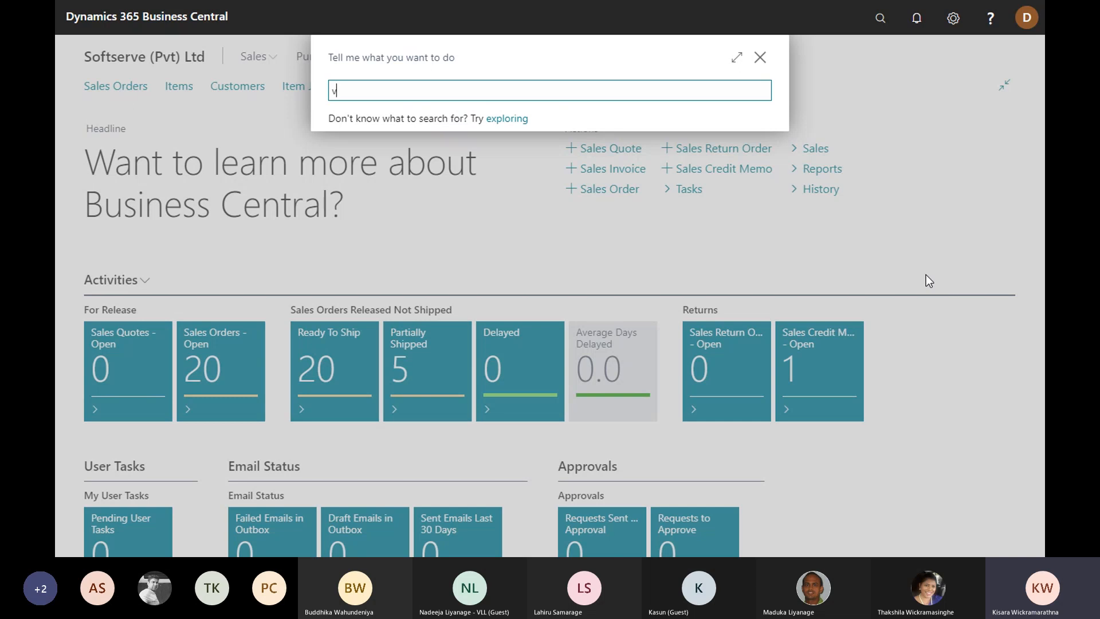
{"action": "type", "text": "vendor"}
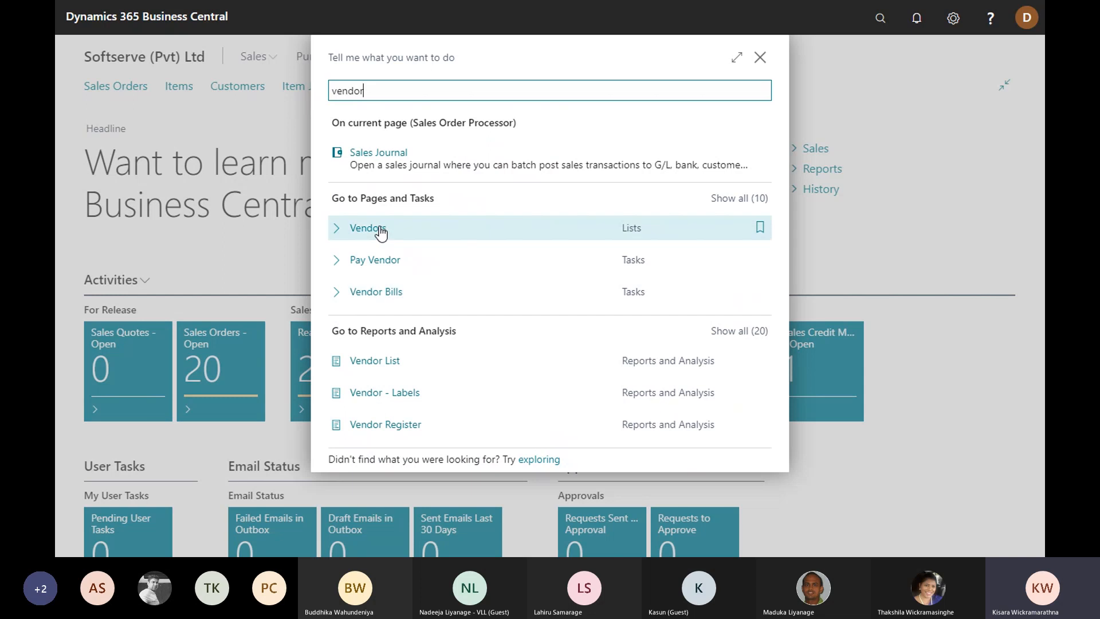
{"action": "left_click", "coordinate": [381, 231]}
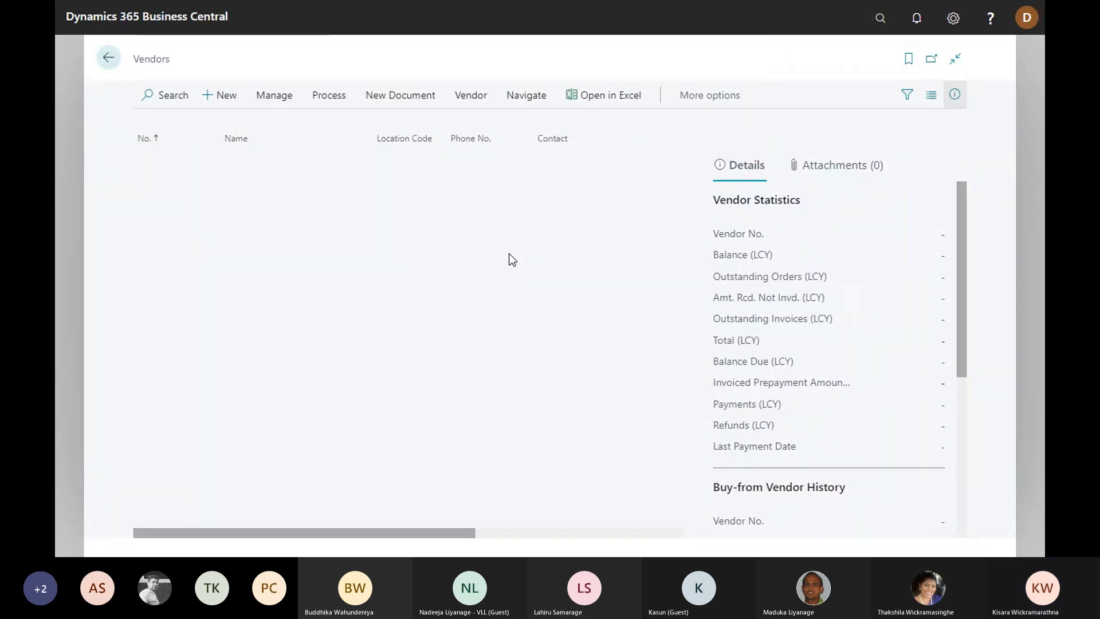
{"action": "scroll", "coordinate": [462, 226], "scroll_direction": "down", "scroll_amount": 5}
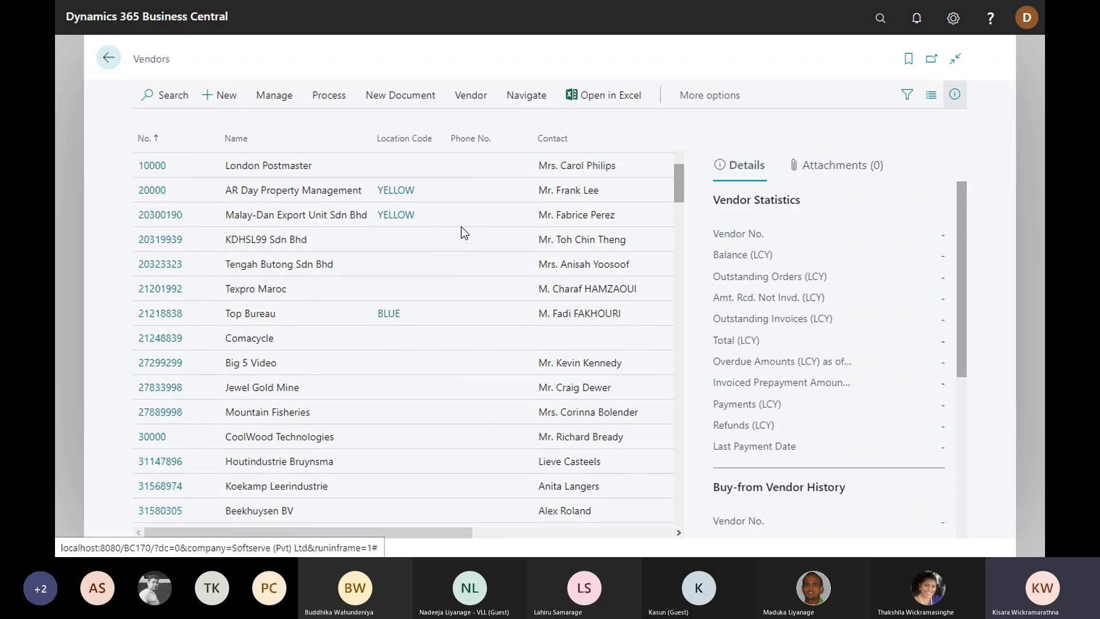
{"action": "scroll", "coordinate": [461, 227], "scroll_direction": "down", "scroll_amount": 4}
{"action": "scroll", "coordinate": [461, 227], "scroll_direction": "up", "scroll_amount": 9}
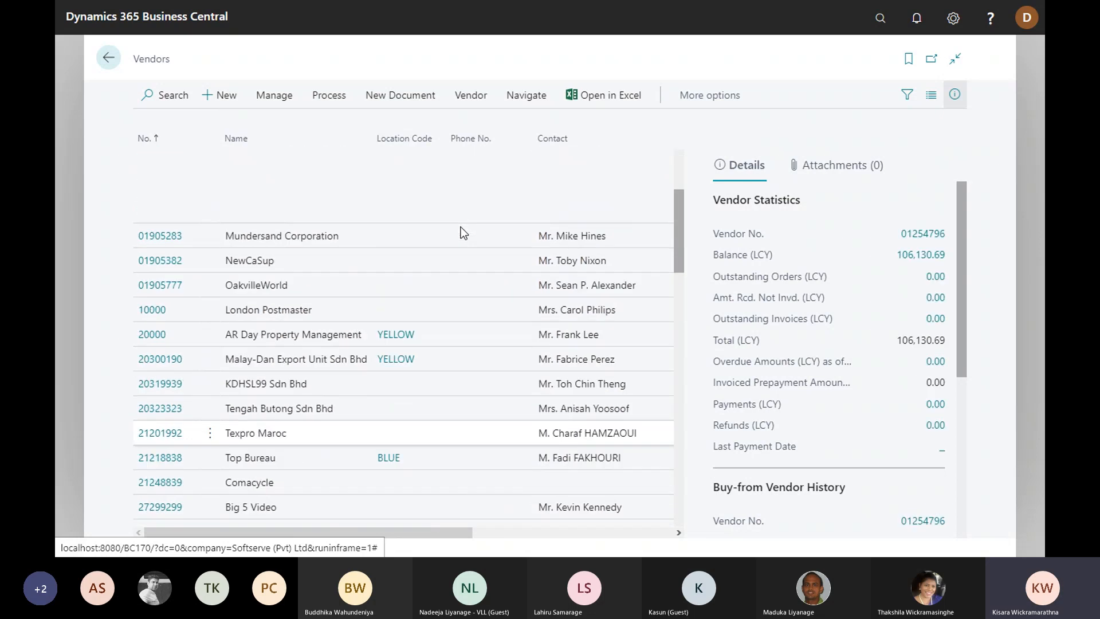
{"action": "left_click", "coordinate": [177, 105]}
{"action": "type", "text": "soft"}
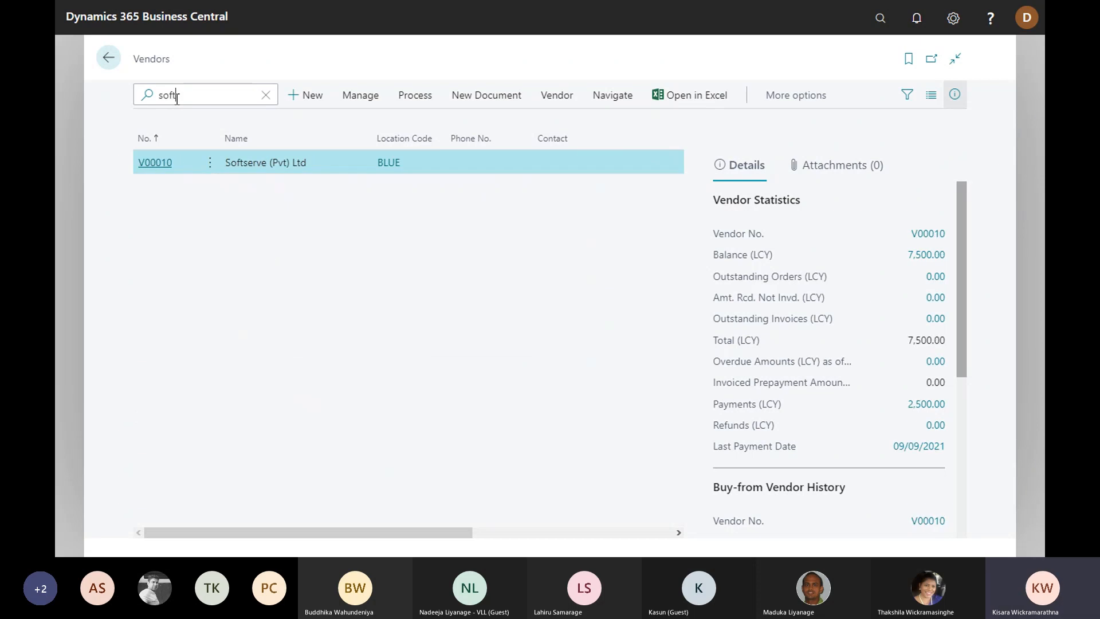
{"action": "left_click", "coordinate": [163, 166]}
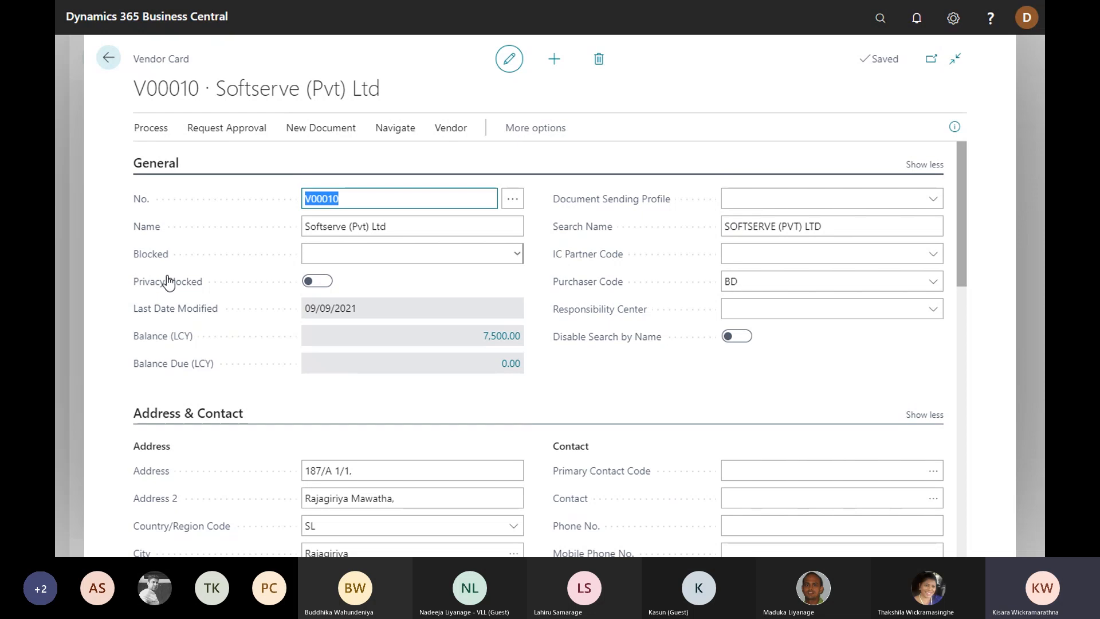
{"action": "left_click", "coordinate": [497, 343]}
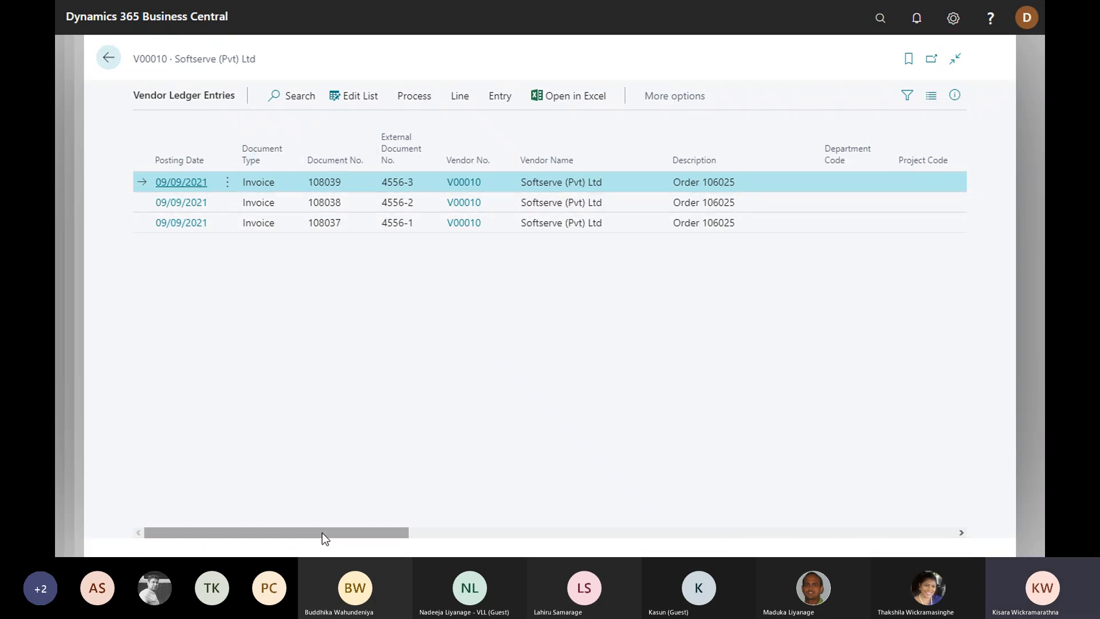
Step: Select the 1,400.00 invoice entry with -900.00 remaining and show the Open and Vendor No. filters
{"action": "left_click_drag", "start_coordinate": [322, 532], "coordinate": [573, 524]}
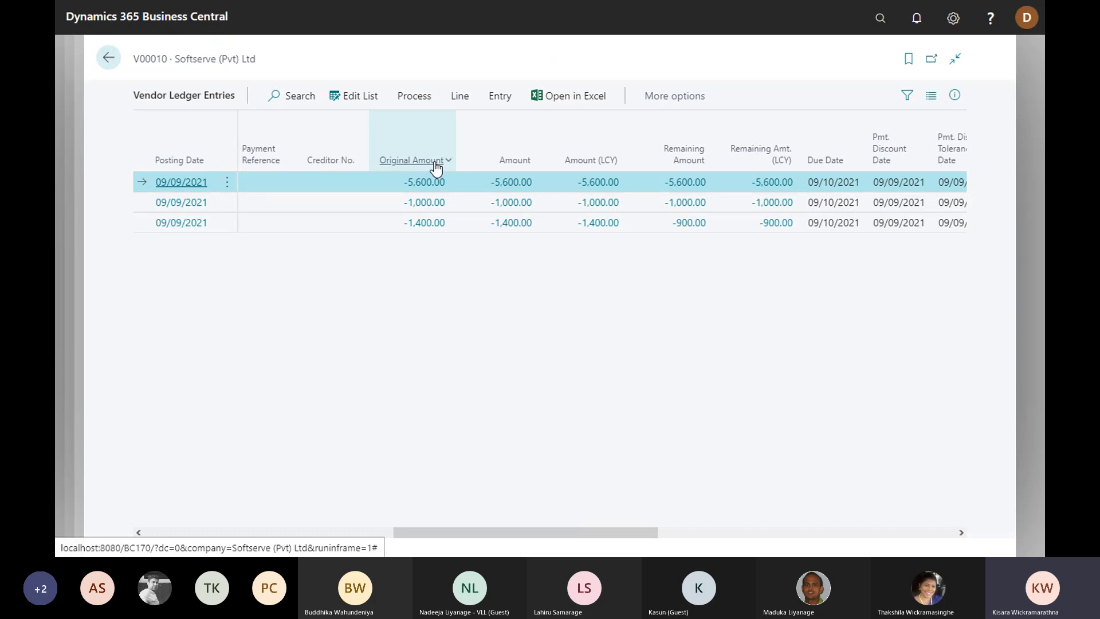
{"action": "mouse_move", "coordinate": [438, 176]}
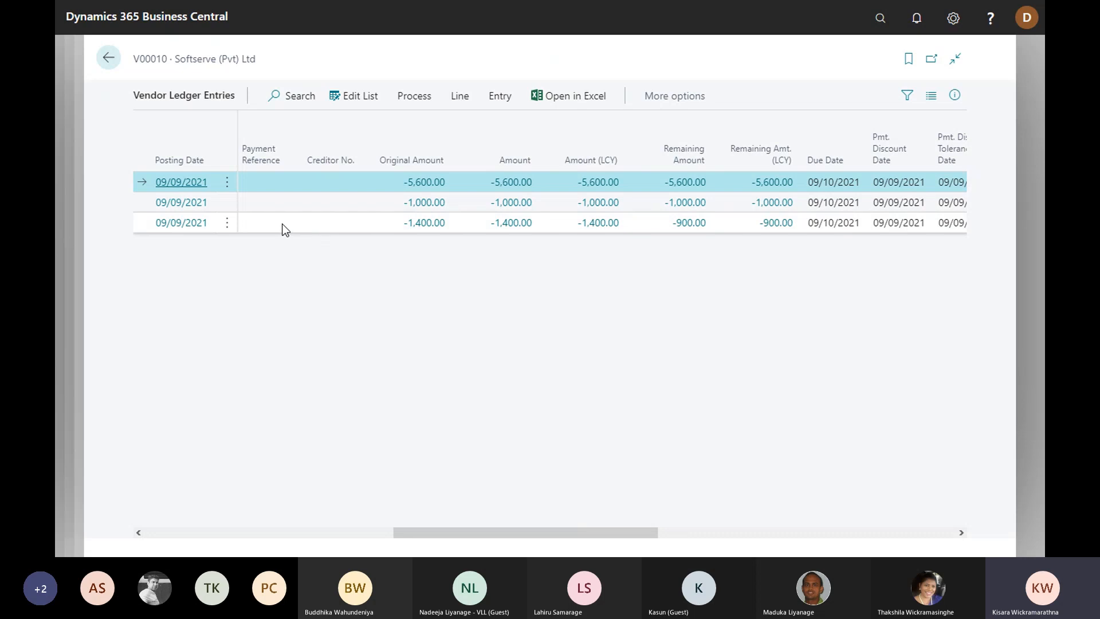
{"action": "left_click", "coordinate": [311, 225]}
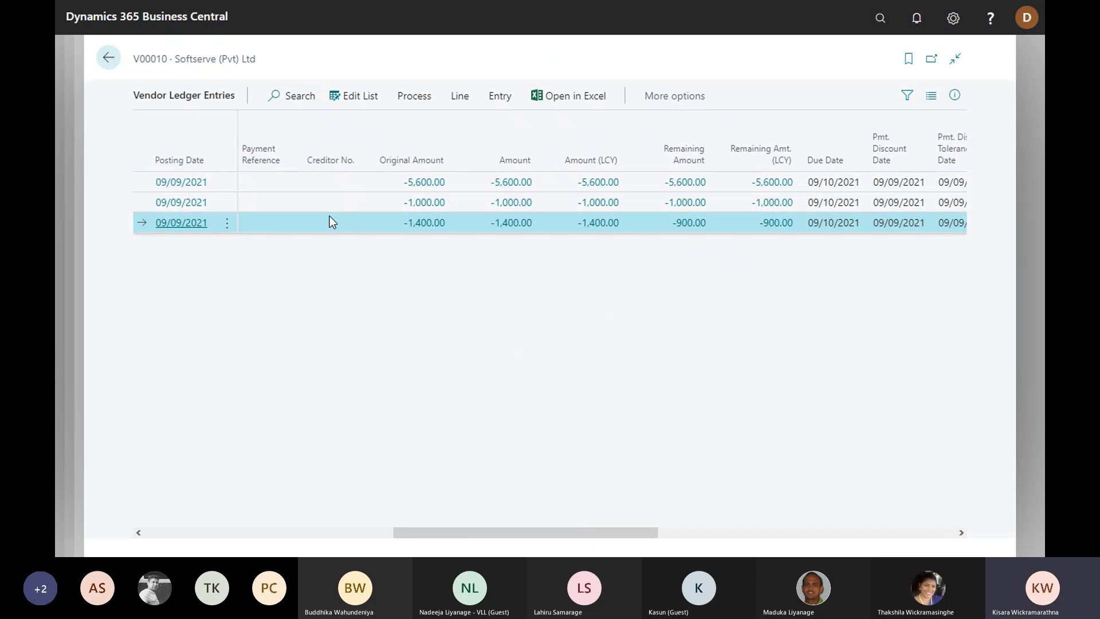
{"action": "left_click", "coordinate": [907, 95]}
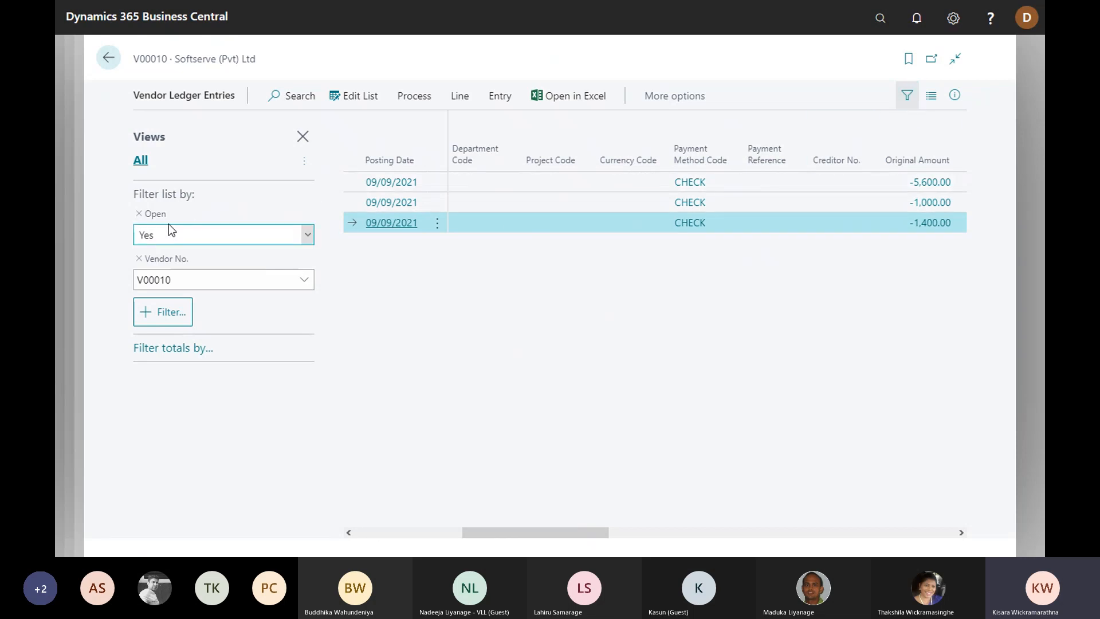
Step: Remove the Open filter to review all Softserve entries, then return to the vendor card
{"action": "left_click", "coordinate": [308, 304]}
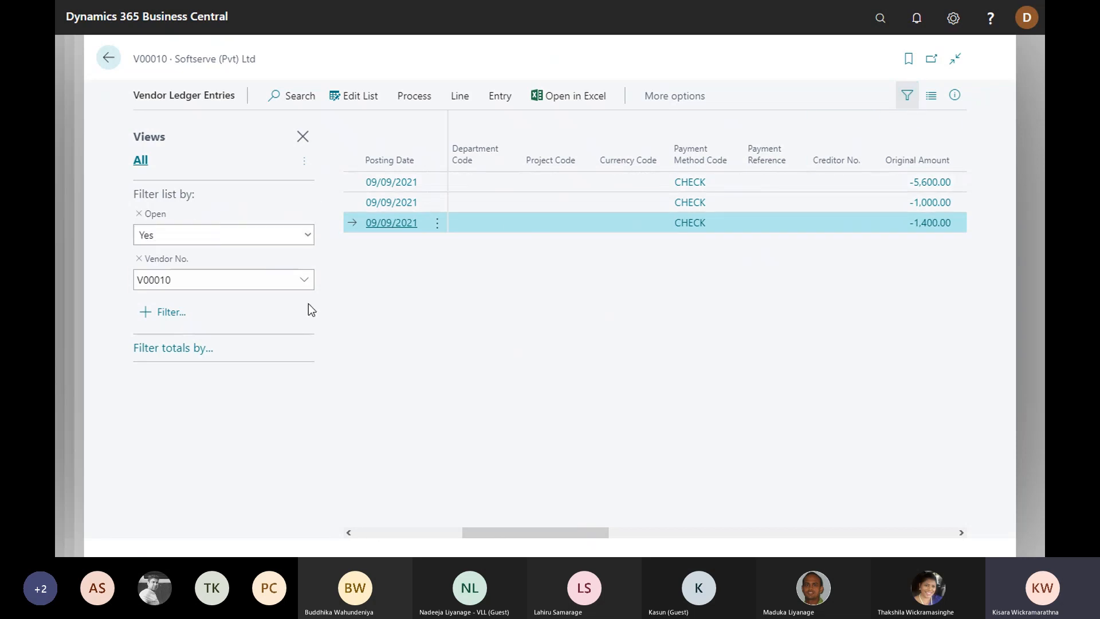
{"action": "left_click", "coordinate": [139, 214]}
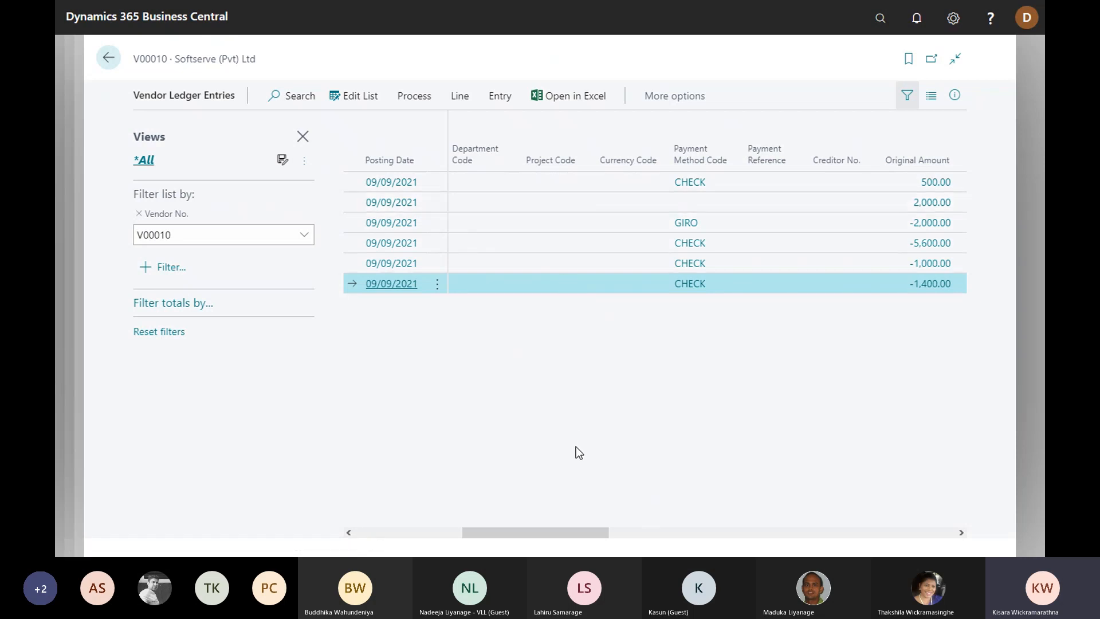
{"action": "left_click_drag", "start_coordinate": [587, 527], "coordinate": [541, 528]}
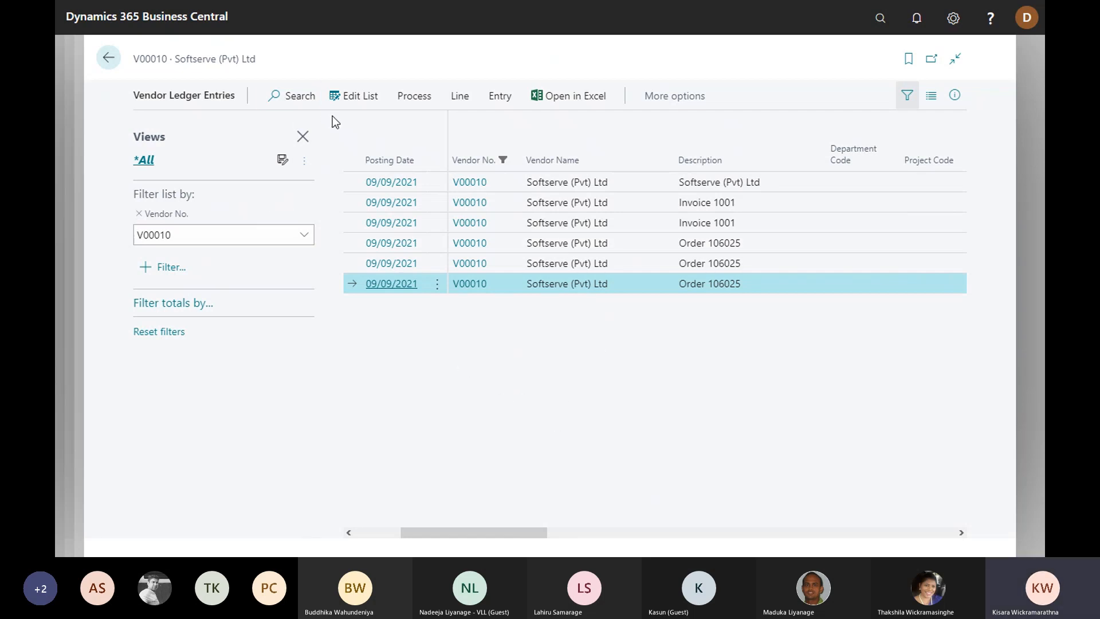
{"action": "left_click", "coordinate": [302, 138]}
{"action": "scroll", "coordinate": [302, 142], "scroll_direction": "right", "scroll_amount": 4}
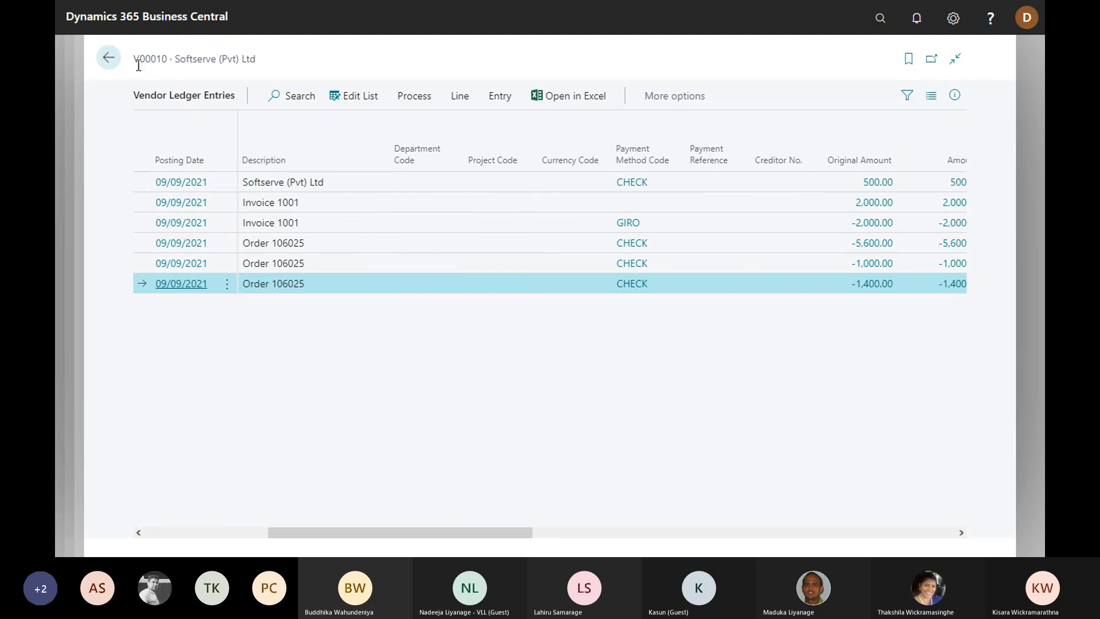
{"action": "left_click", "coordinate": [110, 58]}
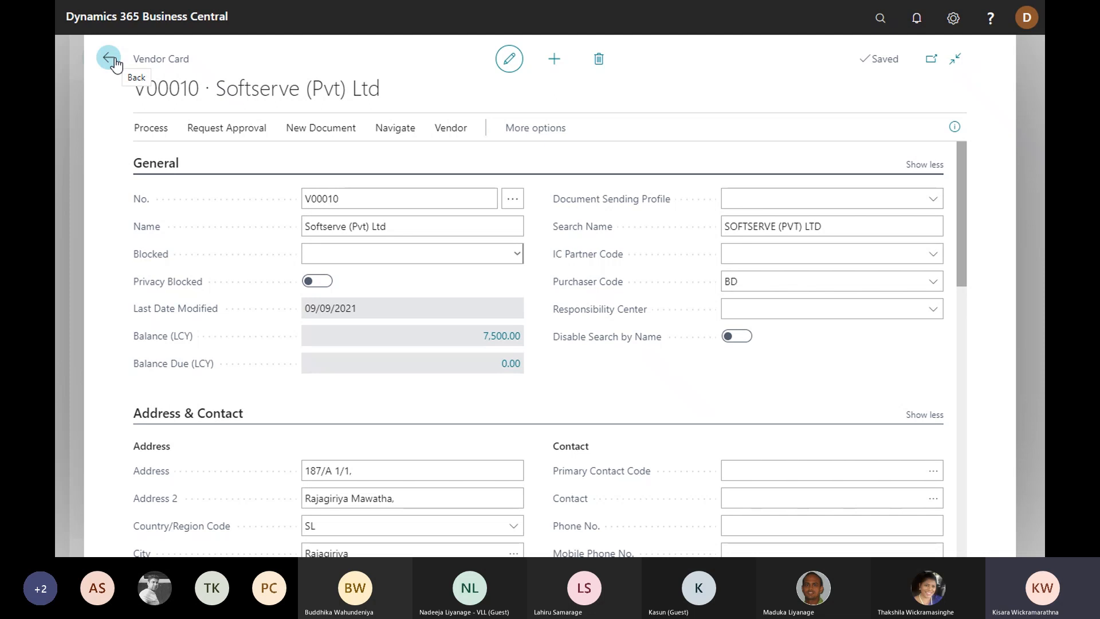
Step: Return to the home page and open the Purchase Credit Memos list via a 'purchase cre' search
{"action": "left_click", "coordinate": [108, 59]}
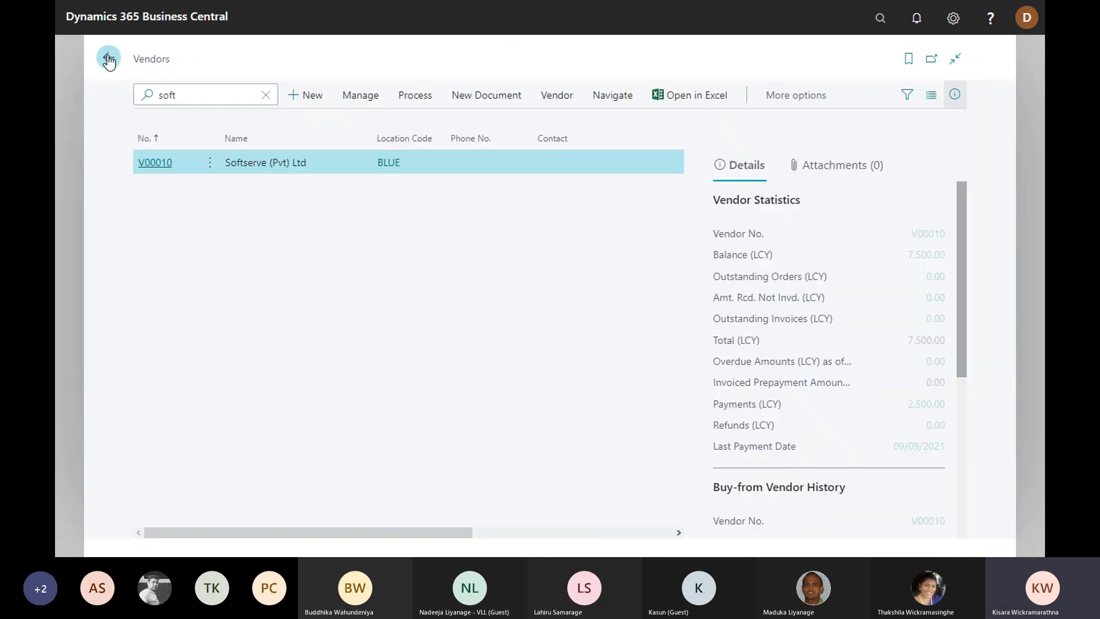
{"action": "left_click", "coordinate": [108, 59]}
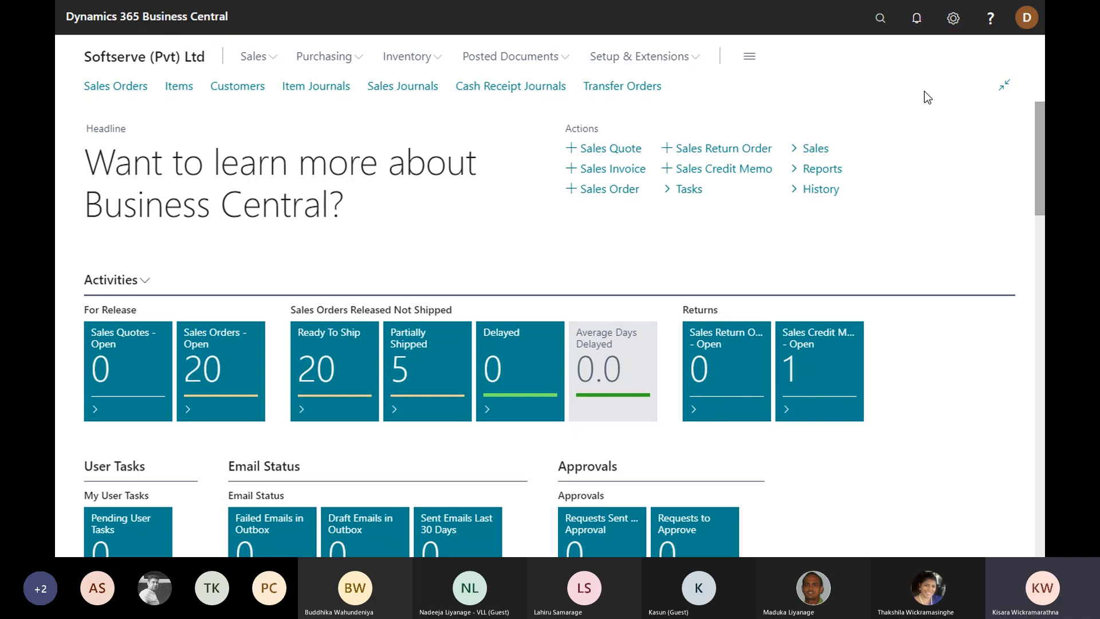
{"action": "left_click", "coordinate": [878, 20]}
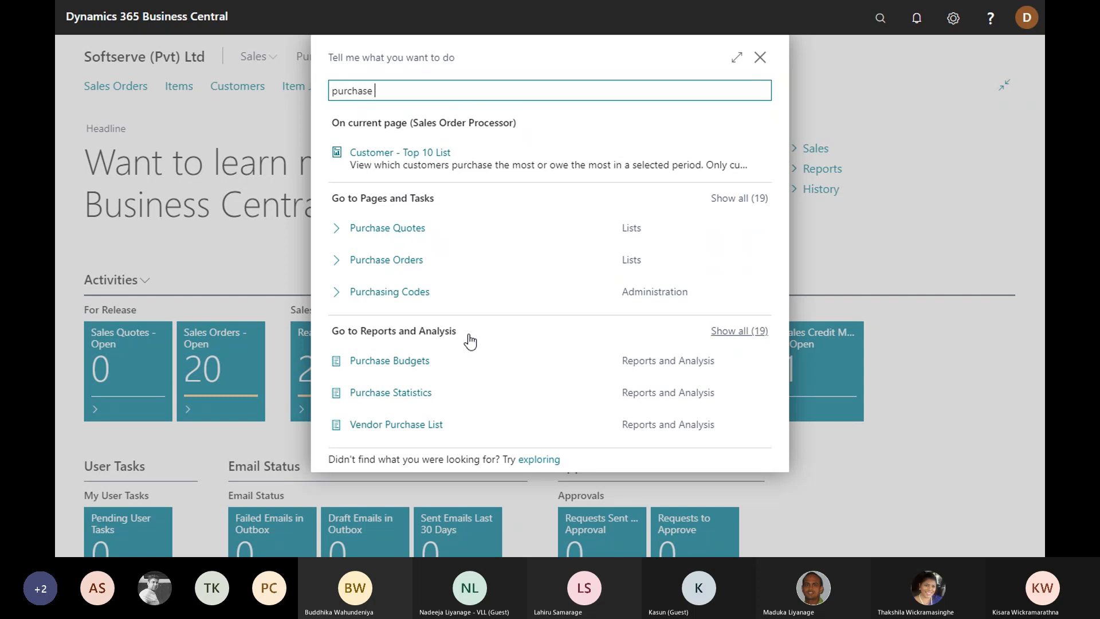
{"action": "type", "text": "purchase cre"}
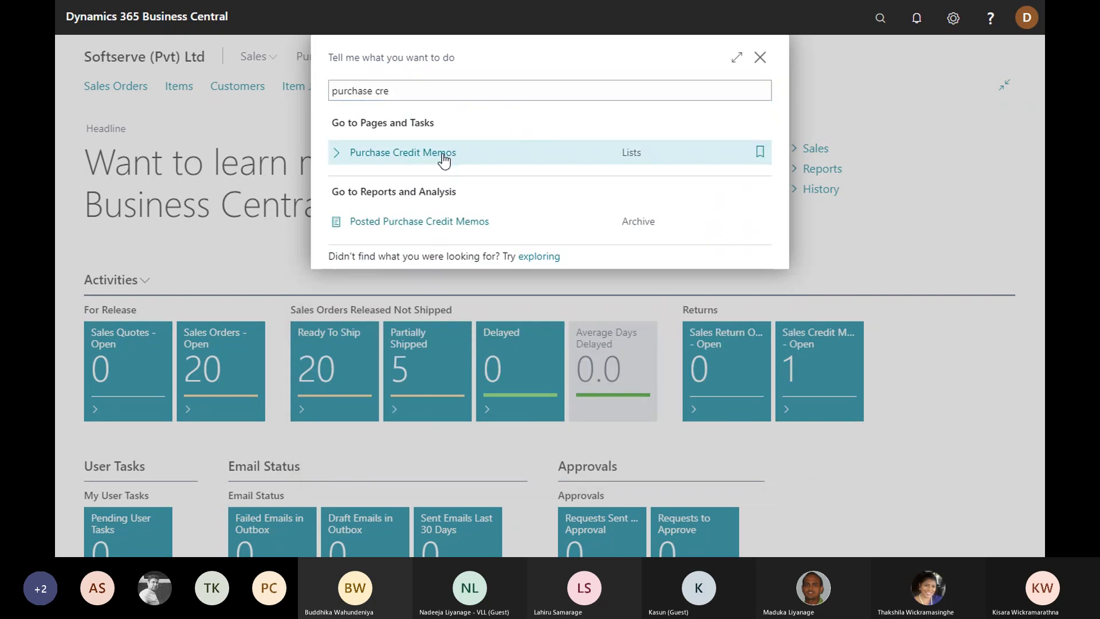
{"action": "left_click", "coordinate": [443, 153]}
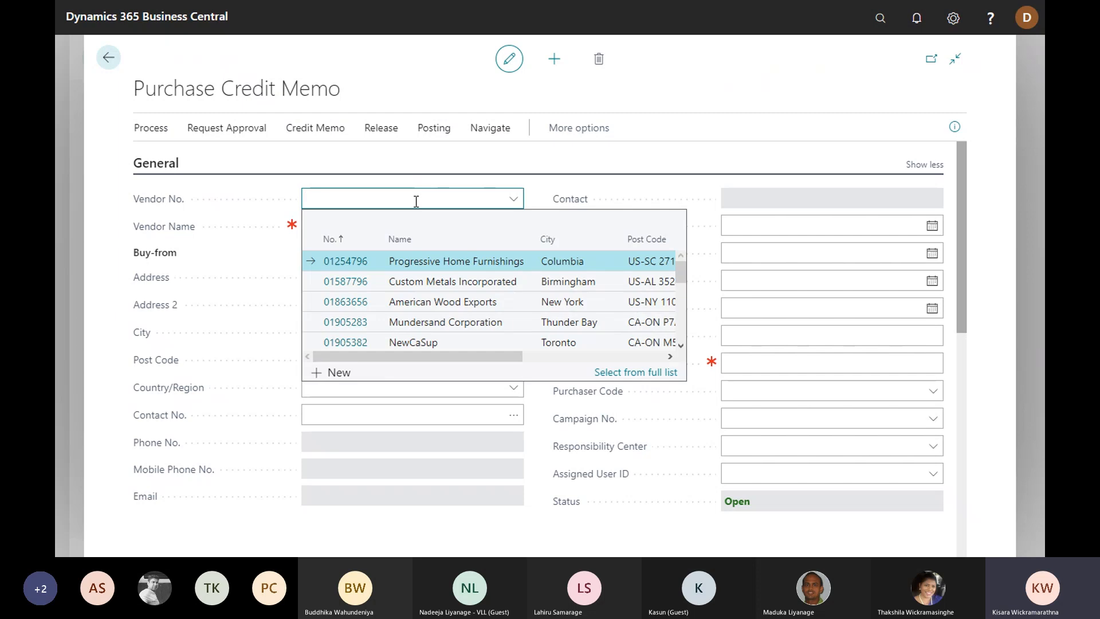
Step: Set the vendor to Softserve (Pvt) Ltd and the vendor credit memo number to 23345
{"action": "type", "text": "soft"}
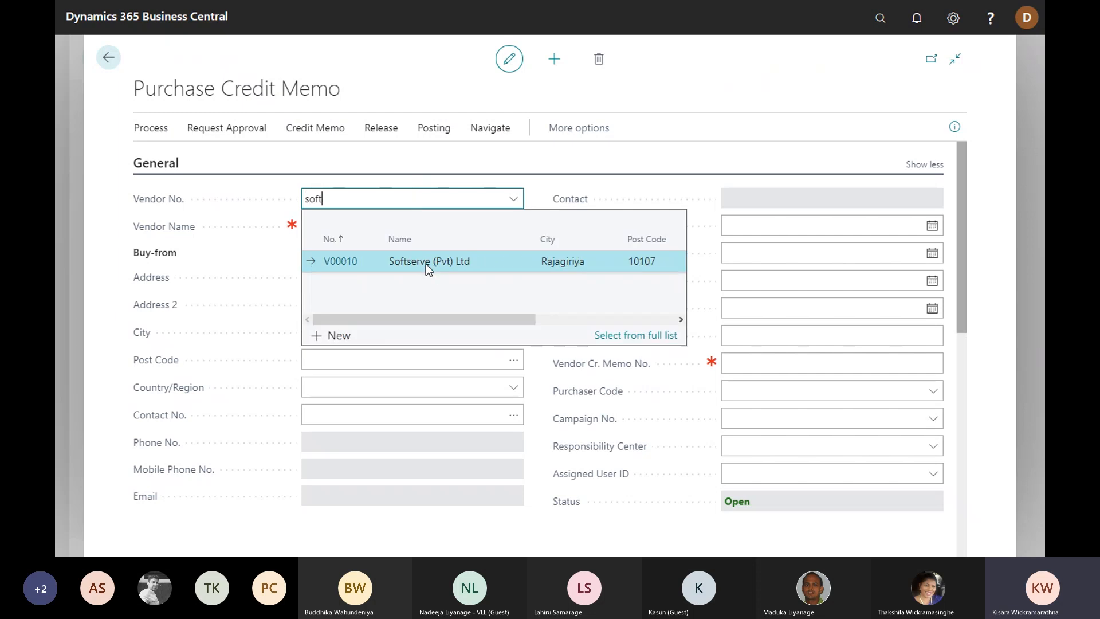
{"action": "left_click", "coordinate": [425, 260]}
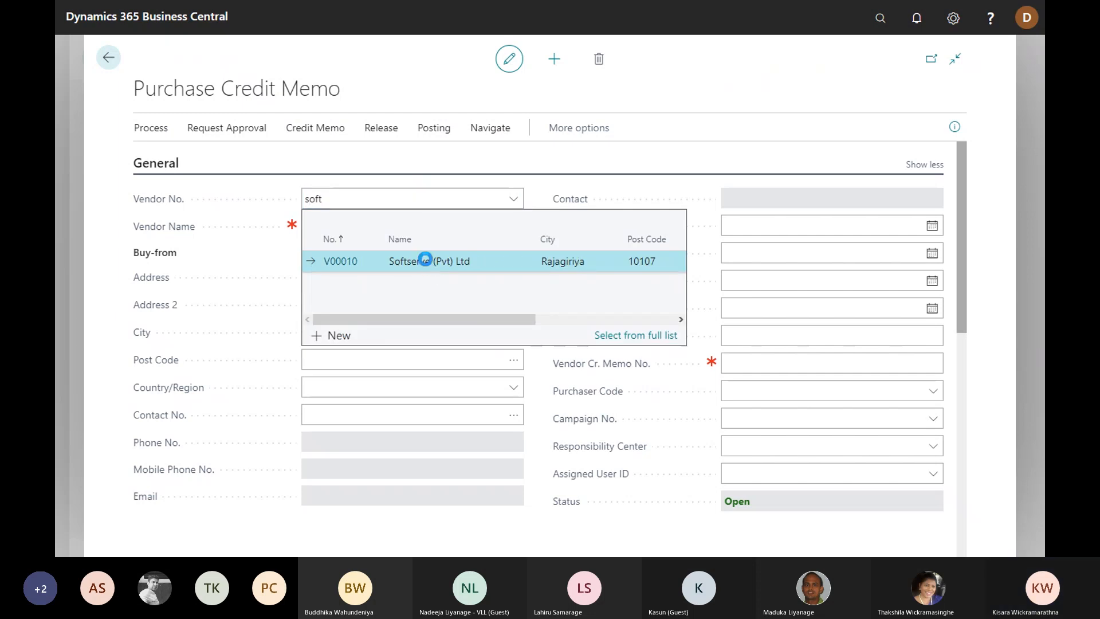
{"action": "key", "text": "Tab"}
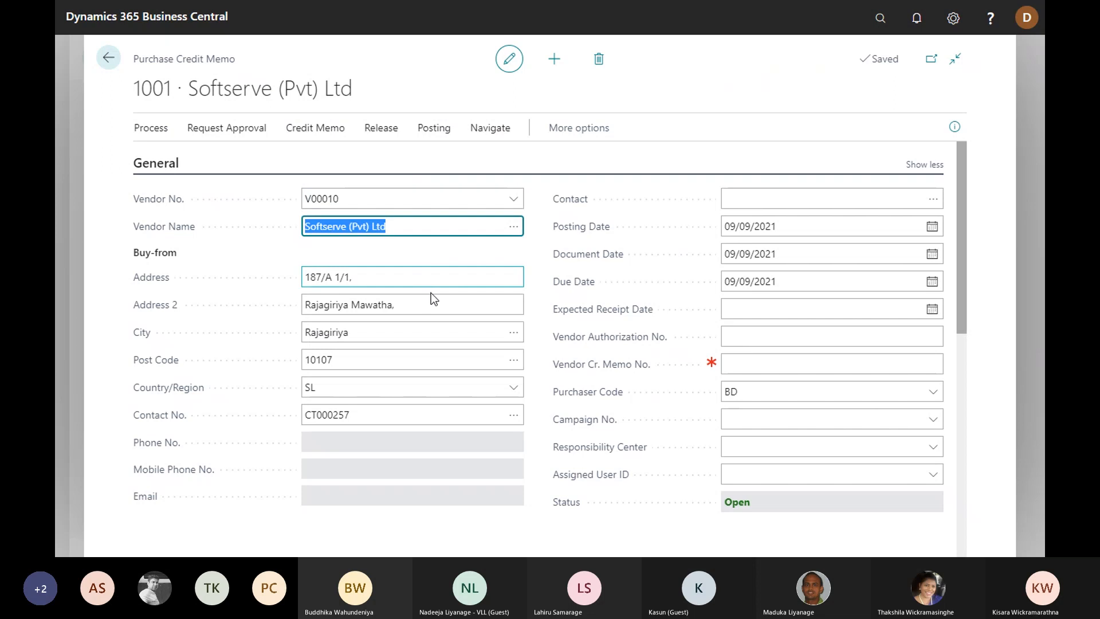
{"action": "left_click", "coordinate": [757, 355]}
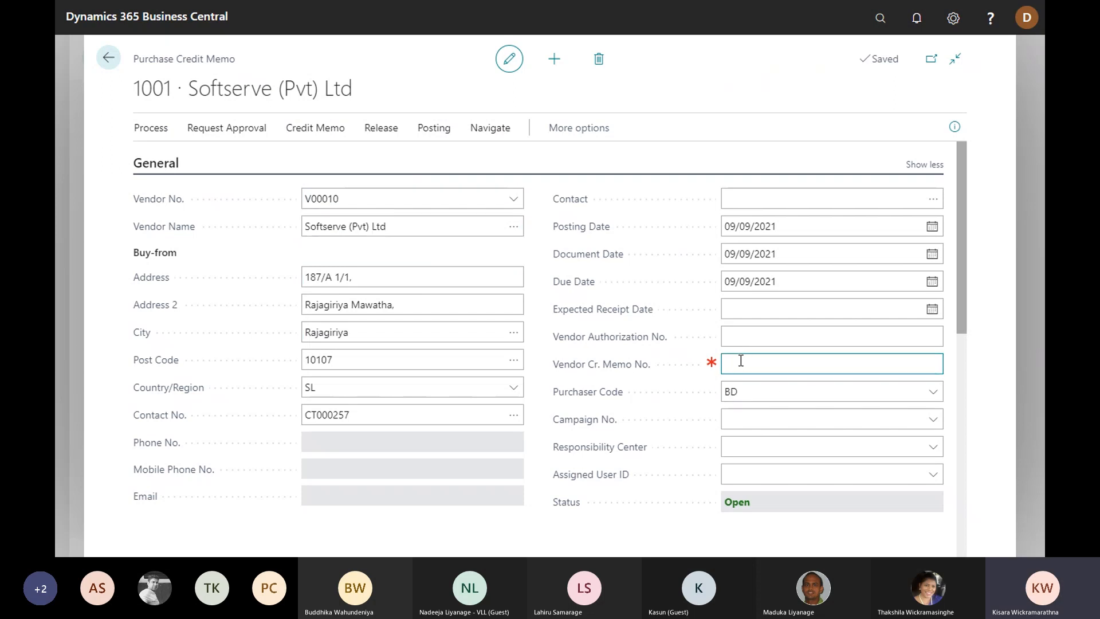
{"action": "type", "text": "23345"}
{"action": "key", "text": "Tab"}
Step: Inspect the first credit memo line's type and item number fields
{"action": "scroll", "coordinate": [482, 415], "scroll_direction": "down", "scroll_amount": 3}
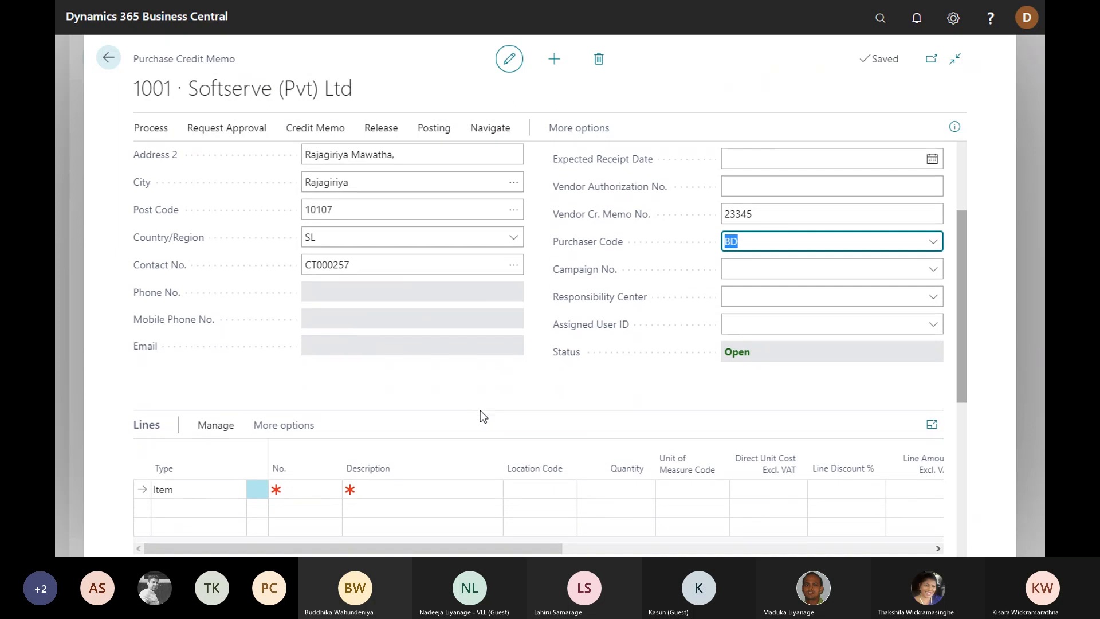
{"action": "scroll", "coordinate": [480, 411], "scroll_direction": "down", "scroll_amount": 3}
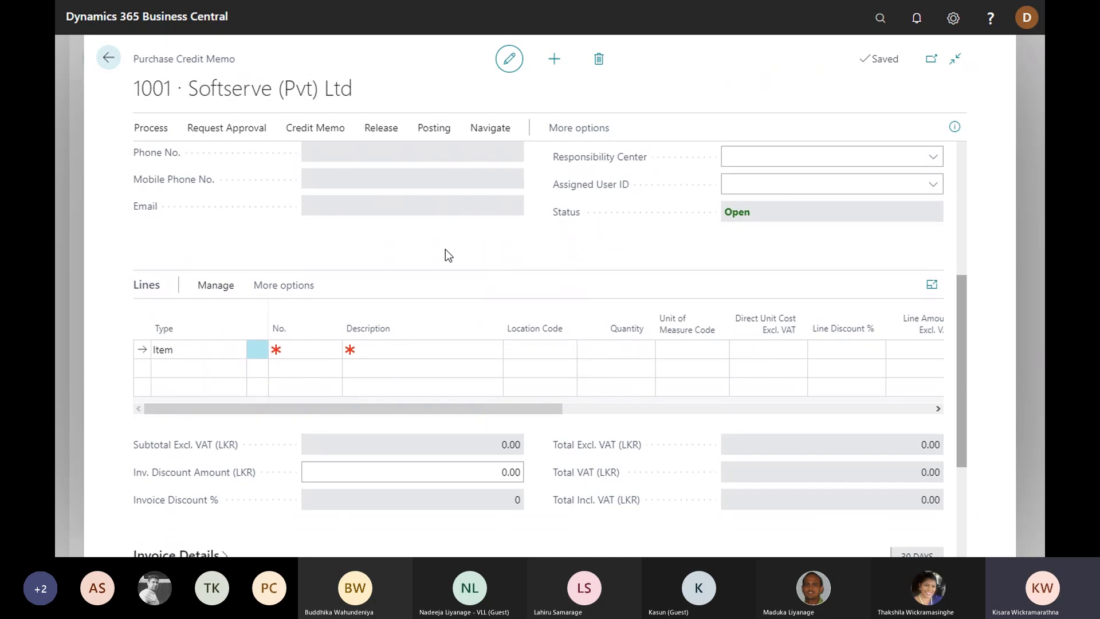
{"action": "left_click", "coordinate": [210, 350]}
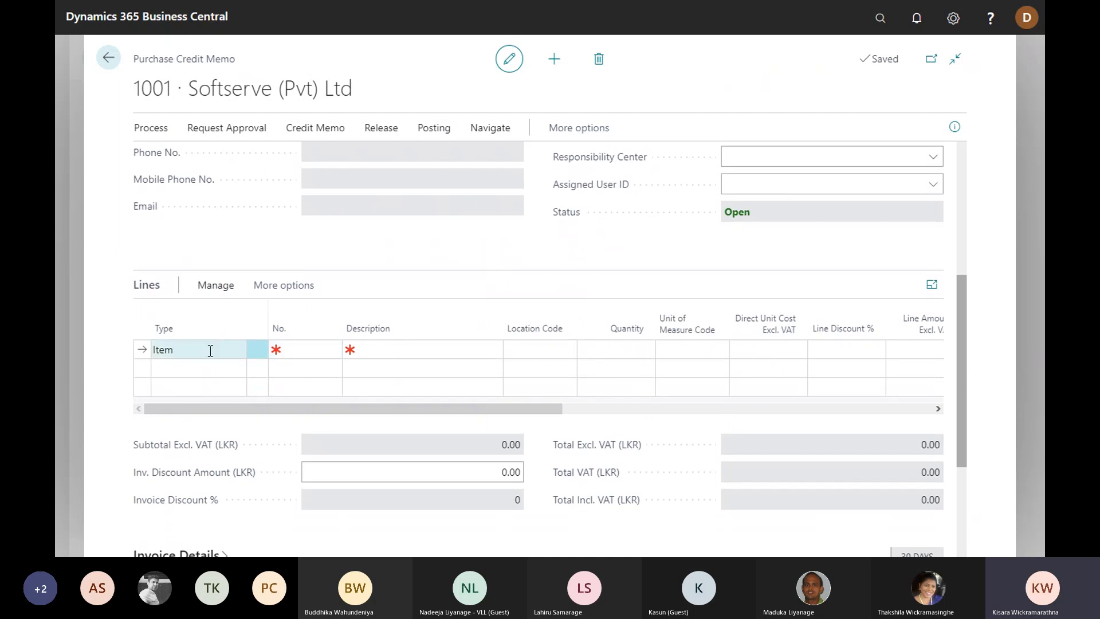
{"action": "left_click", "coordinate": [323, 346]}
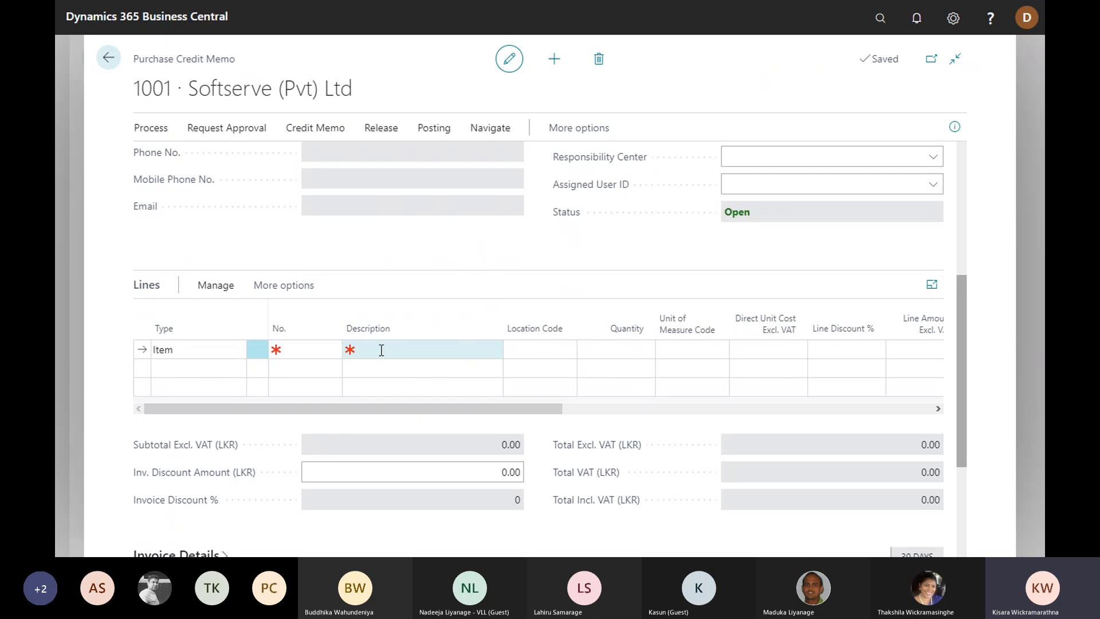
{"action": "scroll", "coordinate": [422, 260], "scroll_direction": "up", "scroll_amount": 5}
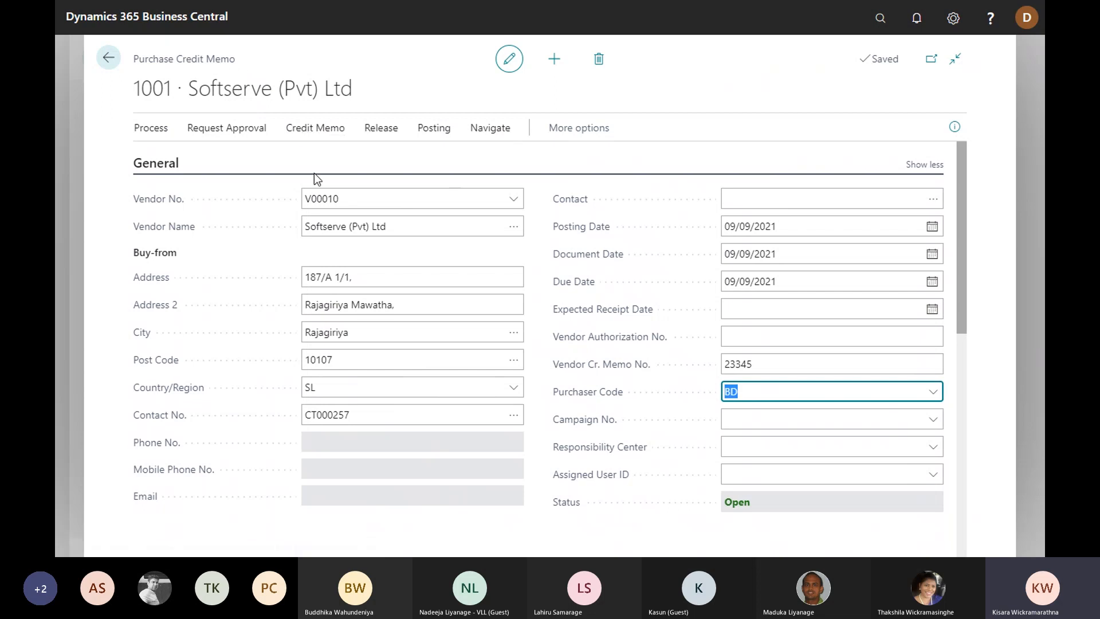
{"action": "scroll", "coordinate": [344, 258], "scroll_direction": "down", "scroll_amount": 5}
{"action": "scroll", "coordinate": [367, 321], "scroll_direction": "up", "scroll_amount": 1}
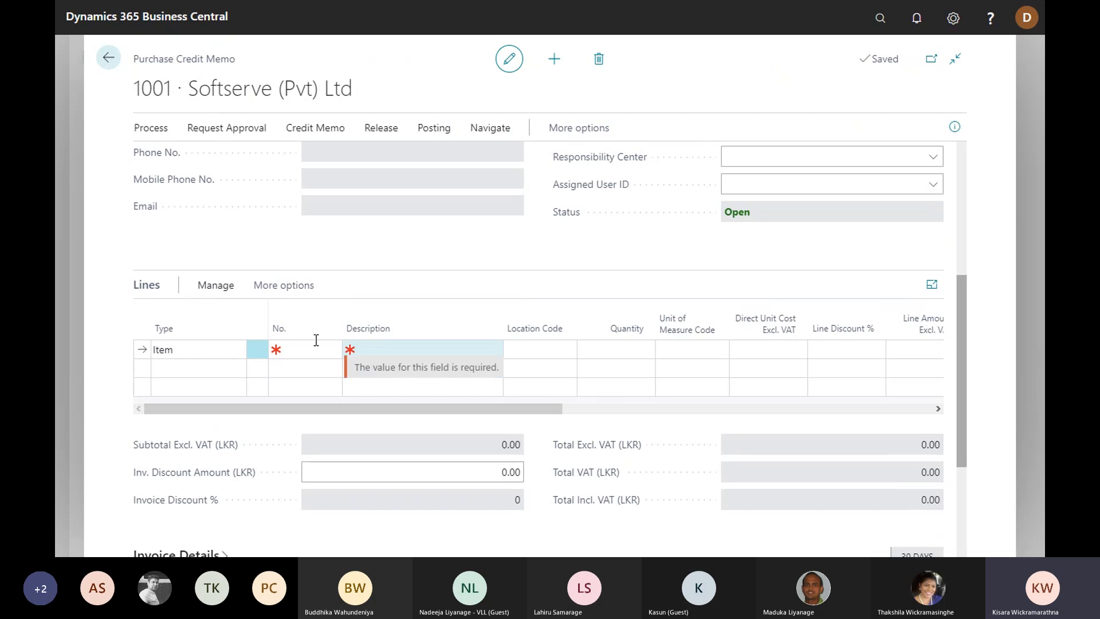
{"action": "scroll", "coordinate": [381, 338], "scroll_direction": "up", "scroll_amount": 4}
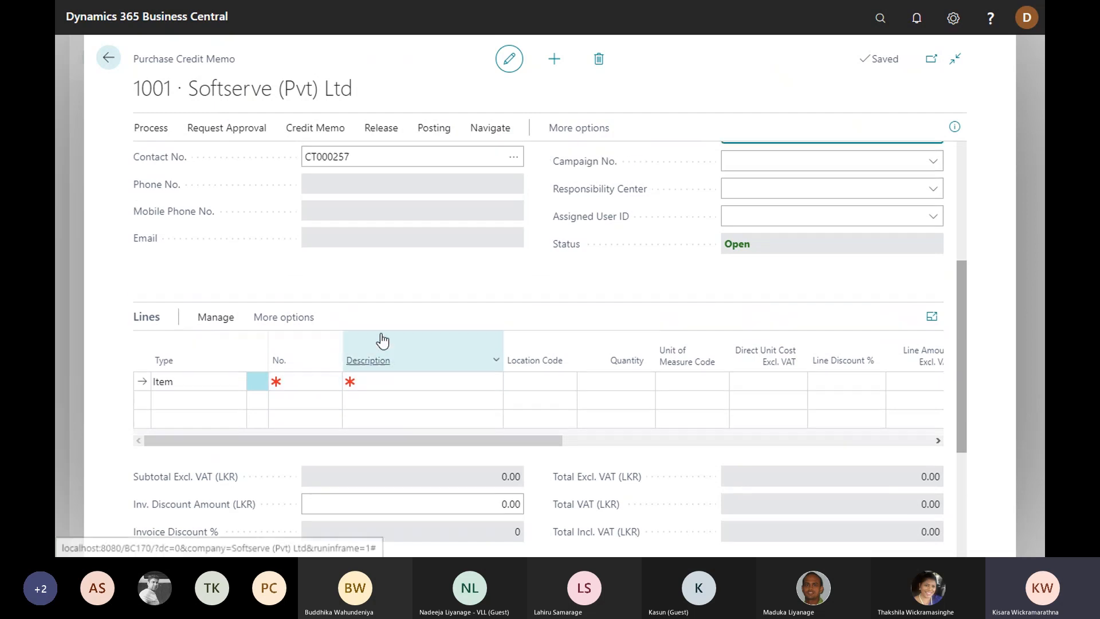
Step: Open Get Posted Document Lines to Reverse for Softserve's posted invoices, including the 108037 and 108038 Handle lines
{"action": "left_click", "coordinate": [322, 136]}
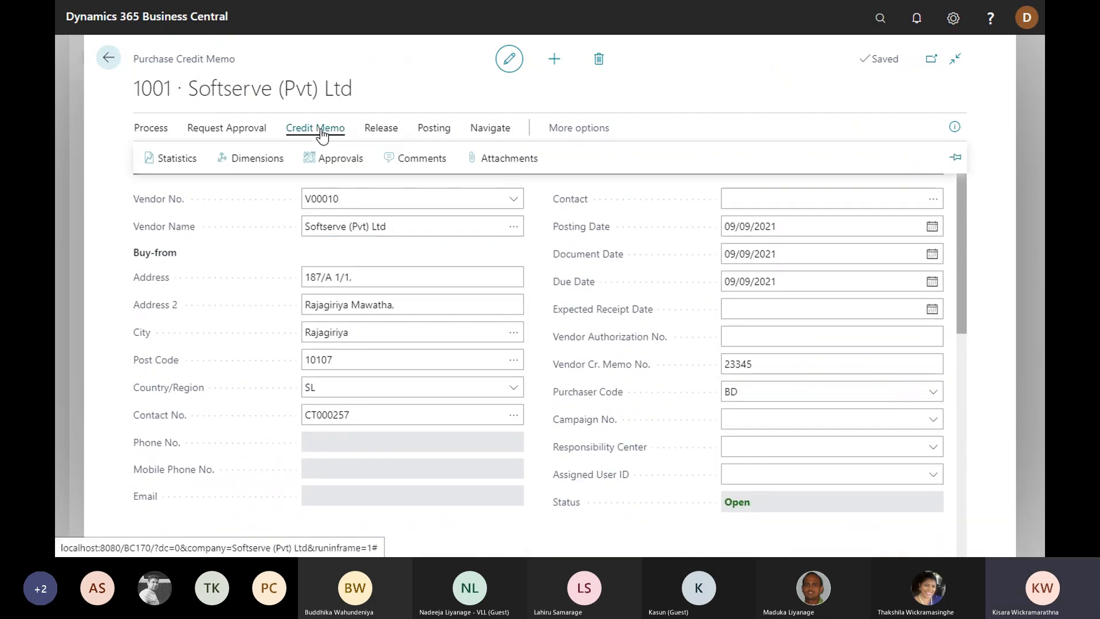
{"action": "left_click", "coordinate": [240, 128]}
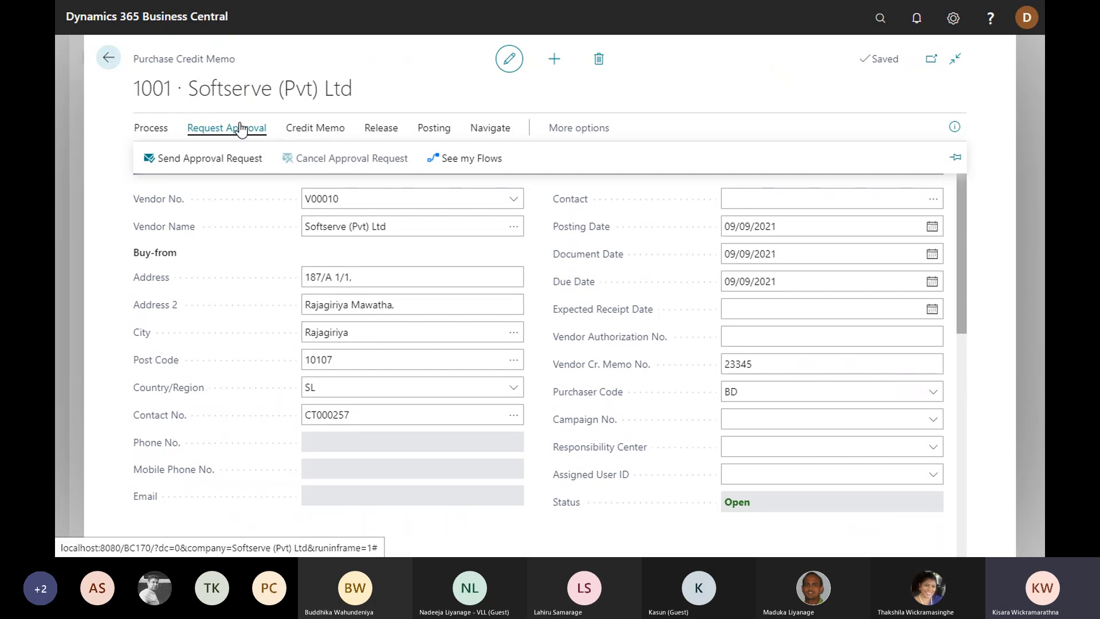
{"action": "left_click", "coordinate": [154, 127]}
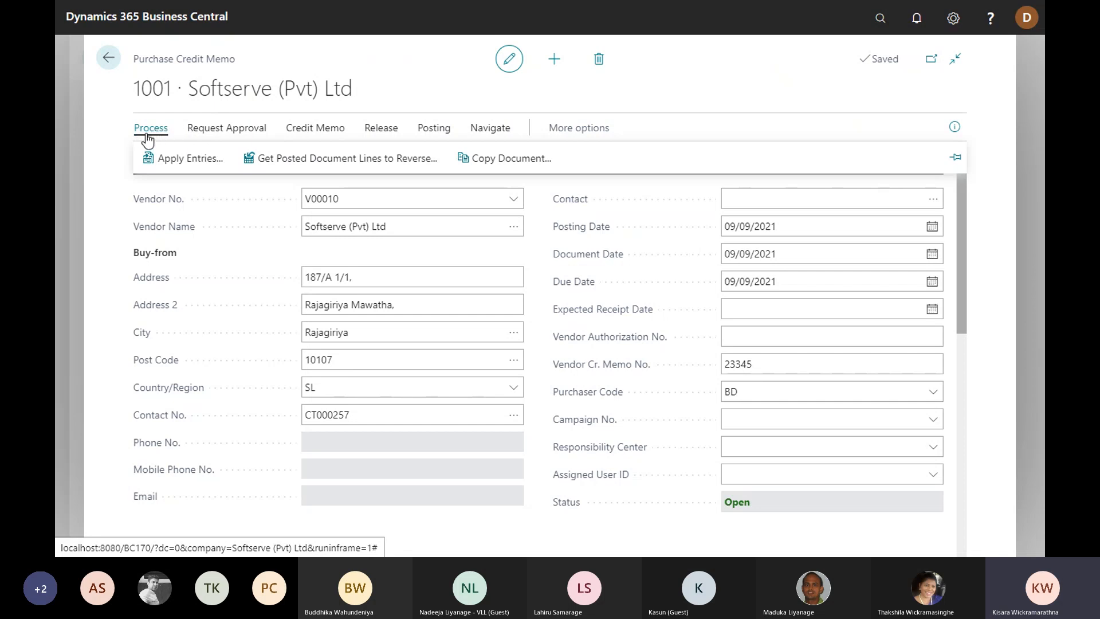
{"action": "left_click", "coordinate": [300, 166]}
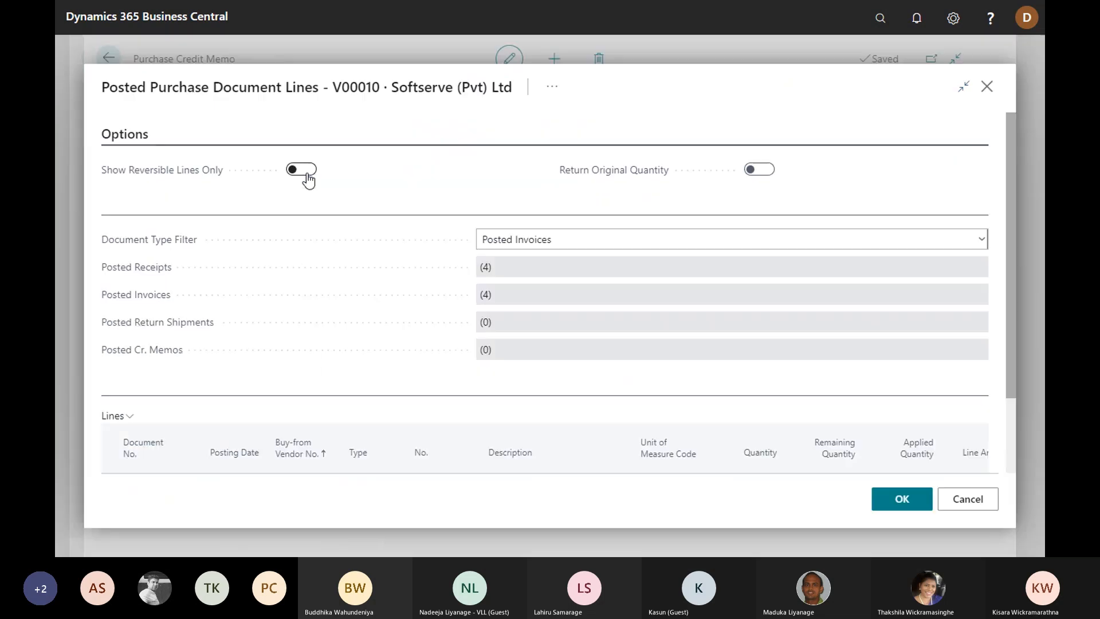
{"action": "scroll", "coordinate": [309, 218], "scroll_direction": "down", "scroll_amount": 3}
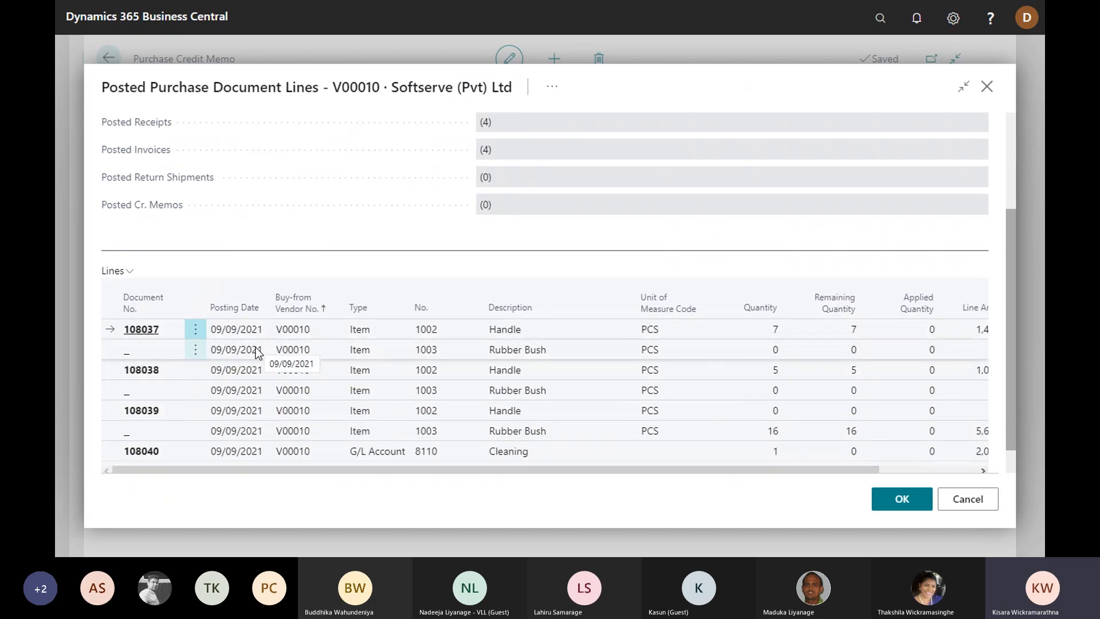
{"action": "scroll", "coordinate": [280, 288], "scroll_direction": "up", "scroll_amount": 1}
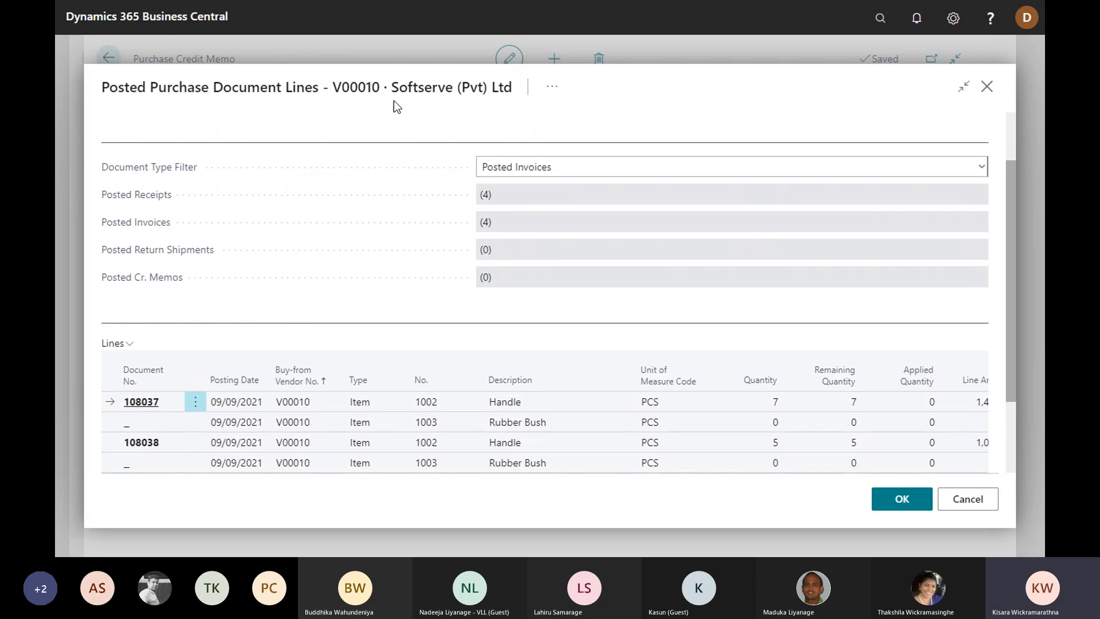
{"action": "left_click_drag", "start_coordinate": [105, 83], "coordinate": [254, 102]}
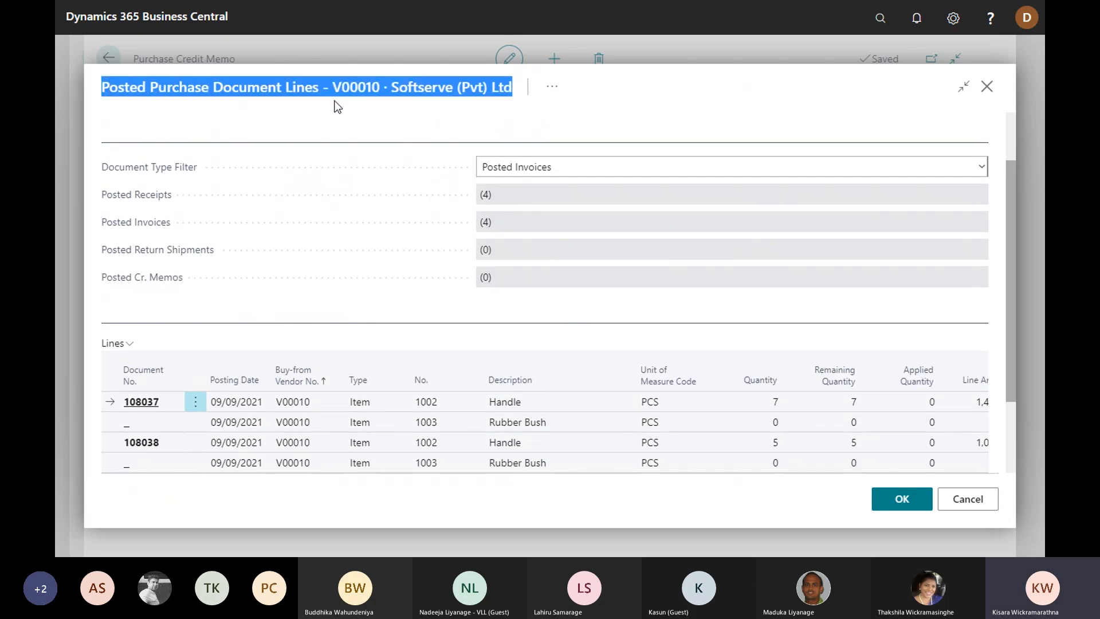
{"action": "left_click_drag", "start_coordinate": [338, 107], "coordinate": [342, 88]}
{"action": "scroll", "coordinate": [374, 133], "scroll_direction": "down", "scroll_amount": 1}
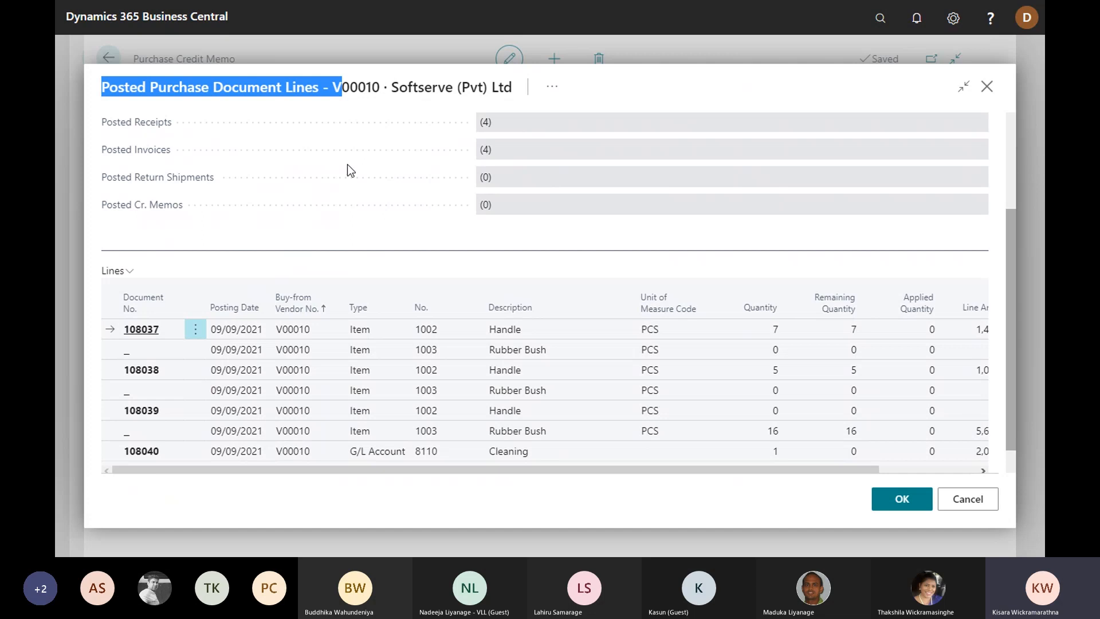
{"action": "scroll", "coordinate": [338, 320], "scroll_direction": "up", "scroll_amount": 1}
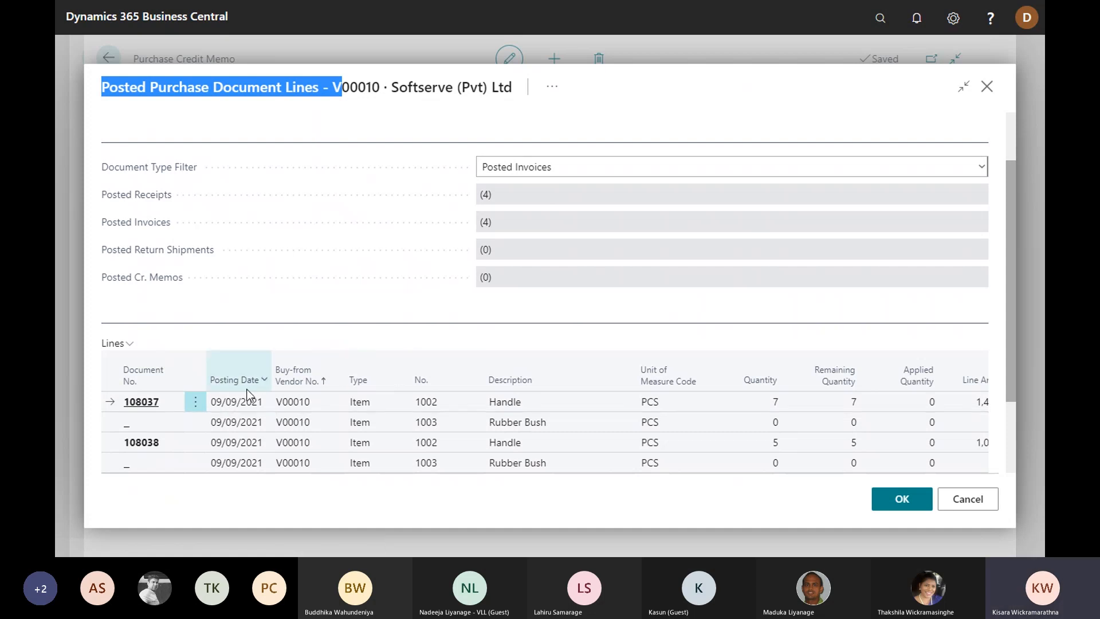
Step: Copy the invoice lines, set the 108037 Handle line's quantity to 1 (200.00), and return to the list
{"action": "left_click", "coordinate": [153, 408]}
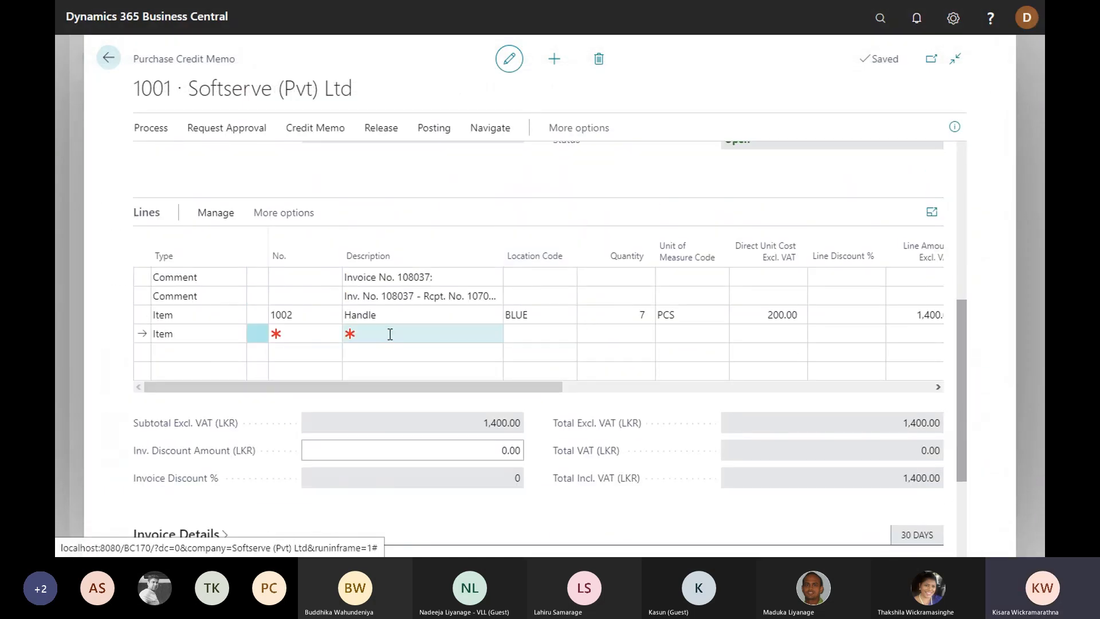
{"action": "left_click", "coordinate": [393, 320]}
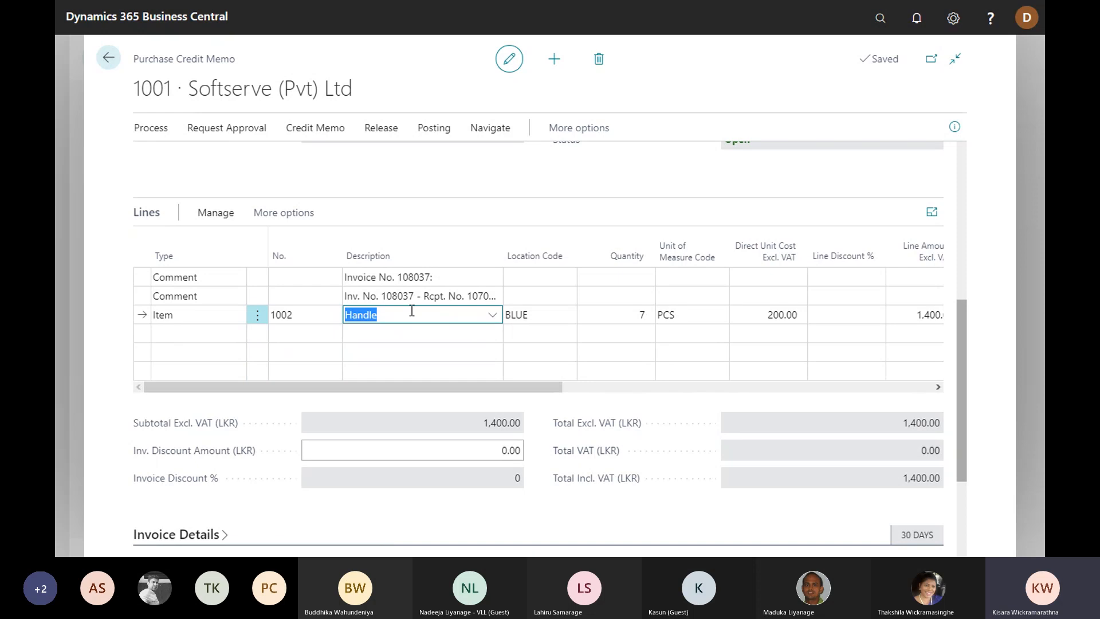
{"action": "left_click_drag", "start_coordinate": [416, 388], "coordinate": [456, 394]}
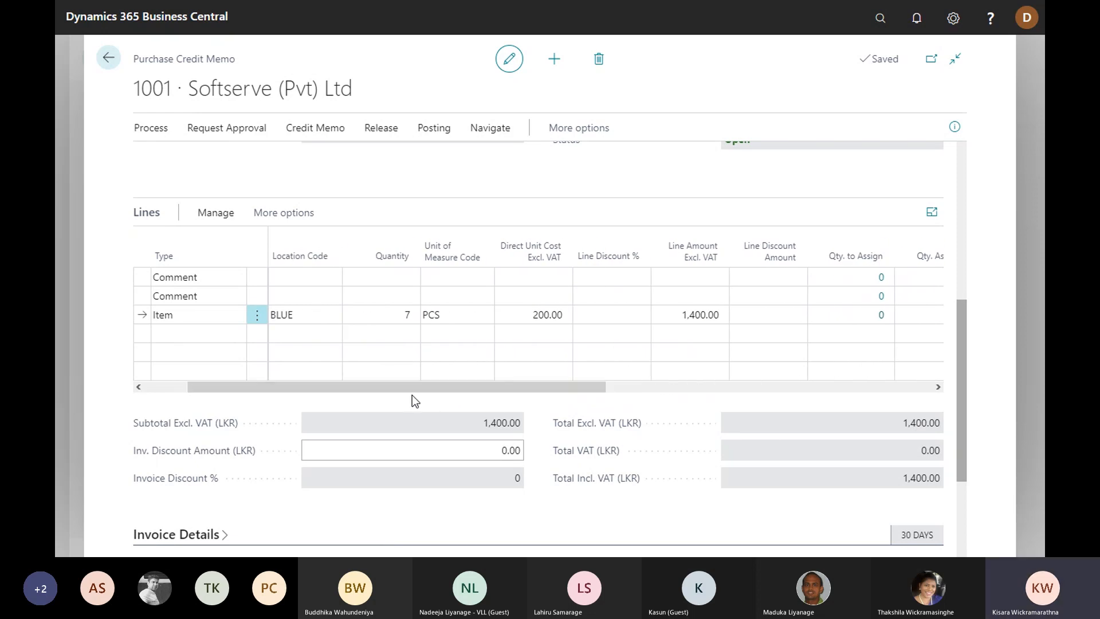
{"action": "left_click", "coordinate": [399, 317]}
{"action": "left_click", "coordinate": [398, 317]}
{"action": "key", "text": "Tab"}
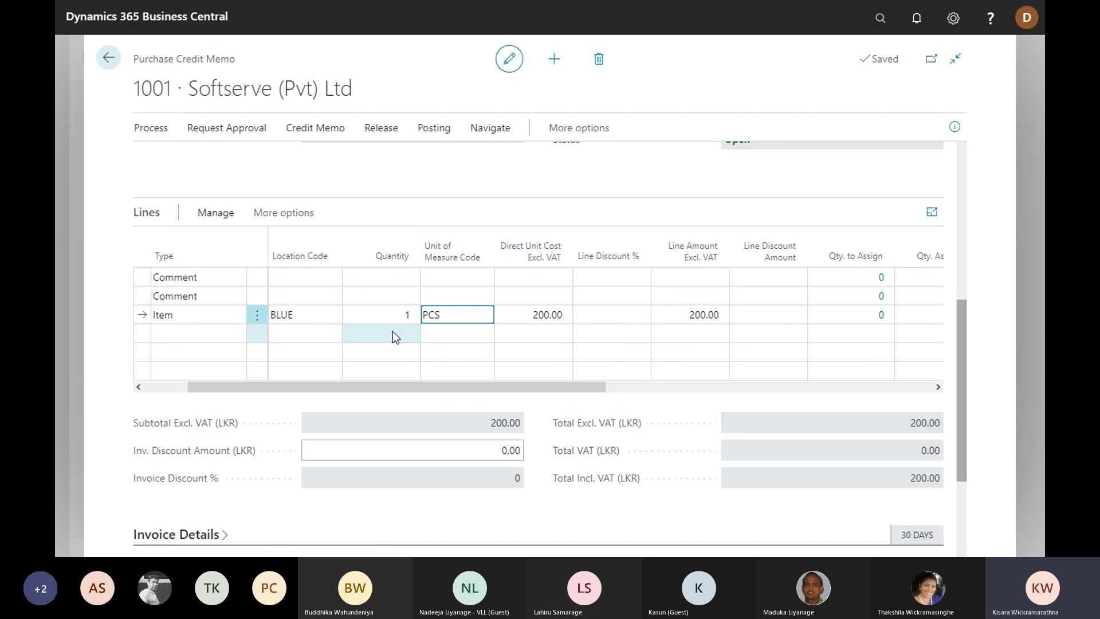
{"action": "left_click", "coordinate": [111, 56]}
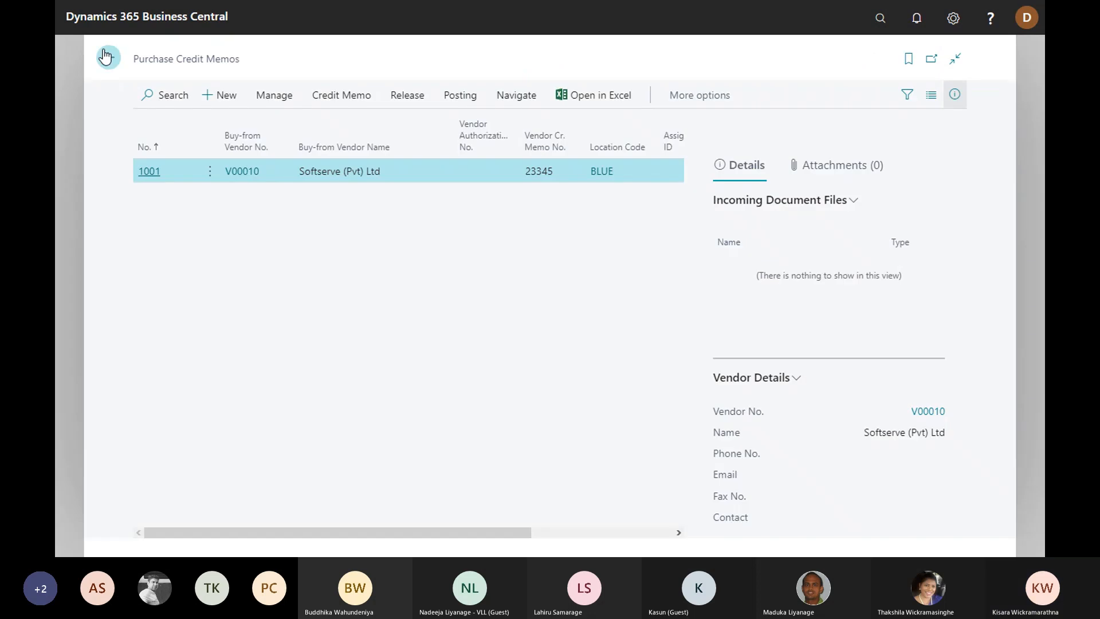
Step: Search 'posted pur' and open Posted Purchase Invoices, showing Softserve's invoices 108037 to 108040
{"action": "left_click", "coordinate": [105, 56]}
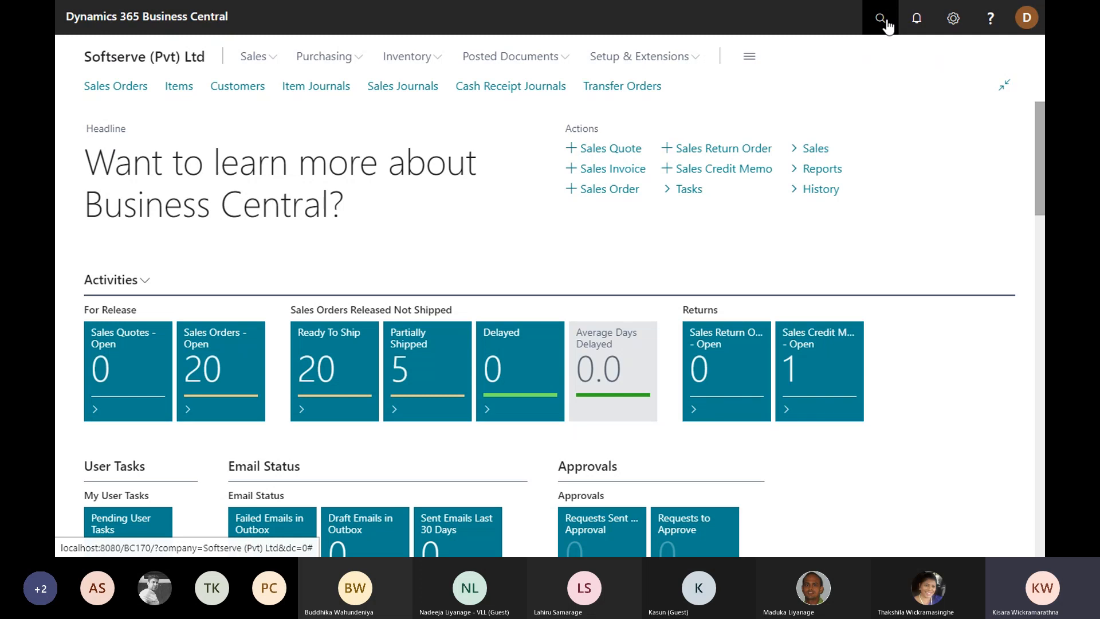
{"action": "left_click", "coordinate": [882, 20]}
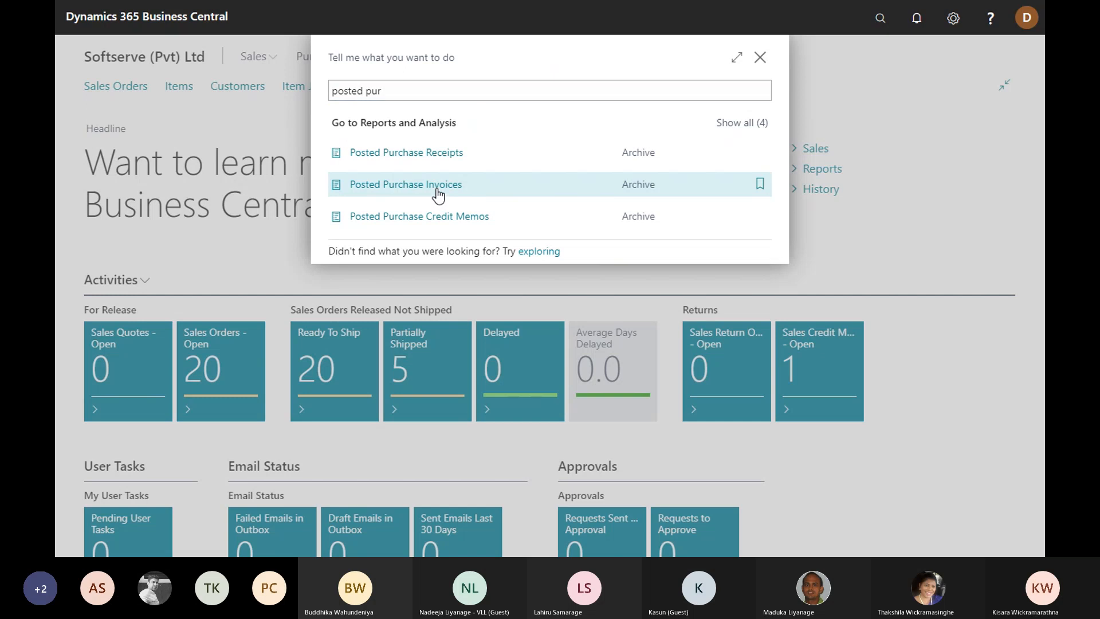
{"action": "left_click", "coordinate": [438, 192]}
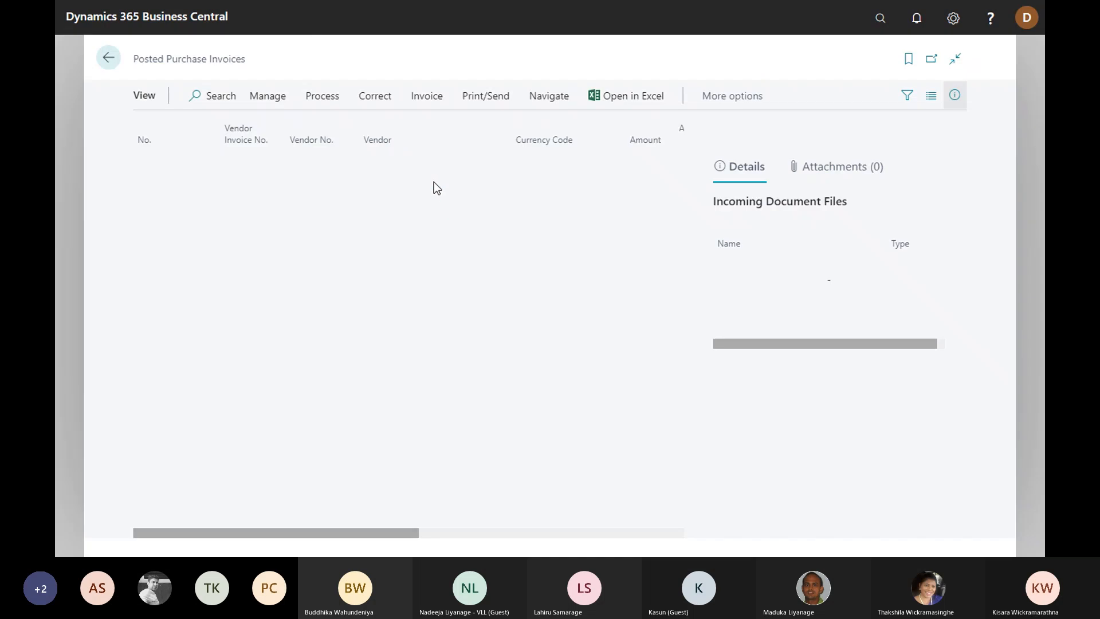
{"action": "scroll", "coordinate": [390, 220], "scroll_direction": "down", "scroll_amount": 10}
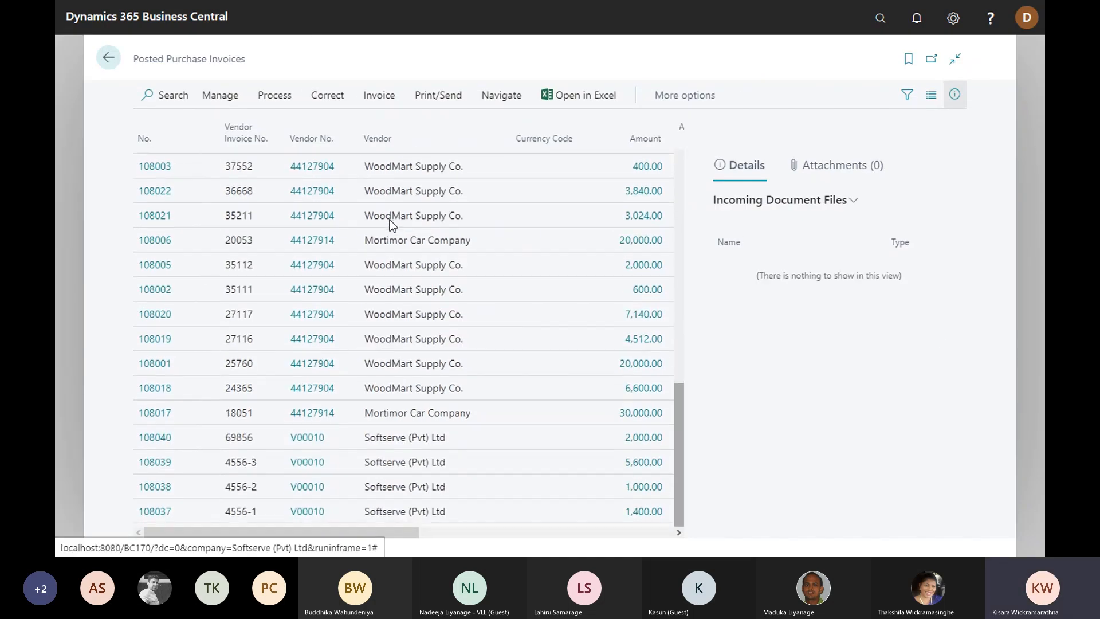
Step: Create corrective credit memo 1002 from posted invoice 108040 and review its 2,000.00 Cleaning line
{"action": "left_click", "coordinate": [164, 440]}
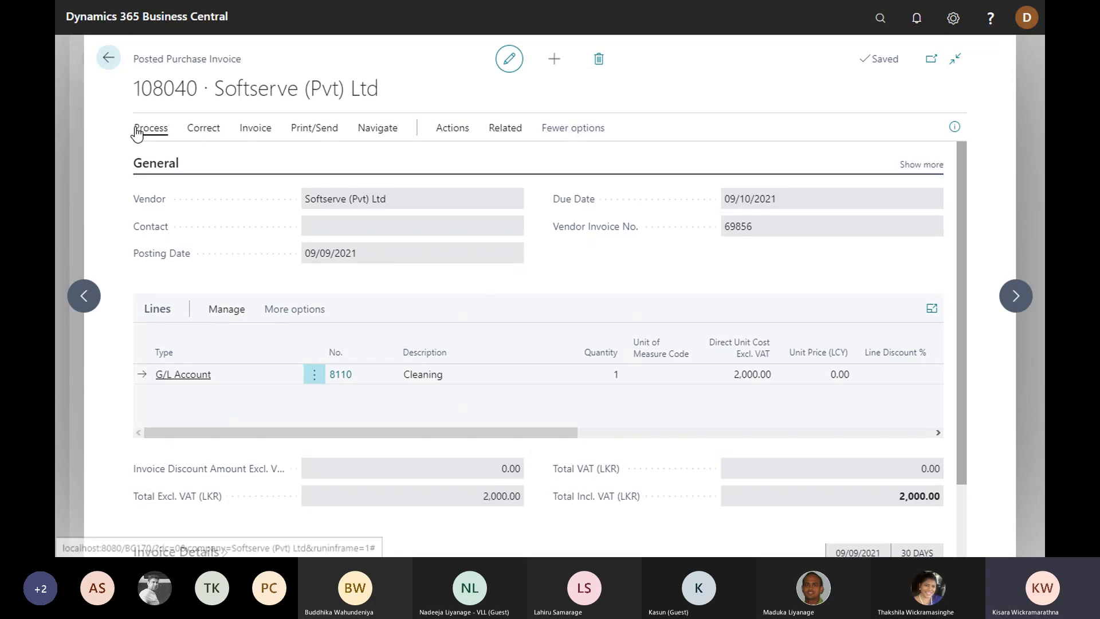
{"action": "left_click", "coordinate": [160, 138]}
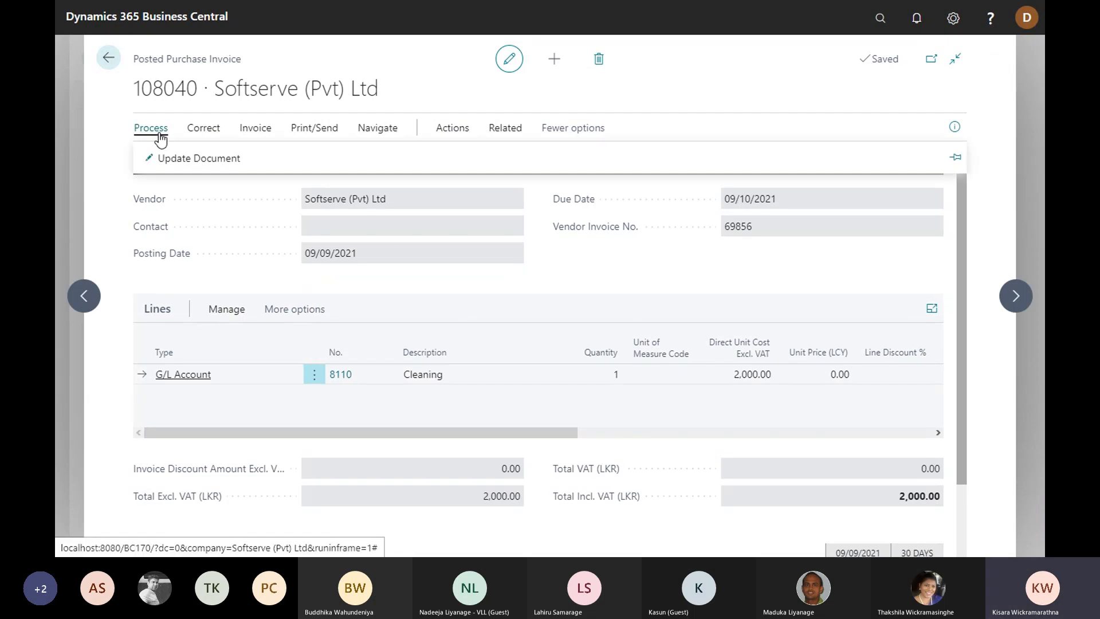
{"action": "left_click", "coordinate": [201, 133]}
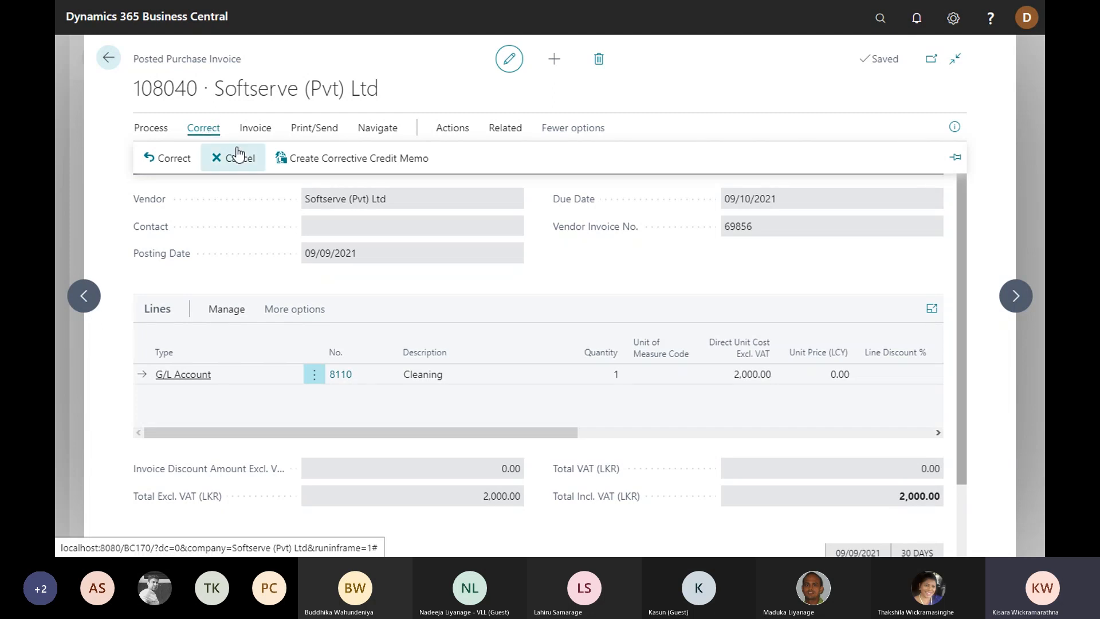
{"action": "left_click", "coordinate": [348, 164]}
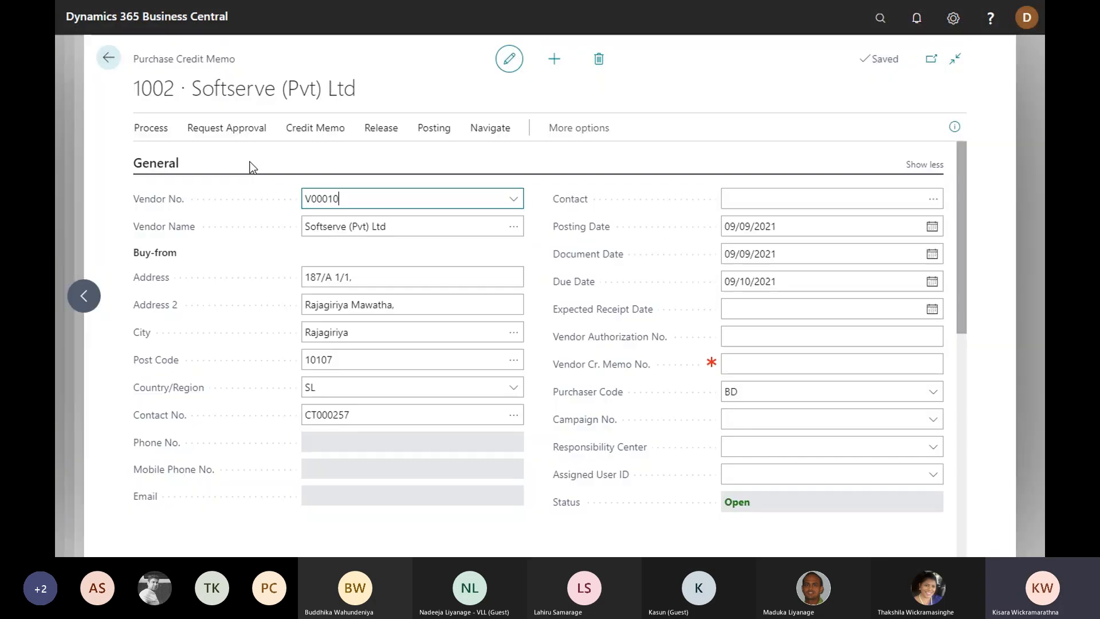
{"action": "scroll", "coordinate": [494, 217], "scroll_direction": "down", "scroll_amount": 5}
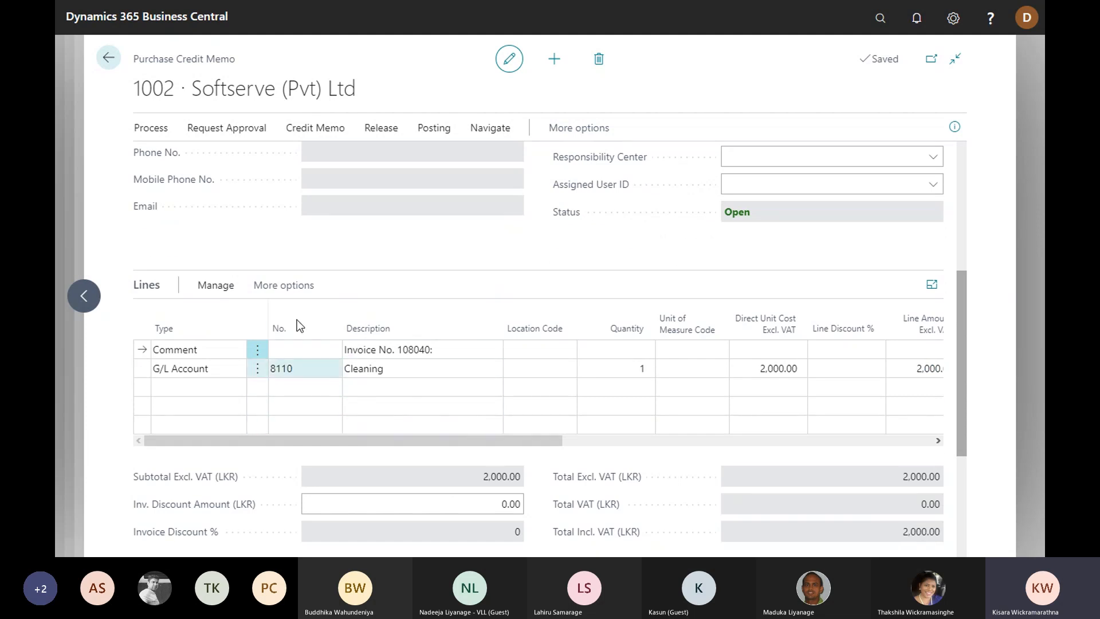
{"action": "scroll", "coordinate": [441, 367], "scroll_direction": "down", "scroll_amount": 2}
{"action": "scroll", "coordinate": [447, 383], "scroll_direction": "up", "scroll_amount": 4}
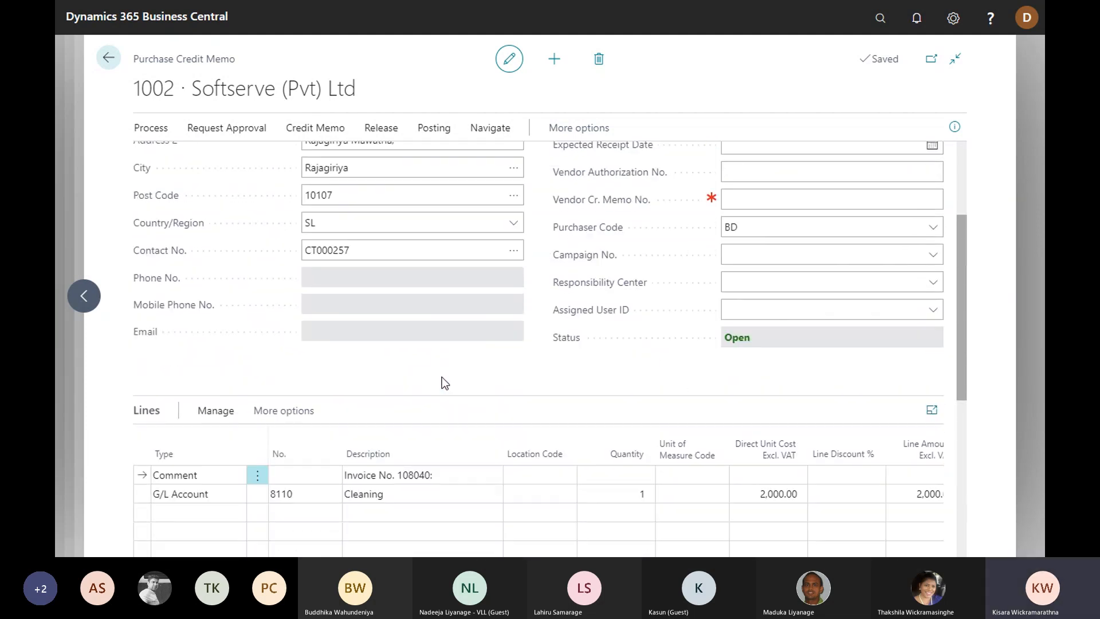
{"action": "scroll", "coordinate": [439, 391], "scroll_direction": "down", "scroll_amount": 1}
{"action": "scroll", "coordinate": [321, 281], "scroll_direction": "up", "scroll_amount": 2}
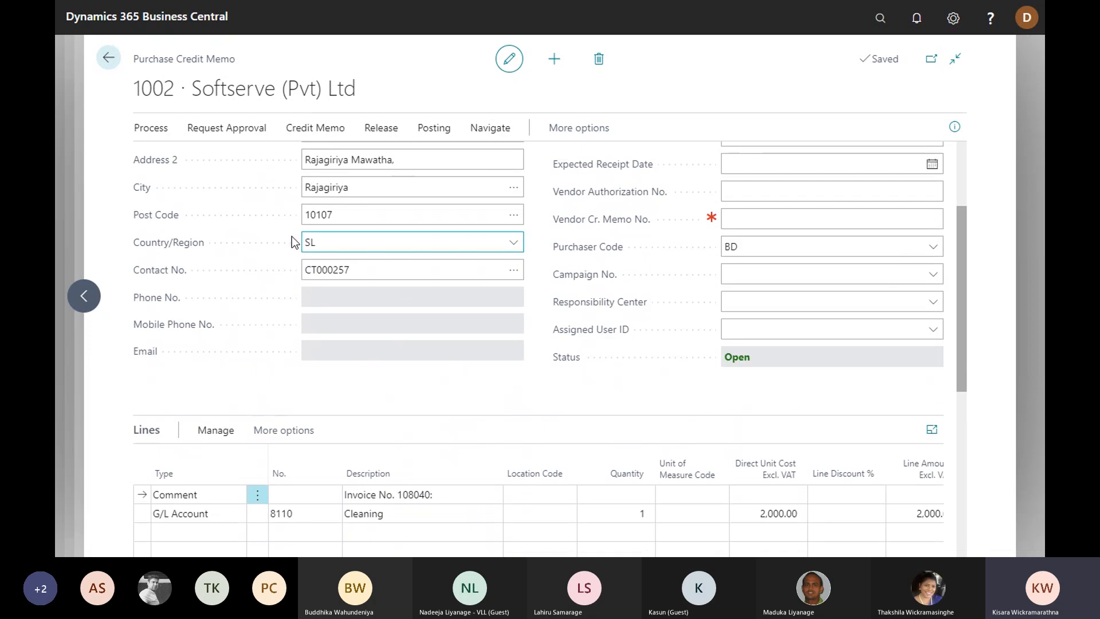
{"action": "scroll", "coordinate": [346, 202], "scroll_direction": "down", "scroll_amount": 1}
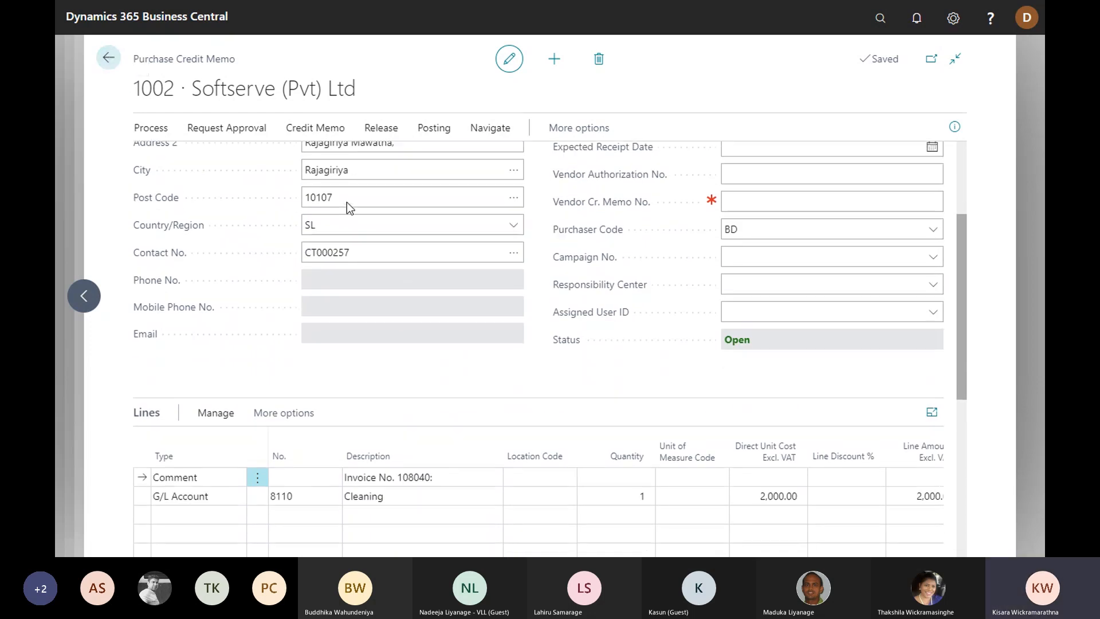
{"action": "scroll", "coordinate": [345, 202], "scroll_direction": "up", "scroll_amount": 1}
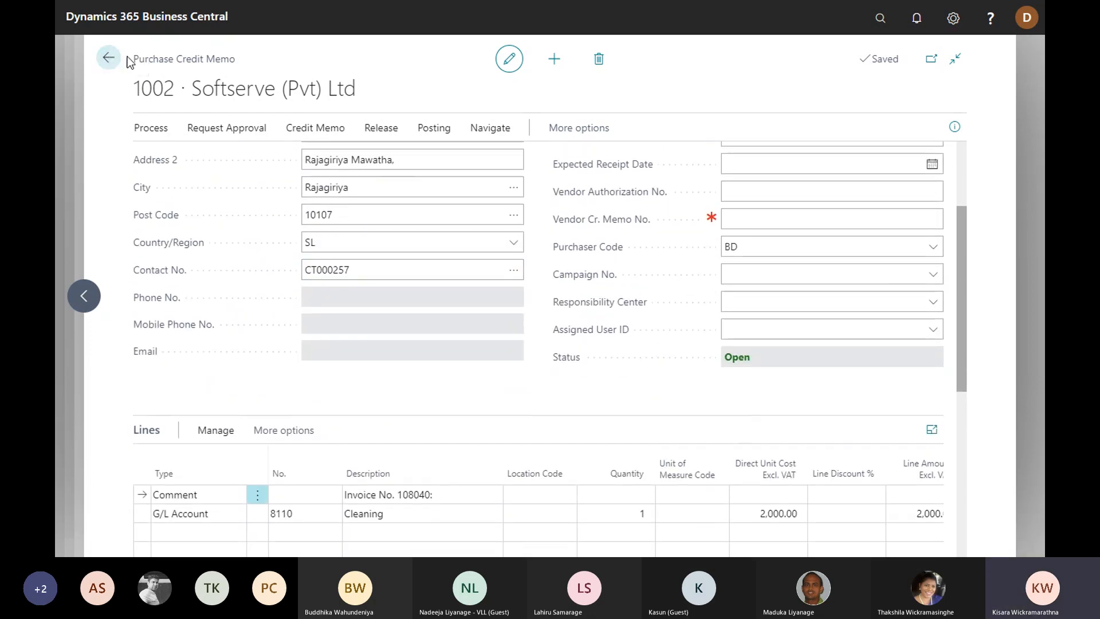
Step: Go back to the Role Center and explore all areas down to the Payables reports
{"action": "left_click", "coordinate": [109, 59]}
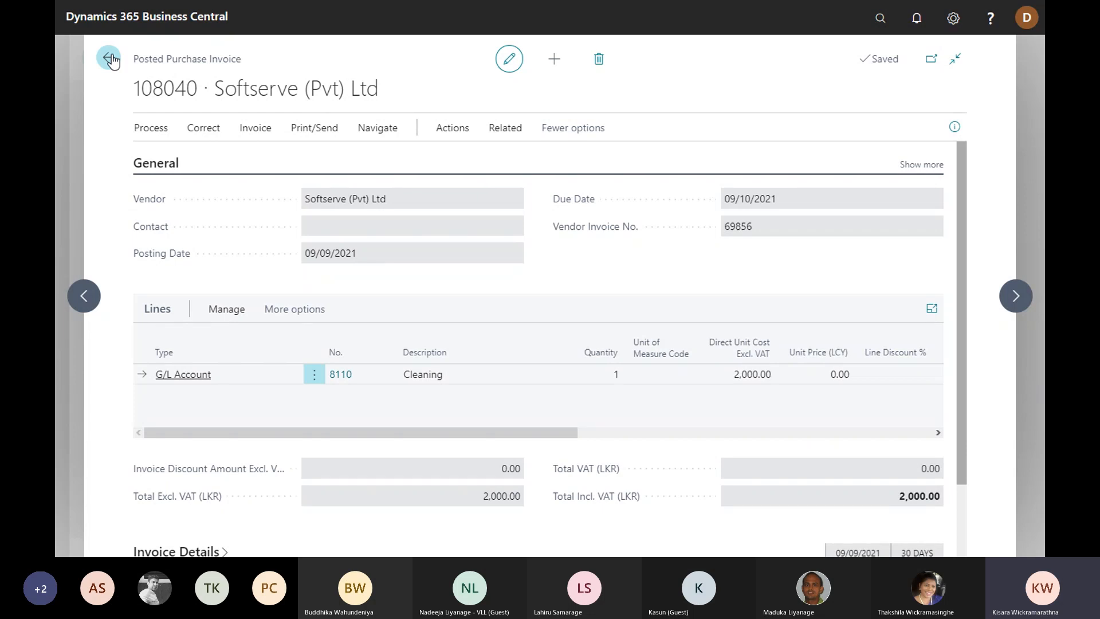
{"action": "left_click", "coordinate": [109, 58]}
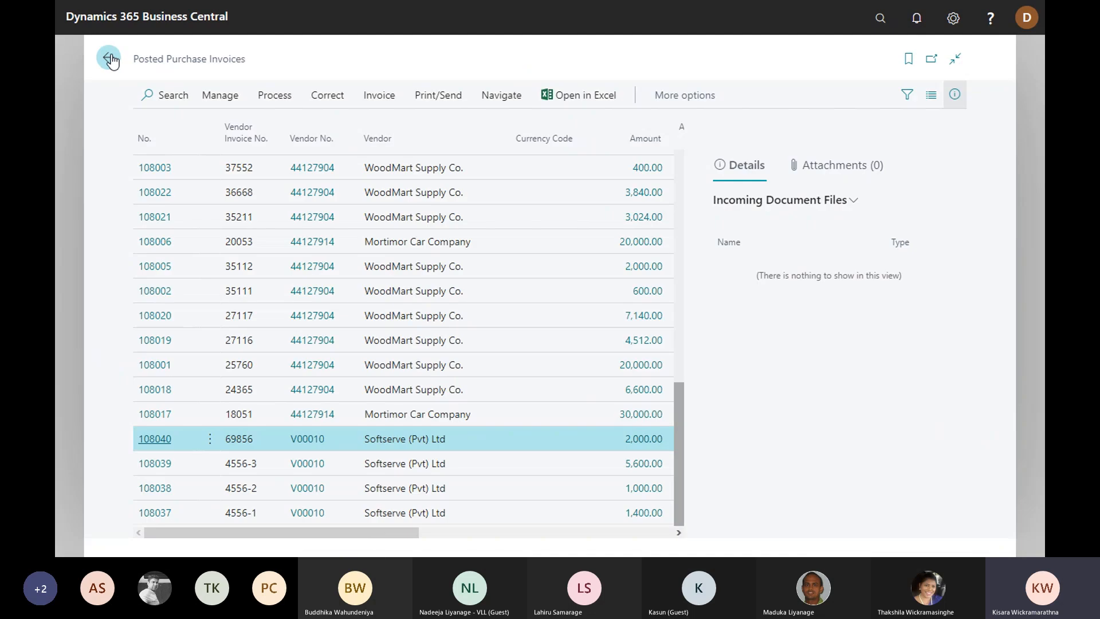
{"action": "left_click", "coordinate": [109, 58]}
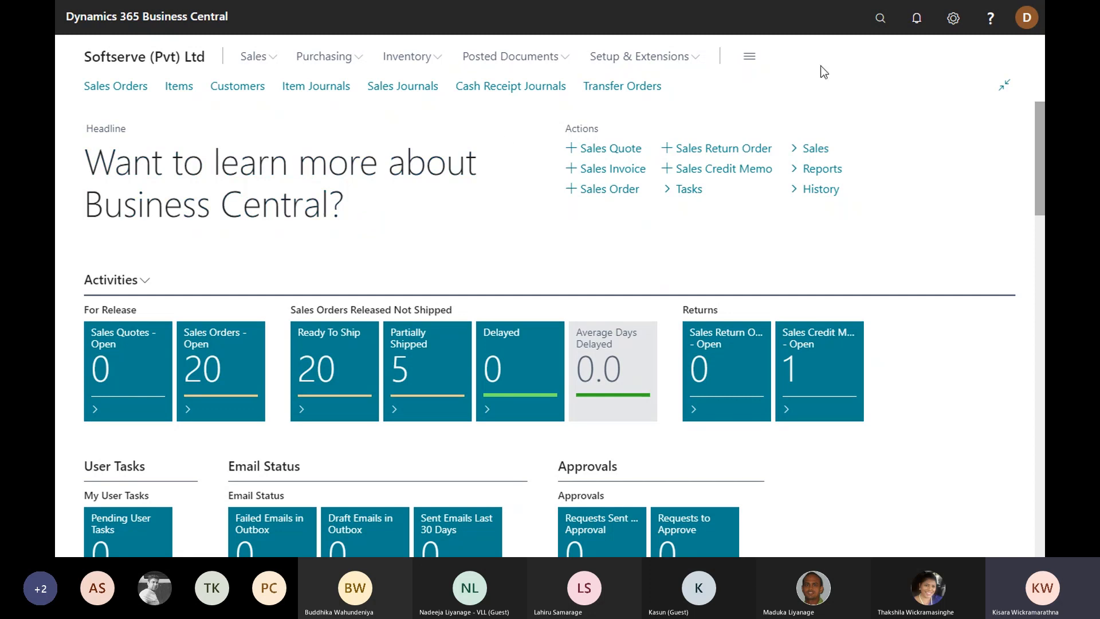
{"action": "left_click", "coordinate": [755, 58]}
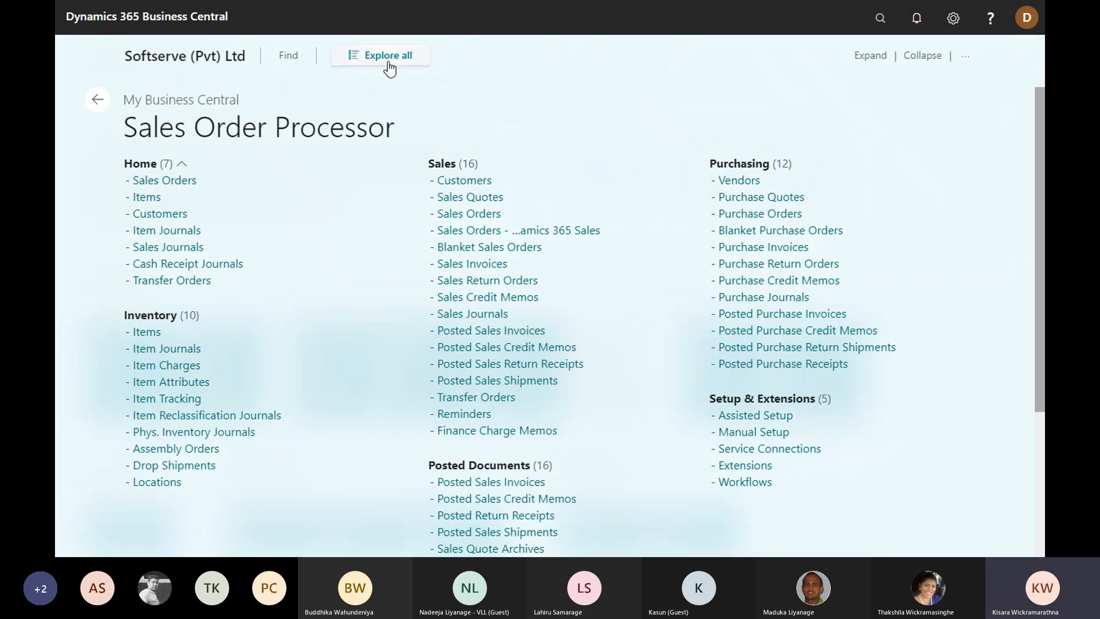
{"action": "left_click", "coordinate": [367, 55]}
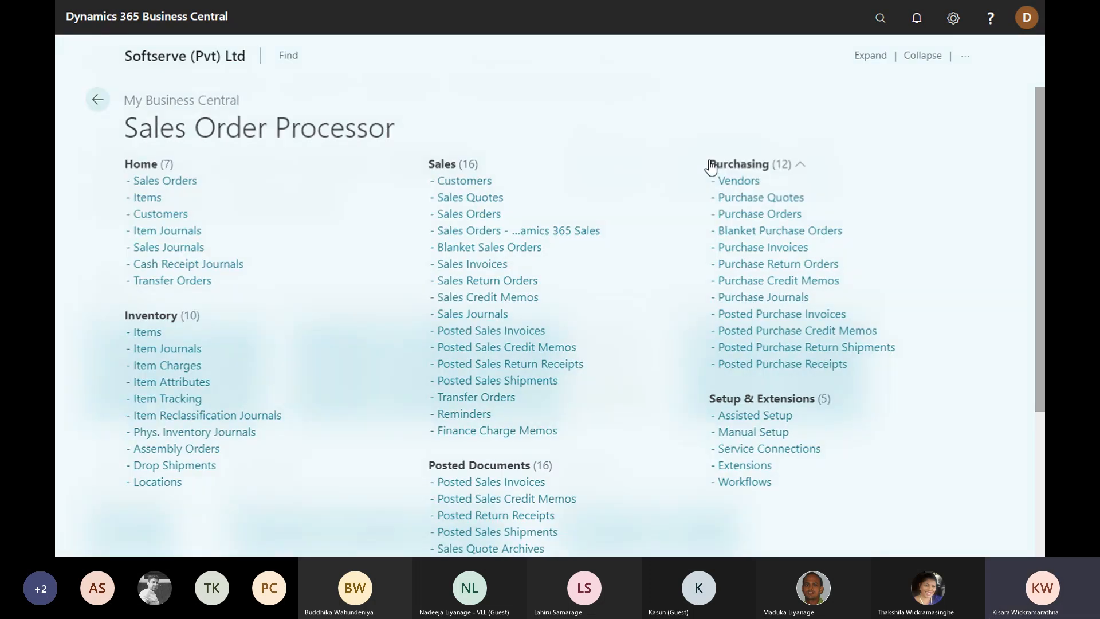
{"action": "scroll", "coordinate": [830, 197], "scroll_direction": "down", "scroll_amount": 2}
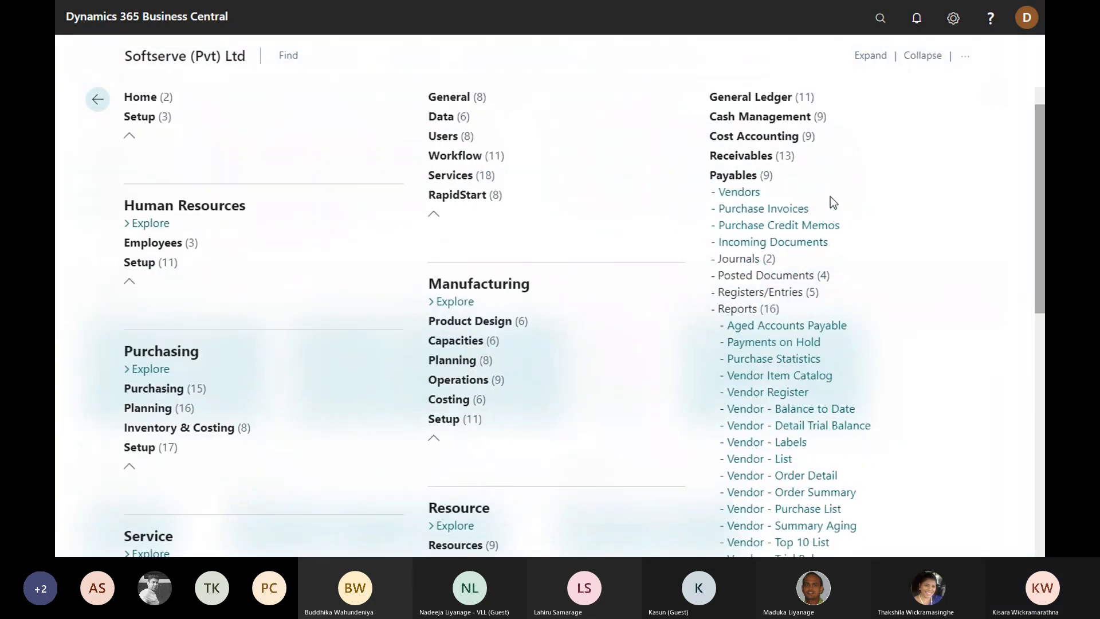
{"action": "scroll", "coordinate": [830, 197], "scroll_direction": "down", "scroll_amount": 2}
{"action": "scroll", "coordinate": [830, 196], "scroll_direction": "up", "scroll_amount": 1}
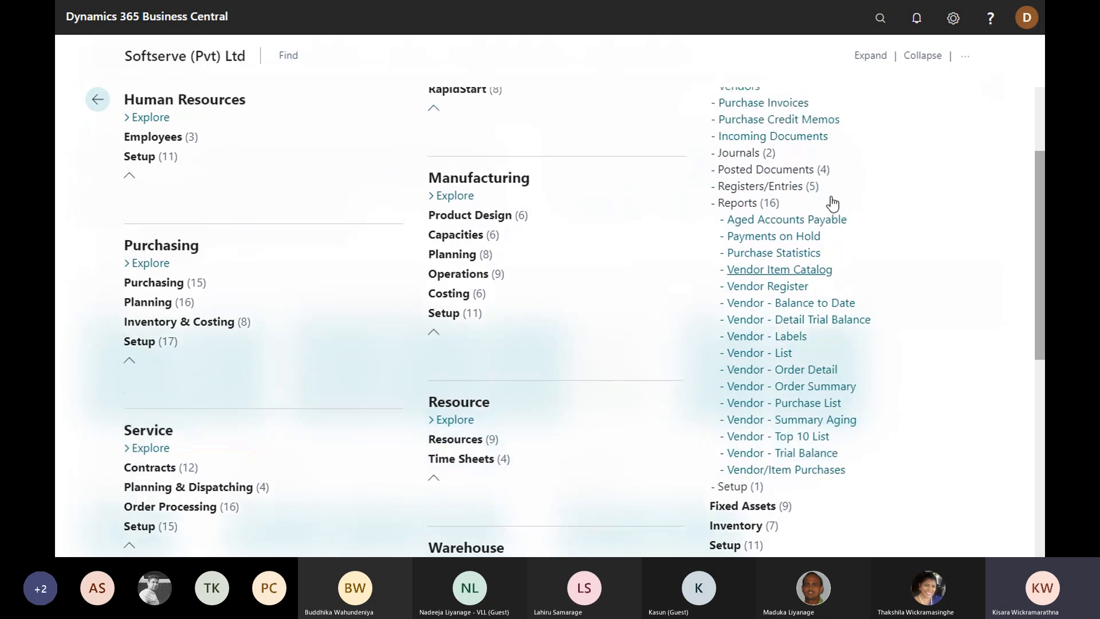
{"action": "scroll", "coordinate": [831, 196], "scroll_direction": "down", "scroll_amount": 1}
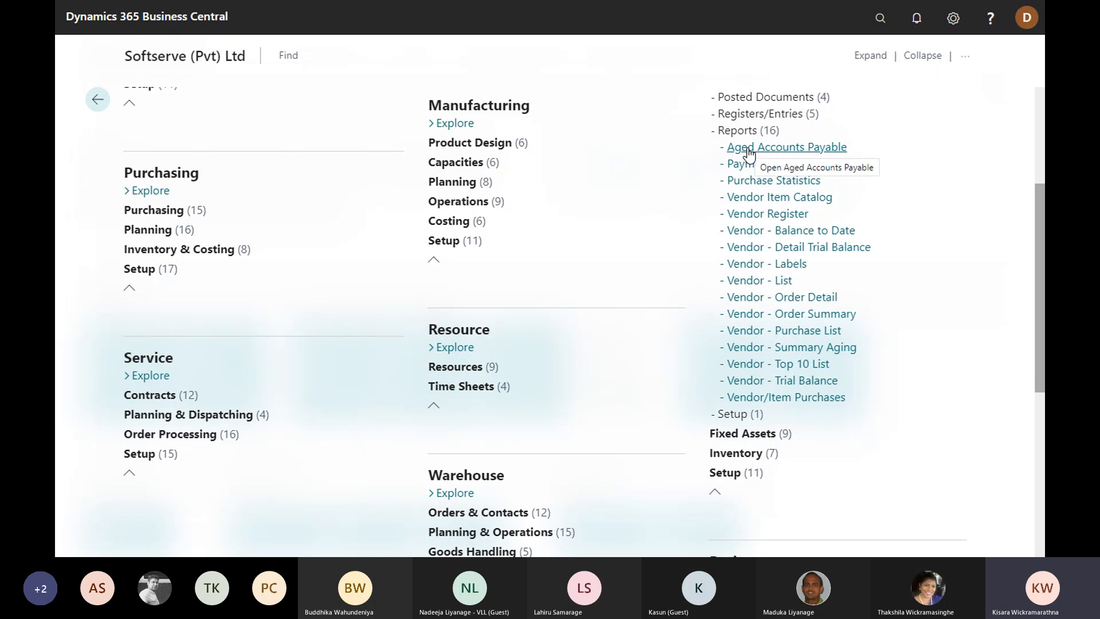
Step: Preview Aged Accounts Payable aged by Posting Date, with Number of Days headings and amounts in LCY
{"action": "left_click", "coordinate": [783, 150]}
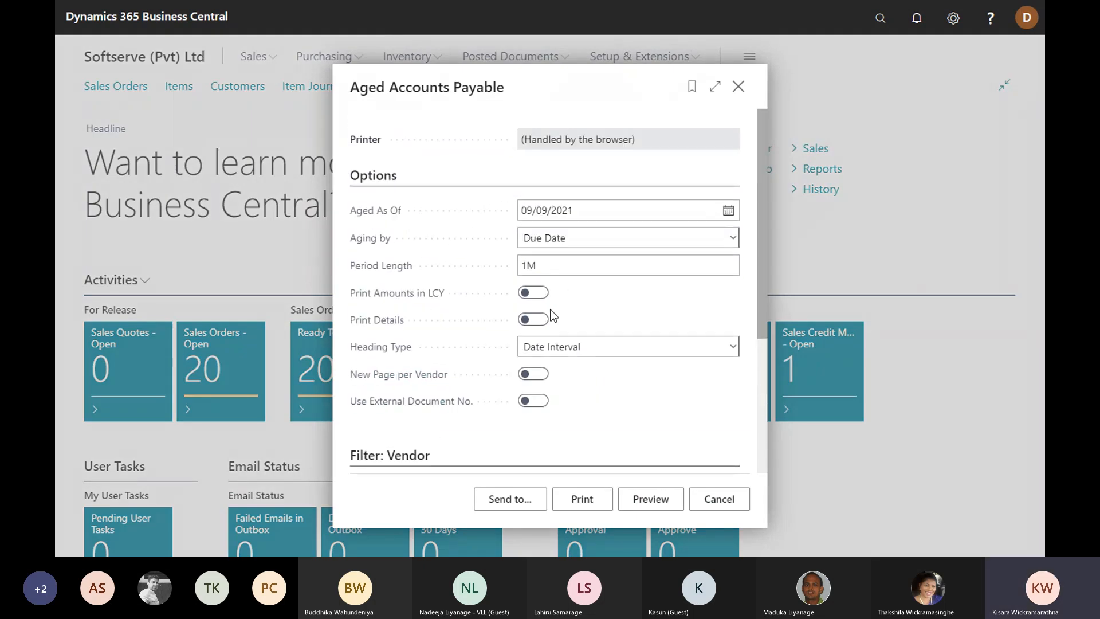
{"action": "left_click", "coordinate": [605, 238]}
{"action": "left_click", "coordinate": [607, 285]}
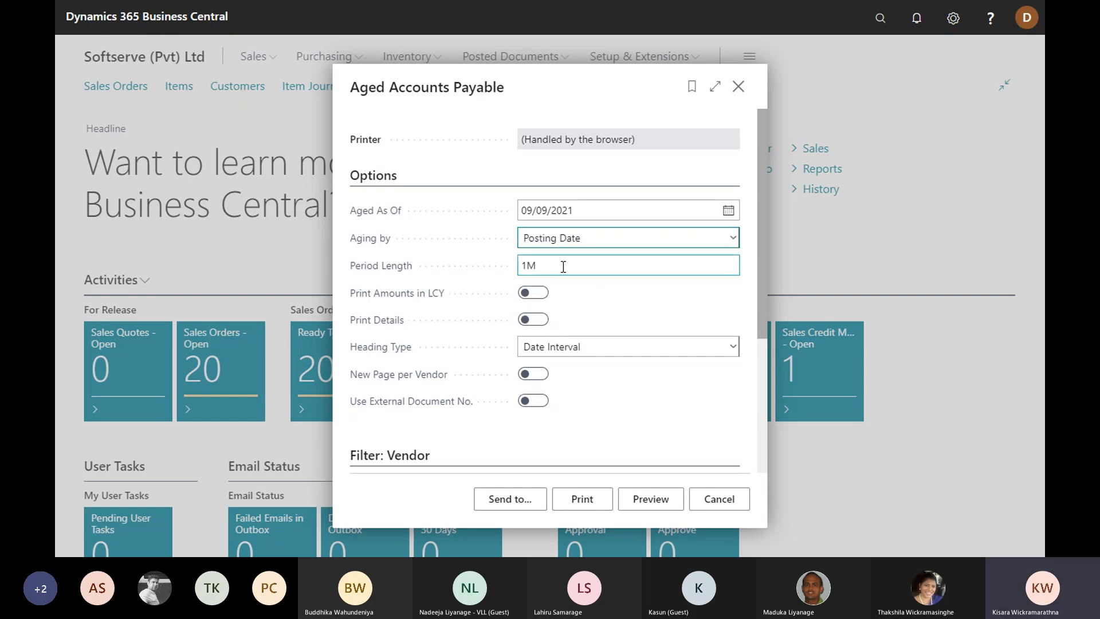
{"action": "left_click", "coordinate": [614, 346]}
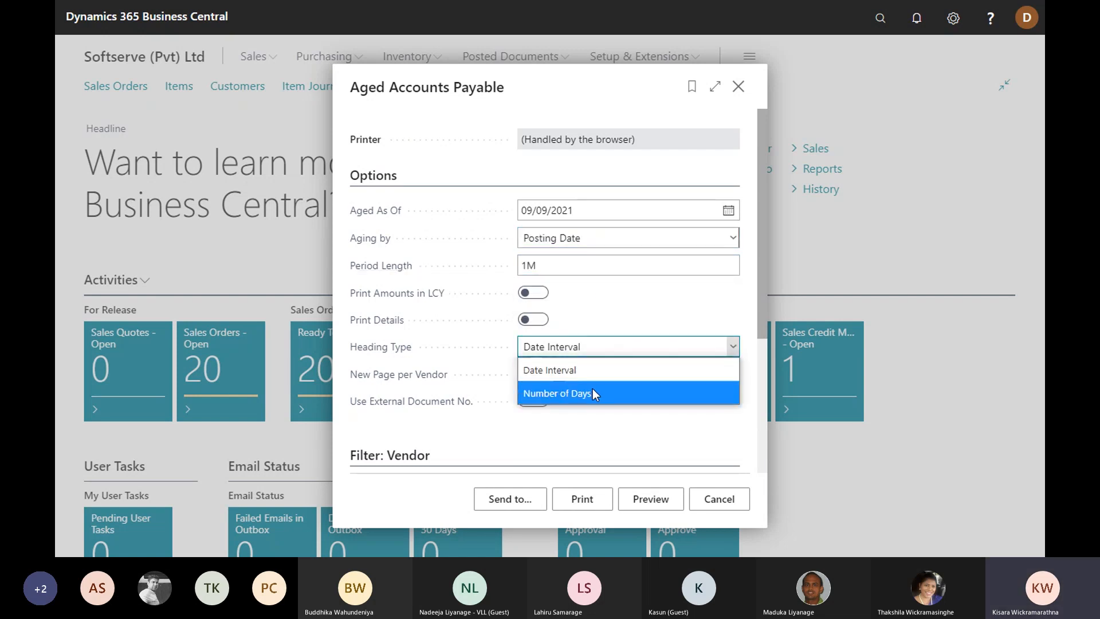
{"action": "left_click", "coordinate": [590, 392]}
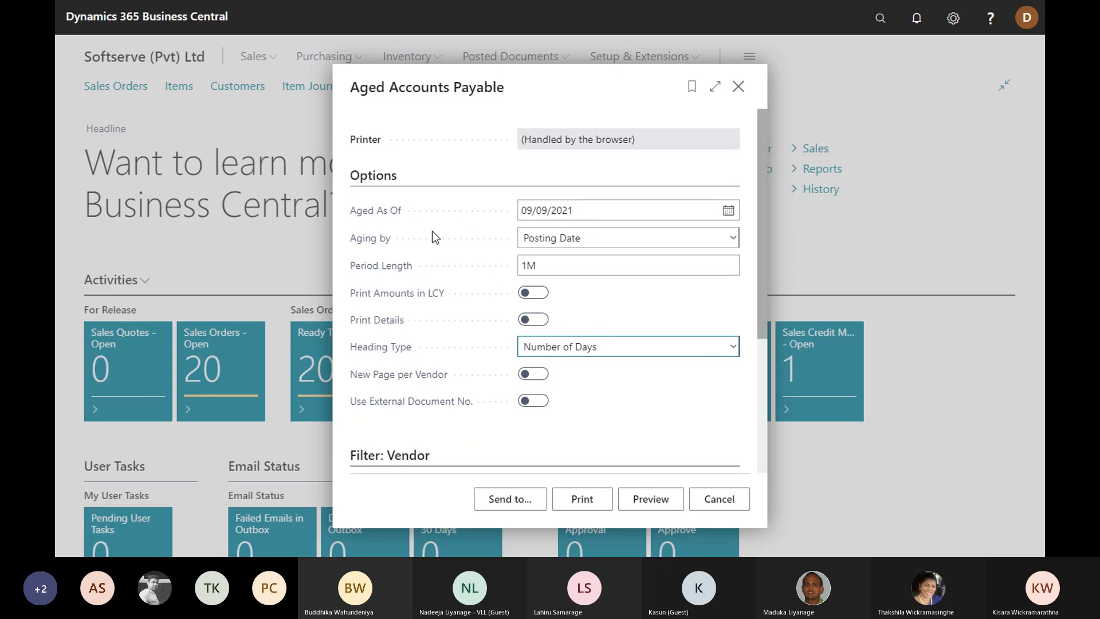
{"action": "left_click", "coordinate": [534, 264]}
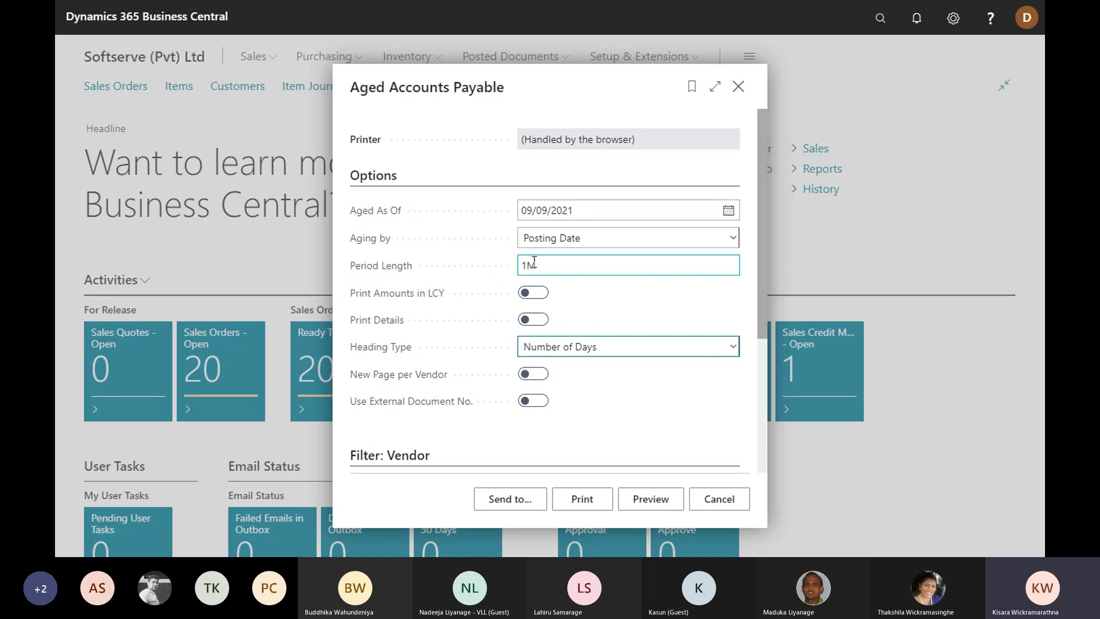
{"action": "left_click", "coordinate": [538, 292]}
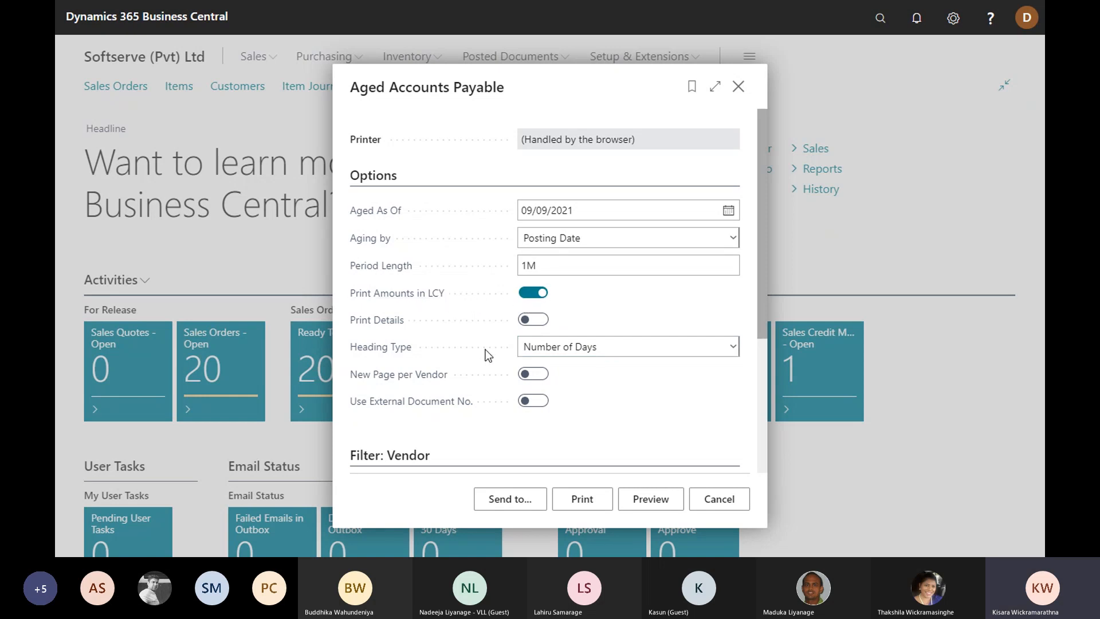
{"action": "scroll", "coordinate": [530, 385], "scroll_direction": "down", "scroll_amount": 3}
{"action": "scroll", "coordinate": [573, 441], "scroll_direction": "up", "scroll_amount": 1}
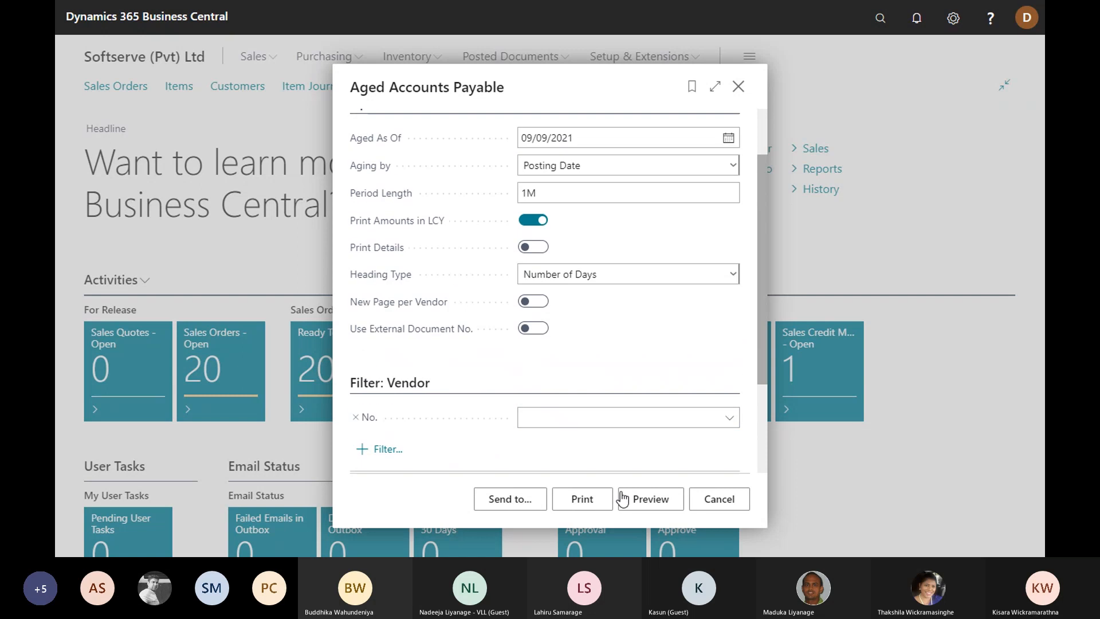
{"action": "left_click", "coordinate": [660, 494]}
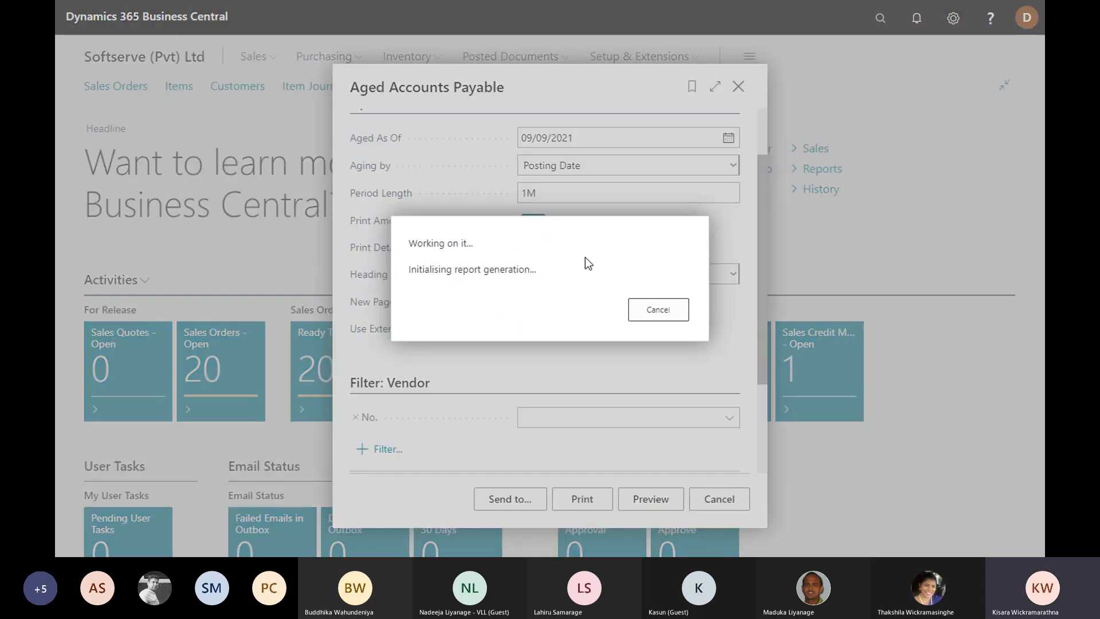
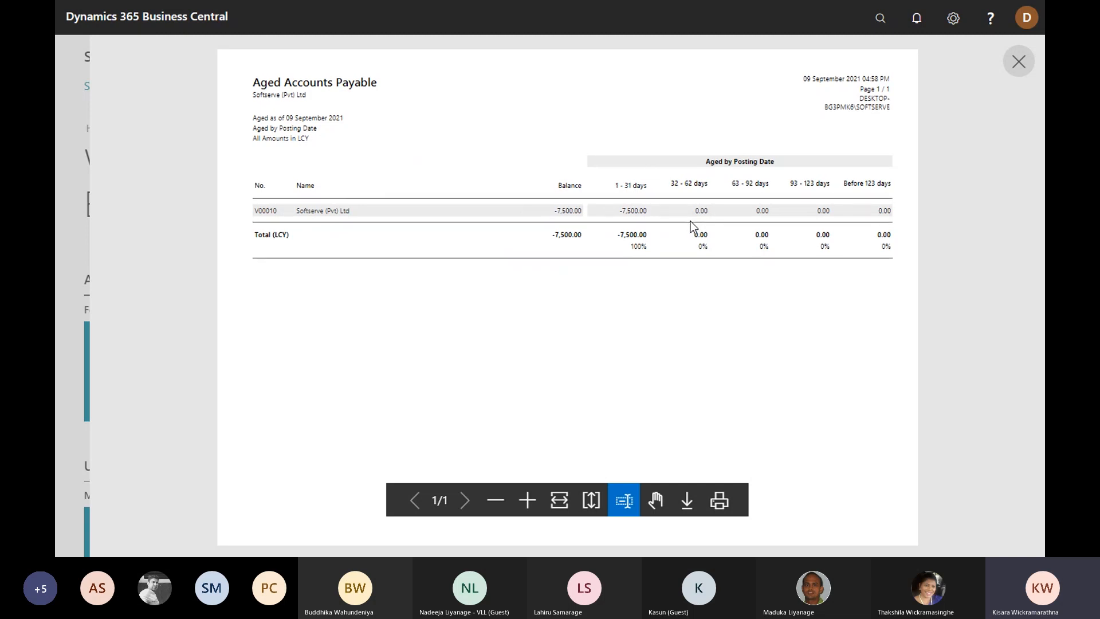
Step: Close the Aged Accounts Payable summary preview and turn on Print Details
{"action": "left_click", "coordinate": [1018, 63]}
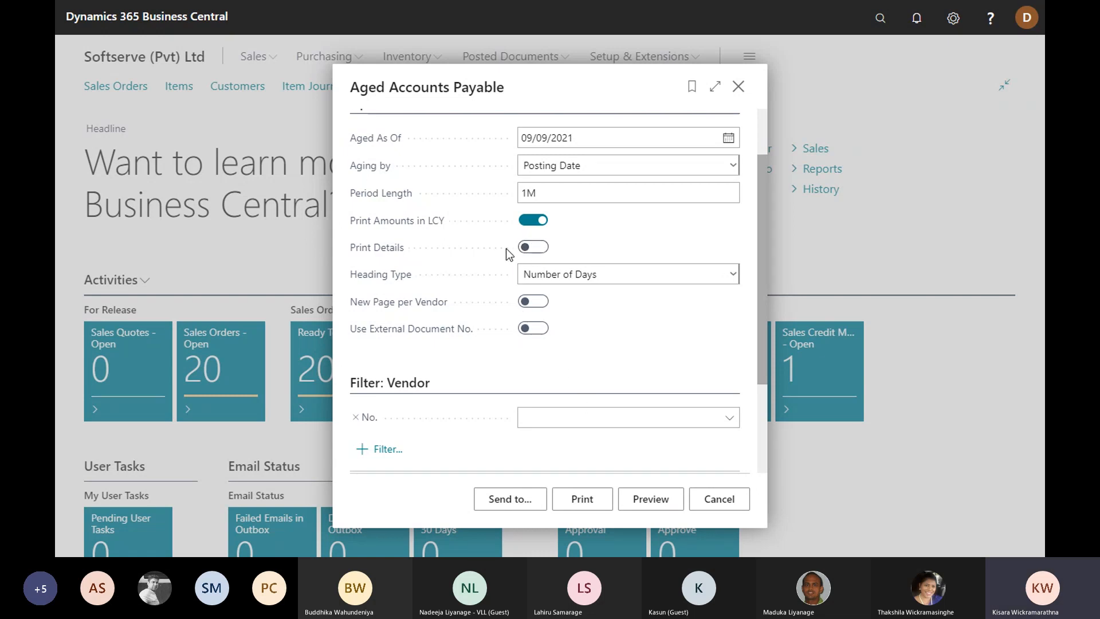
{"action": "left_click", "coordinate": [530, 247]}
Step: Preview the detailed report, check V00010's three invoices totalling -7,500.00, then close the viewer
{"action": "left_click", "coordinate": [654, 508]}
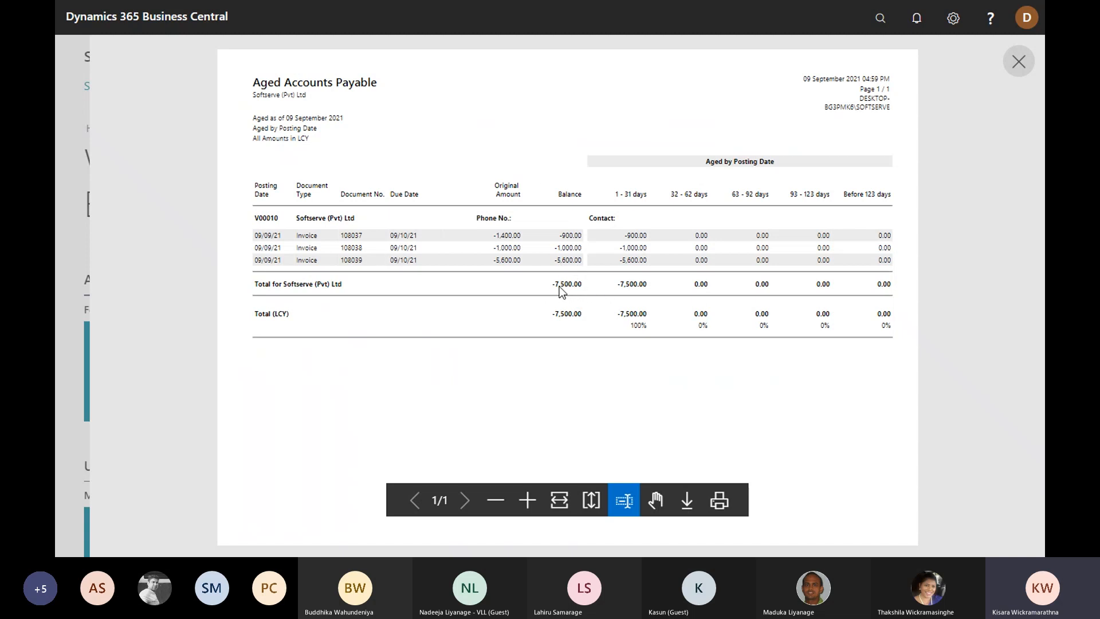
{"action": "left_click_drag", "start_coordinate": [555, 285], "coordinate": [579, 288]}
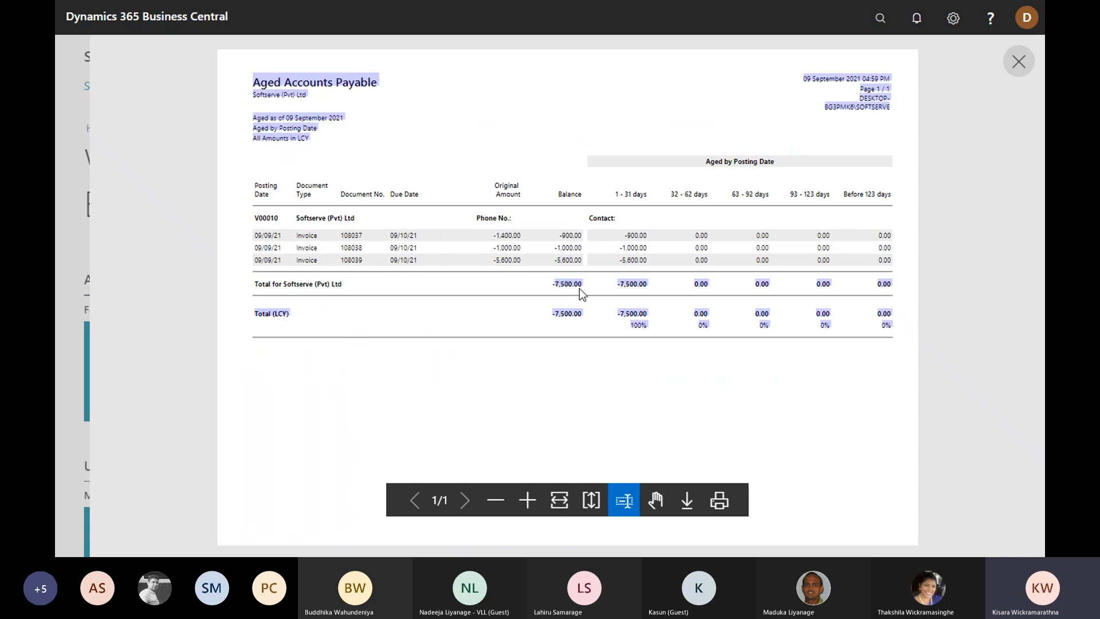
{"action": "left_click", "coordinate": [574, 286]}
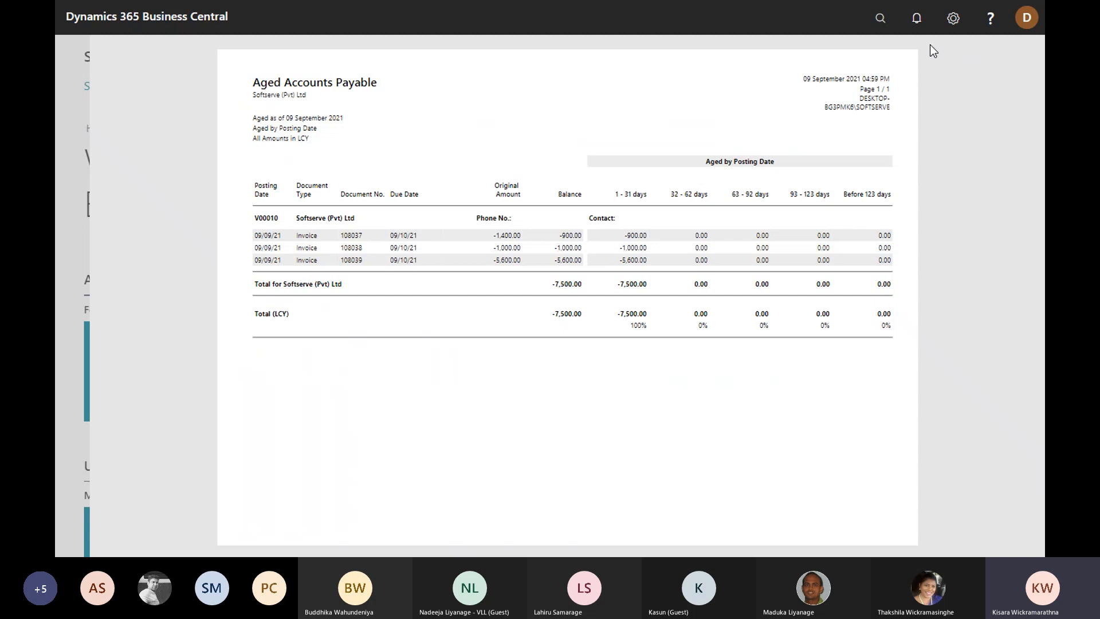
{"action": "left_click", "coordinate": [1021, 53]}
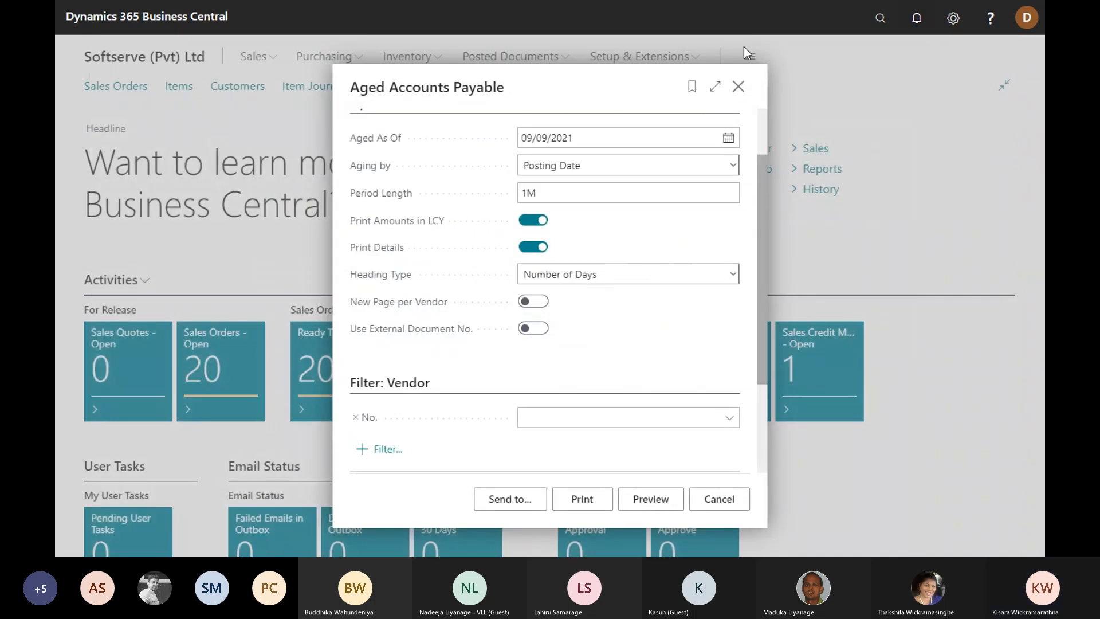
Step: Close the Aged Accounts Payable options and browse all reports to reach Vendor/Item Purchases
{"action": "left_click", "coordinate": [738, 86]}
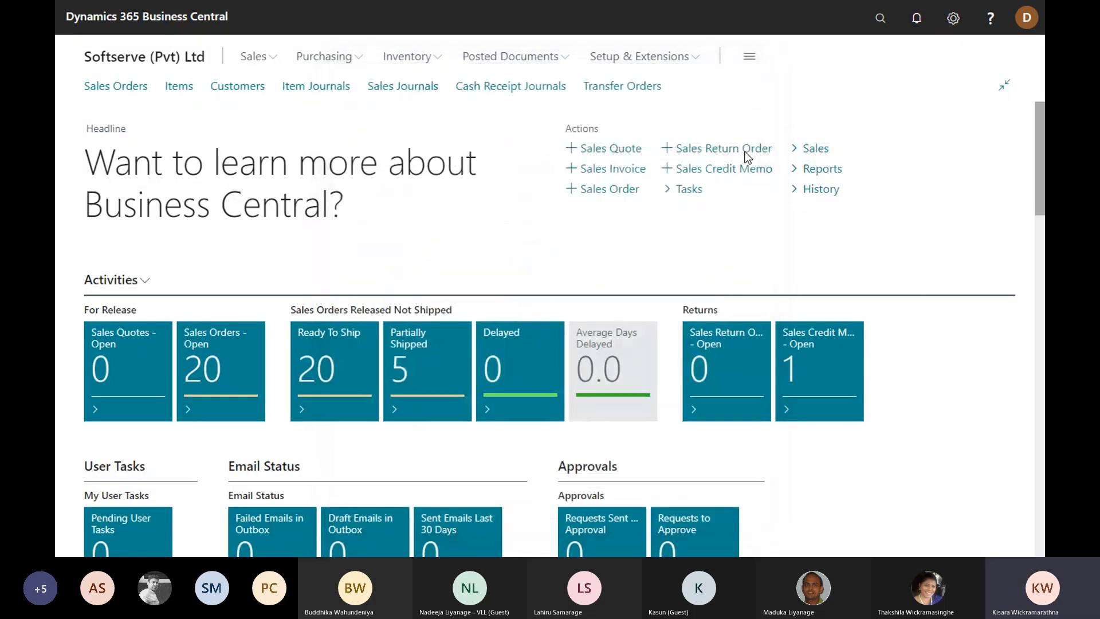
{"action": "left_click", "coordinate": [749, 58]}
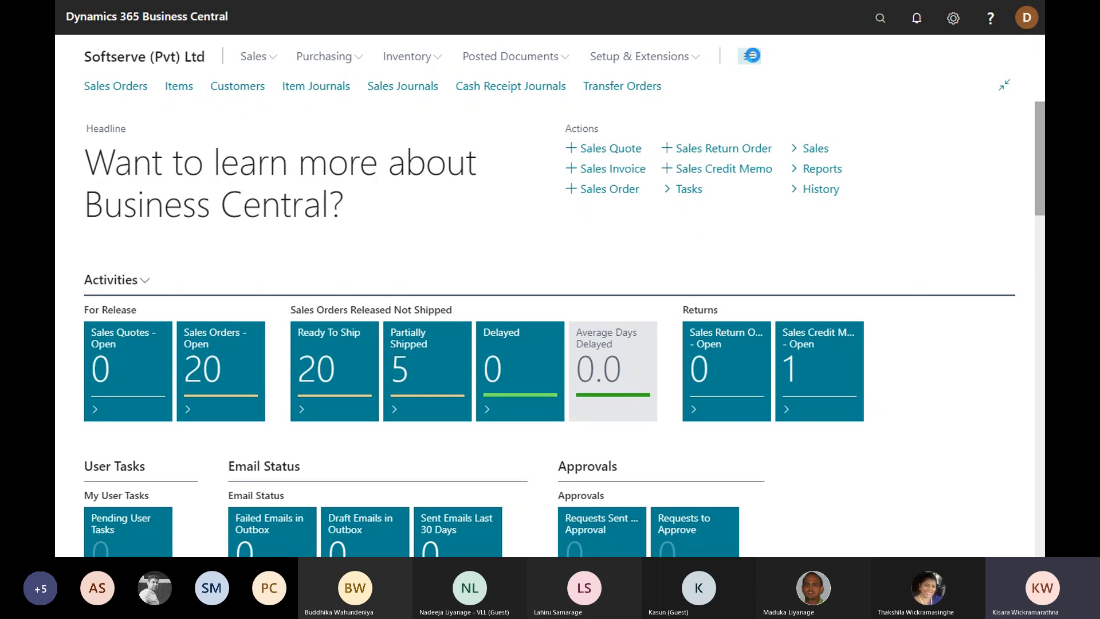
{"action": "left_click", "coordinate": [746, 57]}
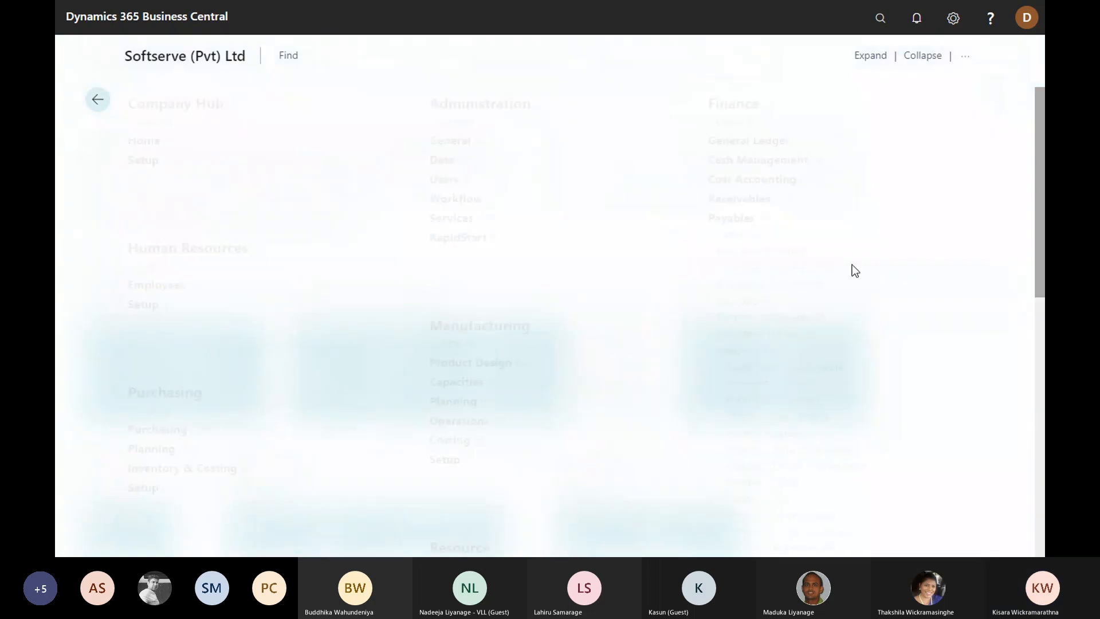
{"action": "scroll", "coordinate": [881, 444], "scroll_direction": "down", "scroll_amount": 2}
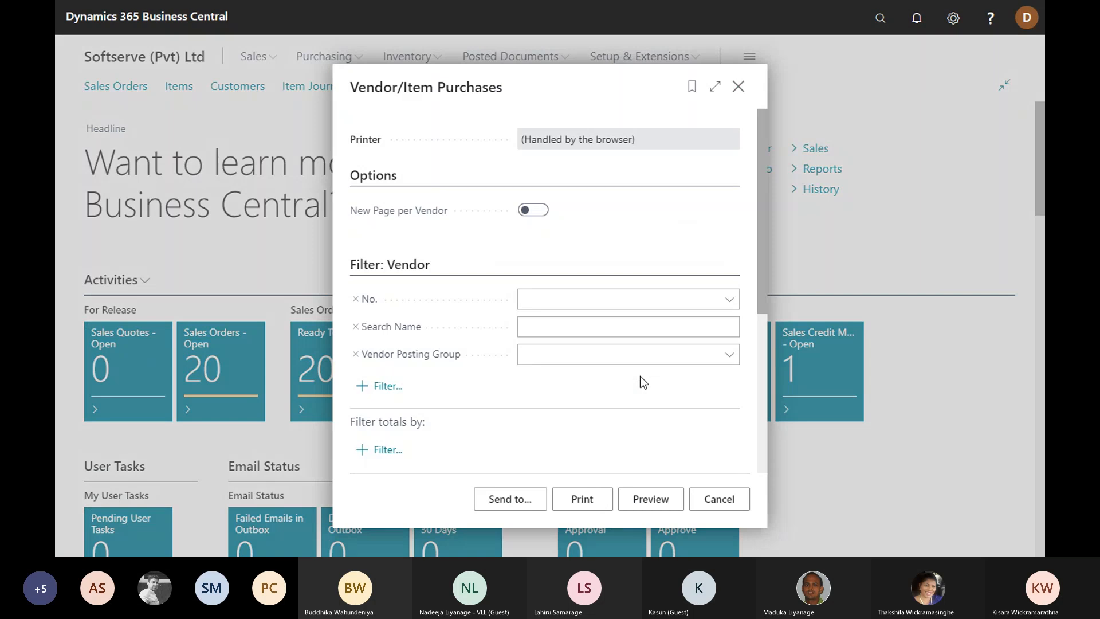
Step: Preview Vendor/Item Purchases enlarged and review its item lines starting at Side Panel
{"action": "left_click", "coordinate": [655, 498]}
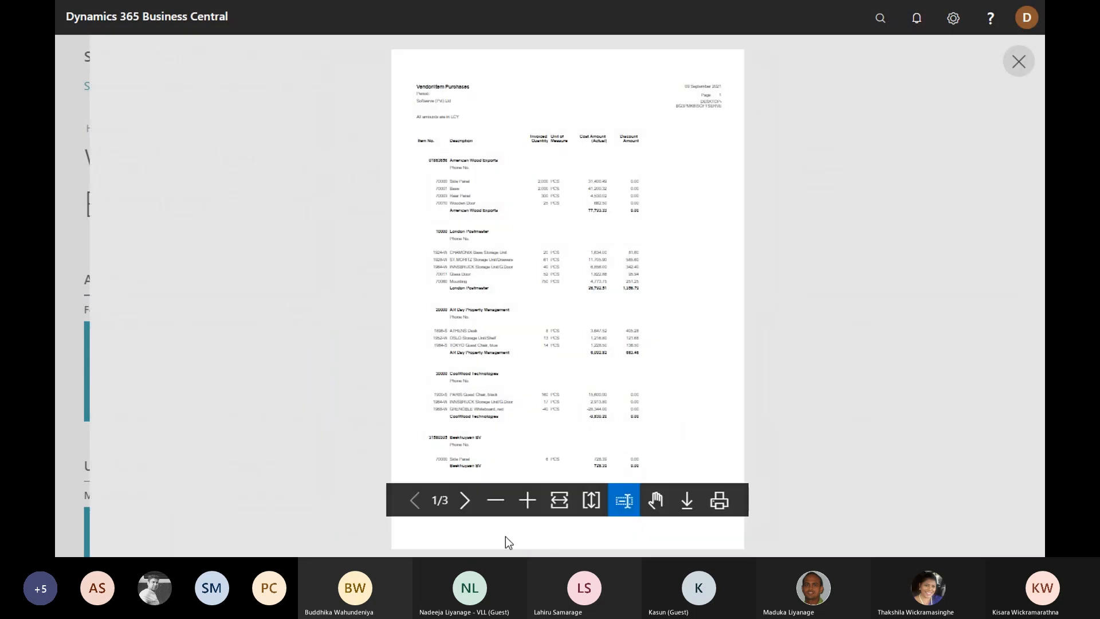
{"action": "left_click", "coordinate": [527, 500]}
{"action": "left_click", "coordinate": [527, 500]}
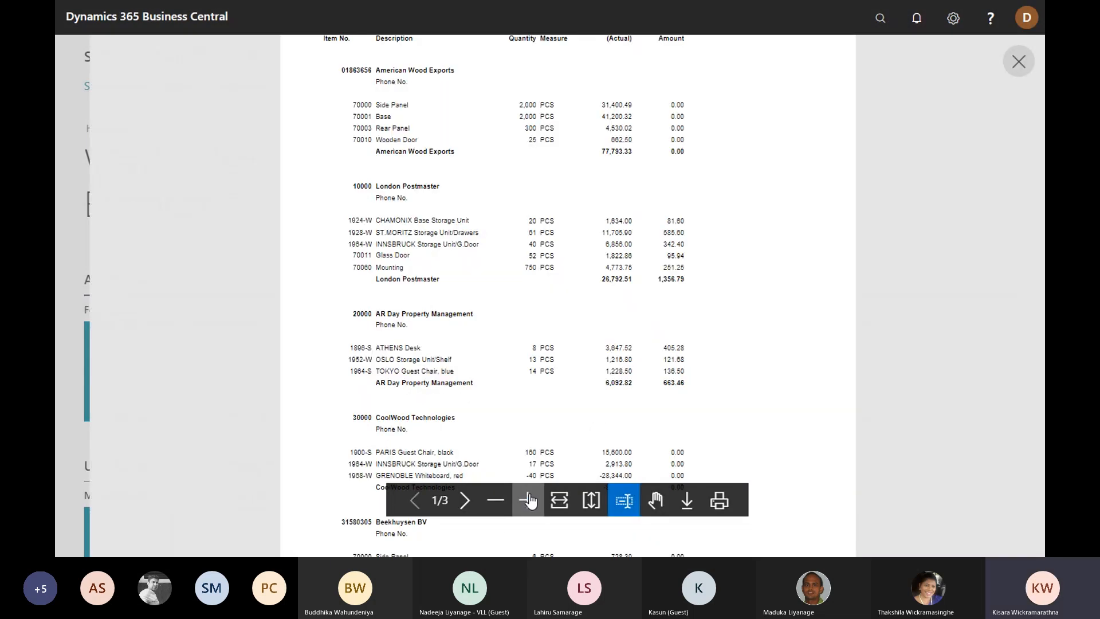
{"action": "scroll", "coordinate": [528, 319], "scroll_direction": "up", "scroll_amount": 6}
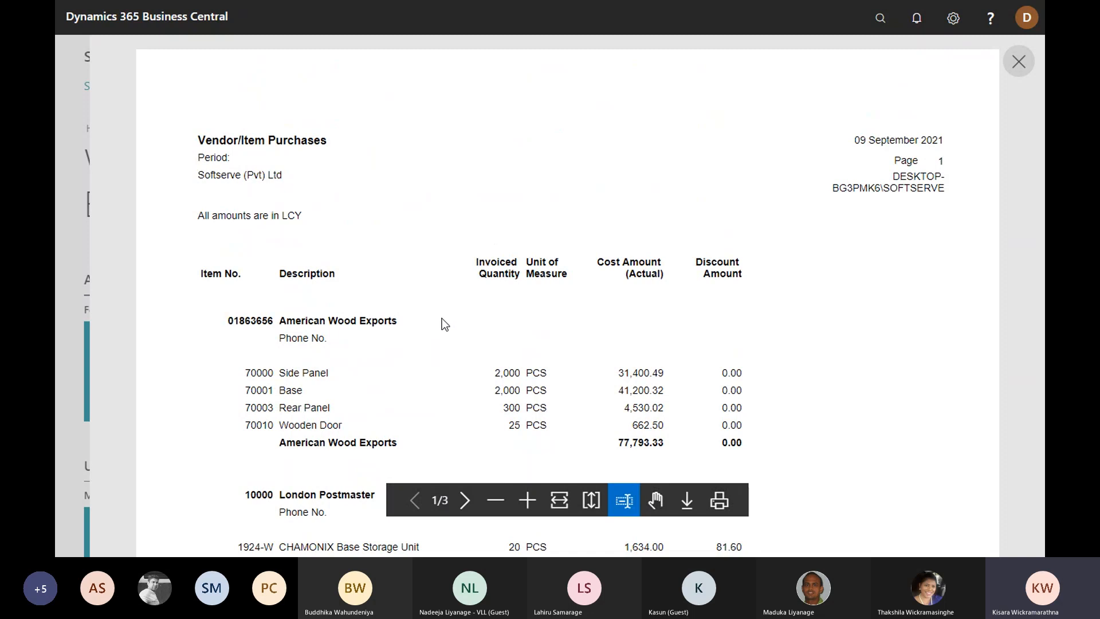
{"action": "scroll", "coordinate": [442, 318], "scroll_direction": "down", "scroll_amount": 3}
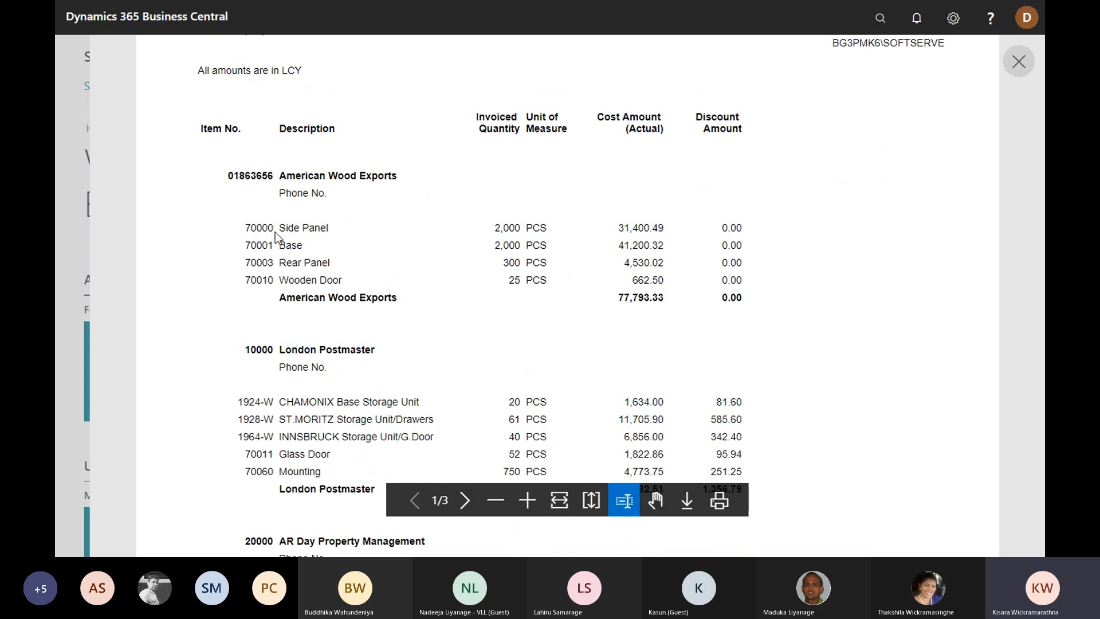
{"action": "left_click_drag", "start_coordinate": [281, 228], "coordinate": [336, 285]}
{"action": "left_click", "coordinate": [310, 238]}
{"action": "left_click_drag", "start_coordinate": [282, 228], "coordinate": [334, 293]}
{"action": "left_click", "coordinate": [334, 293]}
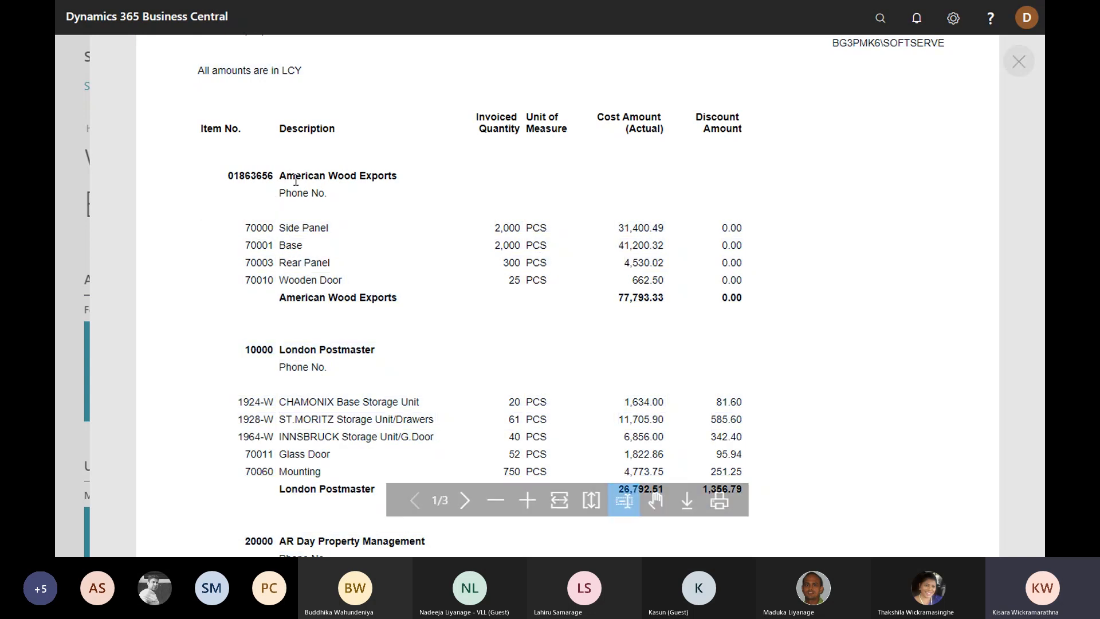
Step: Review American Wood Exports' Side Panel through Rear Panel rows, then close the preview and options
{"action": "left_click_drag", "start_coordinate": [279, 175], "coordinate": [358, 181]}
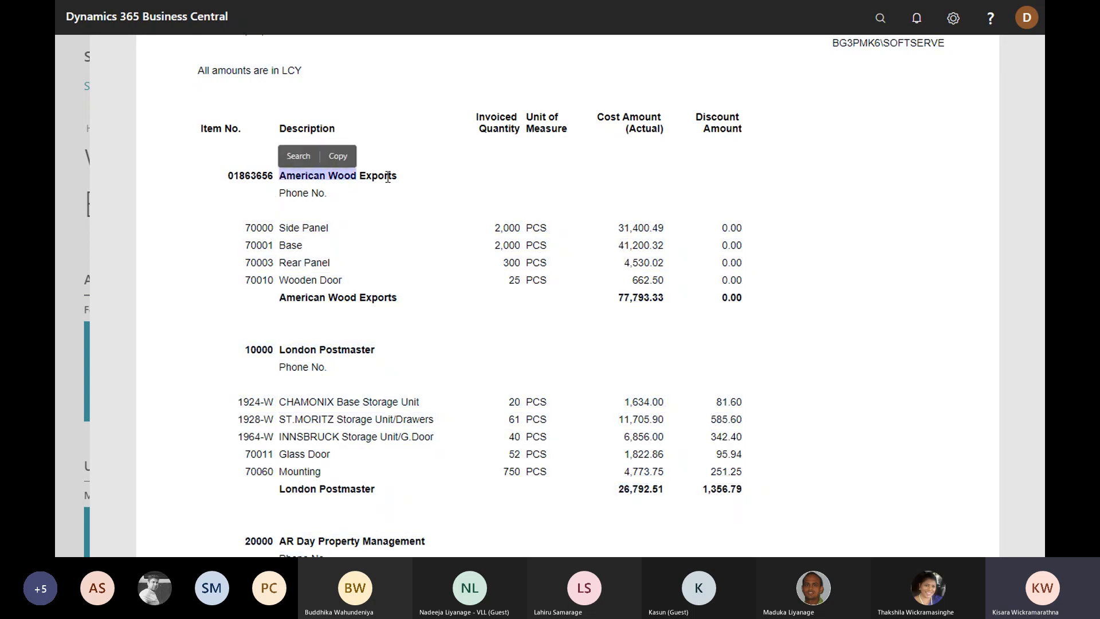
{"action": "left_click", "coordinate": [340, 246]}
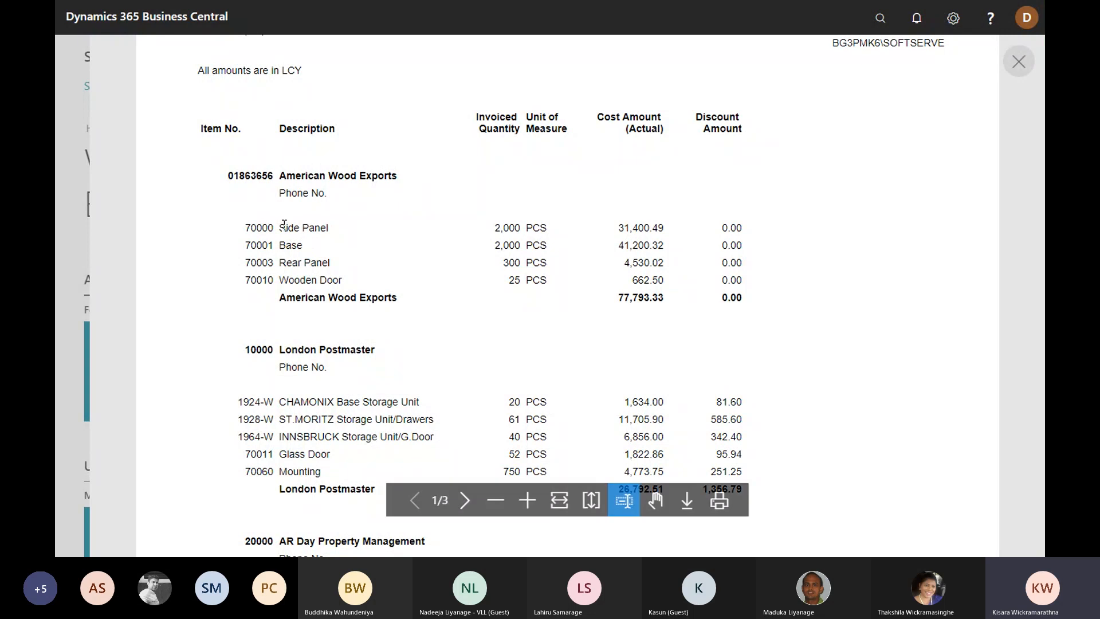
{"action": "left_click_drag", "start_coordinate": [280, 227], "coordinate": [325, 256]}
{"action": "left_click", "coordinate": [339, 278]}
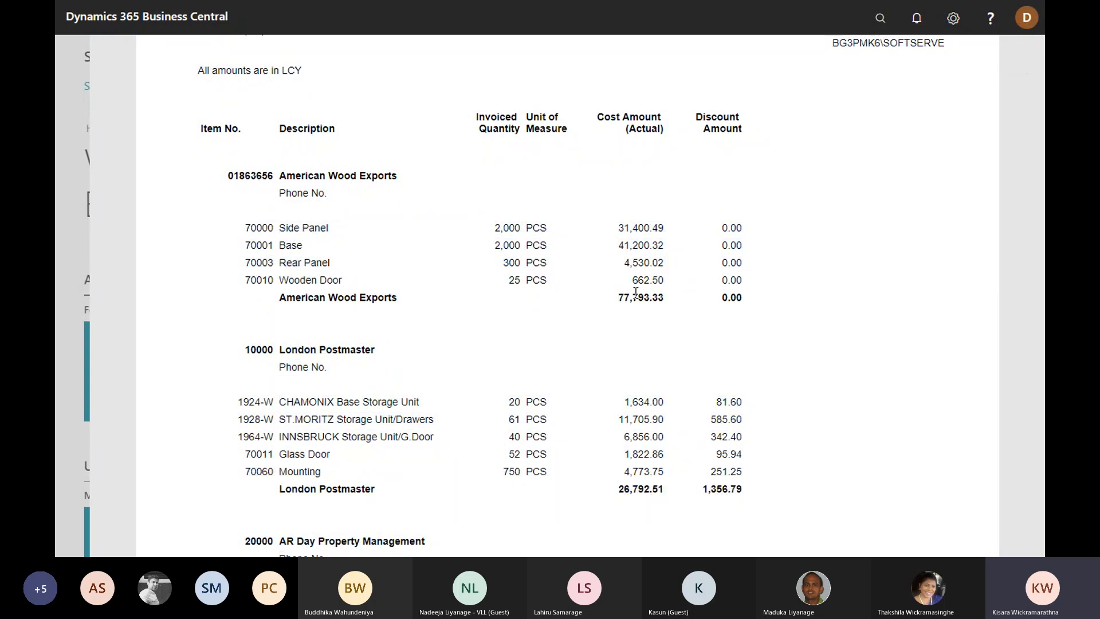
{"action": "scroll", "coordinate": [588, 304], "scroll_direction": "down", "scroll_amount": 4}
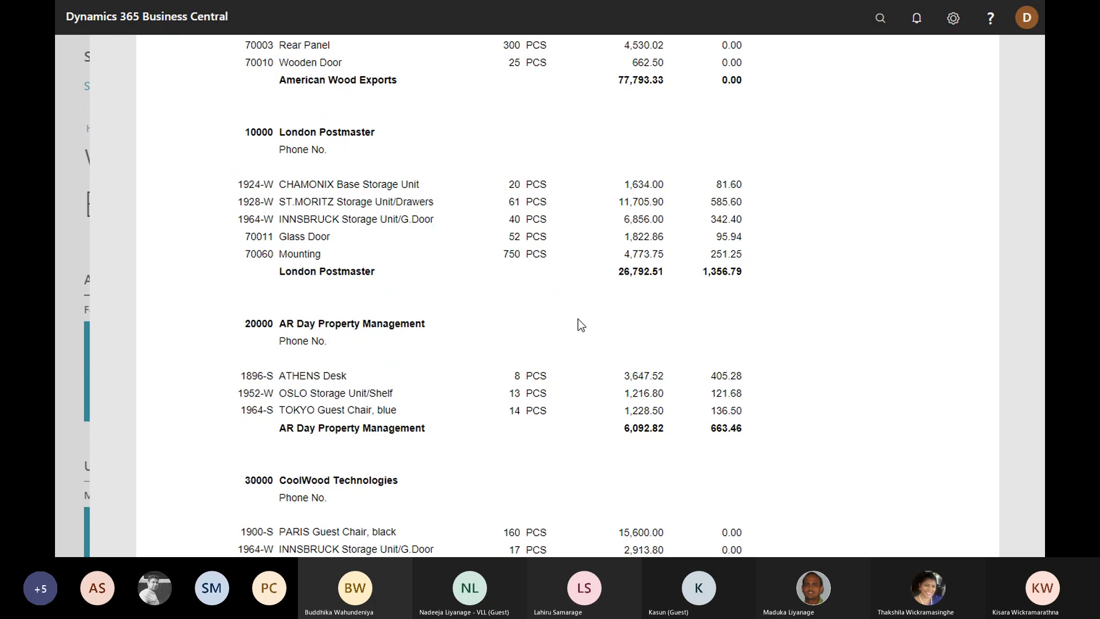
{"action": "scroll", "coordinate": [580, 322], "scroll_direction": "down", "scroll_amount": 4}
{"action": "scroll", "coordinate": [579, 315], "scroll_direction": "up", "scroll_amount": 9}
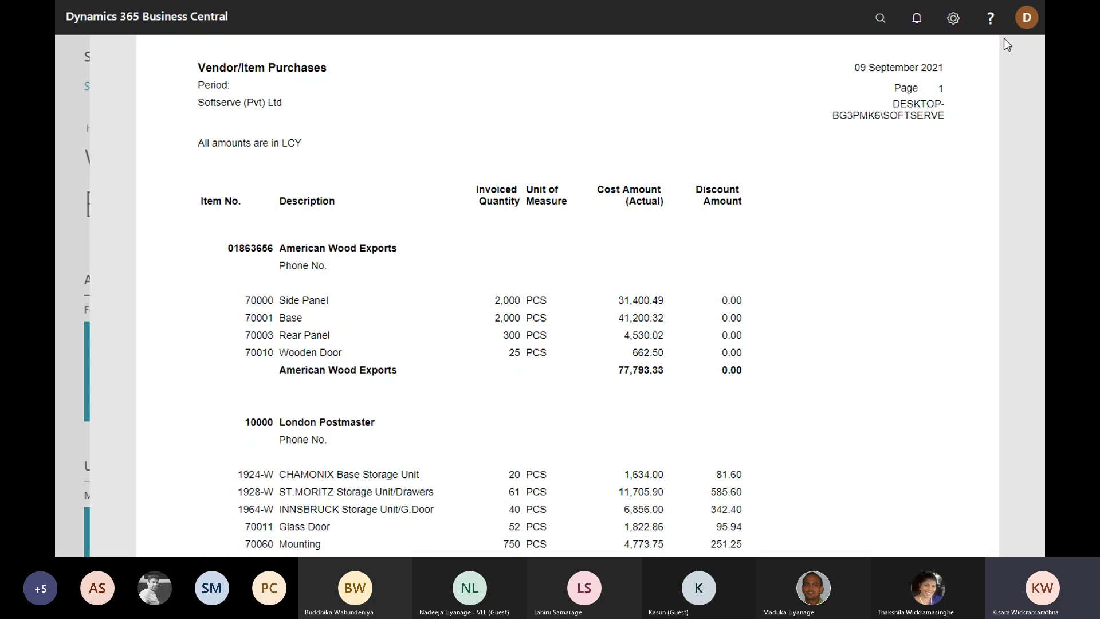
{"action": "scroll", "coordinate": [1011, 63], "scroll_direction": "up", "scroll_amount": 2}
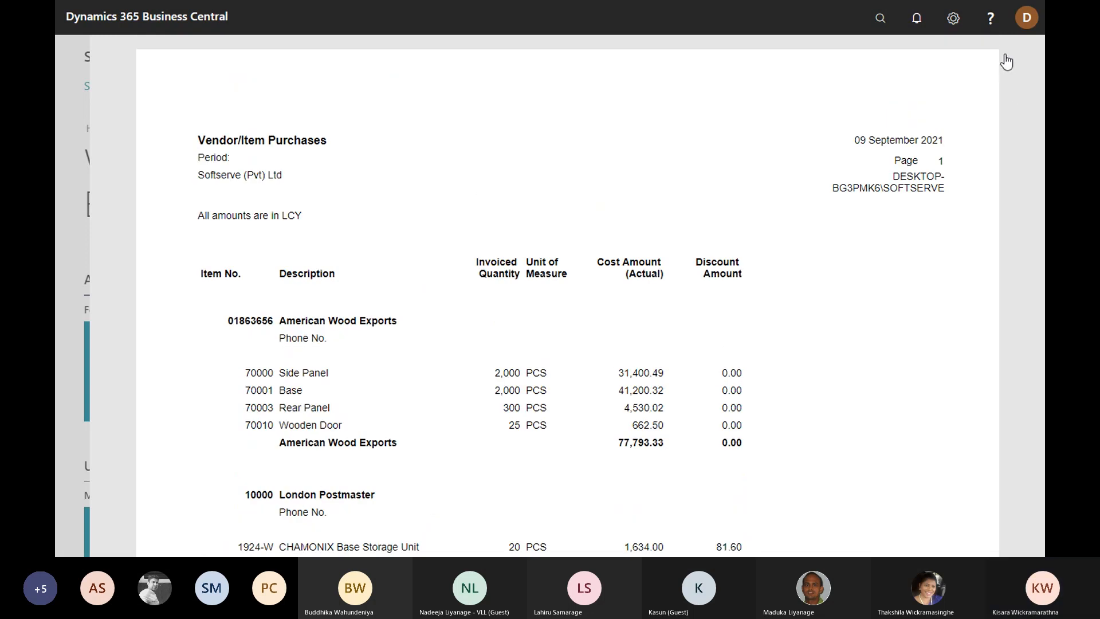
{"action": "left_click", "coordinate": [1011, 60]}
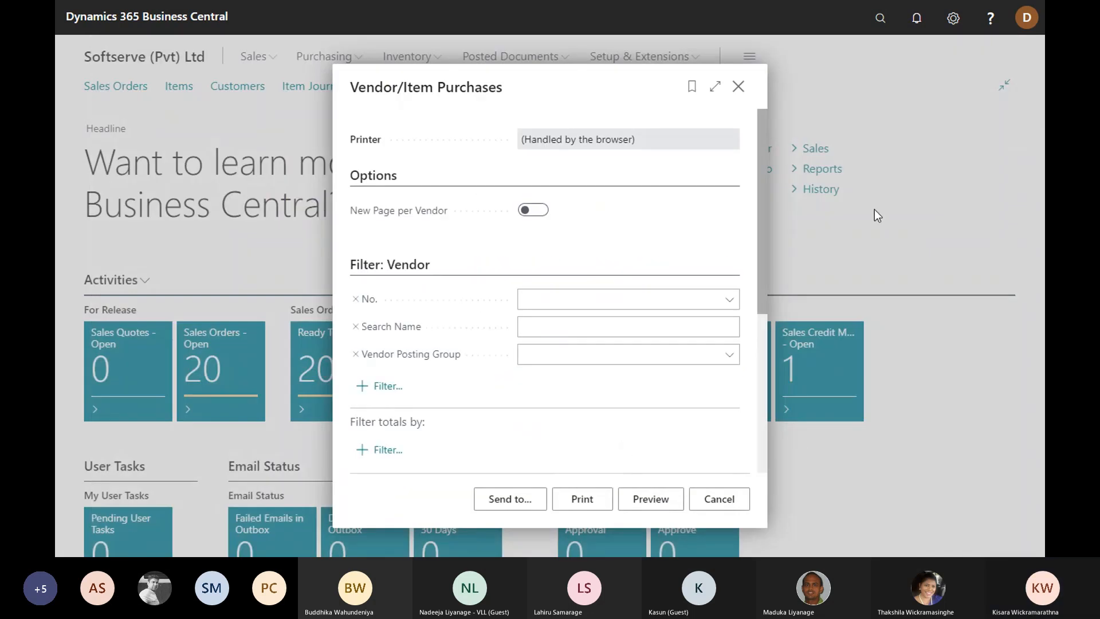
{"action": "left_click", "coordinate": [738, 87]}
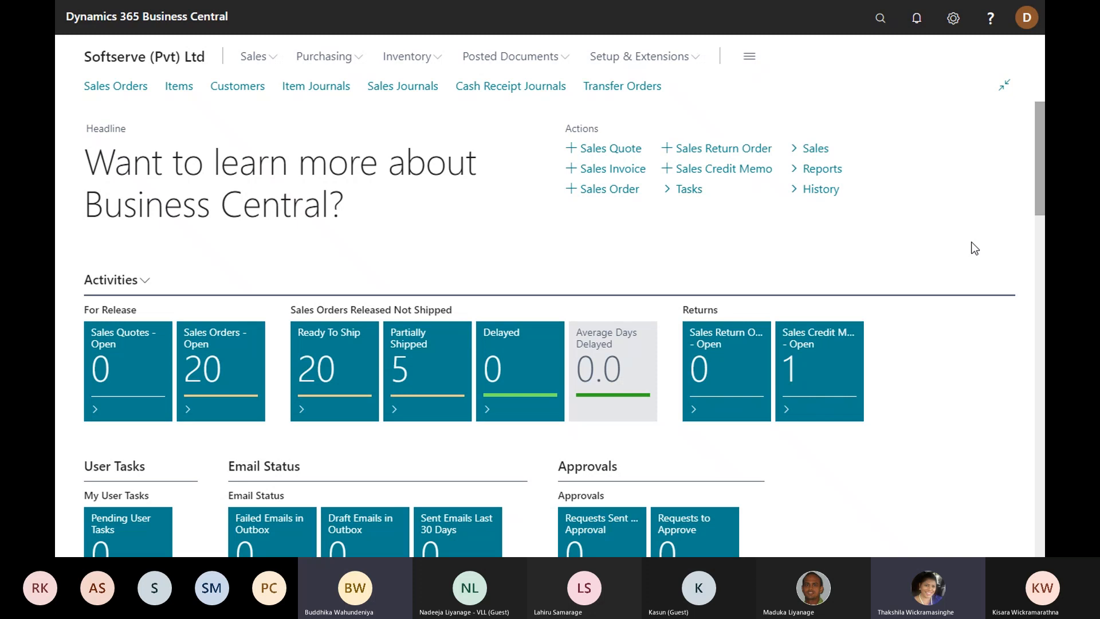
Step: Switch to Microsoft Teams and stop the current screen share
{"action": "key", "text": "alt+Tab"}
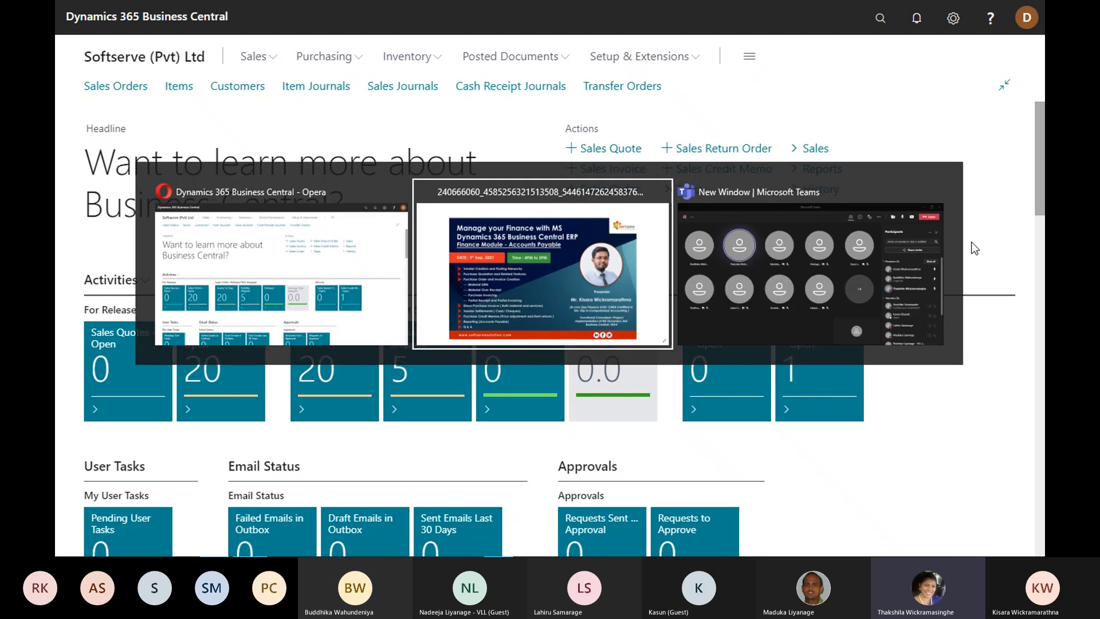
{"action": "key", "text": "alt+Tab"}
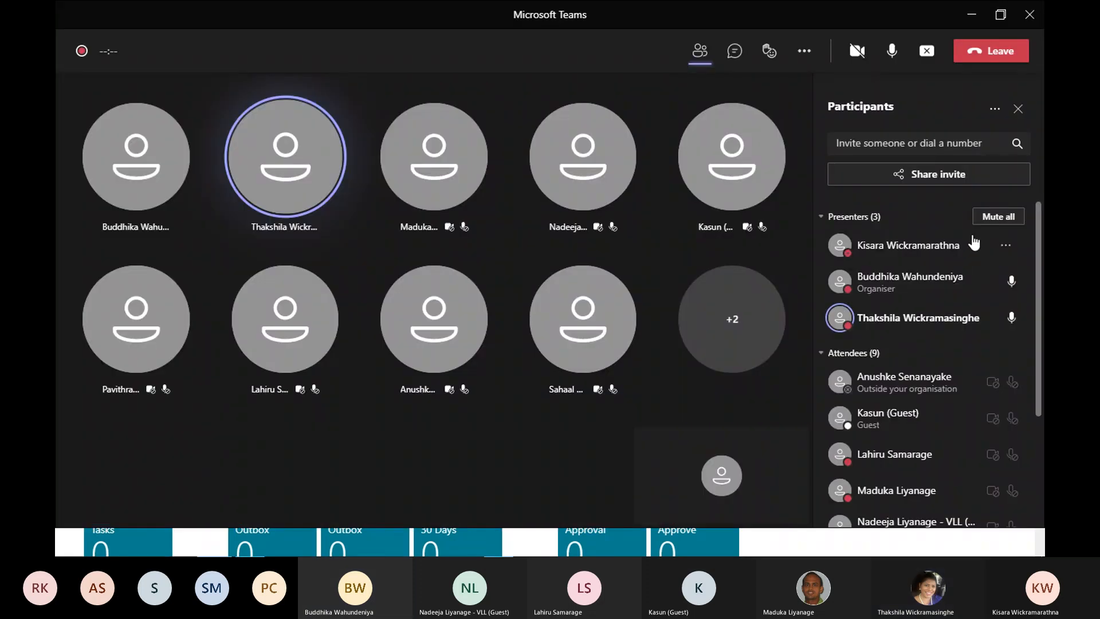
{"action": "left_click", "coordinate": [926, 51]}
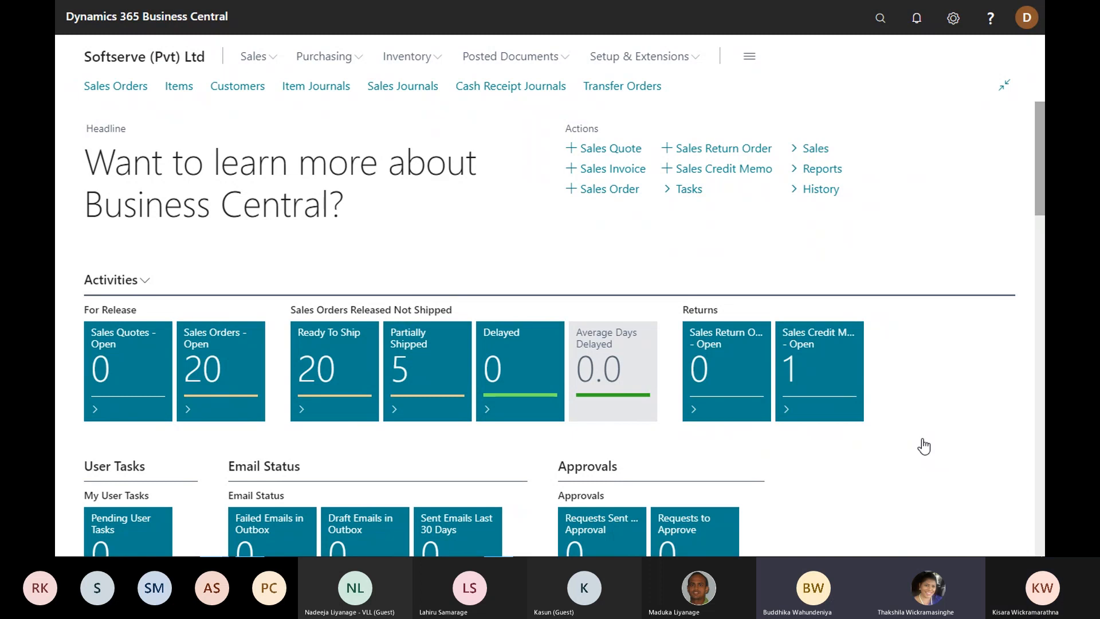
Step: Search 'vendor', open the Vendors list and create vendor V00020 from the DOMESTIC template
{"action": "left_click", "coordinate": [881, 25]}
{"action": "type", "text": "vendor"}
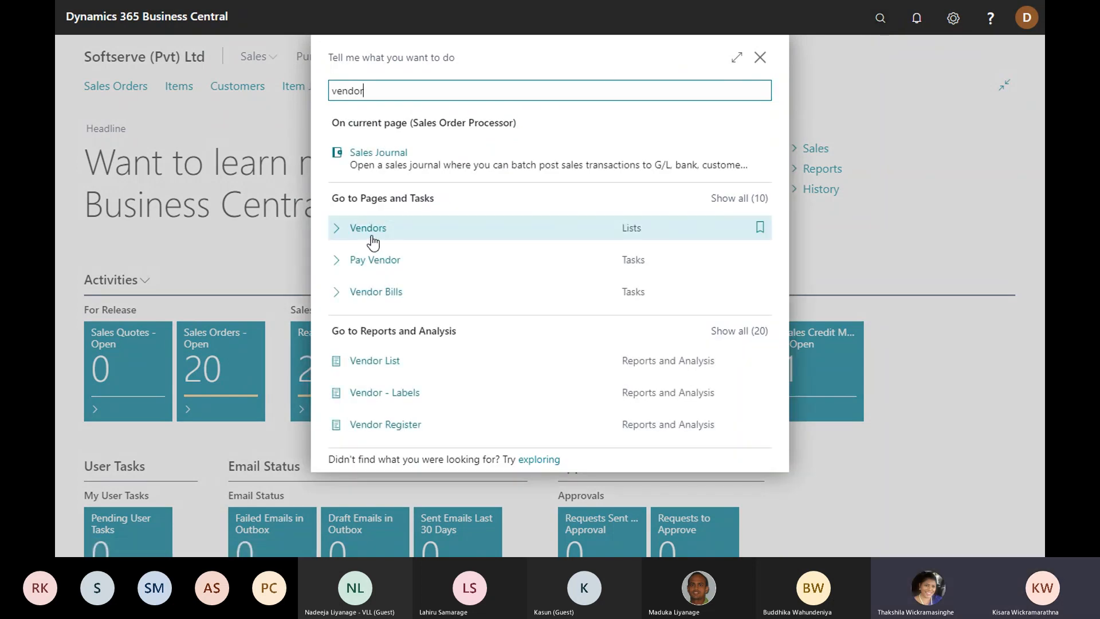
{"action": "left_click", "coordinate": [371, 237]}
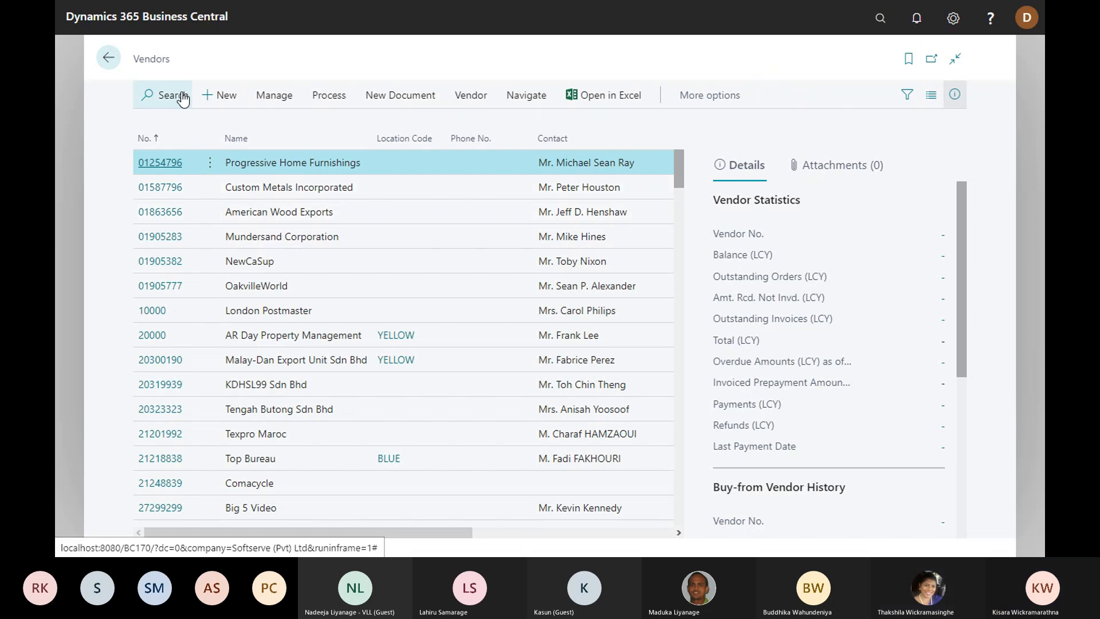
{"action": "key", "text": "alt+n"}
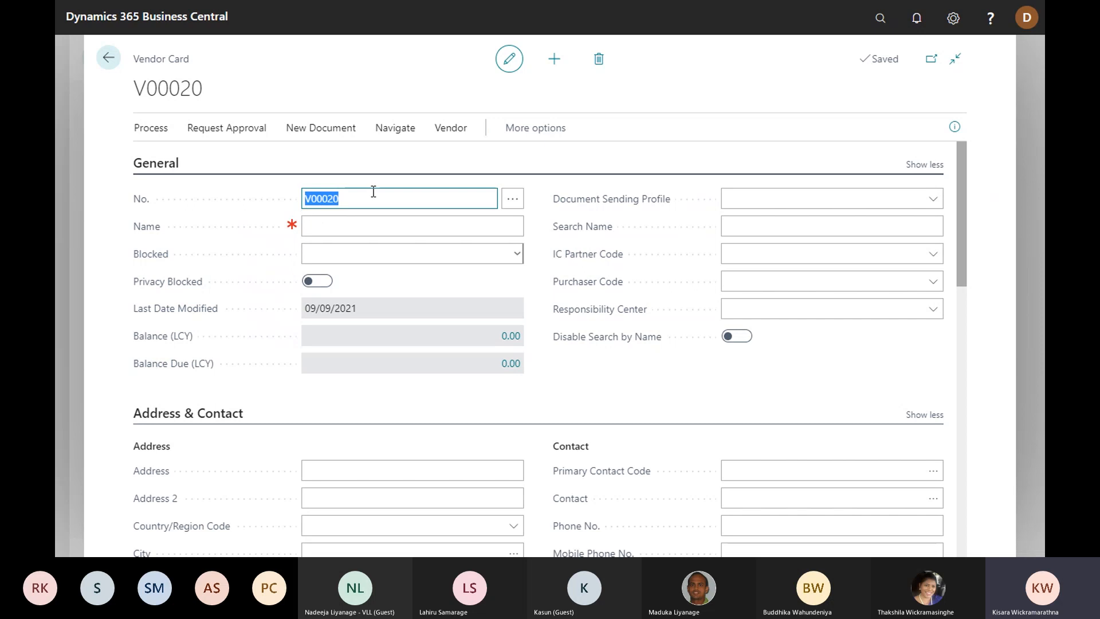
Step: Browse V00020's Currency Code list under Invoicing, leave it blank, and return to Vendors
{"action": "scroll", "coordinate": [568, 211], "scroll_direction": "down", "scroll_amount": 7}
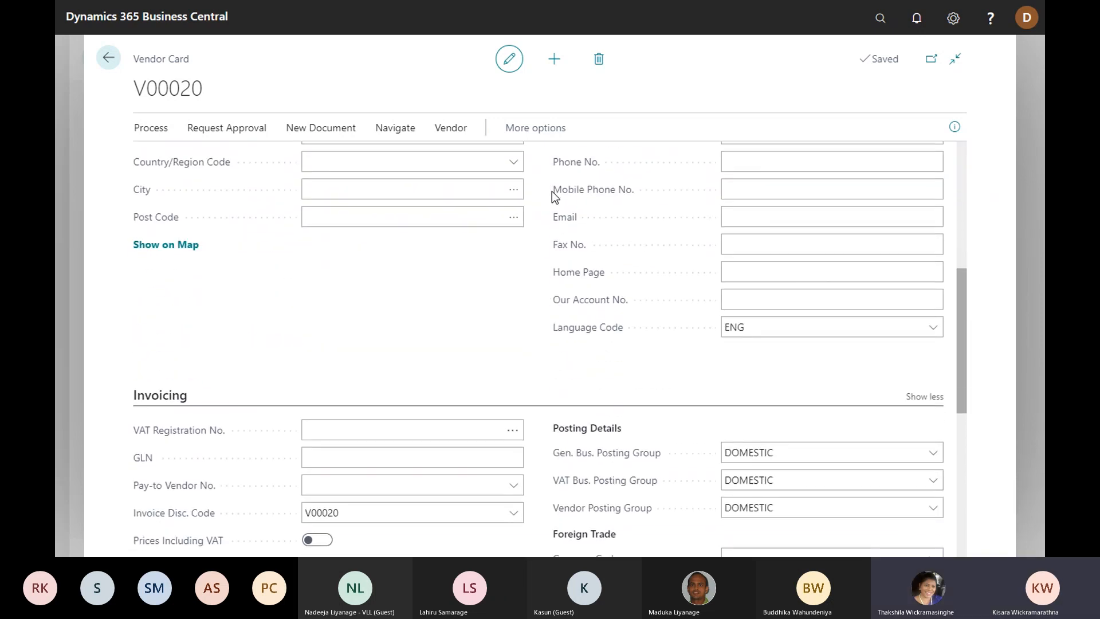
{"action": "scroll", "coordinate": [551, 192], "scroll_direction": "down", "scroll_amount": 1}
{"action": "left_click", "coordinate": [377, 278]}
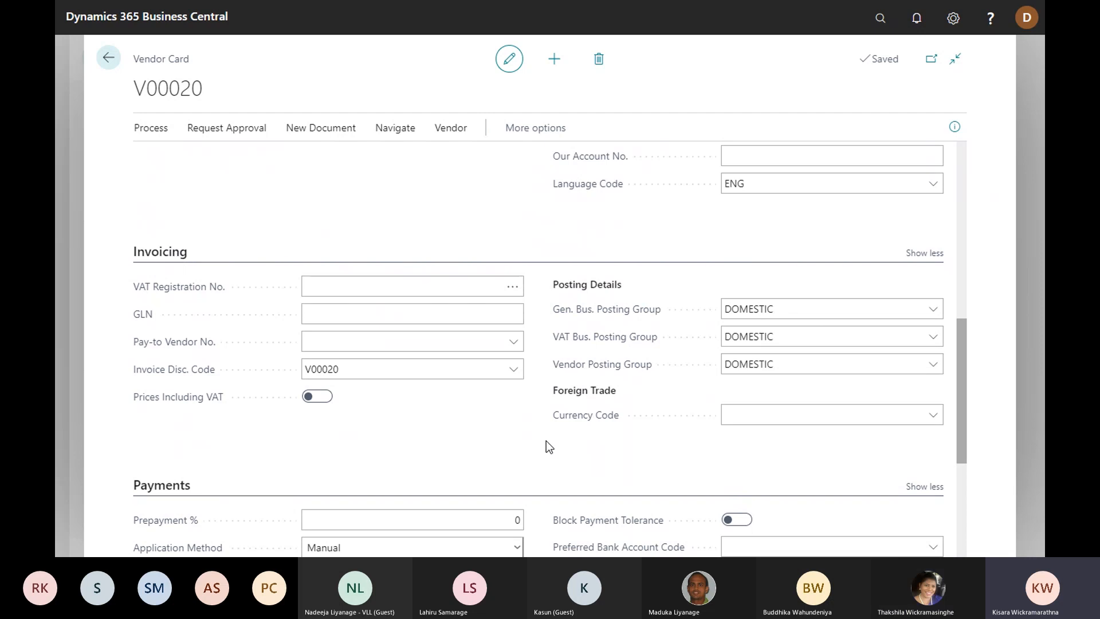
{"action": "left_click", "coordinate": [866, 423]}
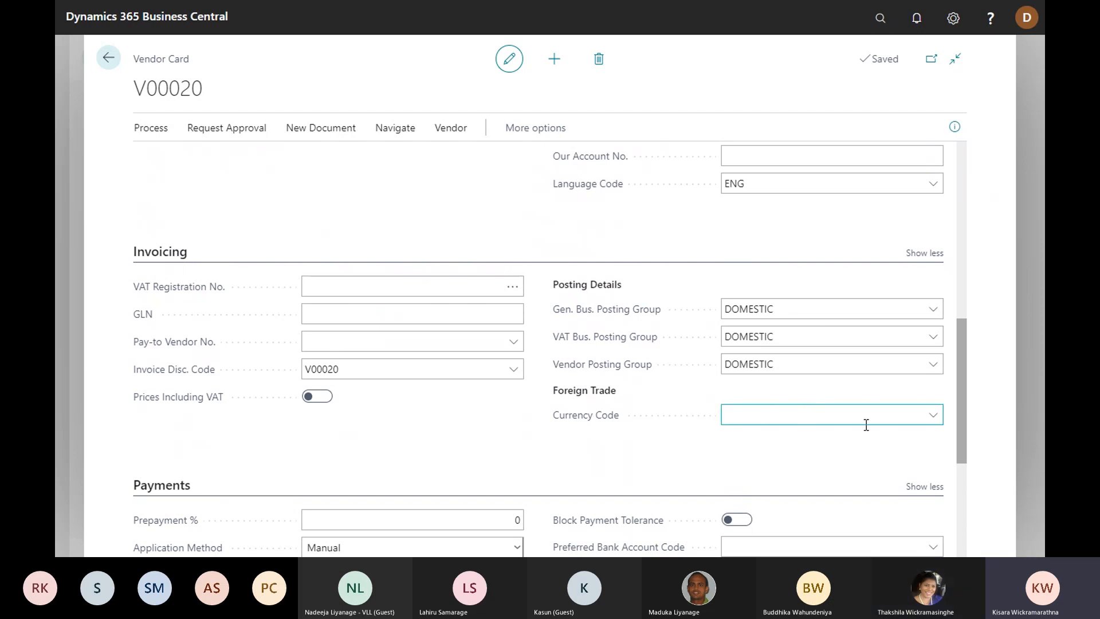
{"action": "left_click", "coordinate": [929, 420]}
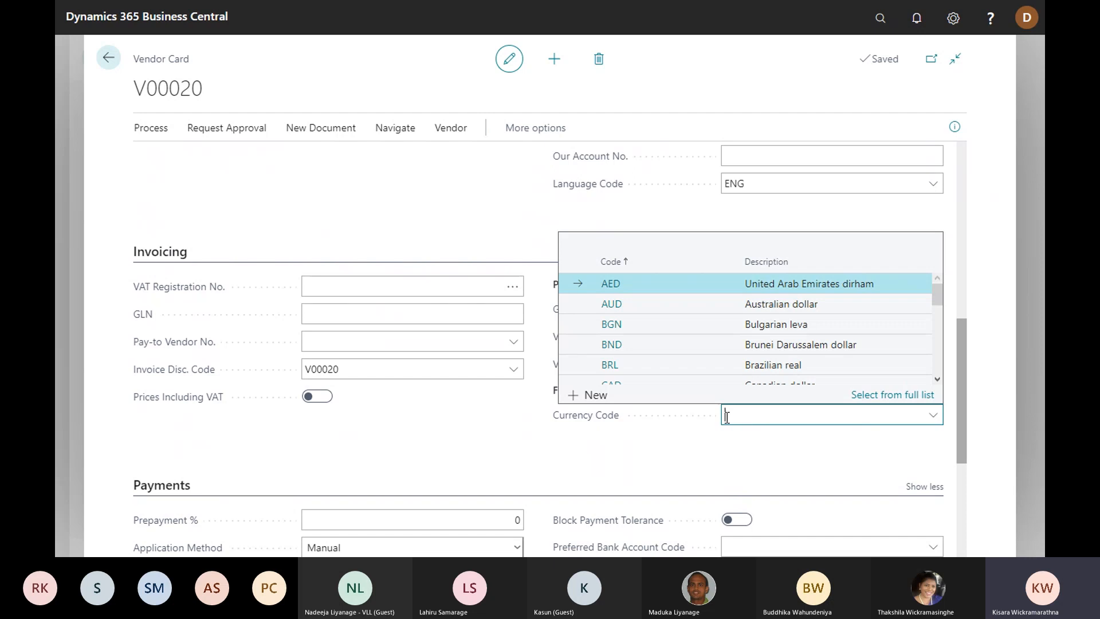
{"action": "scroll", "coordinate": [791, 372], "scroll_direction": "down", "scroll_amount": 2}
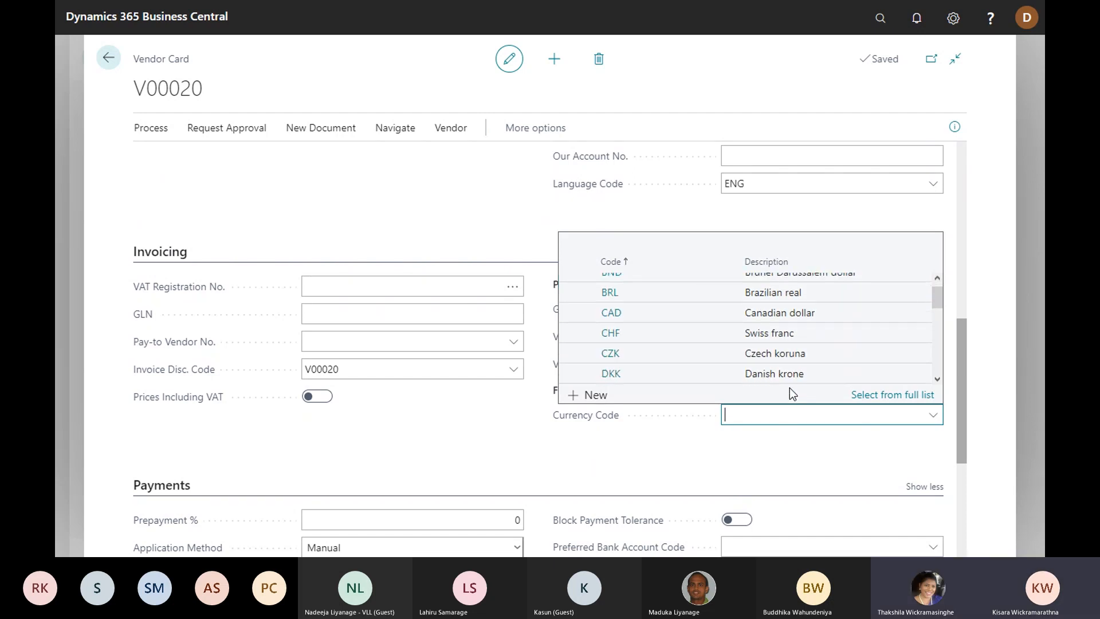
{"action": "scroll", "coordinate": [773, 348], "scroll_direction": "down", "scroll_amount": 2}
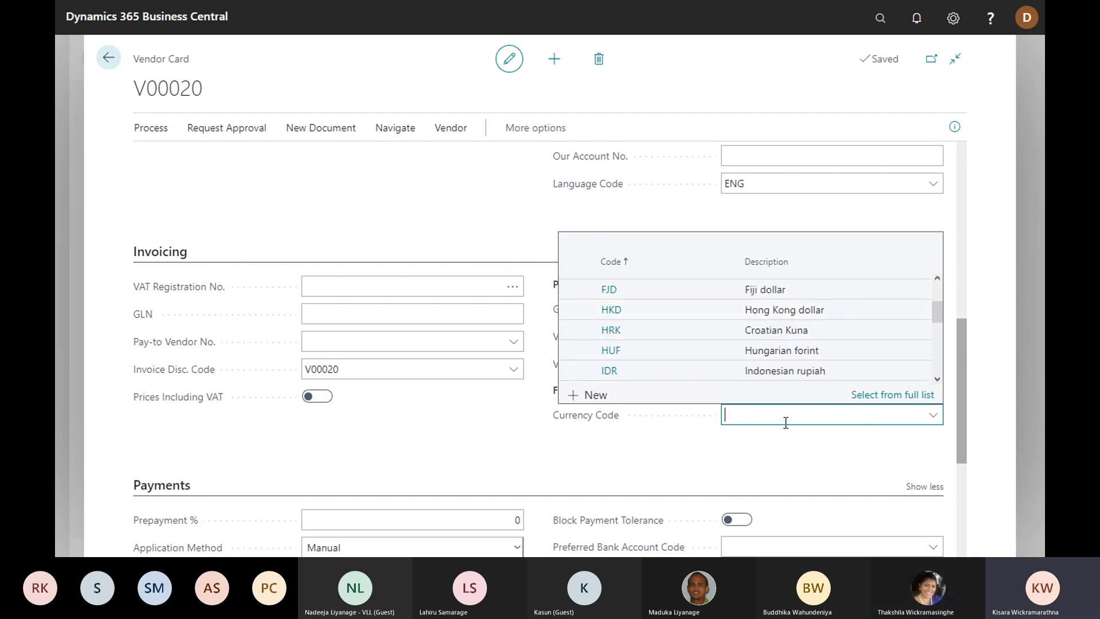
{"action": "scroll", "coordinate": [765, 362], "scroll_direction": "up", "scroll_amount": 4}
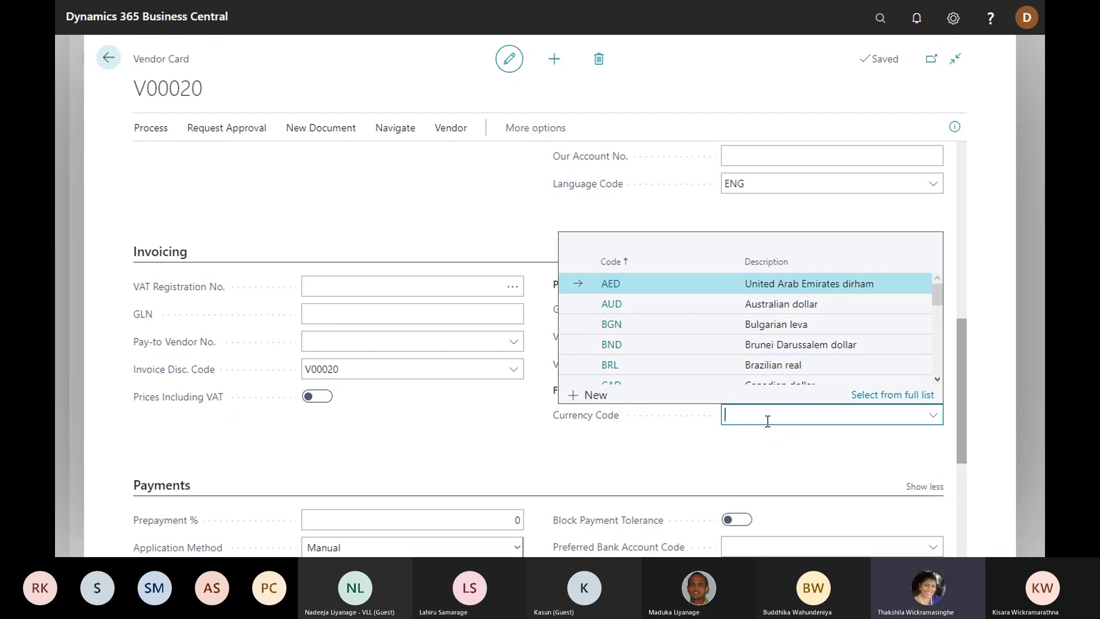
{"action": "scroll", "coordinate": [760, 316], "scroll_direction": "down", "scroll_amount": 5}
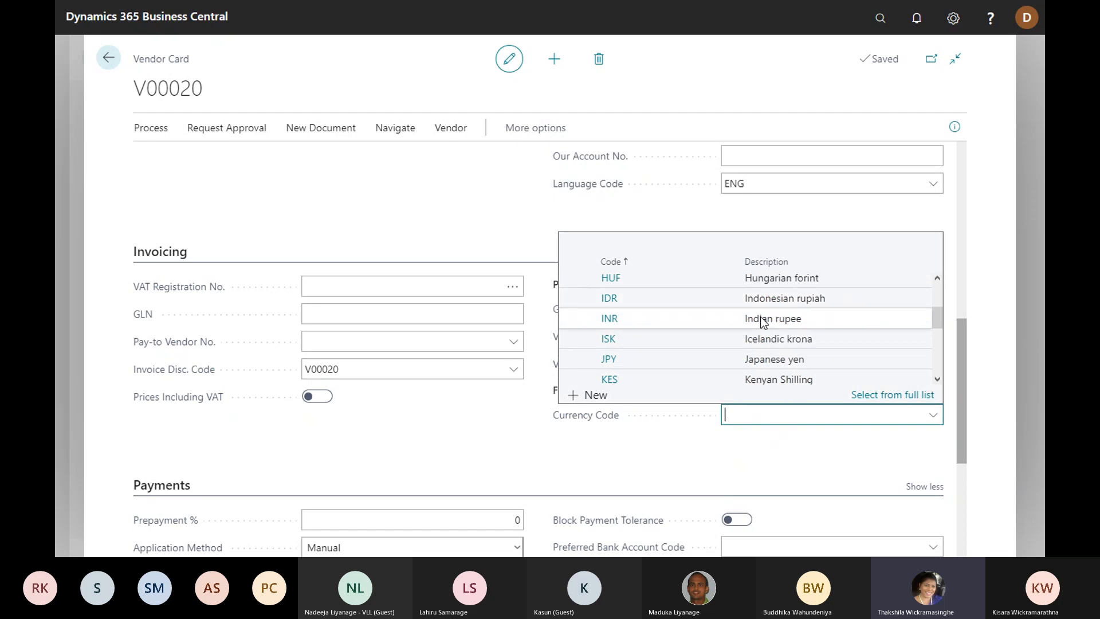
{"action": "left_click", "coordinate": [696, 417]}
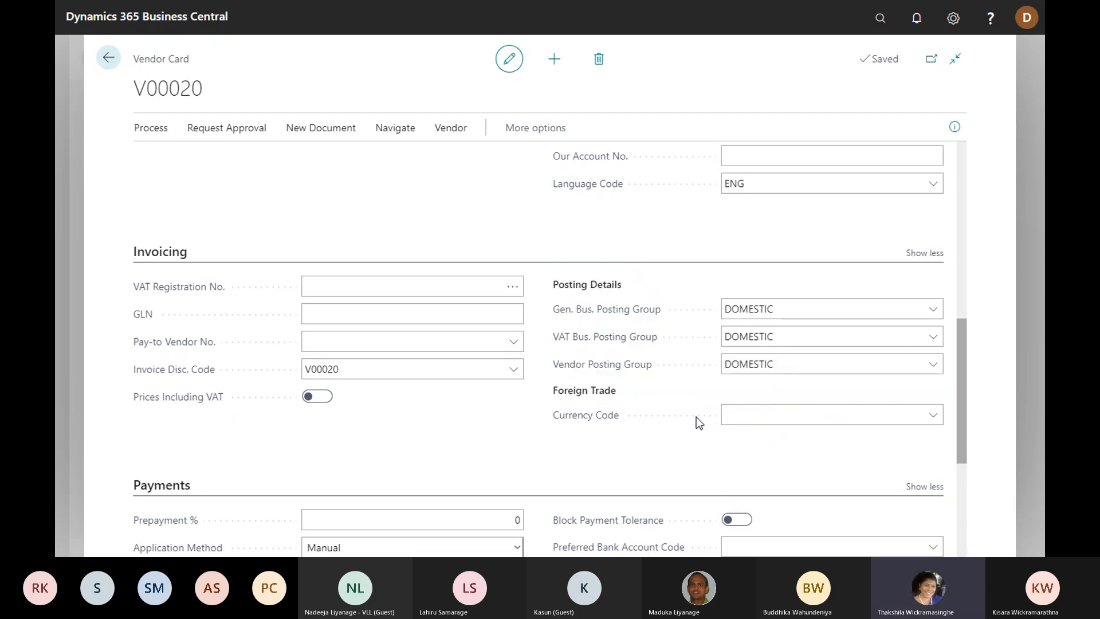
{"action": "left_click", "coordinate": [743, 415]}
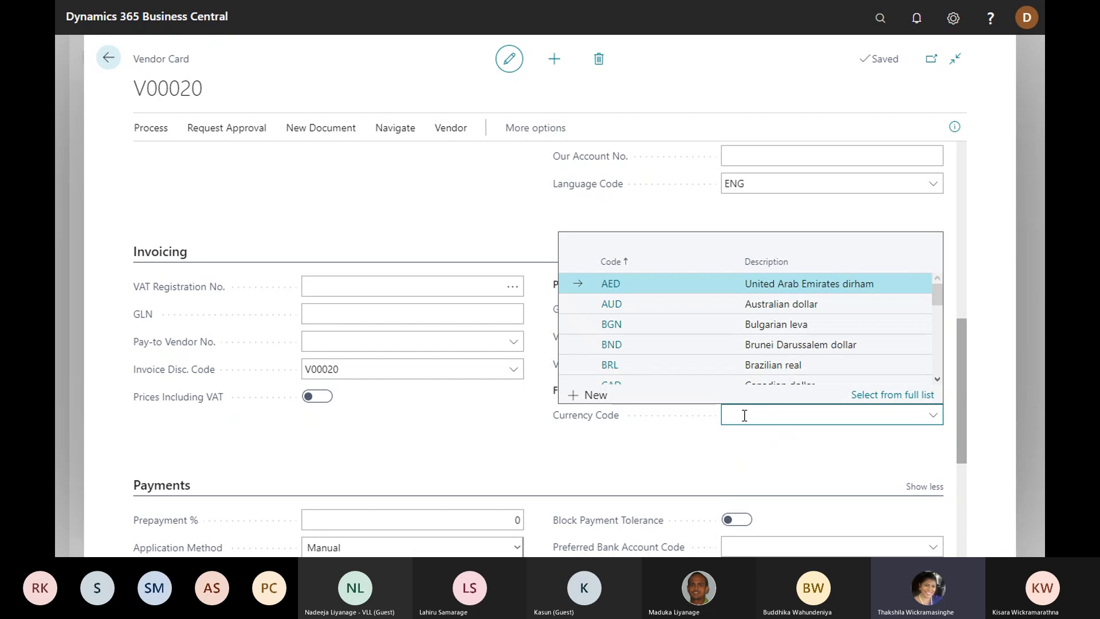
{"action": "left_click", "coordinate": [648, 448]}
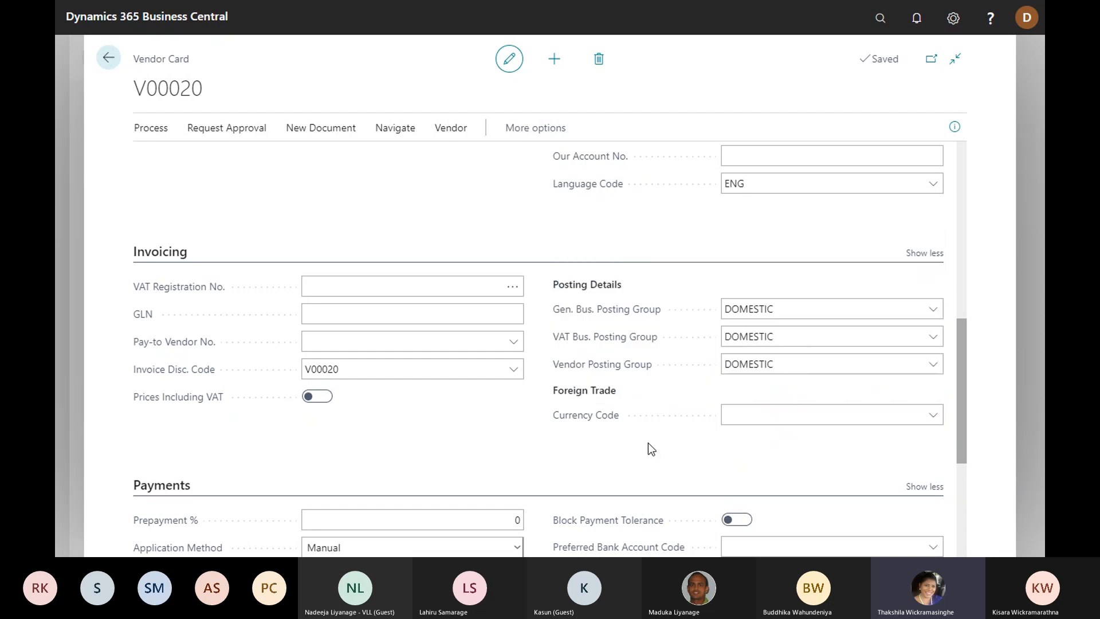
{"action": "left_click", "coordinate": [110, 58]}
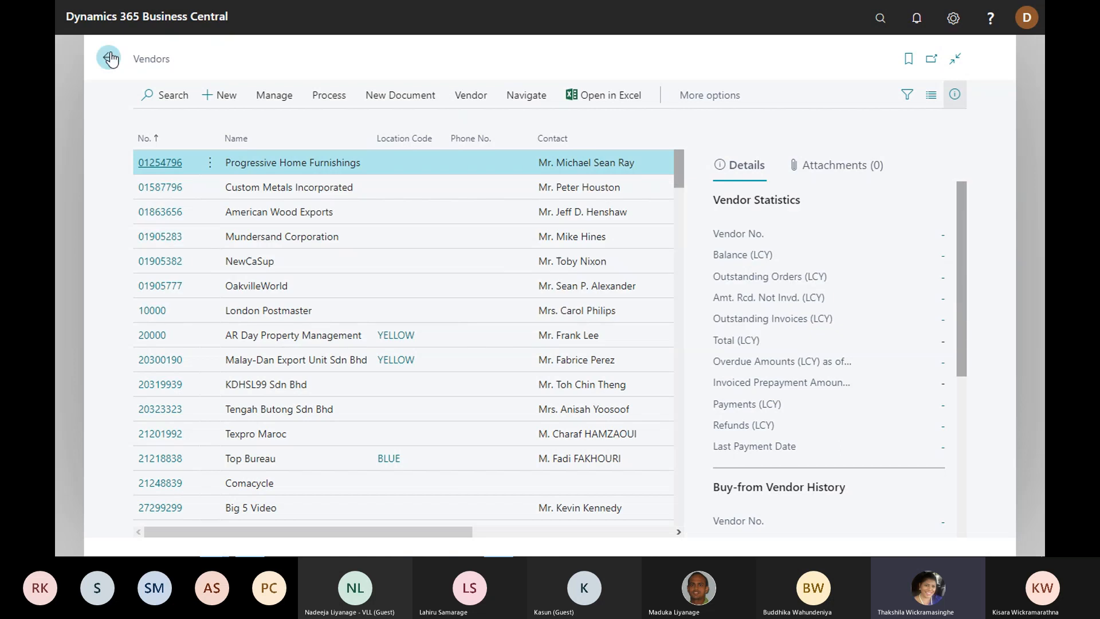